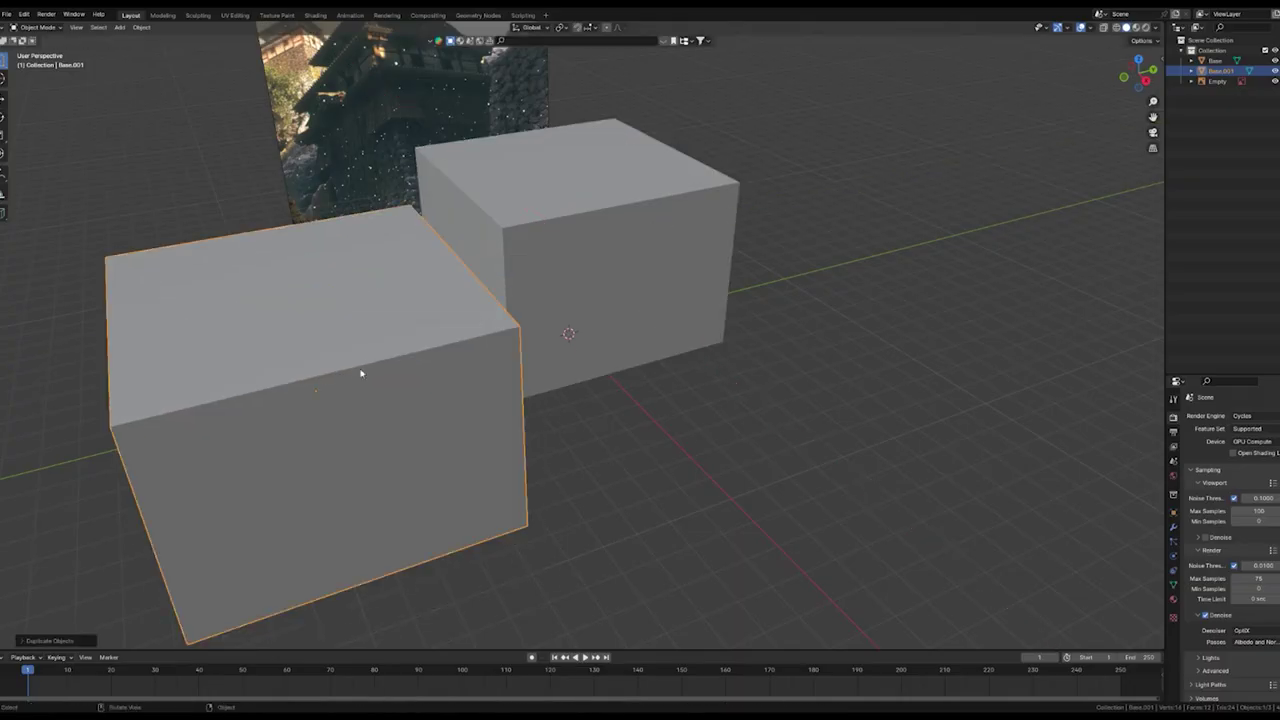
Shrink the copied box into a thin post, keeping its height, and move it to the block's corner.
{"action": "key", "text": "s"}
{"action": "key", "text": "shift+z"}
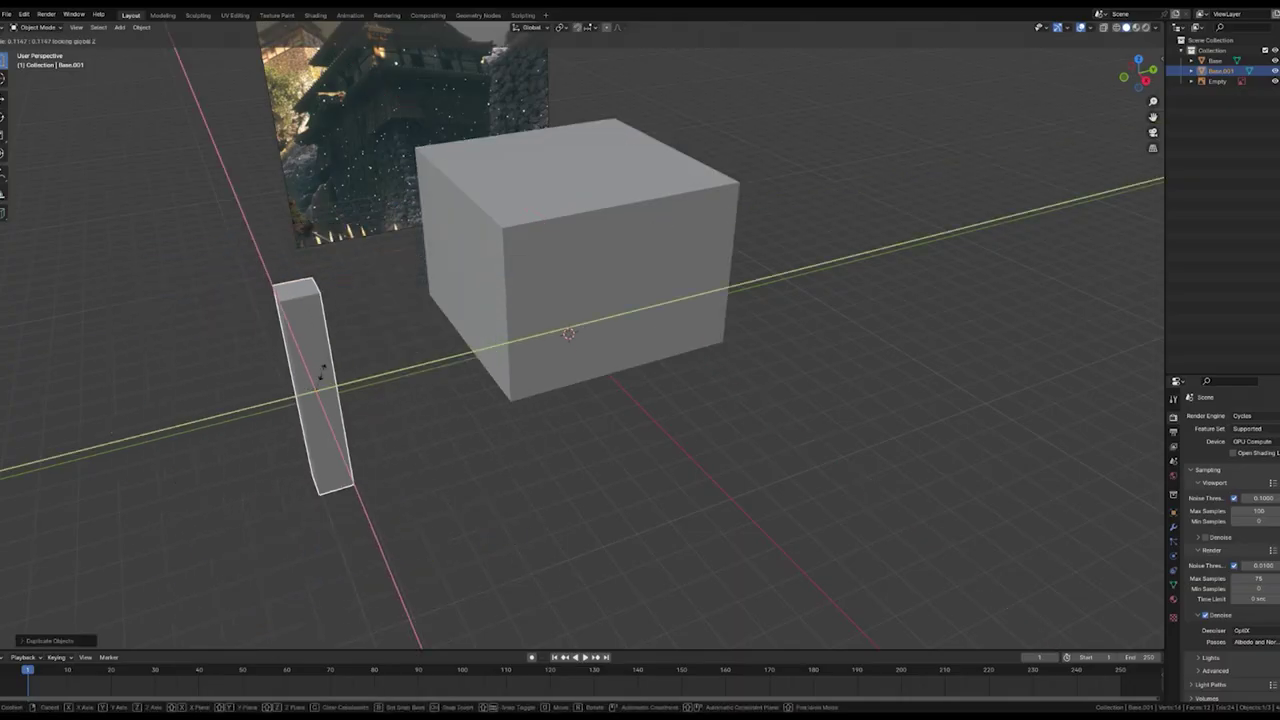
{"action": "left_click", "coordinate": [322, 385]}
{"action": "key", "text": "KP_7"}
{"action": "key", "text": "g"}
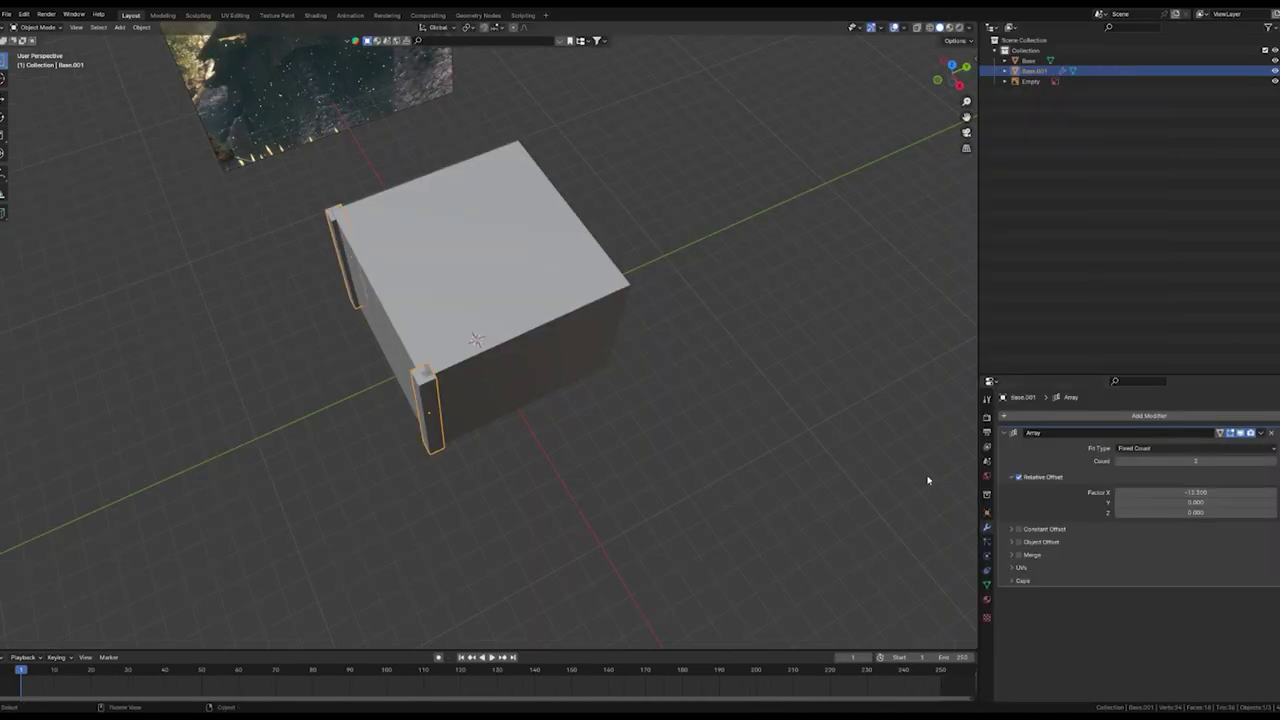
{"action": "key", "text": "KP_7"}
{"action": "scroll", "coordinate": [417, 486], "scroll_direction": "up", "scroll_amount": 1}
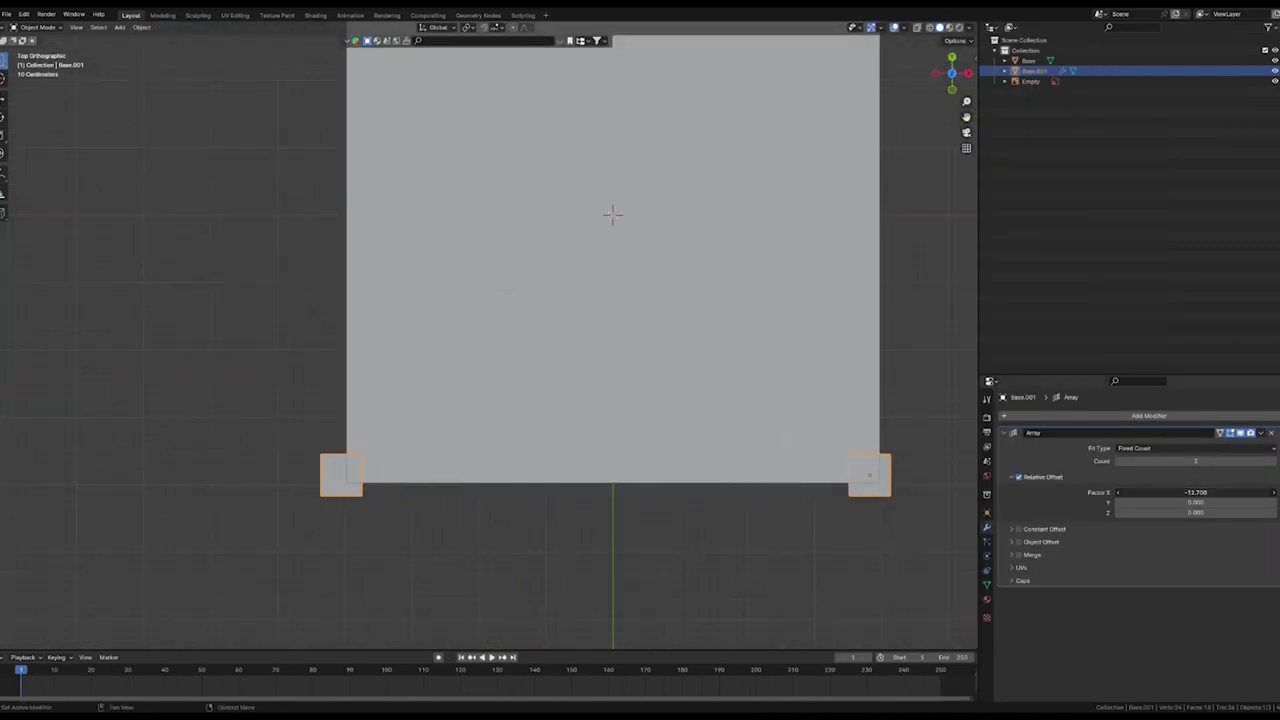
Add a second Array modifier to the post and commit its new offset.
{"action": "left_click", "coordinate": [1140, 415]}
{"action": "left_click", "coordinate": [1045, 411]}
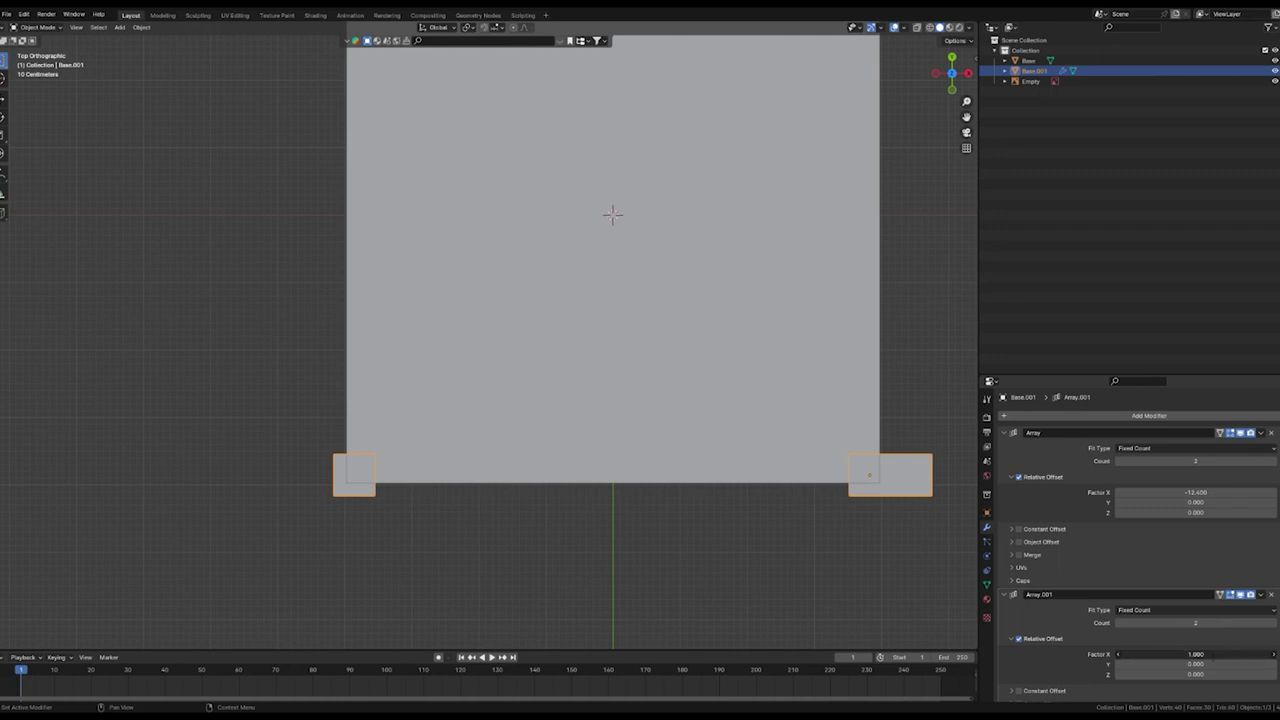
{"action": "type", "text": "0"}
{"action": "key", "text": "Return"}
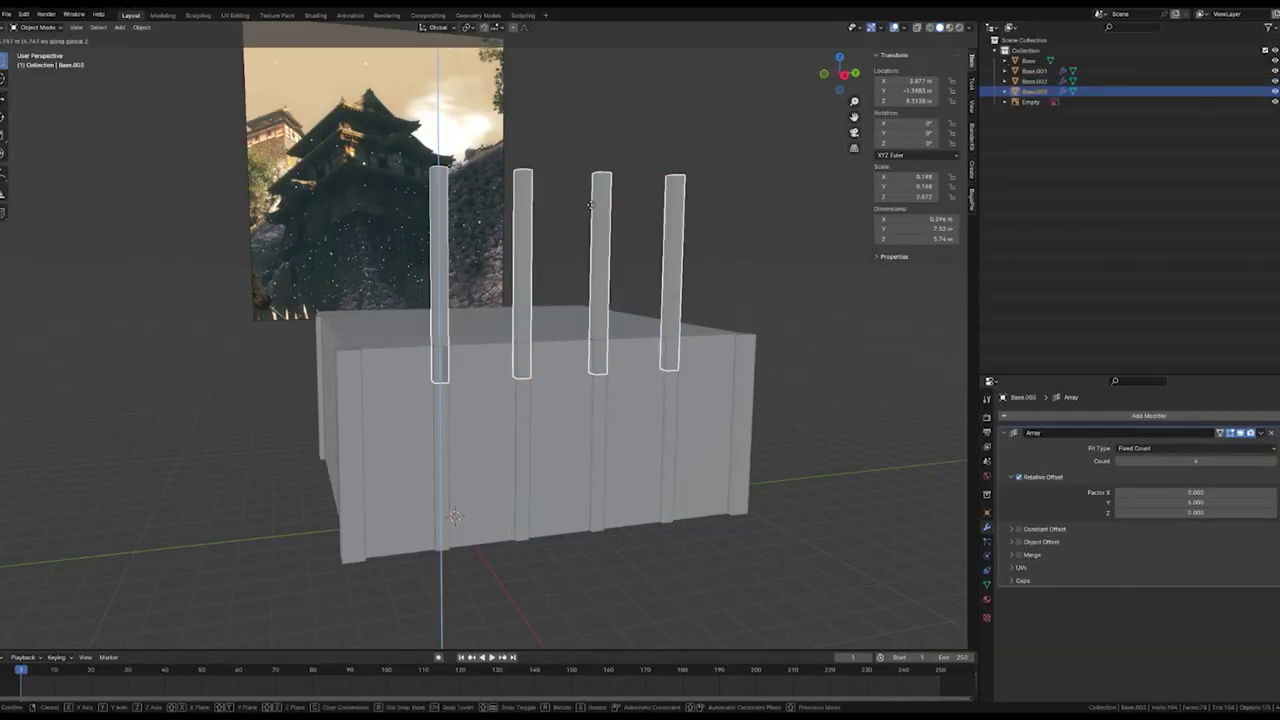
Rotate the tall post 90° on X and move it along Y across the block's front.
{"action": "key", "text": "r"}
{"action": "key", "text": "x"}
{"action": "key", "text": "9"}
{"action": "key", "text": "0"}
{"action": "key", "text": "Return"}
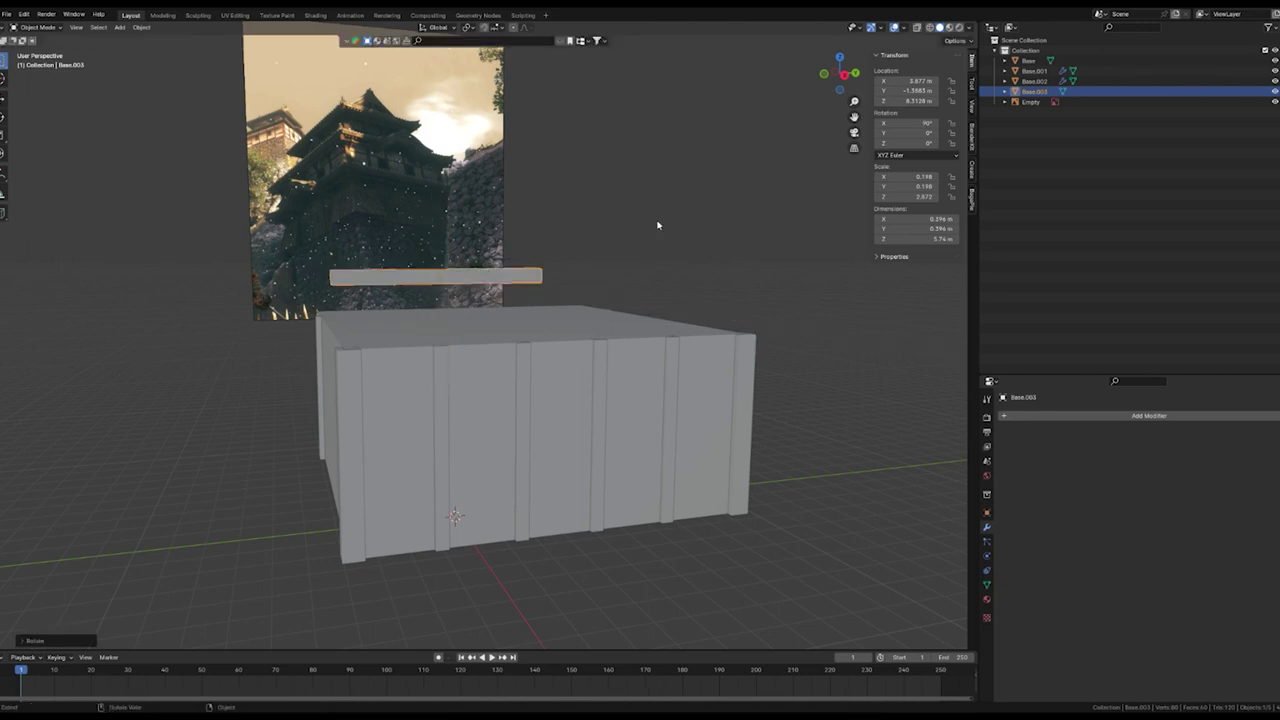
{"action": "key", "text": "g"}
{"action": "middle_click_drag", "start_coordinate": [657, 223], "coordinate": [735, 352]}
{"action": "key", "text": "y"}
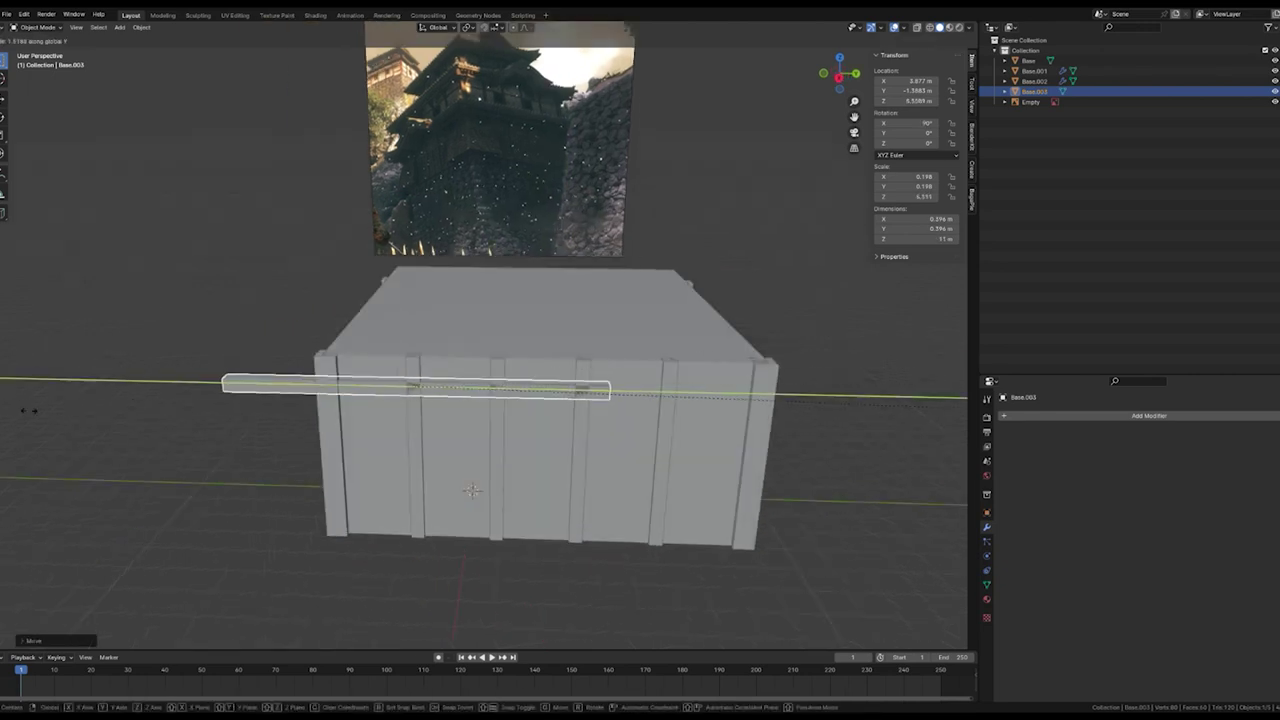
{"action": "left_click", "coordinate": [471, 490]}
{"action": "middle_click_drag", "start_coordinate": [471, 490], "coordinate": [380, 482]}
Add a new cube, stretch it along Y and flatten it on Z into a long slab.
{"action": "key", "text": "shift+a"}
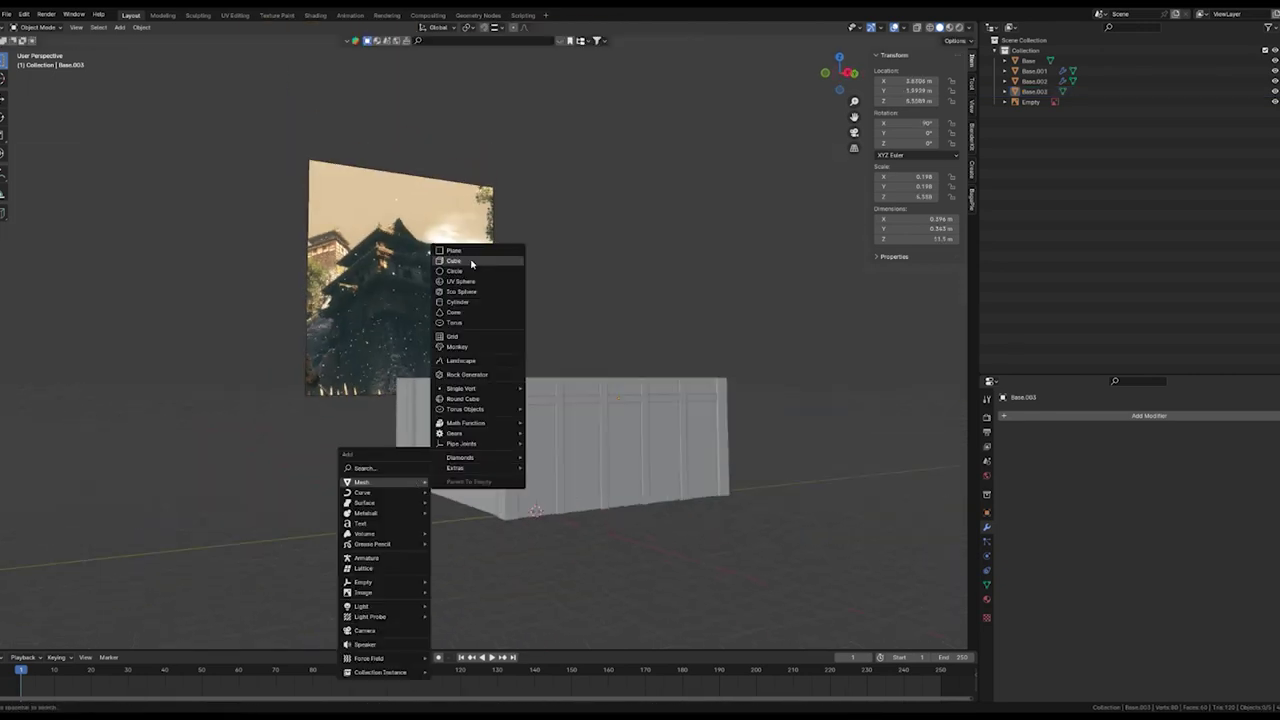
{"action": "left_click", "coordinate": [471, 263]}
{"action": "key", "text": "s"}
{"action": "key", "text": "y"}
{"action": "key", "text": "s"}
{"action": "key", "text": "z"}
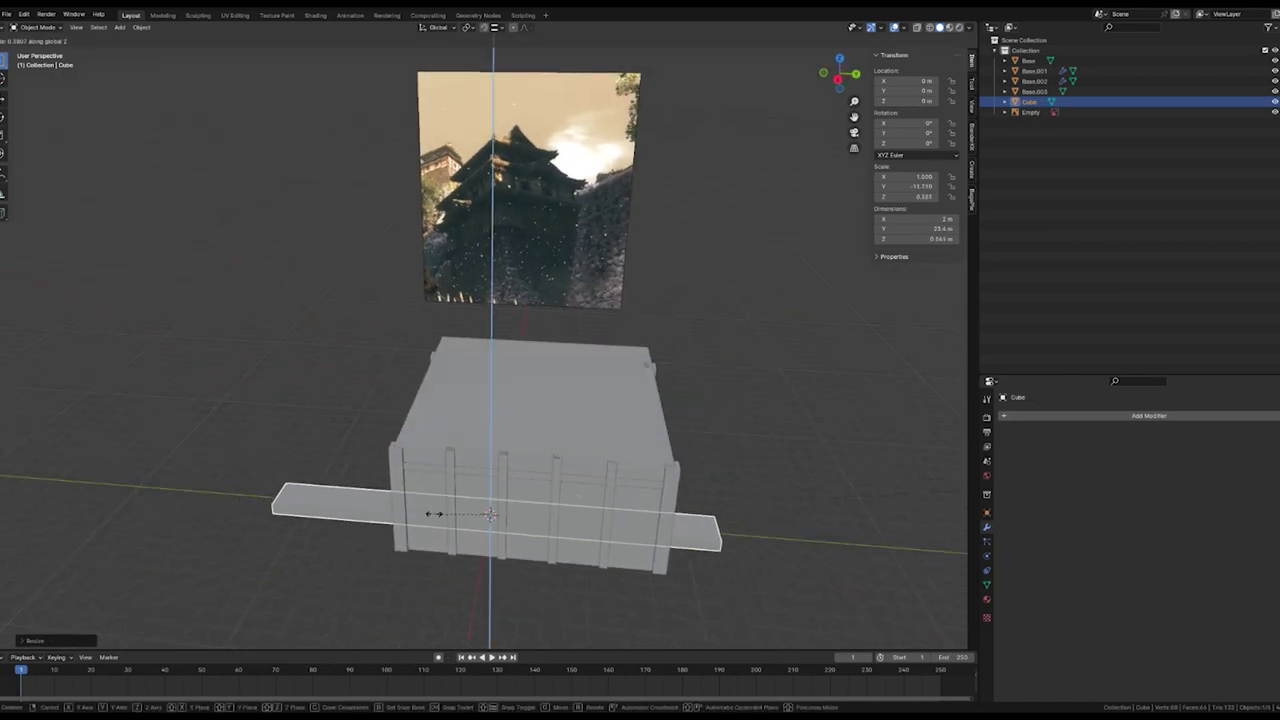
{"action": "left_click", "coordinate": [435, 514]}
{"action": "middle_click_drag", "start_coordinate": [435, 514], "coordinate": [534, 439]}
{"action": "key", "text": "r"}
{"action": "key", "text": "y"}
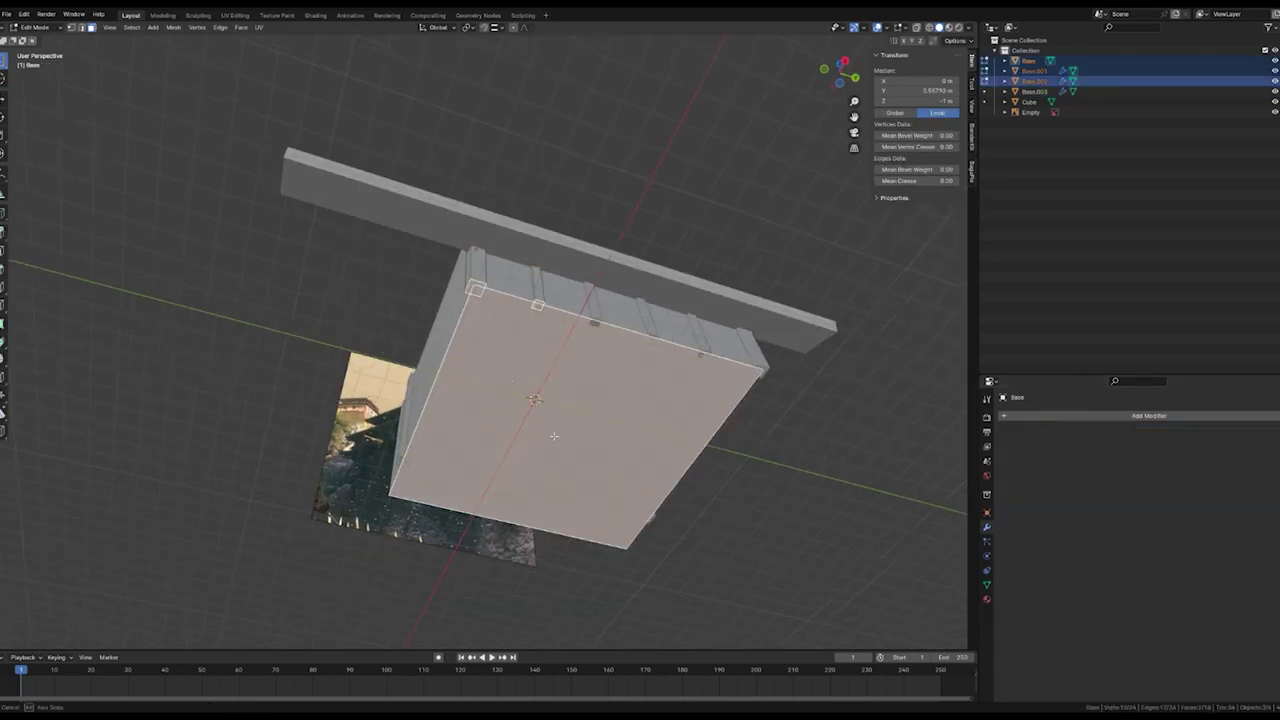
Reduce the horizontal bar's height on Z and duplicate it vertically.
{"action": "key", "text": "s"}
{"action": "key", "text": "z"}
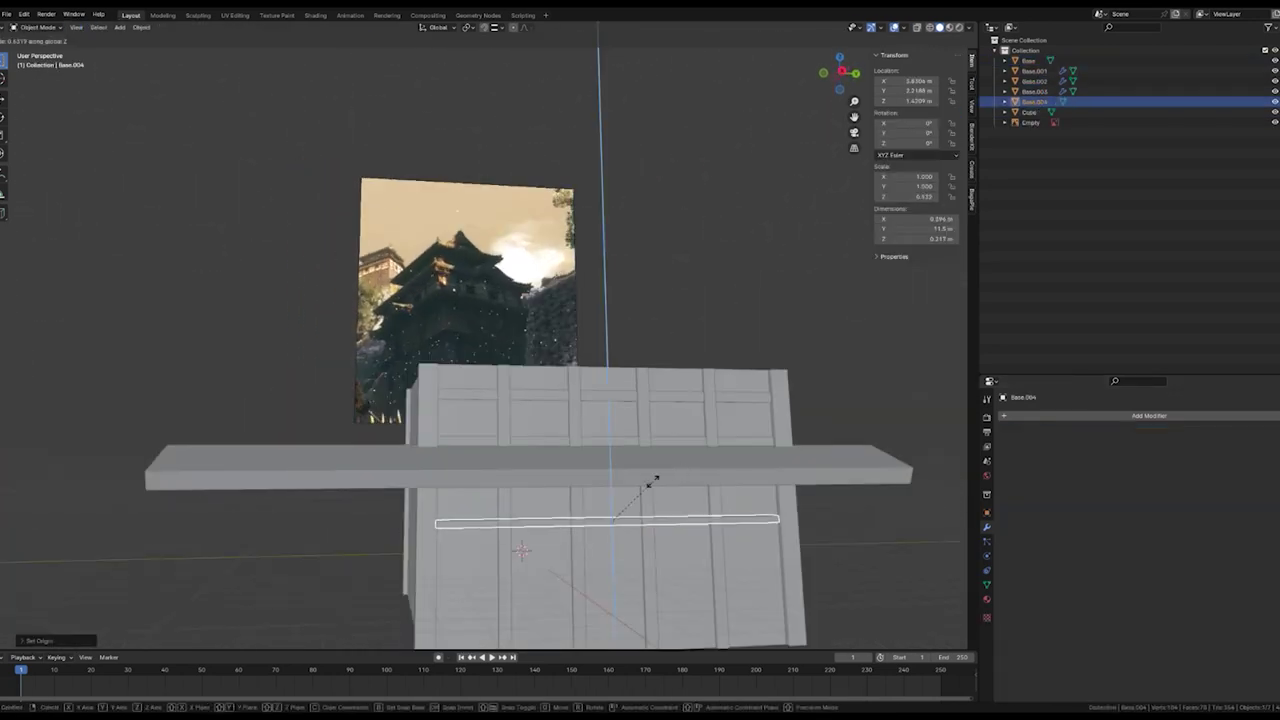
{"action": "left_click", "coordinate": [652, 480]}
{"action": "mouse_move", "coordinate": [652, 480]}
{"action": "middle_mouse_down"}
{"action": "mouse_move", "coordinate": [680, 507]}
{"action": "mouse_move", "coordinate": [661, 515]}
{"action": "mouse_move", "coordinate": [672, 457]}
{"action": "middle_mouse_up"}
{"action": "key", "text": "shift+d"}
{"action": "key", "text": "z"}
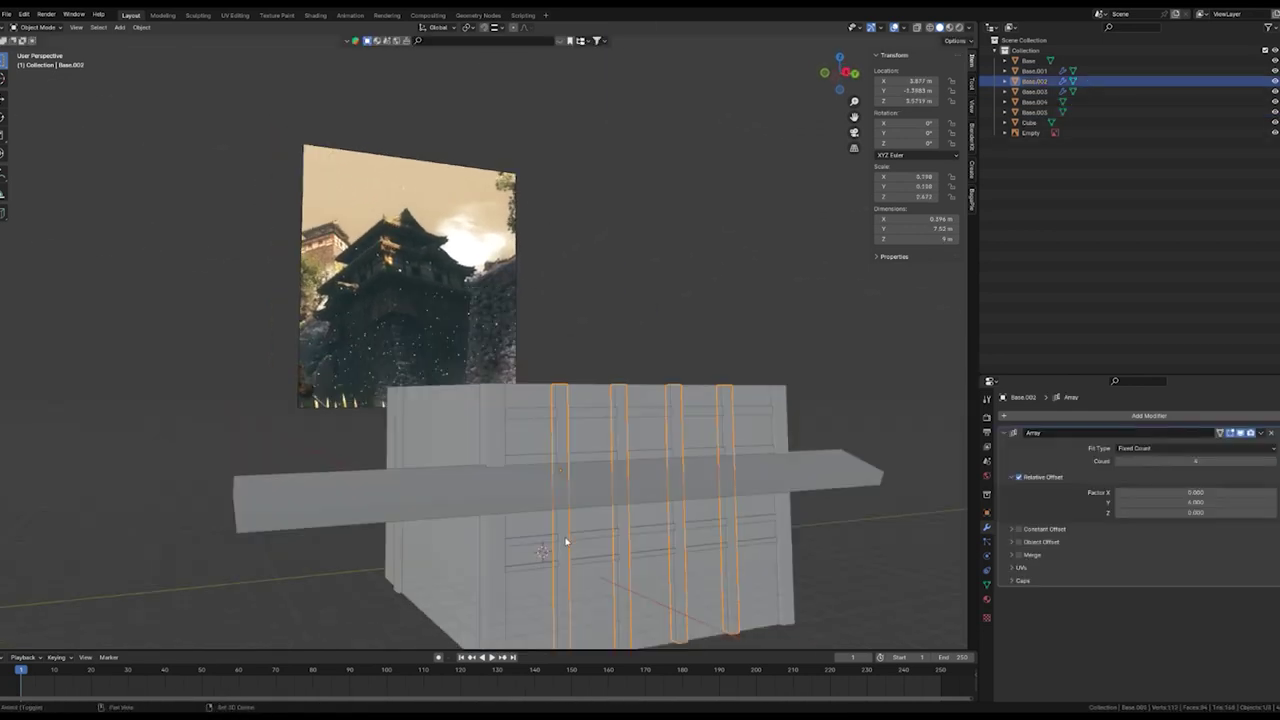
Shift the arrayed vertical strips along Y and raise the slat array's count.
{"action": "key", "text": "g"}
{"action": "key", "text": "z"}
{"action": "key", "text": "y"}
{"action": "left_click", "coordinate": [541, 585]}
{"action": "middle_click_drag", "start_coordinate": [541, 585], "coordinate": [520, 567]}
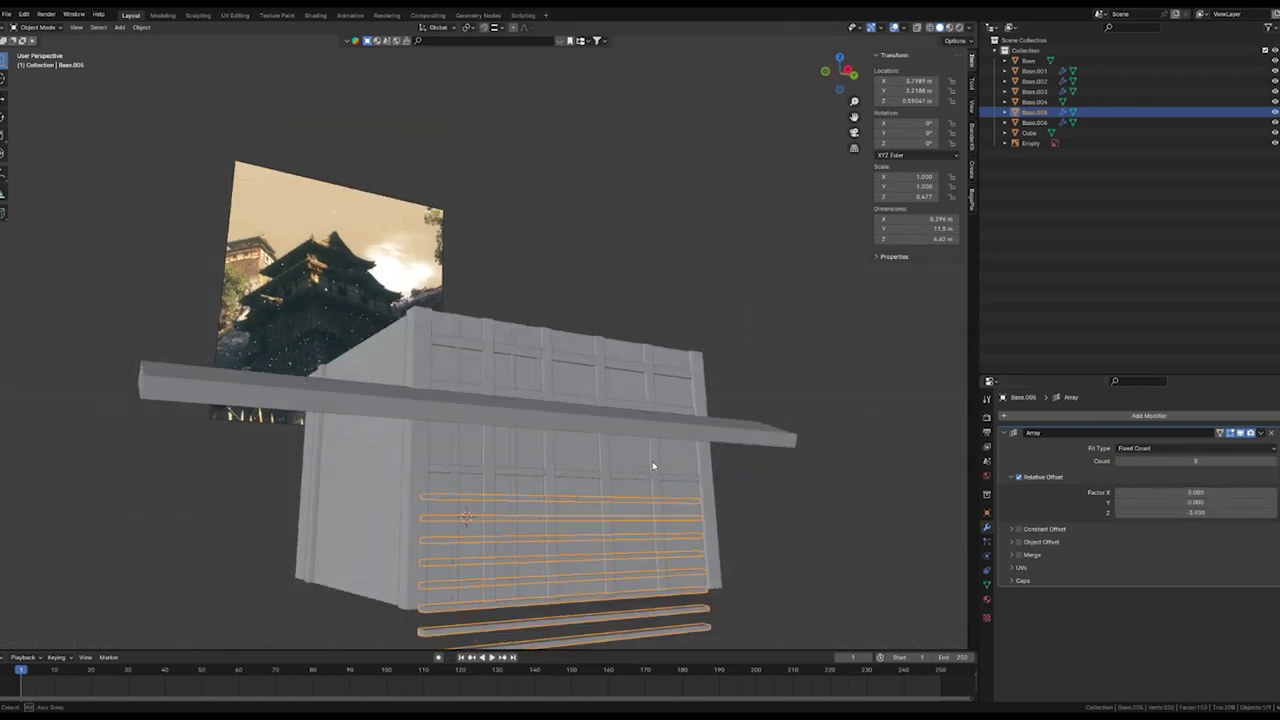
{"action": "middle_click_drag", "start_coordinate": [652, 461], "coordinate": [562, 409], "text": "alt"}
{"action": "scroll", "coordinate": [562, 409], "scroll_direction": "up", "scroll_amount": 3}
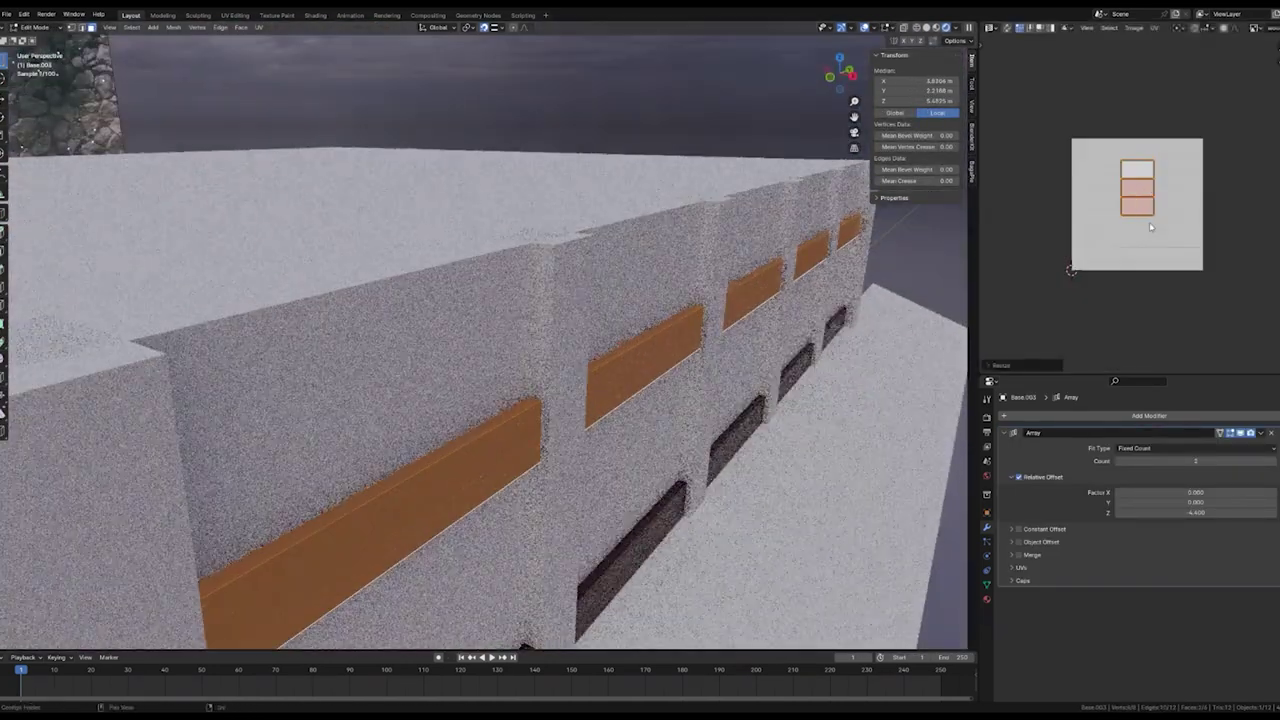
Stretch the posts' UV island vertically in the UV Editor.
{"action": "key", "text": "s"}
{"action": "key", "text": "y"}
{"action": "left_click", "coordinate": [1094, 272]}
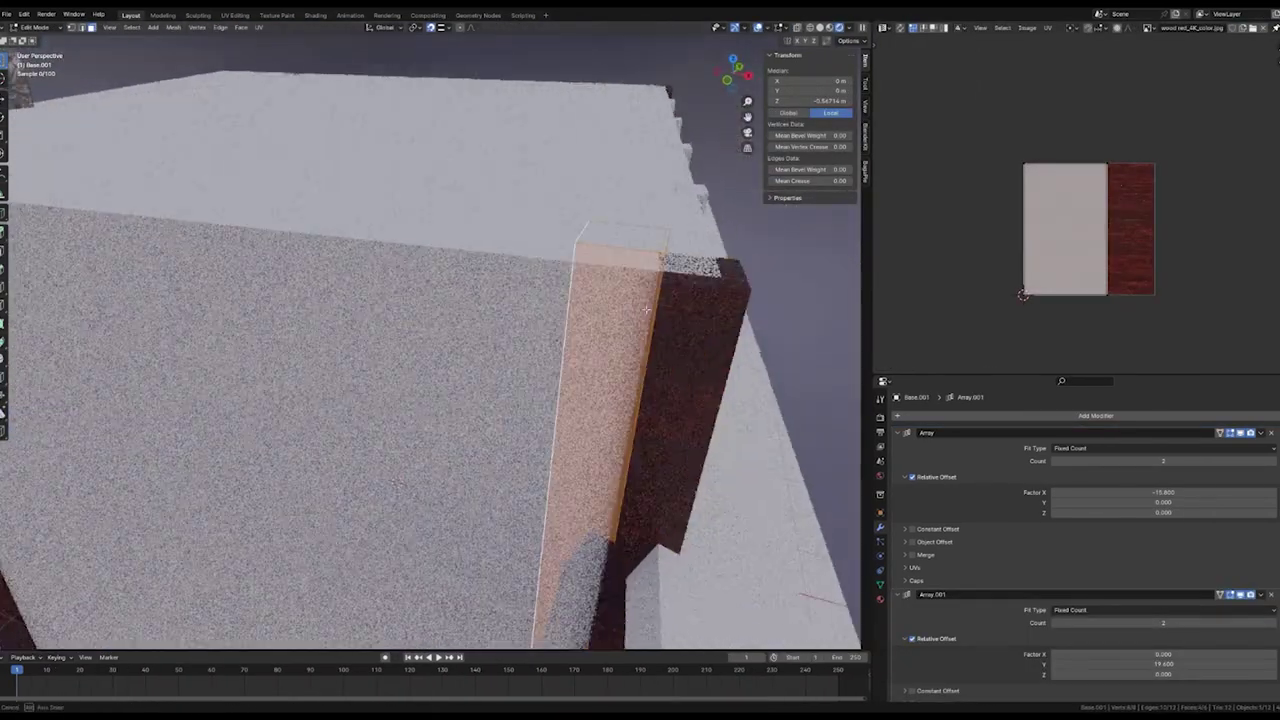
{"action": "scroll", "coordinate": [984, 134], "scroll_direction": "up", "scroll_amount": 2}
Scale the whole UV island on X into a thin strip, rotate it 90° and move it over the wood texture.
{"action": "key", "text": "a"}
{"action": "key", "text": "s"}
{"action": "key", "text": "x"}
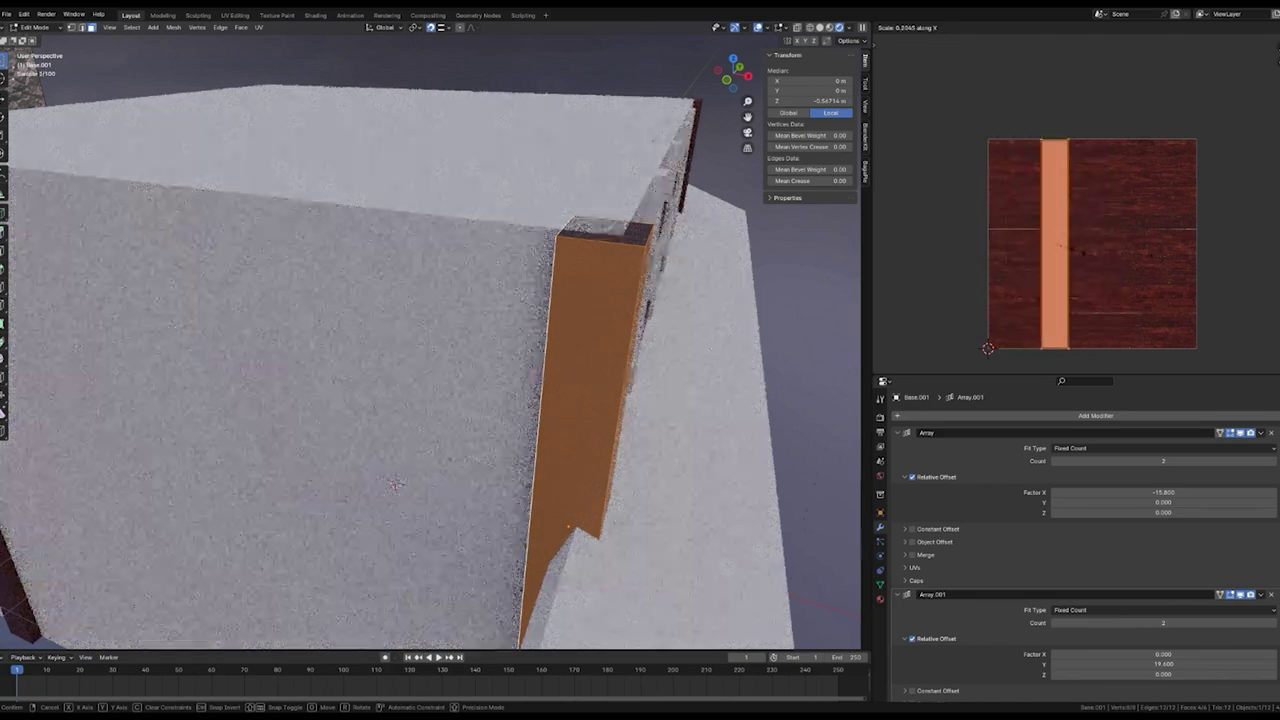
{"action": "left_click", "coordinate": [1068, 241]}
{"action": "type", "text": "r90"}
{"action": "key", "text": "Return"}
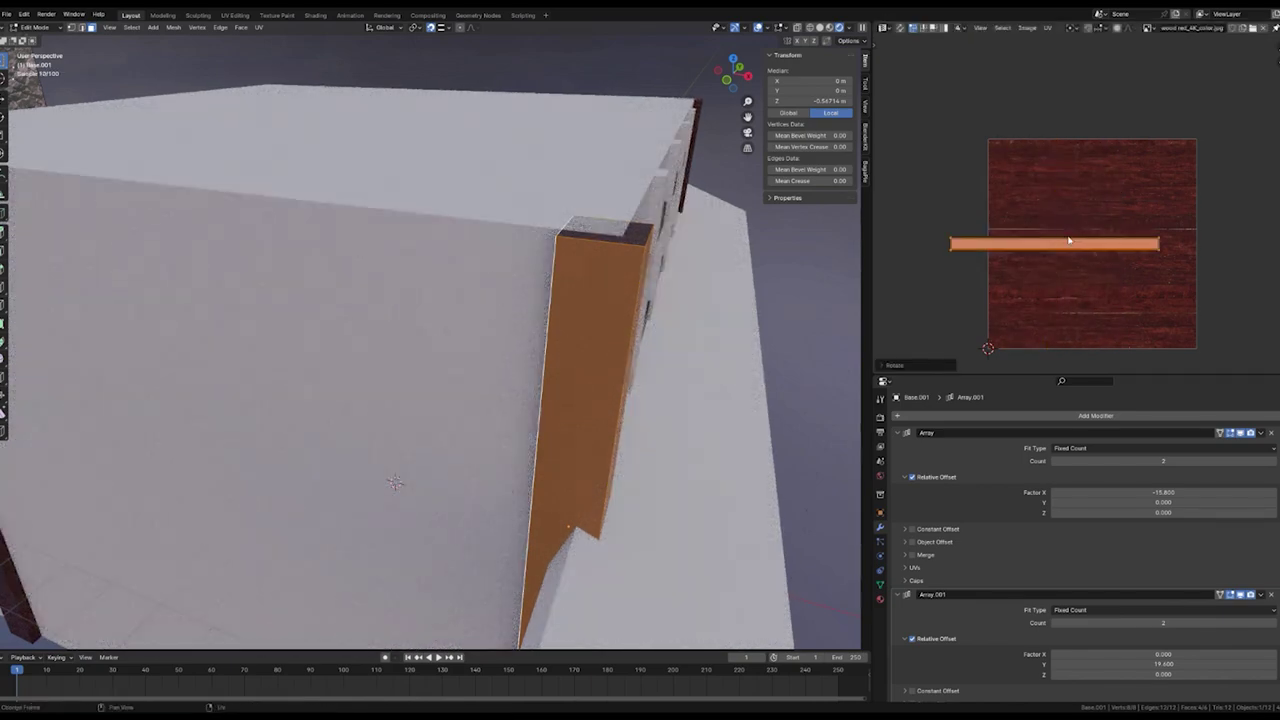
{"action": "key", "text": "g"}
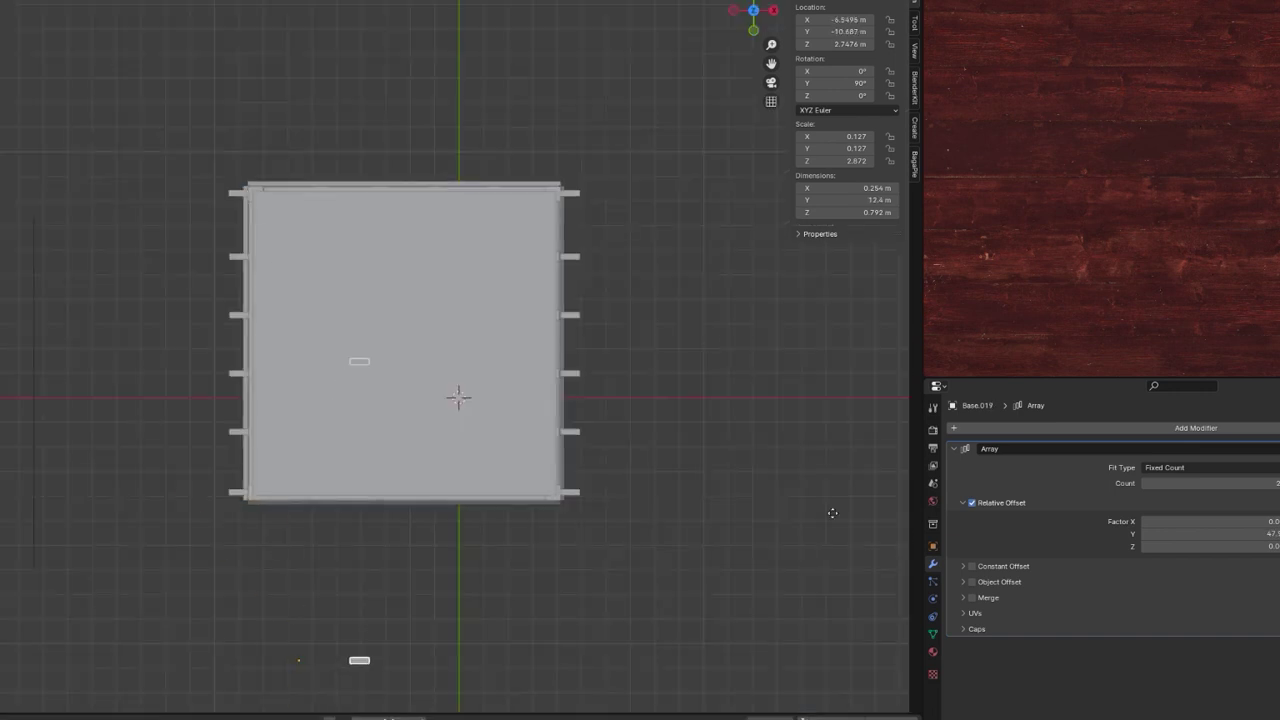
Snap the small post into place and reposition its origin.
{"action": "right_click", "coordinate": [832, 512]}
{"action": "right_click", "coordinate": [778, 470]}
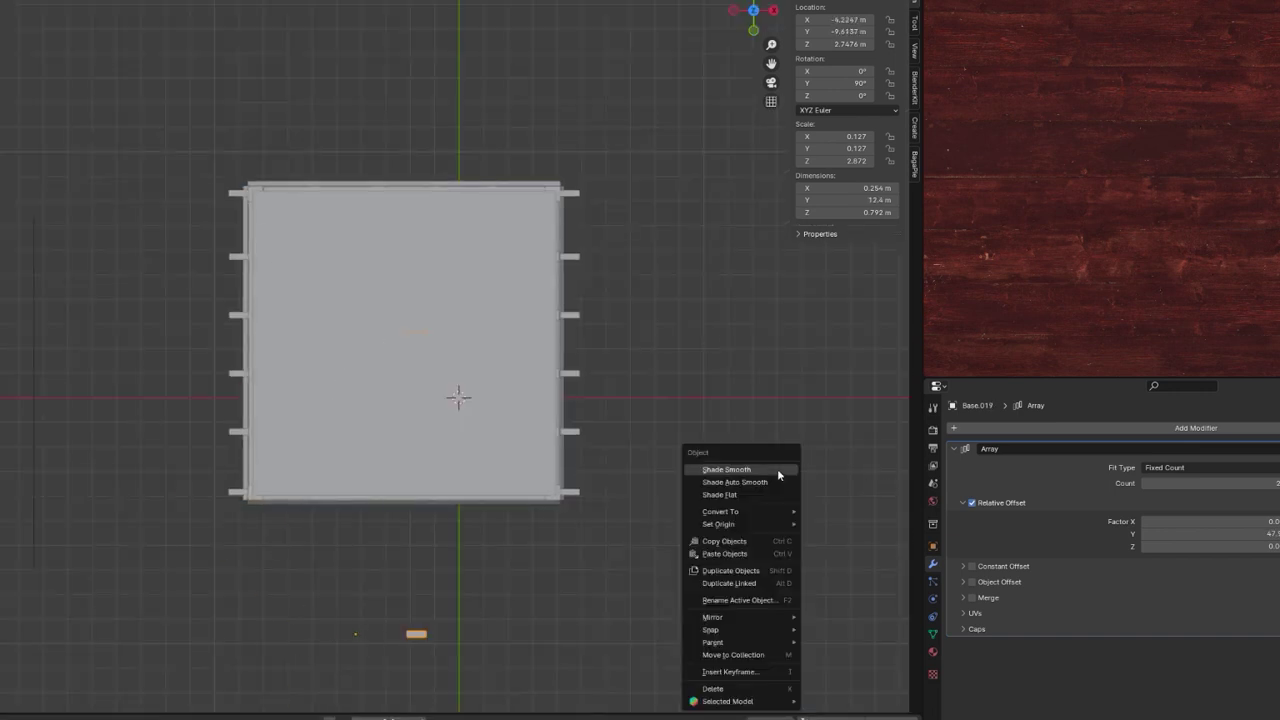
{"action": "left_click", "coordinate": [835, 540]}
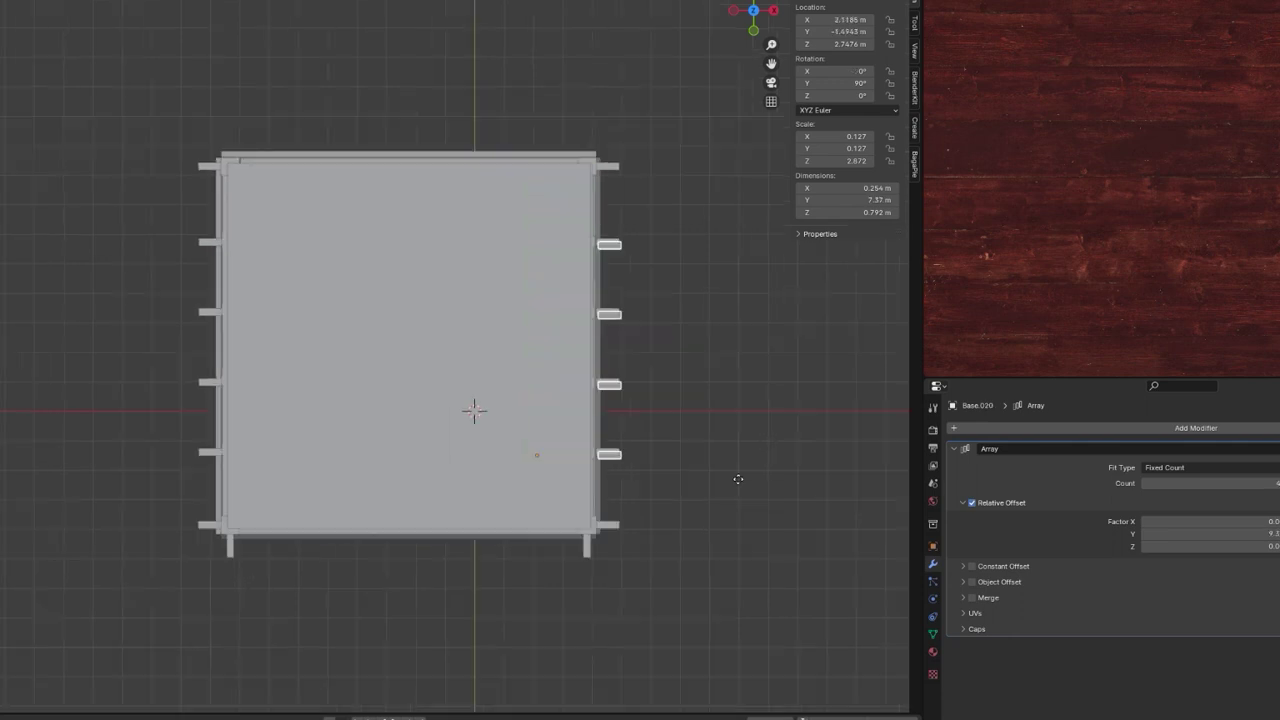
{"action": "right_click", "coordinate": [540, 597]}
{"action": "mouse_move", "coordinate": [515, 597]}
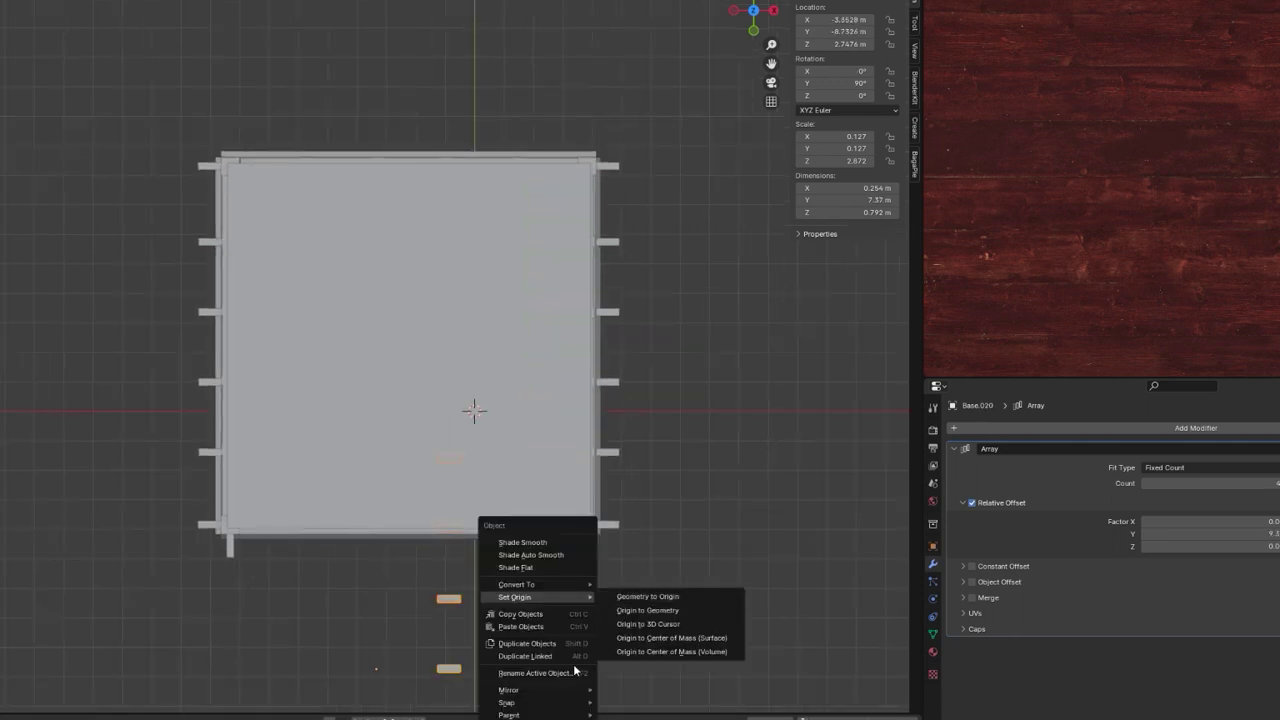
{"action": "left_click", "coordinate": [660, 611]}
{"action": "key", "text": "s"}
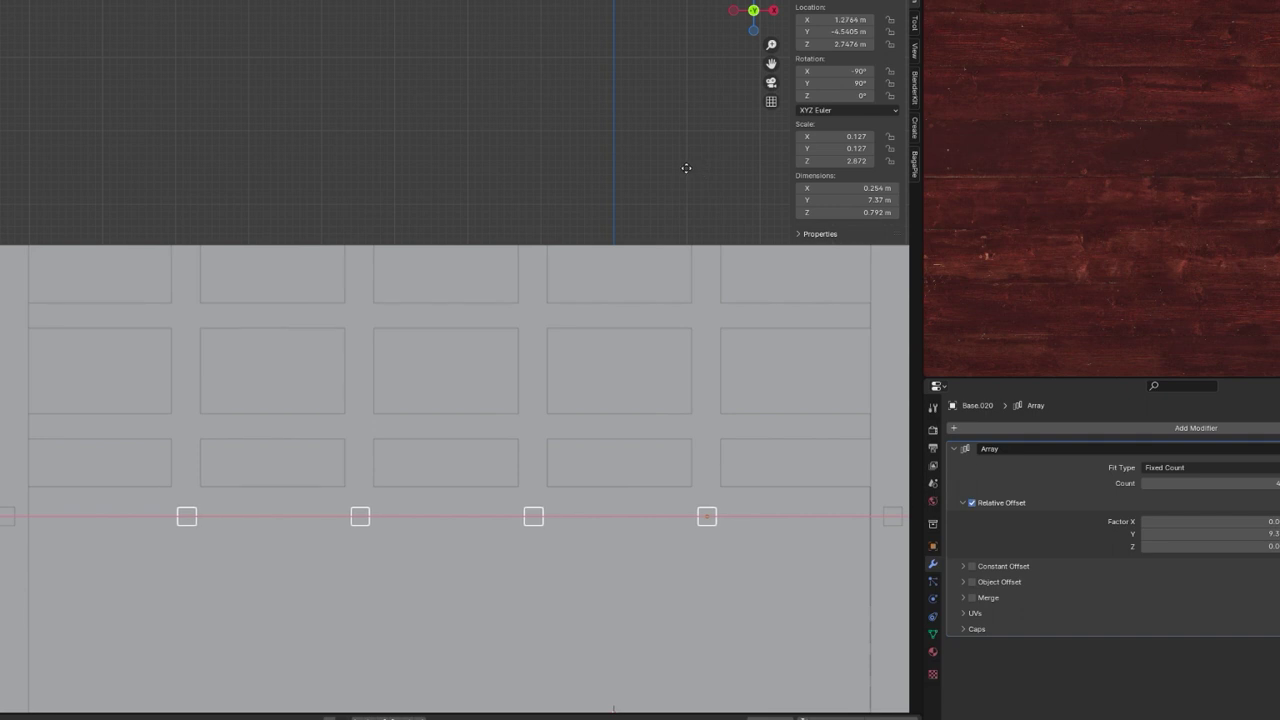
{"action": "middle_click_drag", "start_coordinate": [654, 203], "coordinate": [738, 381]}
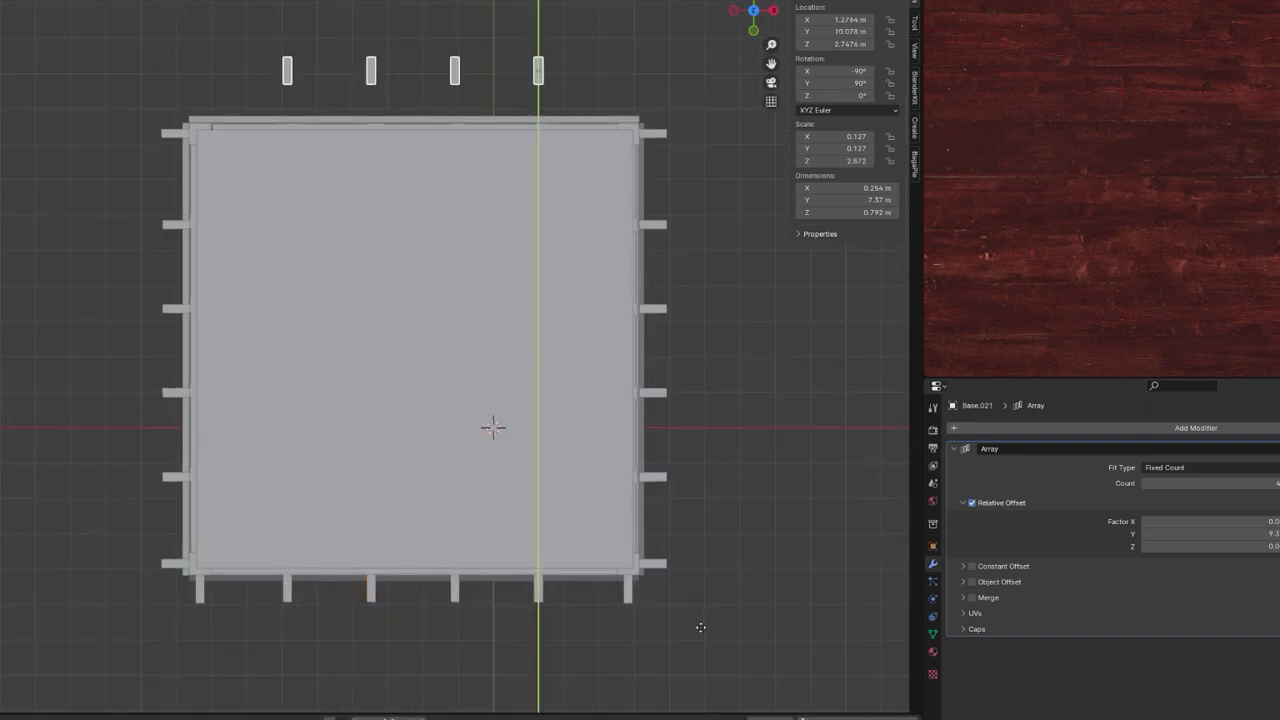
{"action": "mouse_move", "coordinate": [700, 627]}
{"action": "middle_mouse_down"}
{"action": "mouse_move", "coordinate": [568, 421]}
{"action": "mouse_move", "coordinate": [680, 411]}
{"action": "middle_mouse_up"}
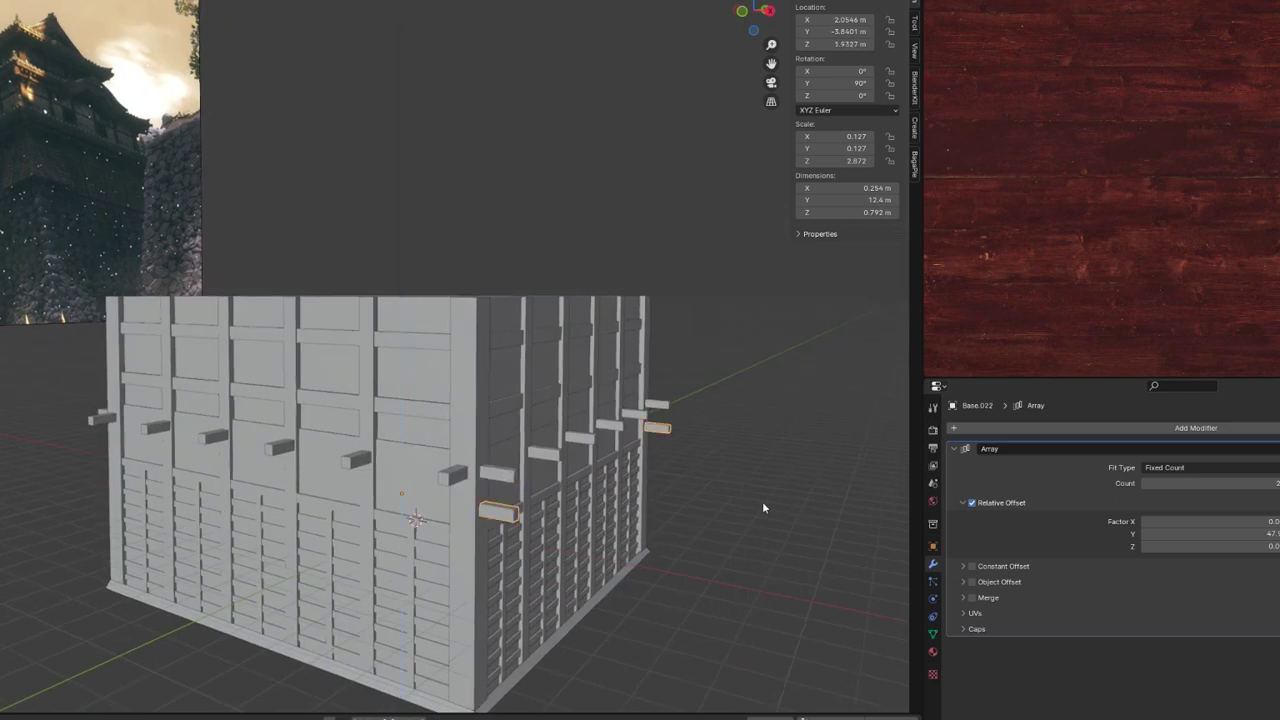
Shrink the bracket while keeping its X length, and set its origin to the 3D cursor.
{"action": "key", "text": "s"}
{"action": "key", "text": "shift+x"}
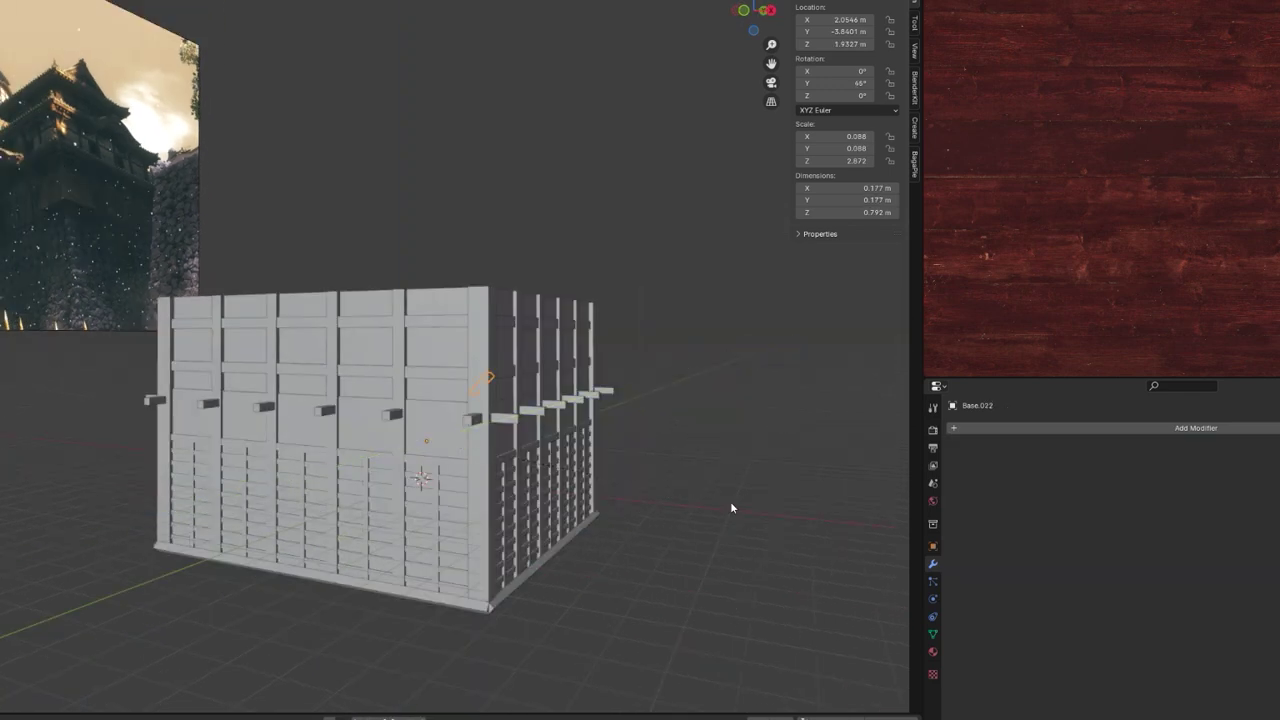
{"action": "right_click", "coordinate": [731, 508]}
{"action": "mouse_move", "coordinate": [671, 503]}
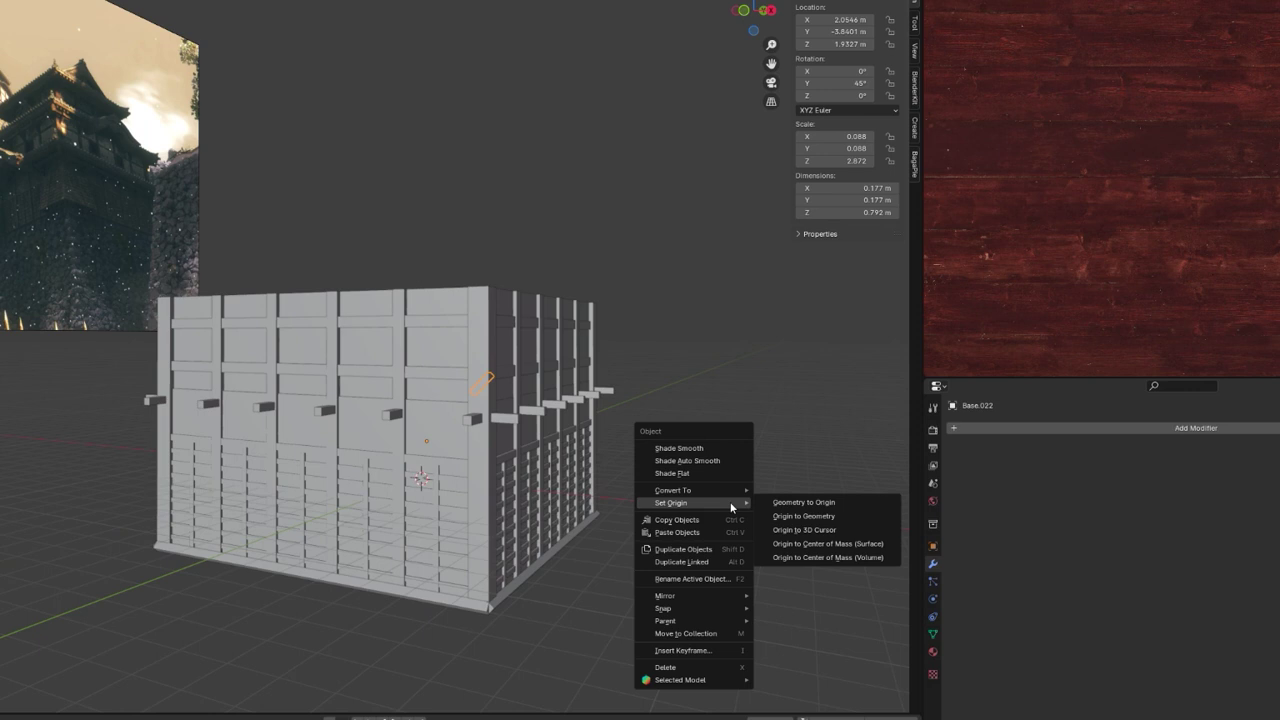
{"action": "left_click", "coordinate": [812, 533]}
{"action": "key", "text": "KP_1"}
{"action": "scroll", "coordinate": [790, 490], "scroll_direction": "up", "scroll_amount": 5}
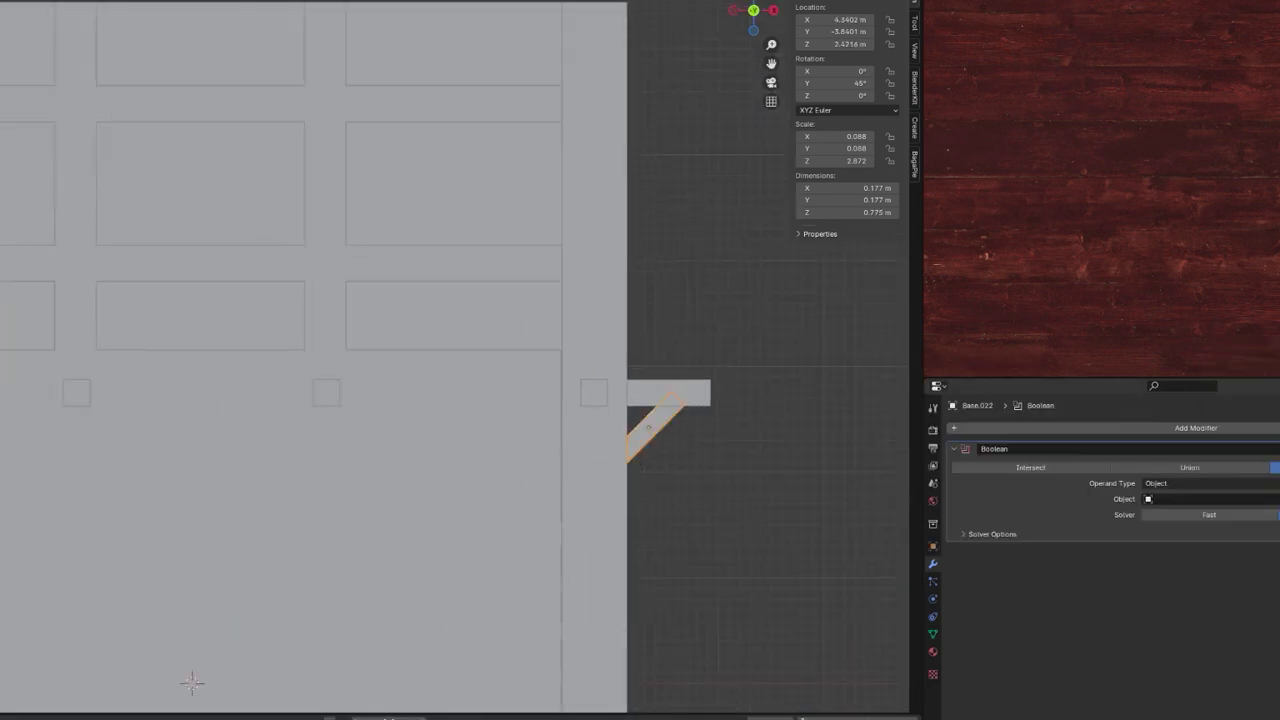
Place the narrow bar on the front wall and frame it in the view.
{"action": "key", "text": "KP_Decimal"}
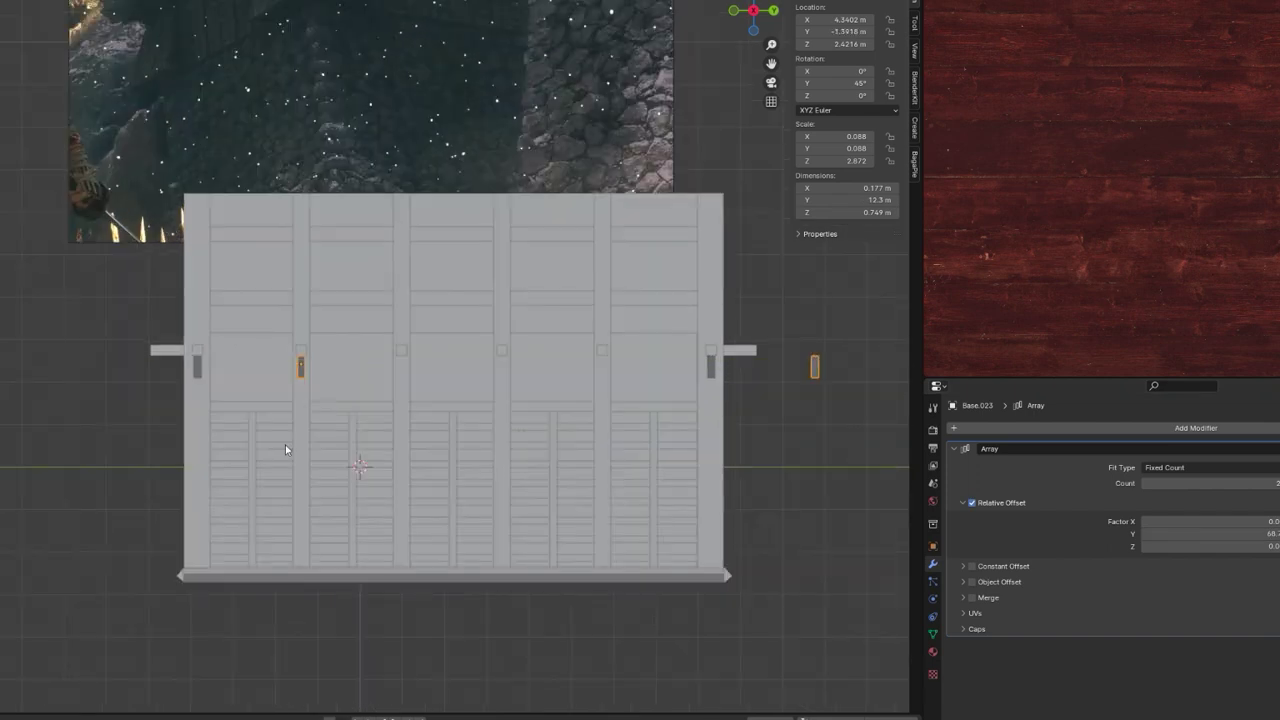
{"action": "key", "text": "g"}
{"action": "left_click", "coordinate": [538, 429]}
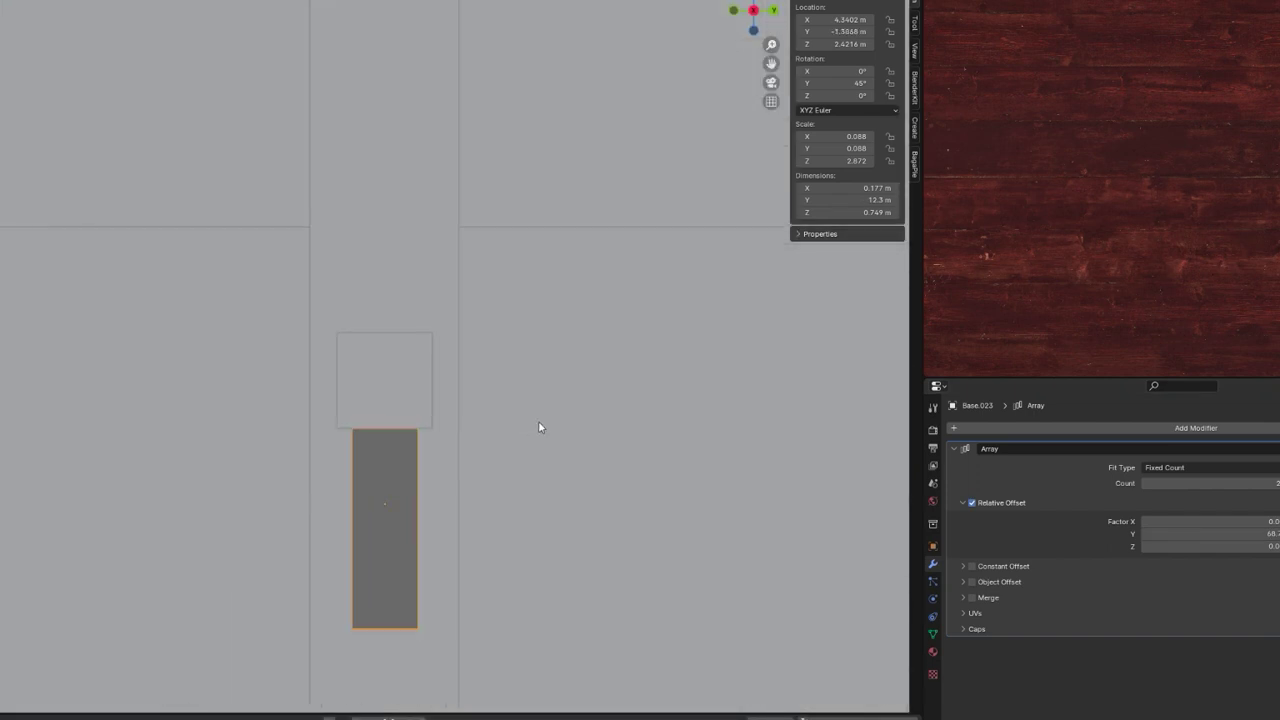
{"action": "scroll", "coordinate": [540, 429], "scroll_direction": "down", "scroll_amount": 10}
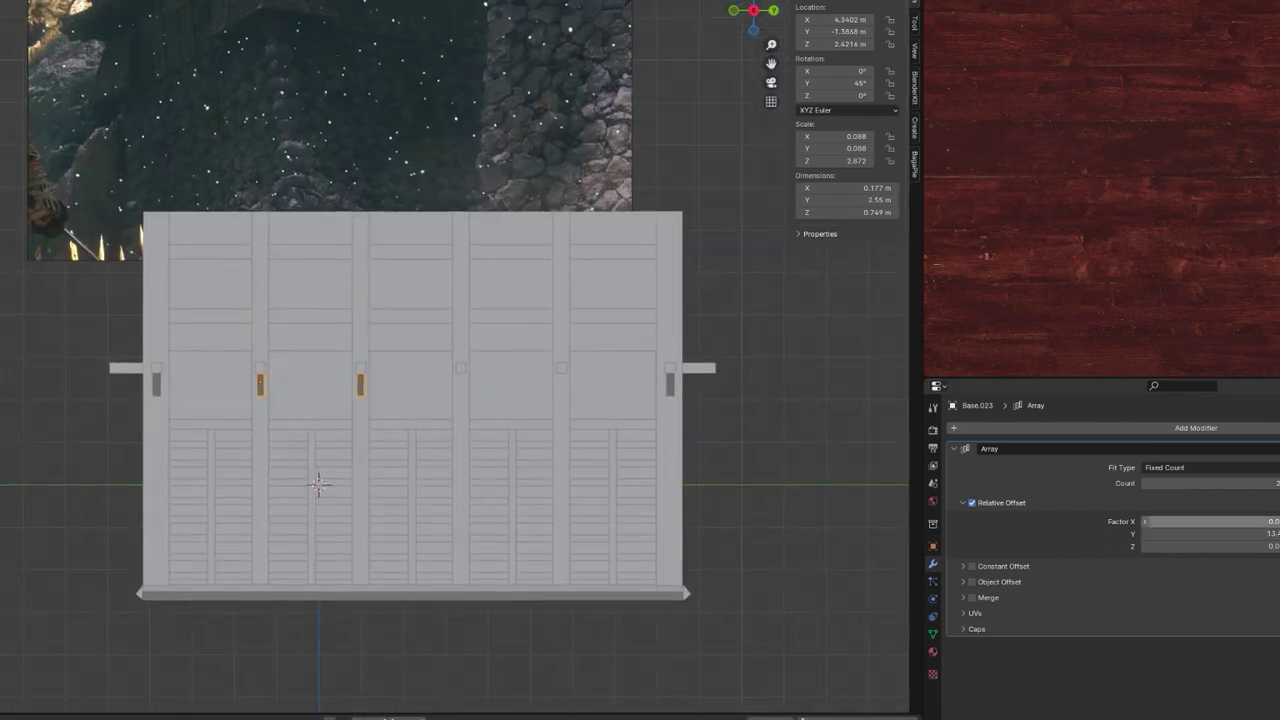
{"action": "key", "text": "KP_Decimal"}
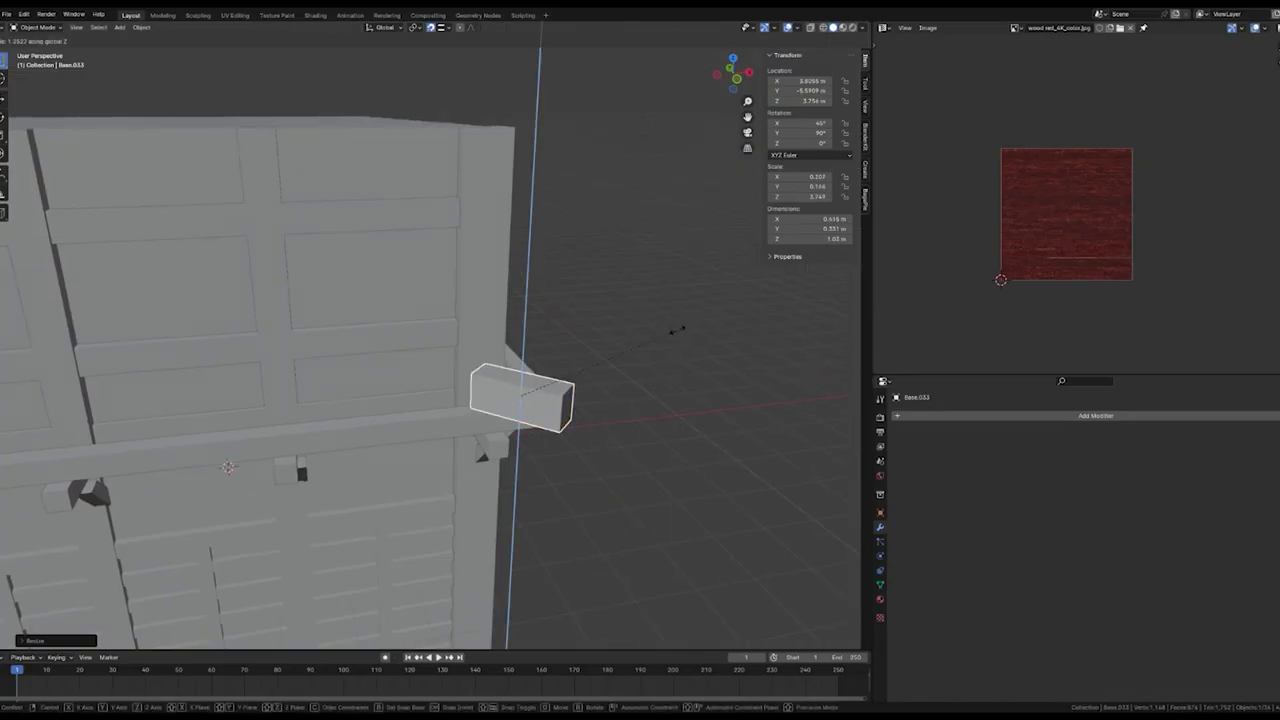
Stretch the bar on Z and position it at the frame's corner at the right height.
{"action": "key", "text": "z"}
{"action": "left_click", "coordinate": [557, 514]}
{"action": "key", "text": "KP_7"}
{"action": "key", "text": "g"}
{"action": "left_click", "coordinate": [620, 471]}
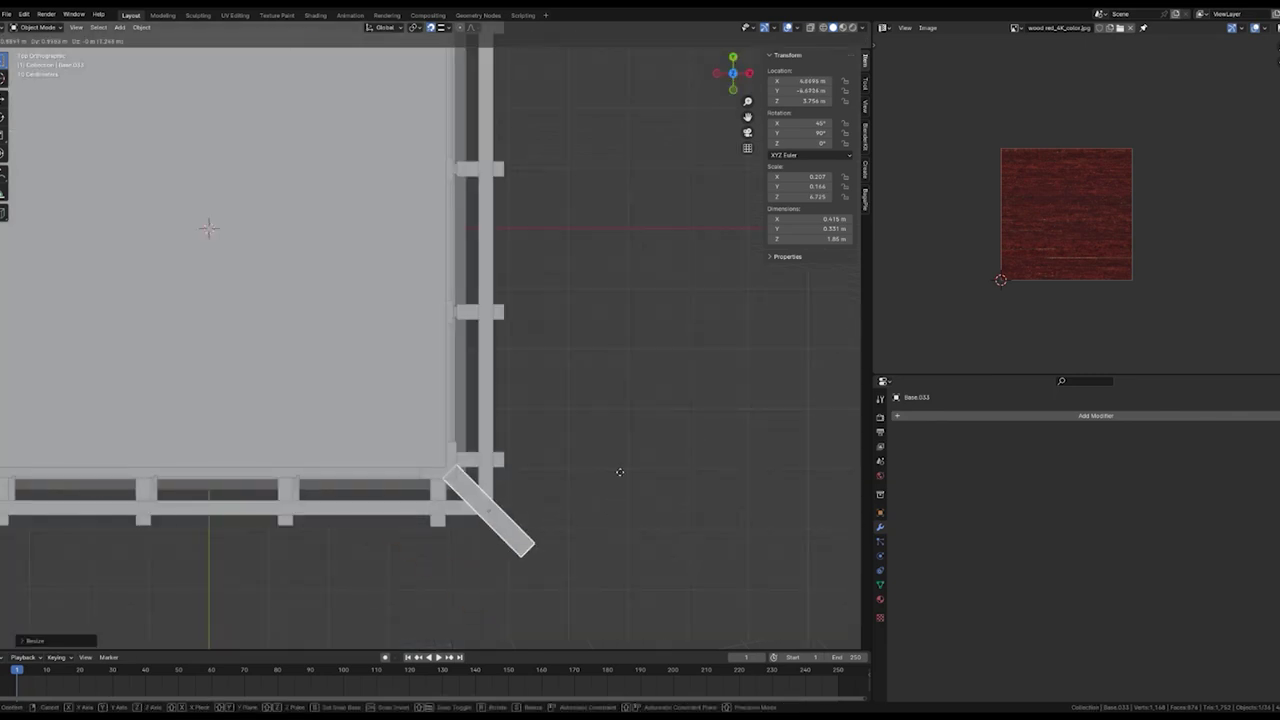
{"action": "mouse_move", "coordinate": [598, 472]}
{"action": "middle_mouse_down"}
{"action": "mouse_move", "coordinate": [640, 330]}
{"action": "mouse_move", "coordinate": [539, 412]}
{"action": "middle_mouse_up"}
{"action": "key", "text": "g"}
{"action": "key", "text": "z"}
{"action": "key", "text": "KP_1"}
{"action": "left_click", "coordinate": [647, 362]}
Duplicate the corner bar and move the copy along Y and Z into place.
{"action": "key", "text": "shift+d"}
{"action": "key", "text": "z"}
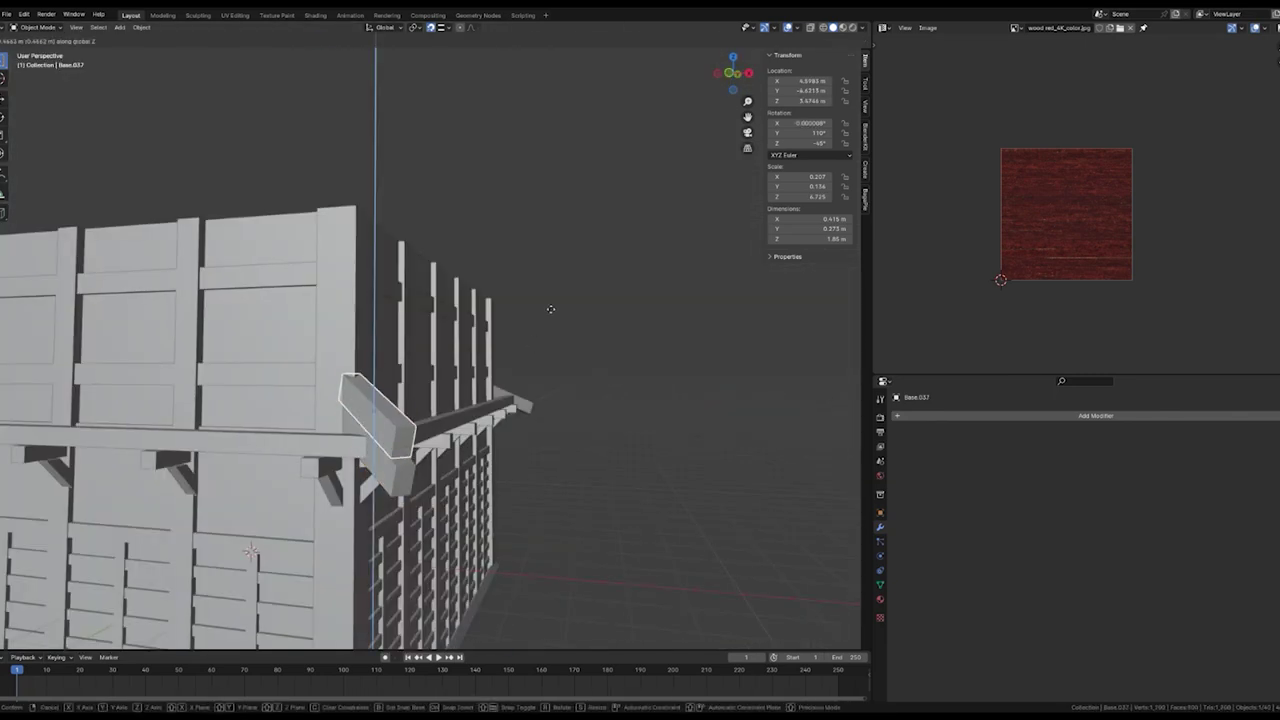
{"action": "key", "text": "z"}
{"action": "key", "text": "y"}
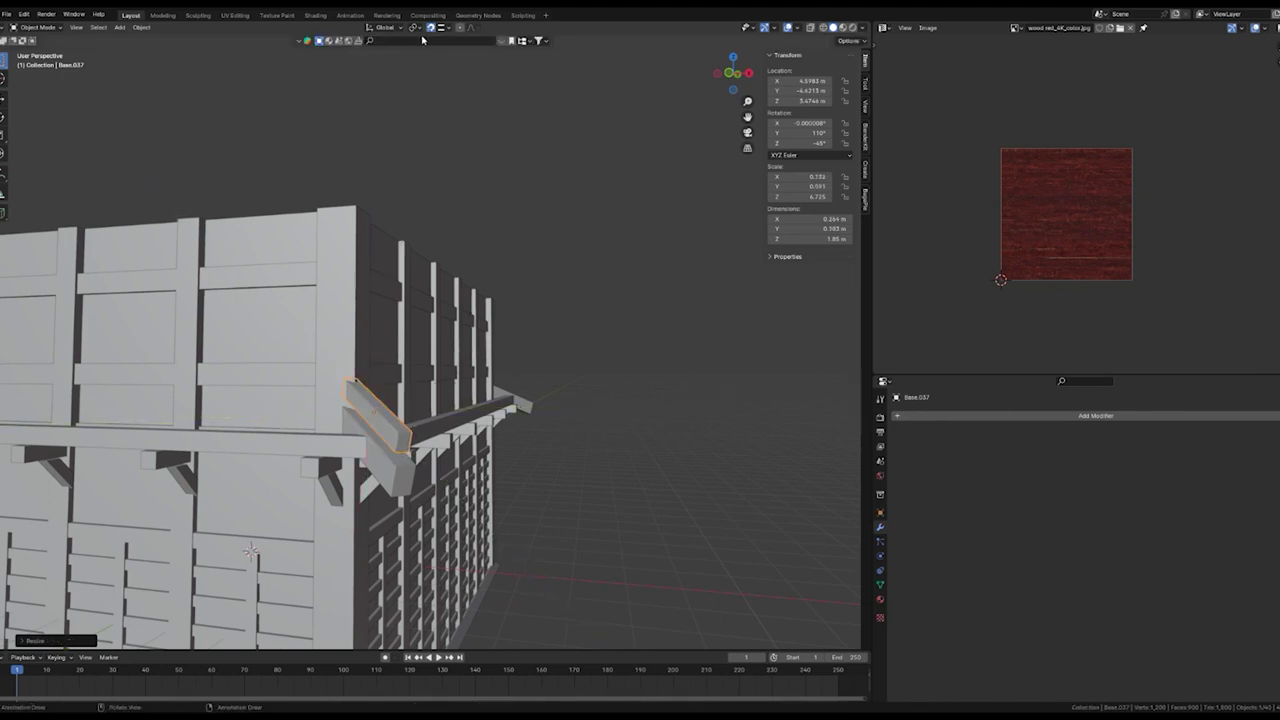
{"action": "middle_click_drag", "start_coordinate": [463, 377], "coordinate": [605, 300]}
{"action": "key", "text": "z"}
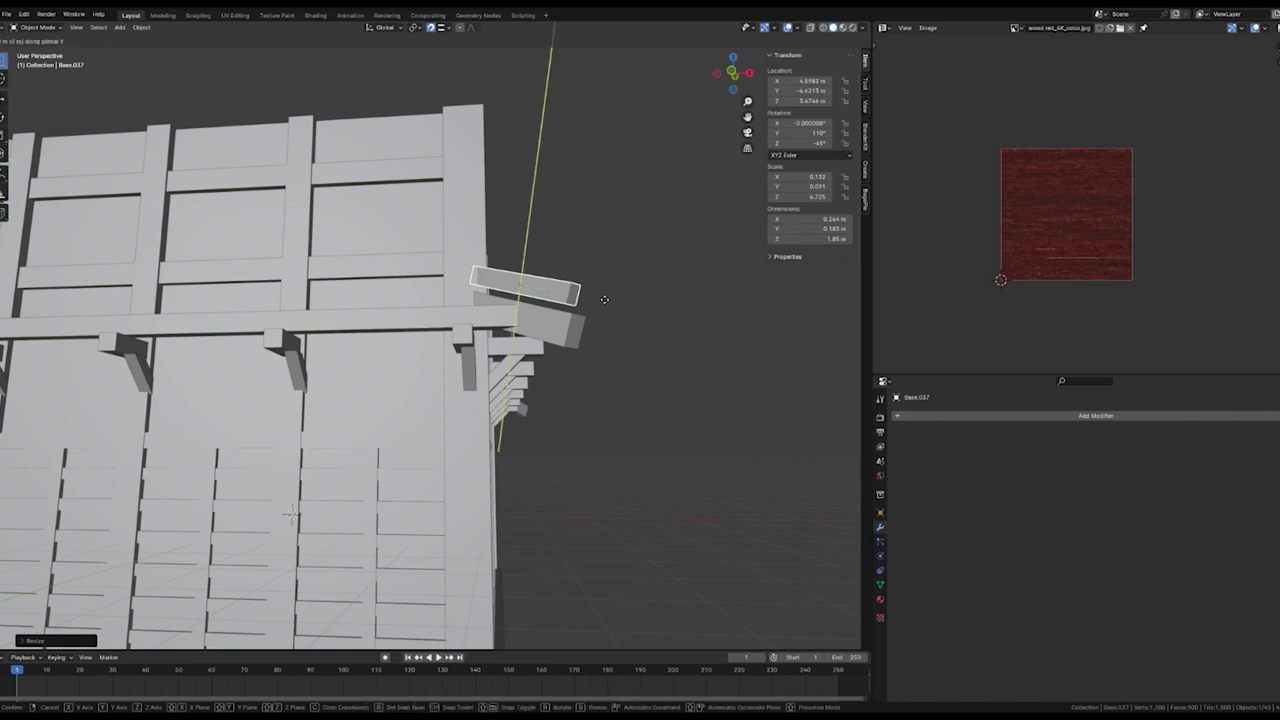
{"action": "left_click", "coordinate": [604, 299]}
Duplicate the corner bar again and mirror the copy to the opposite corner.
{"action": "key", "text": "KP_7"}
{"action": "key", "text": "shift+d"}
{"action": "key", "text": "y"}
{"action": "right_click", "coordinate": [603, 178]}
{"action": "scroll", "coordinate": [625, 240], "scroll_direction": "up", "scroll_amount": 2}
{"action": "right_click", "coordinate": [651, 303]}
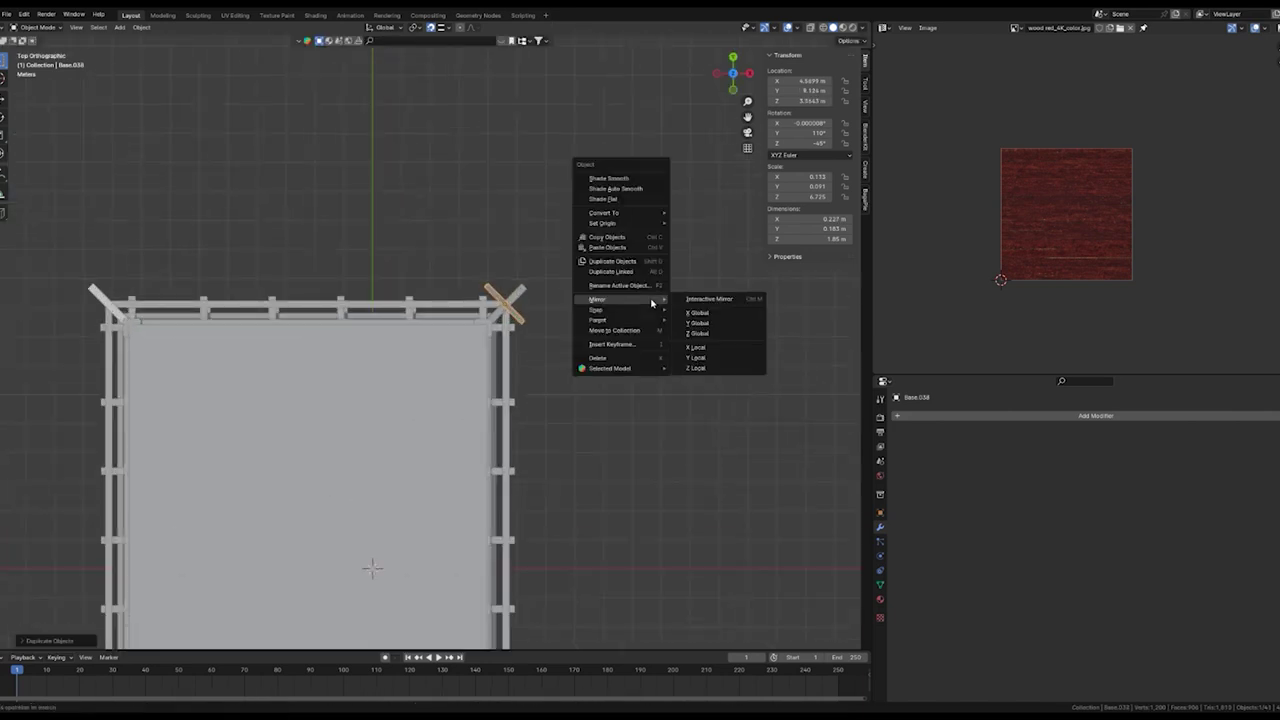
{"action": "left_click", "coordinate": [702, 323]}
{"action": "scroll", "coordinate": [663, 291], "scroll_direction": "up", "scroll_amount": 2}
{"action": "scroll", "coordinate": [674, 309], "scroll_direction": "up", "scroll_amount": 3}
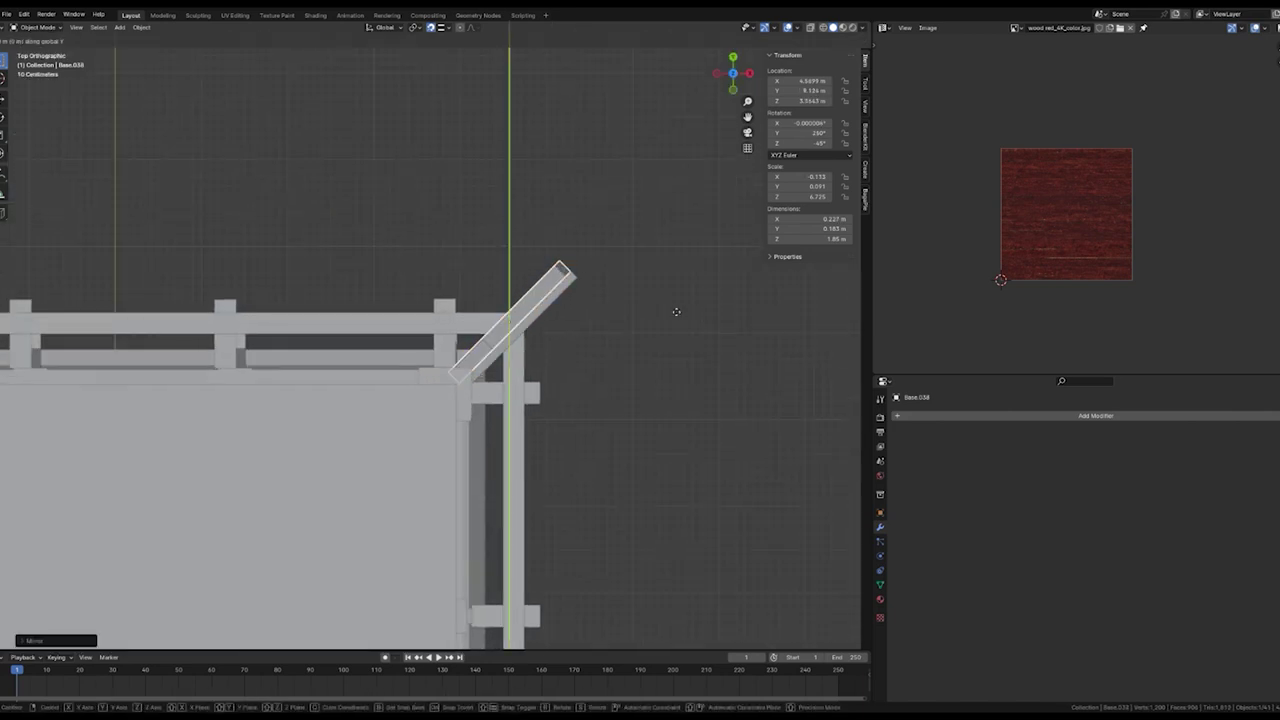
{"action": "left_click", "coordinate": [676, 319]}
{"action": "scroll", "coordinate": [676, 320], "scroll_direction": "down", "scroll_amount": 4}
{"action": "scroll", "coordinate": [650, 360], "scroll_direction": "down", "scroll_amount": 2}
{"action": "scroll", "coordinate": [620, 394], "scroll_direction": "up", "scroll_amount": 1}
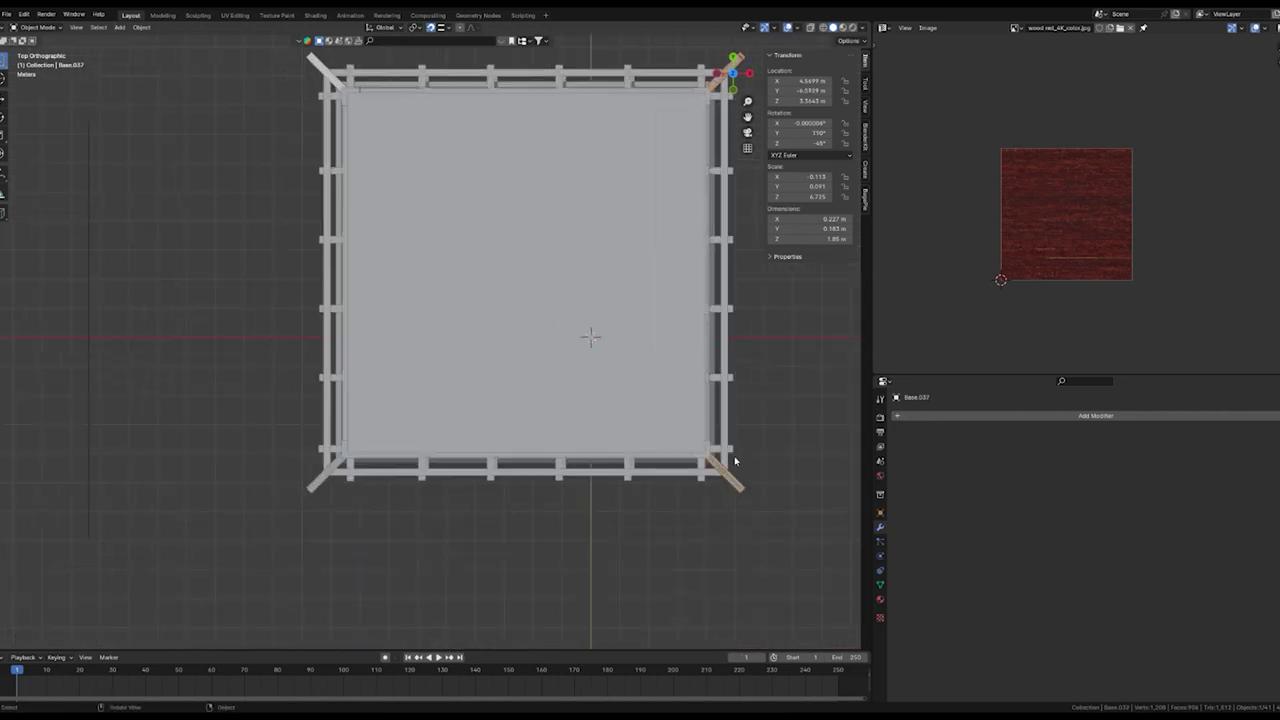
{"action": "scroll", "coordinate": [726, 500], "scroll_direction": "down", "scroll_amount": 2}
Duplicate the selected corner bars and mirror the copies on X Global.
{"action": "key", "text": "shift+d"}
{"action": "right_click", "coordinate": [420, 515]}
{"action": "mouse_move", "coordinate": [385, 511]}
{"action": "right_click", "coordinate": [420, 515]}
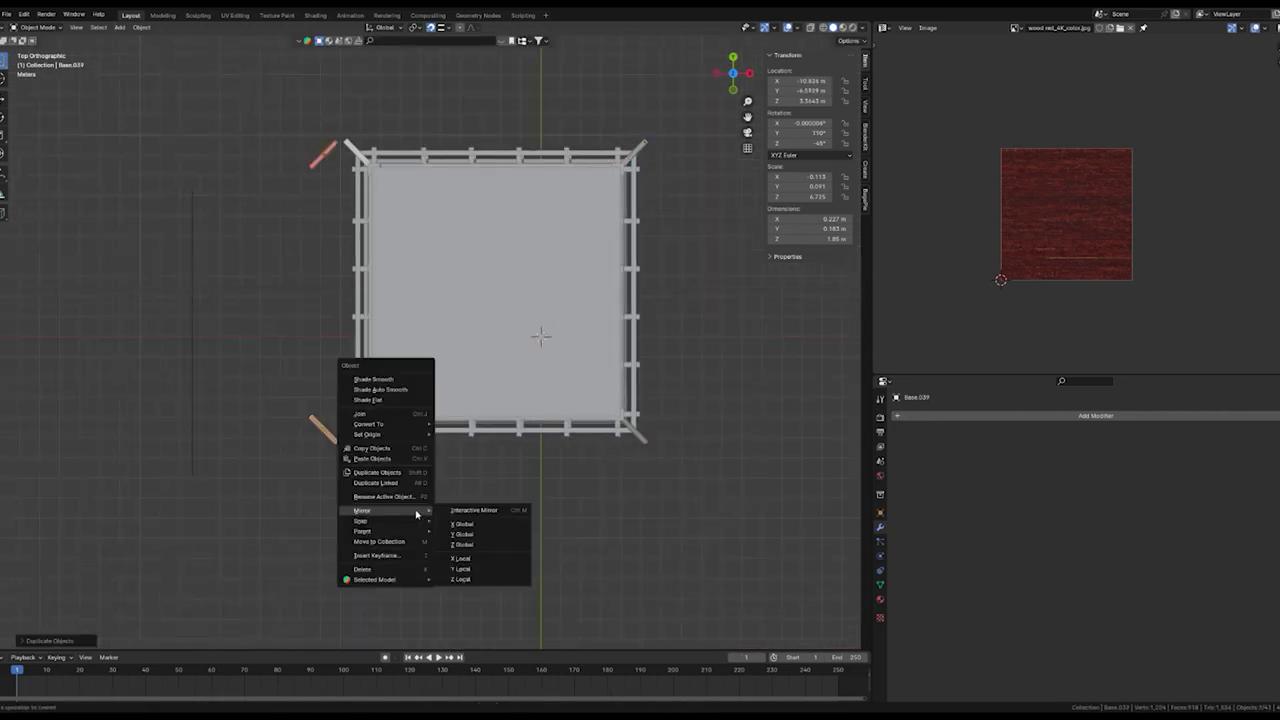
{"action": "left_click", "coordinate": [479, 524]}
{"action": "scroll", "coordinate": [380, 540], "scroll_direction": "up", "scroll_amount": 3}
Move the mirrored bars along X, set the rafter array count, and place the copied rafter row.
{"action": "key", "text": "g"}
{"action": "key", "text": "x"}
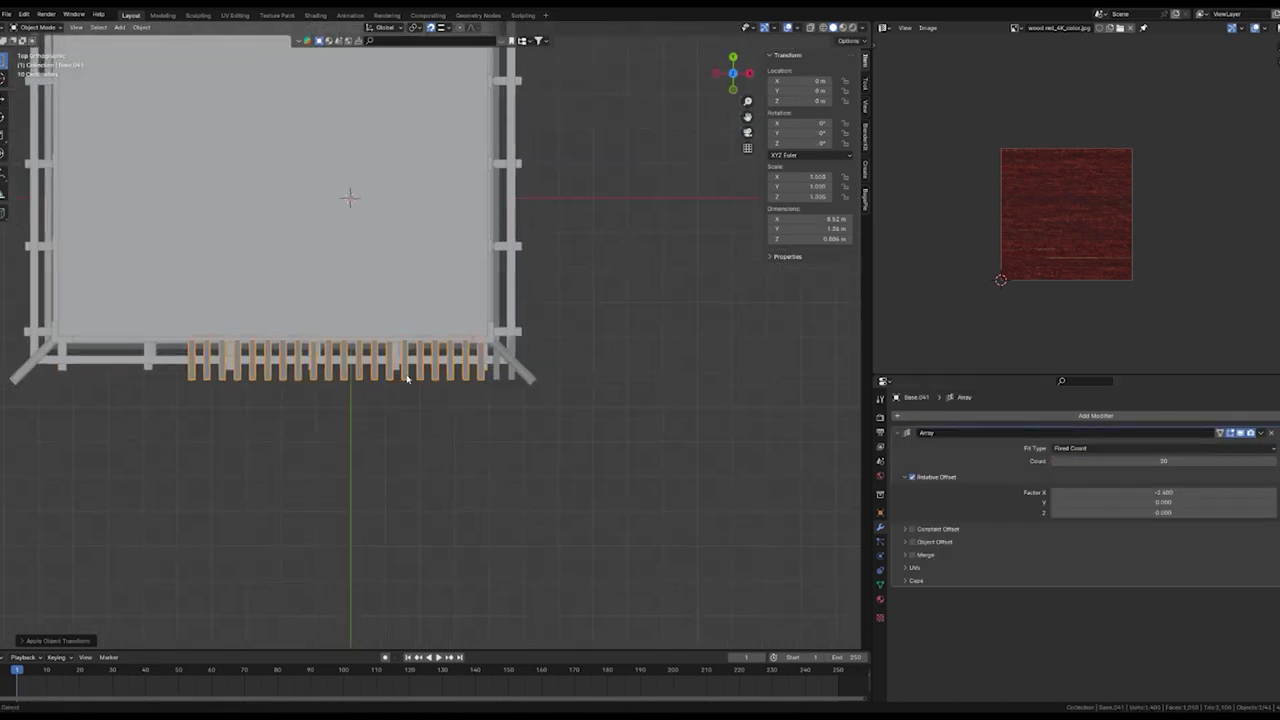
{"action": "middle_click_drag", "start_coordinate": [718, 339], "coordinate": [493, 409], "text": "shift"}
{"action": "key", "text": "Return"}
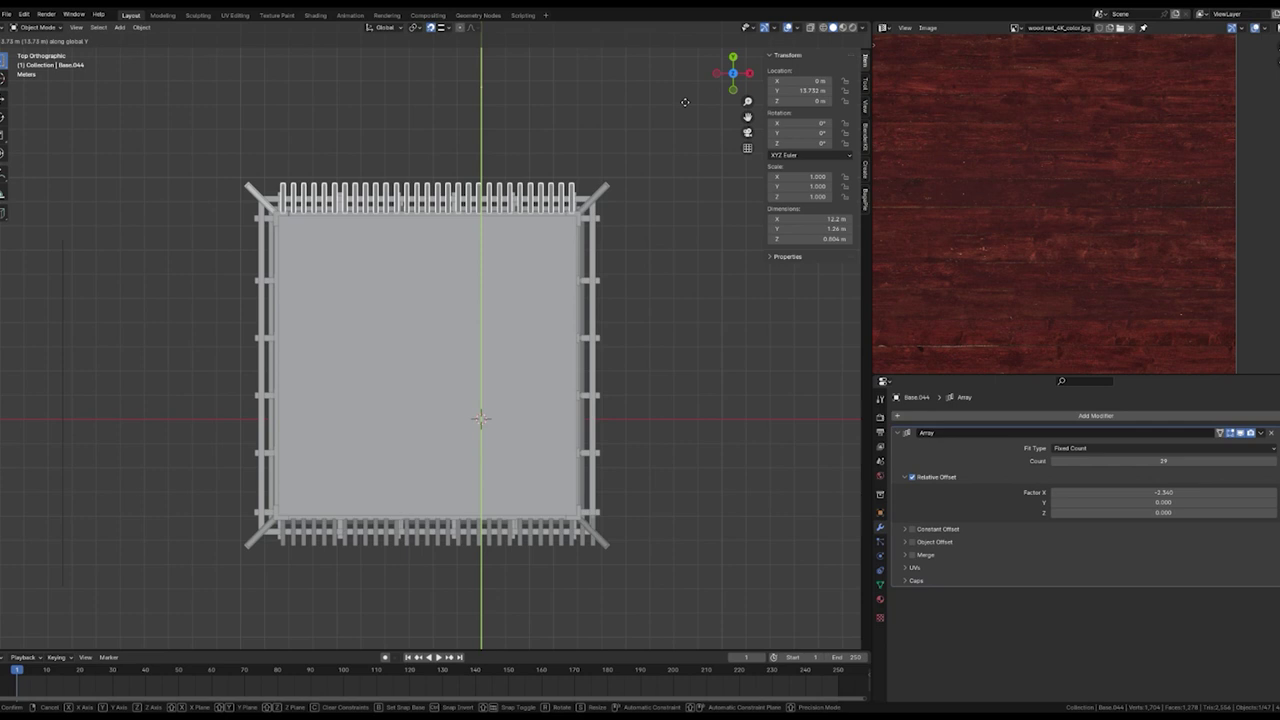
{"action": "left_click", "coordinate": [685, 102]}
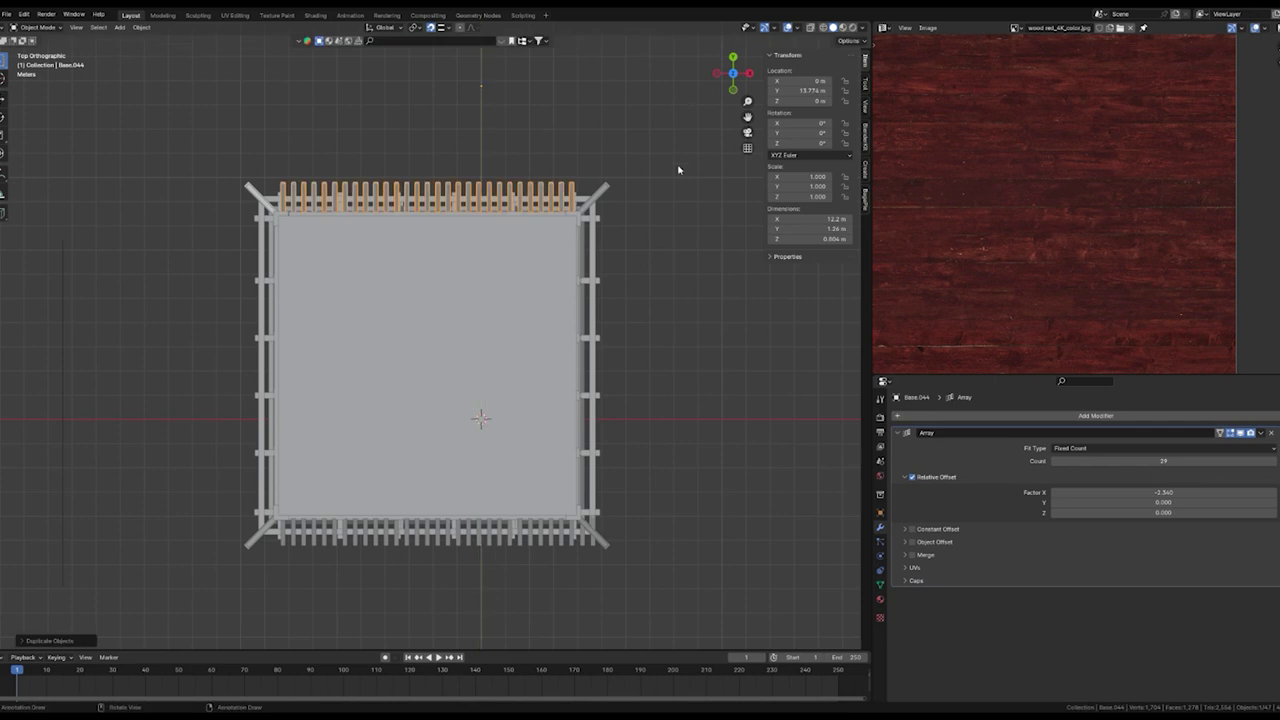
{"action": "right_click", "coordinate": [685, 102]}
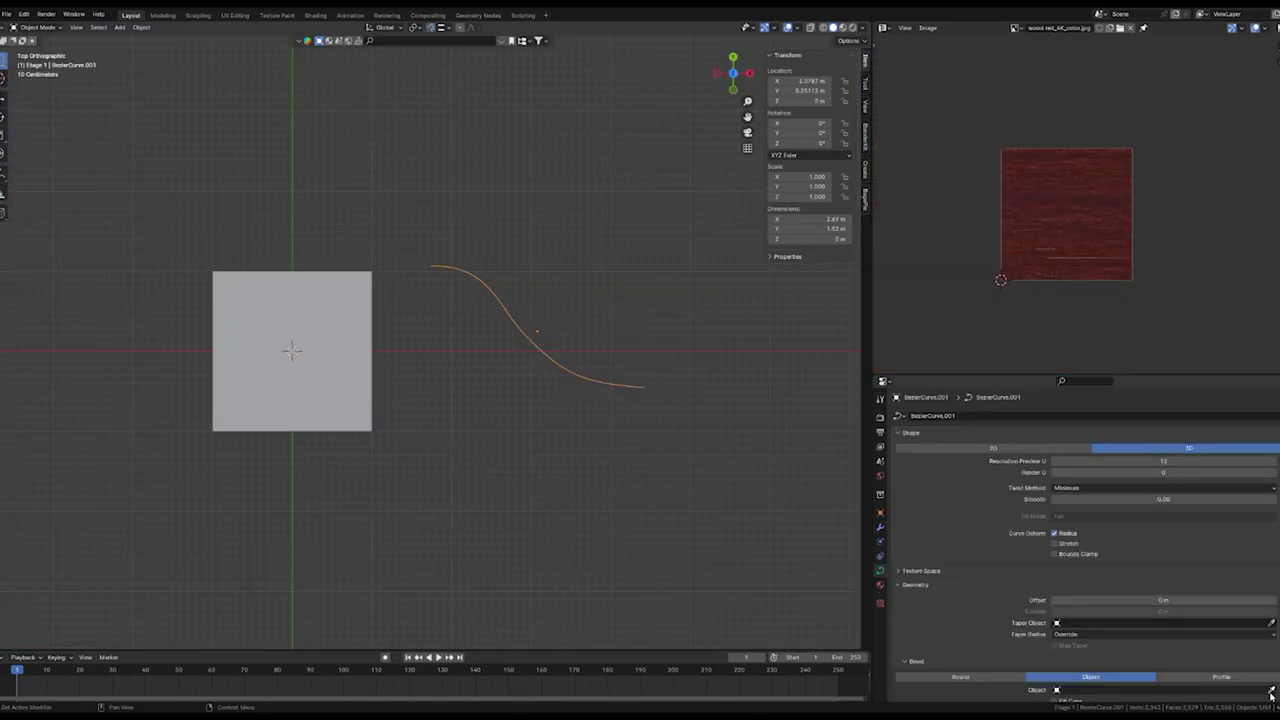
Bevel the Bézier curve with a shrunken square profile and enable Fill Caps.
{"action": "left_click", "coordinate": [1271, 693]}
{"action": "left_click", "coordinate": [292, 350]}
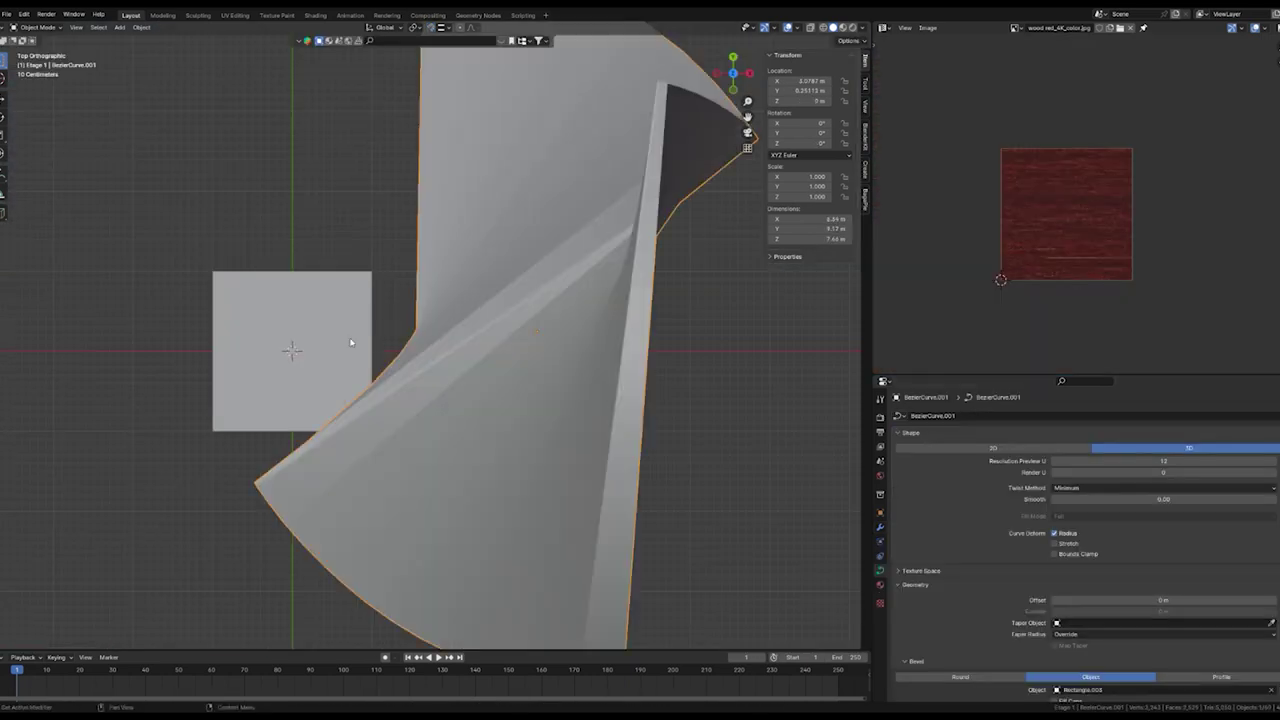
{"action": "left_click", "coordinate": [292, 350]}
{"action": "key", "text": "s"}
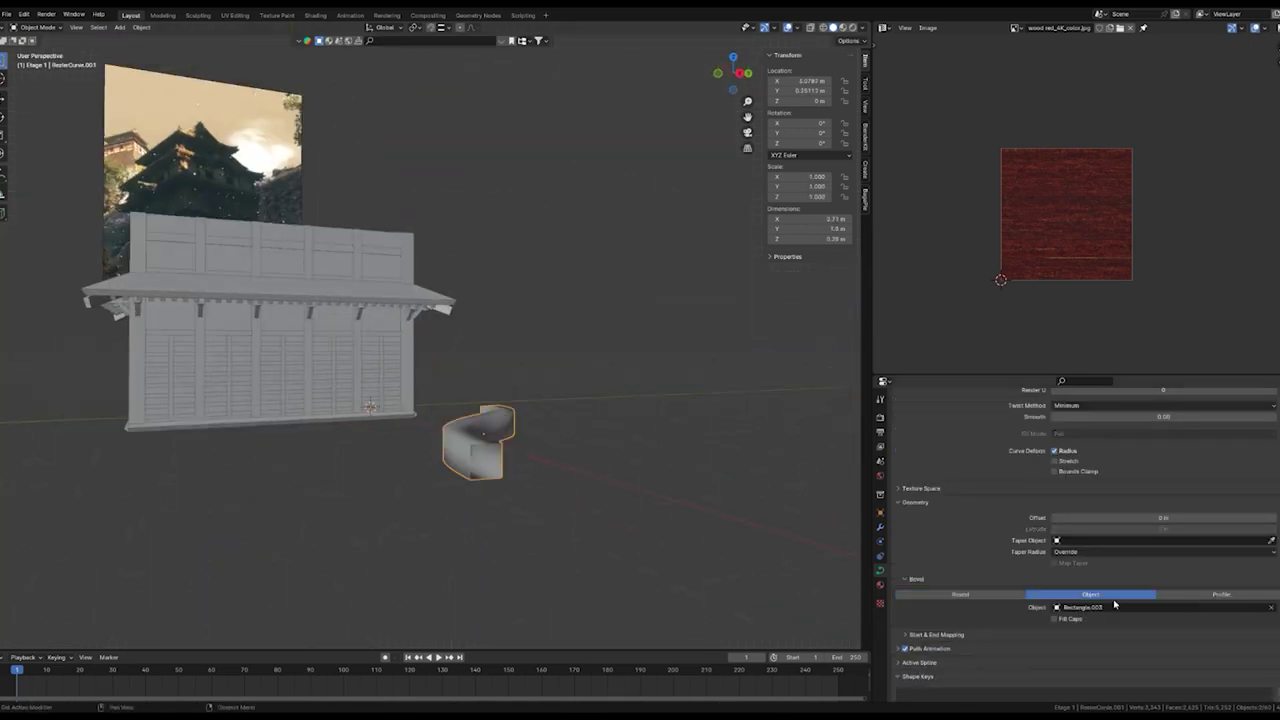
{"action": "left_click", "coordinate": [1056, 630]}
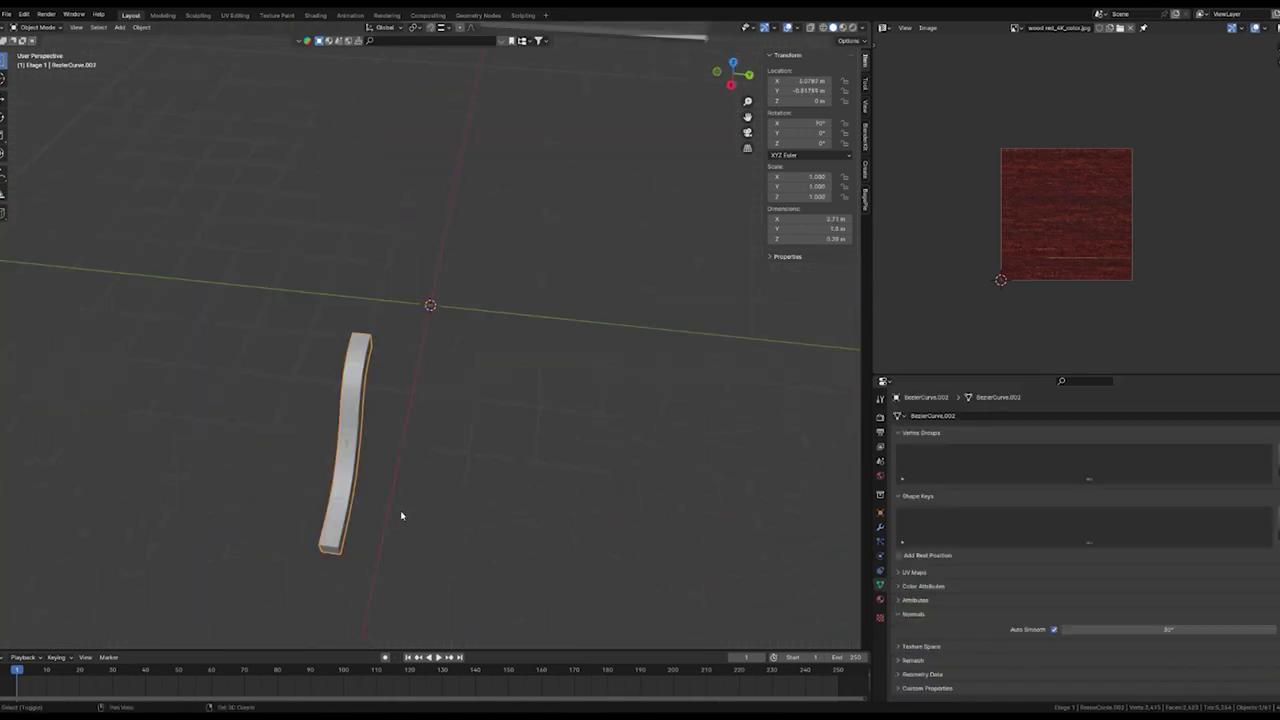
Place a duplicate of the curved beam and shift it along X.
{"action": "left_click", "coordinate": [447, 521]}
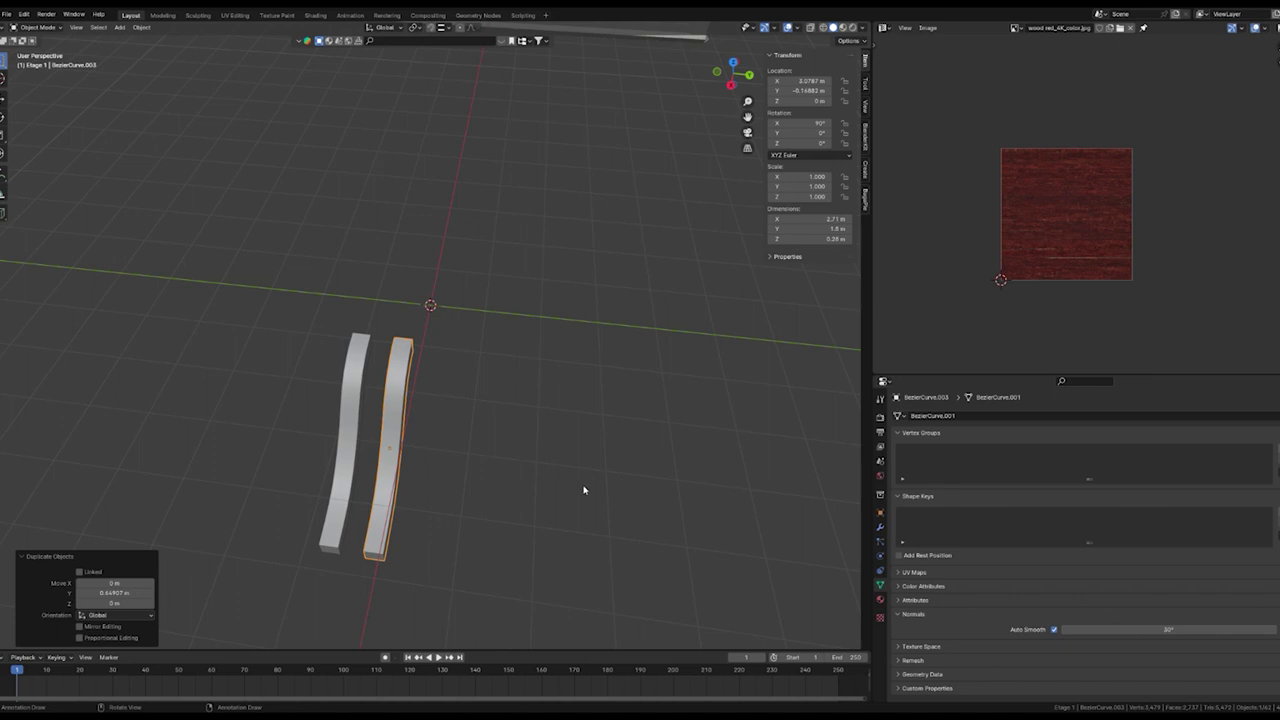
{"action": "key", "text": "g"}
{"action": "key", "text": "x"}
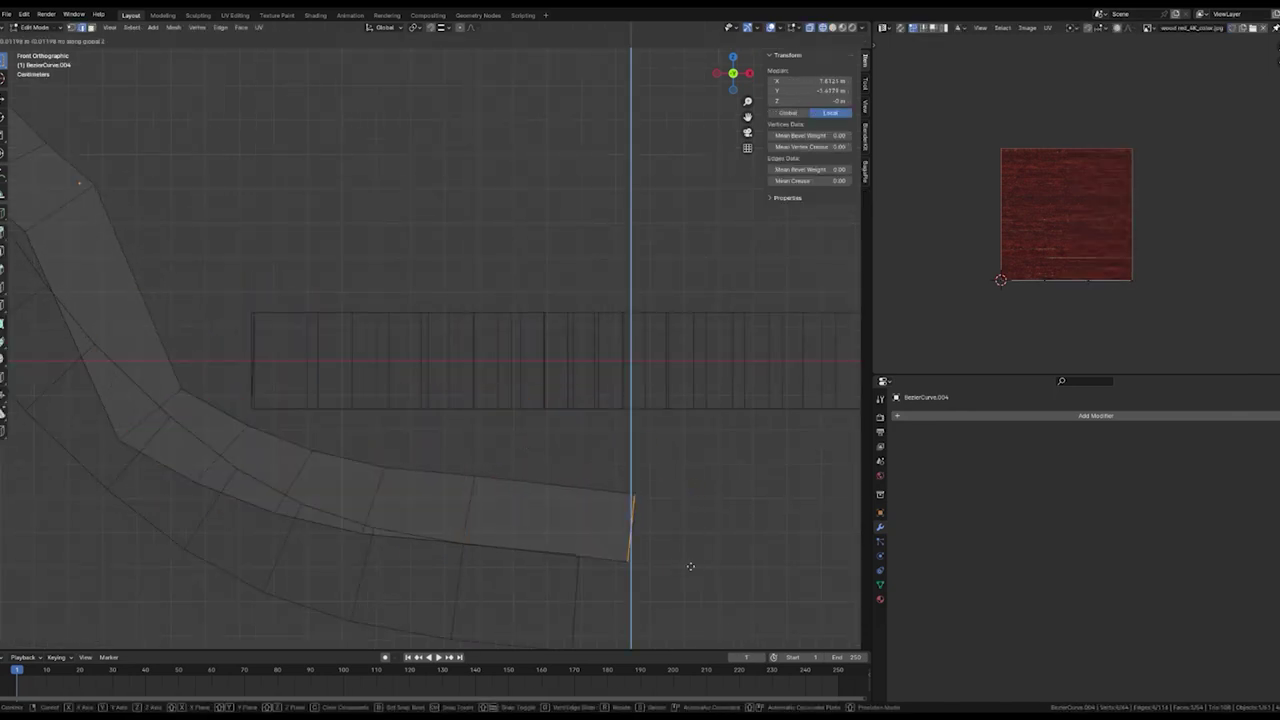
Reshape the curve by moving and rotating its edges to sweep down the front.
{"action": "left_click", "coordinate": [371, 418]}
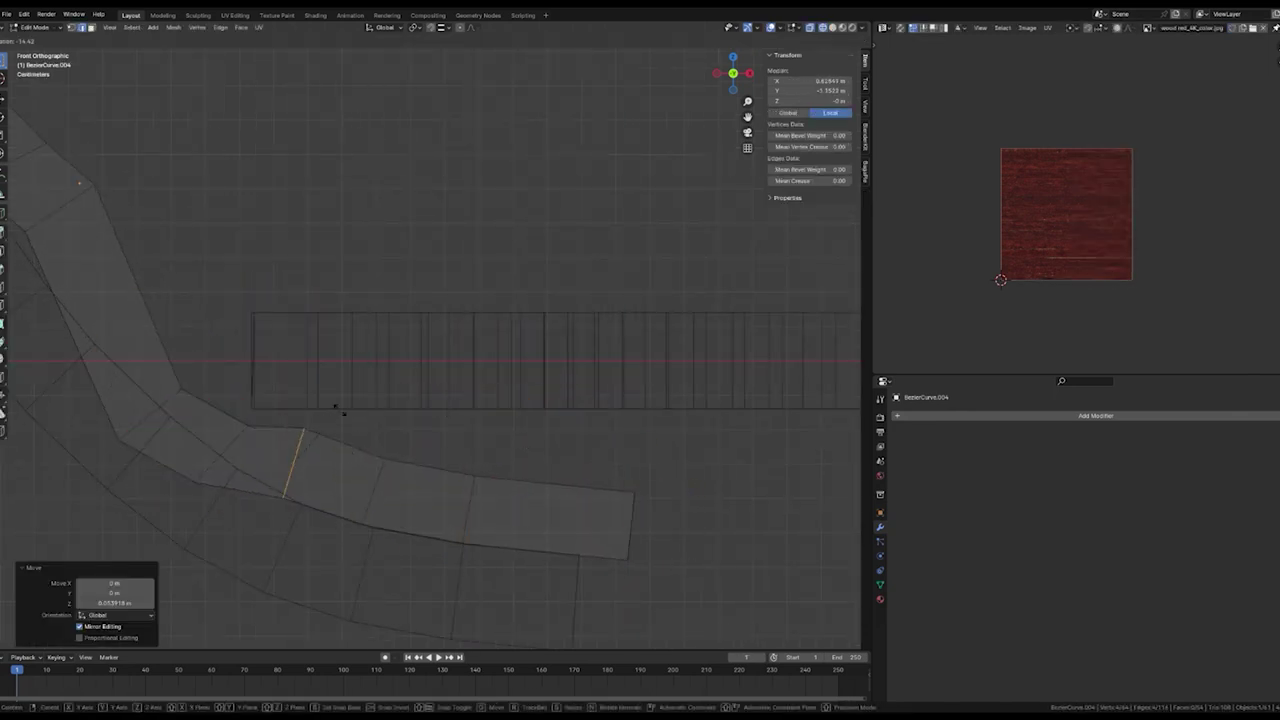
{"action": "key", "text": "g"}
{"action": "left_click", "coordinate": [277, 360]}
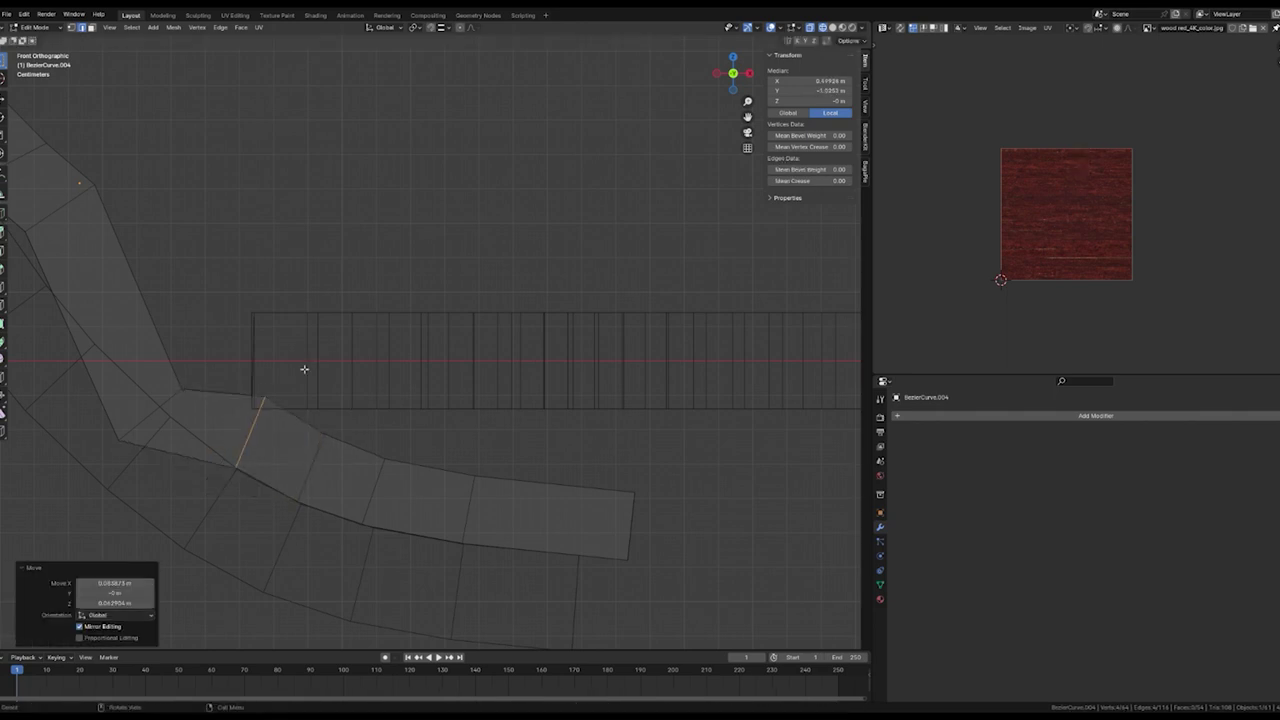
{"action": "key", "text": "g"}
{"action": "left_click", "coordinate": [277, 337]}
{"action": "middle_click_drag", "start_coordinate": [277, 329], "coordinate": [391, 417], "text": "shift"}
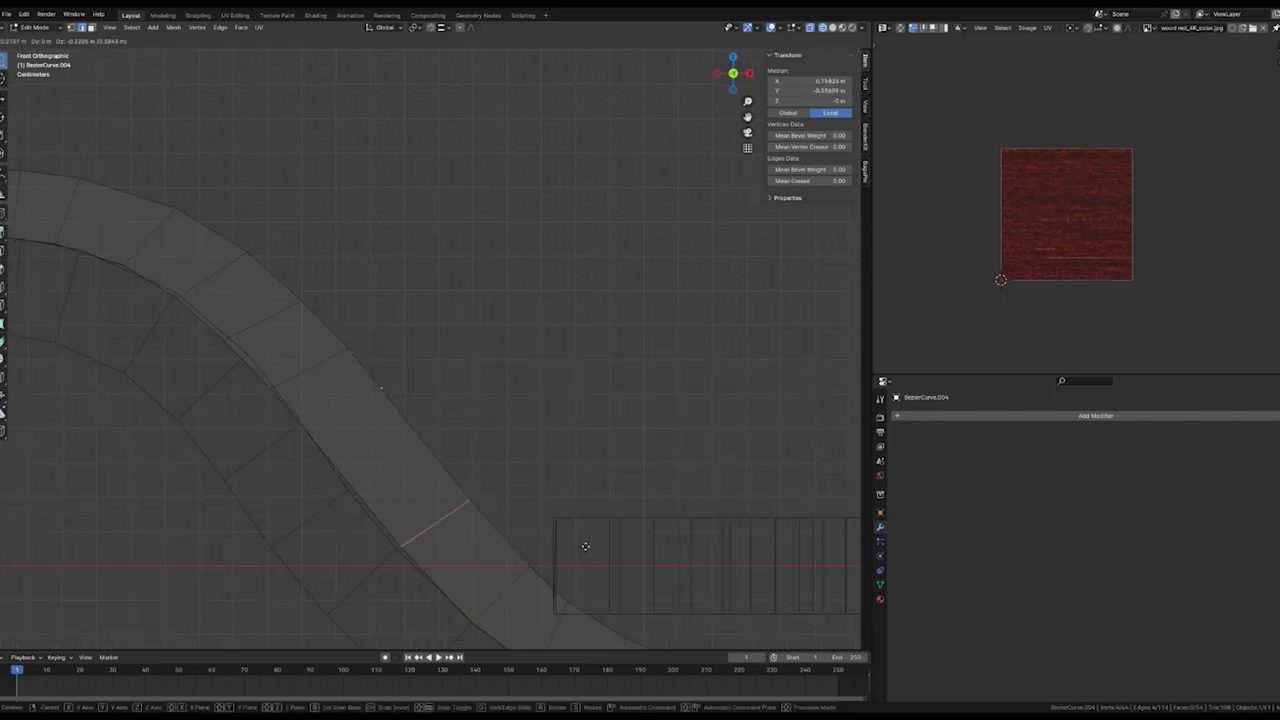
{"action": "key", "text": "r"}
{"action": "left_click", "coordinate": [480, 463]}
{"action": "key", "text": "g"}
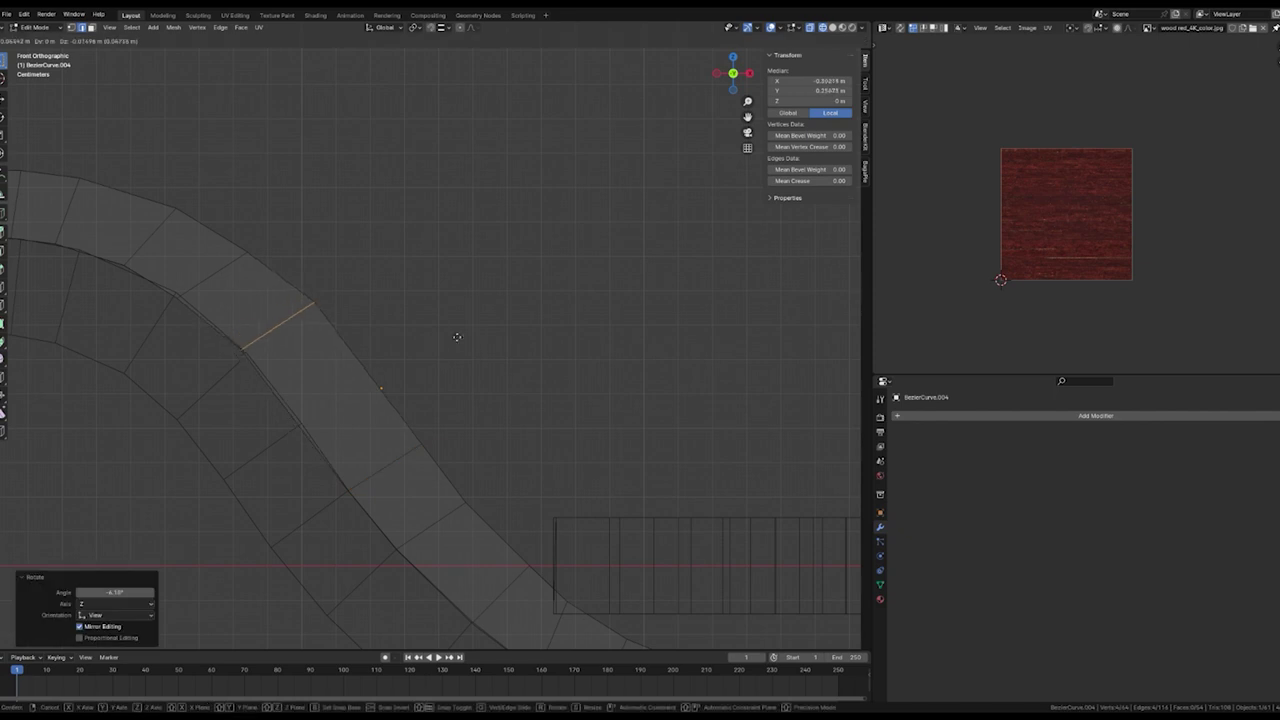
{"action": "left_click", "coordinate": [525, 458]}
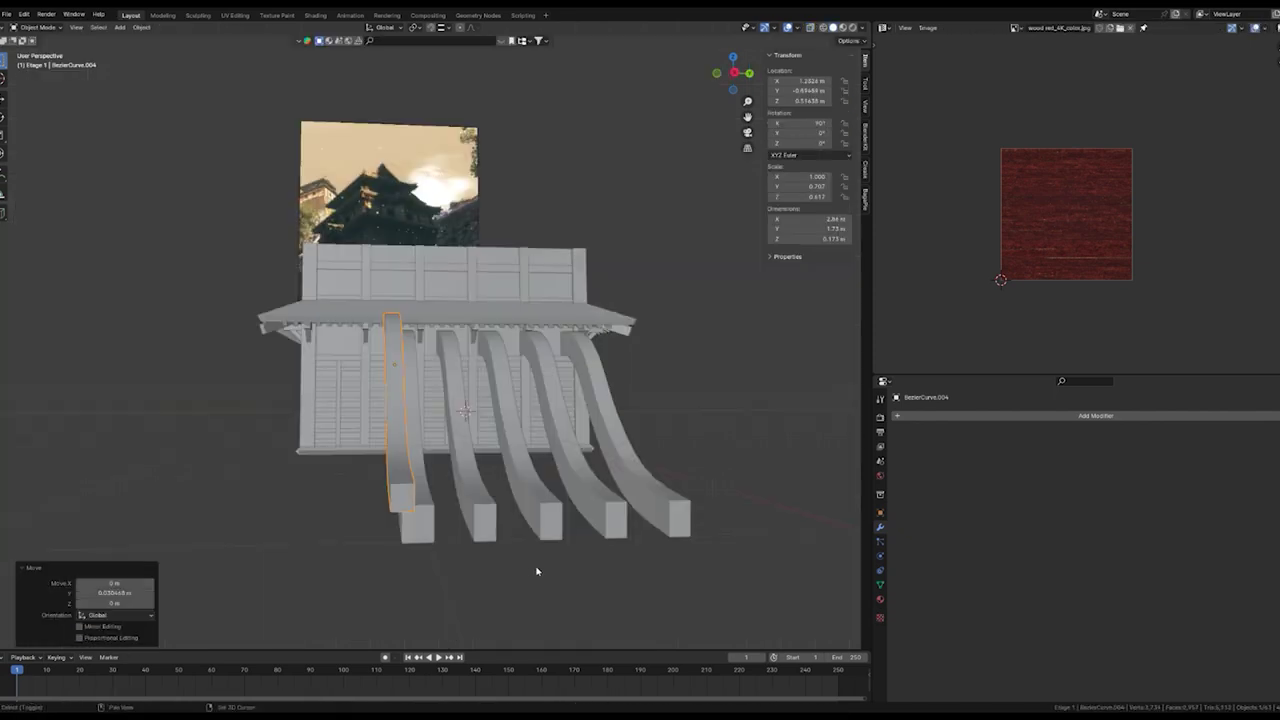
Place the curved beam copy beside the first and slide it along Y in top view.
{"action": "left_click", "coordinate": [440, 421]}
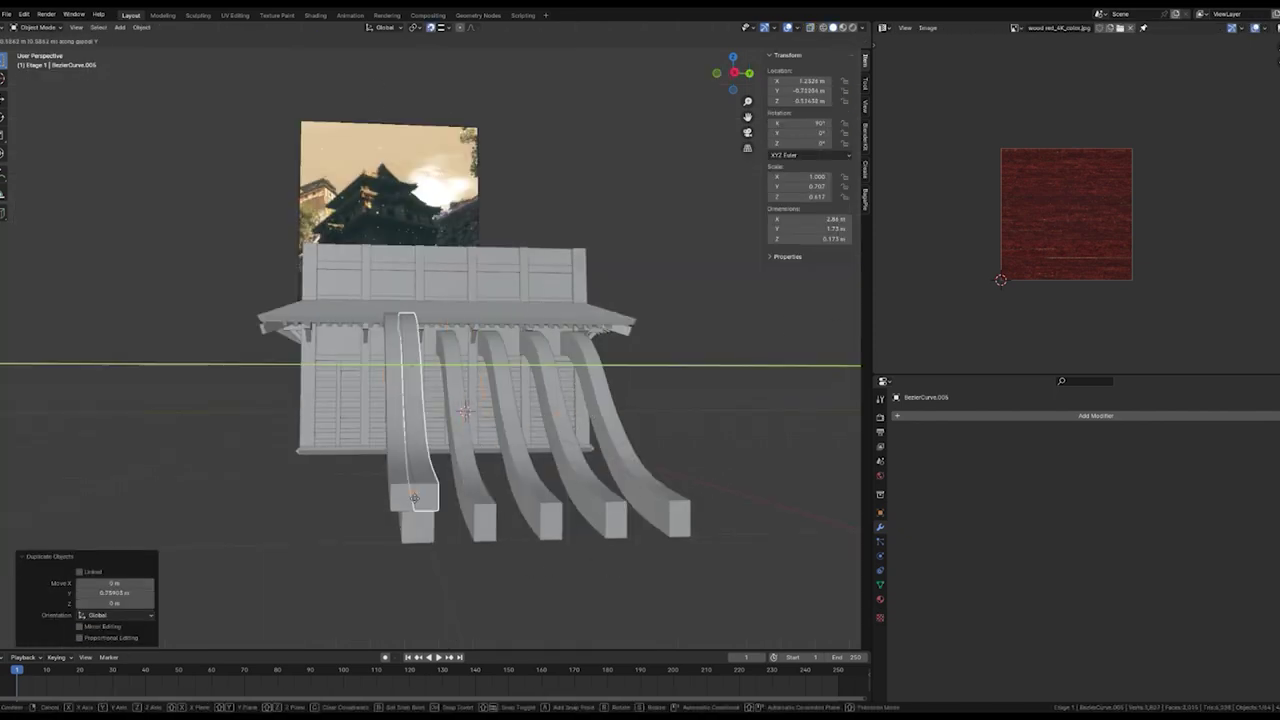
{"action": "middle_click_drag", "start_coordinate": [440, 421], "coordinate": [390, 510]}
{"action": "key", "text": "KP_7"}
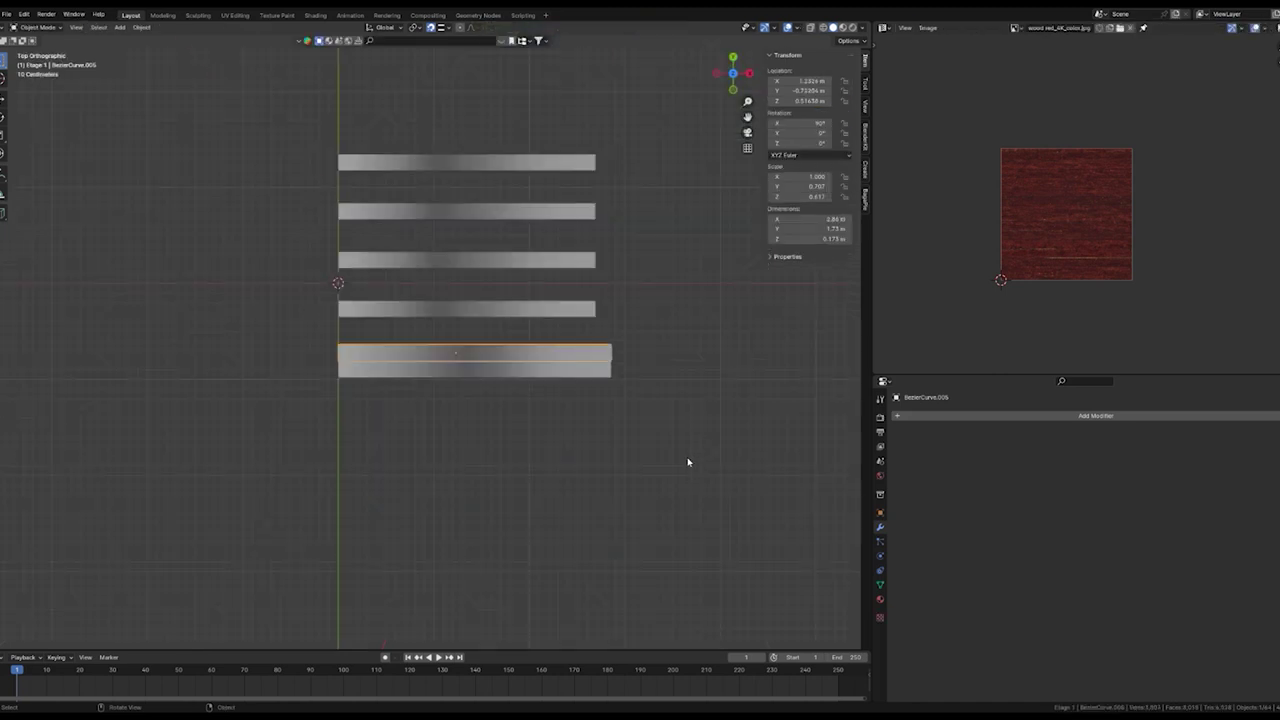
{"action": "scroll", "coordinate": [671, 414], "scroll_direction": "up", "scroll_amount": 3, "text": "shift"}
{"action": "key", "text": "g"}
{"action": "key", "text": "y"}
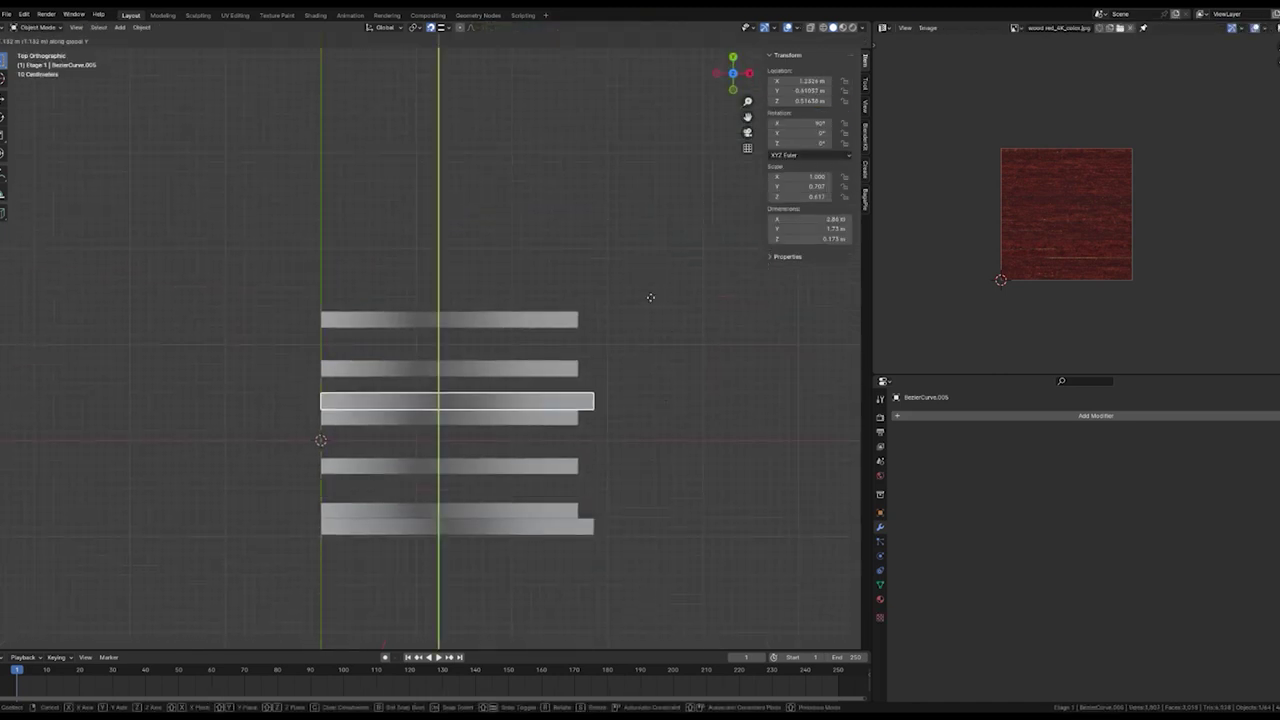
{"action": "left_click", "coordinate": [694, 329]}
Stretch the beam along Y into a large block and reposition it along Y.
{"action": "key", "text": "s"}
{"action": "key", "text": "y"}
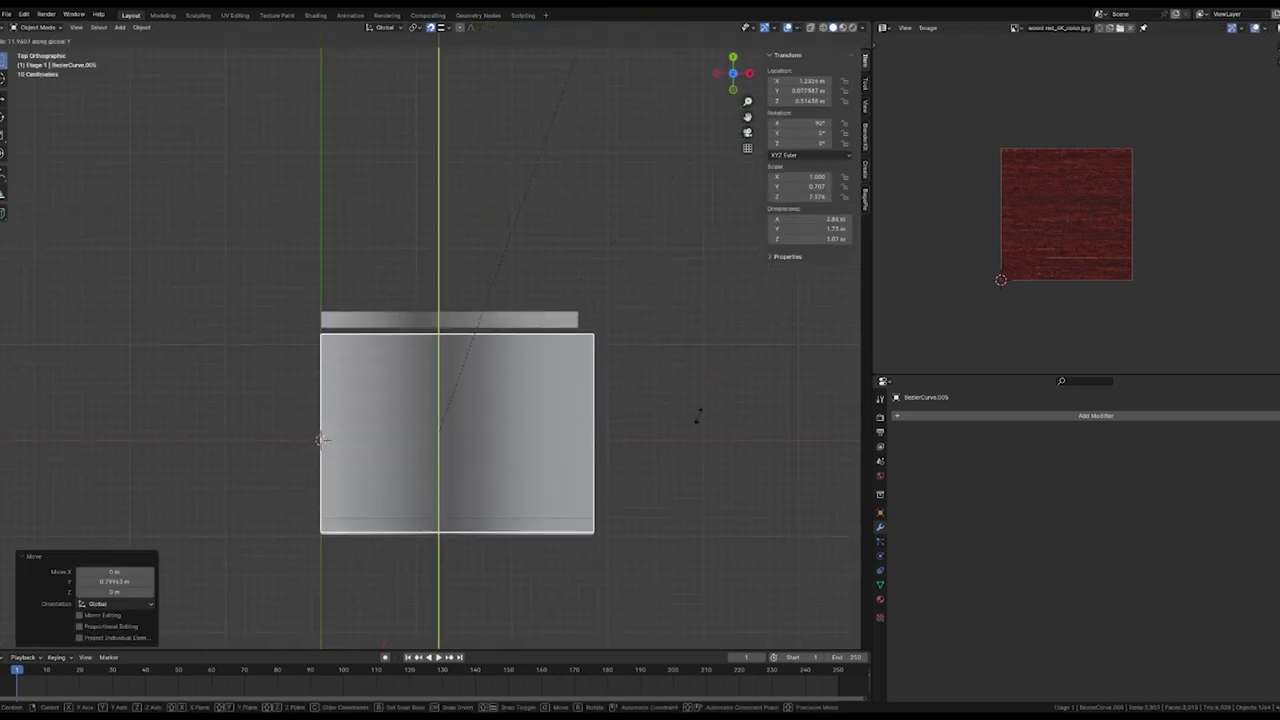
{"action": "left_click", "coordinate": [700, 443]}
{"action": "key", "text": "g"}
{"action": "key", "text": "y"}
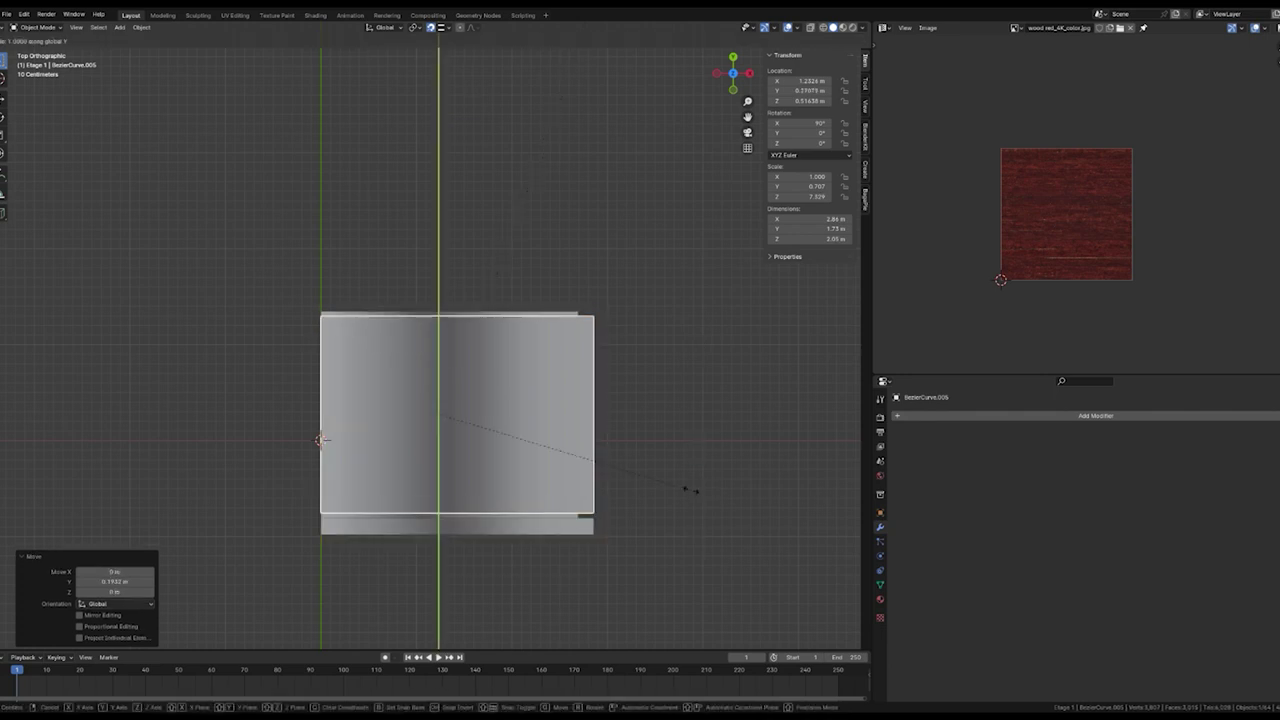
{"action": "left_click", "coordinate": [709, 463]}
{"action": "middle_click_drag", "start_coordinate": [709, 463], "coordinate": [648, 269]}
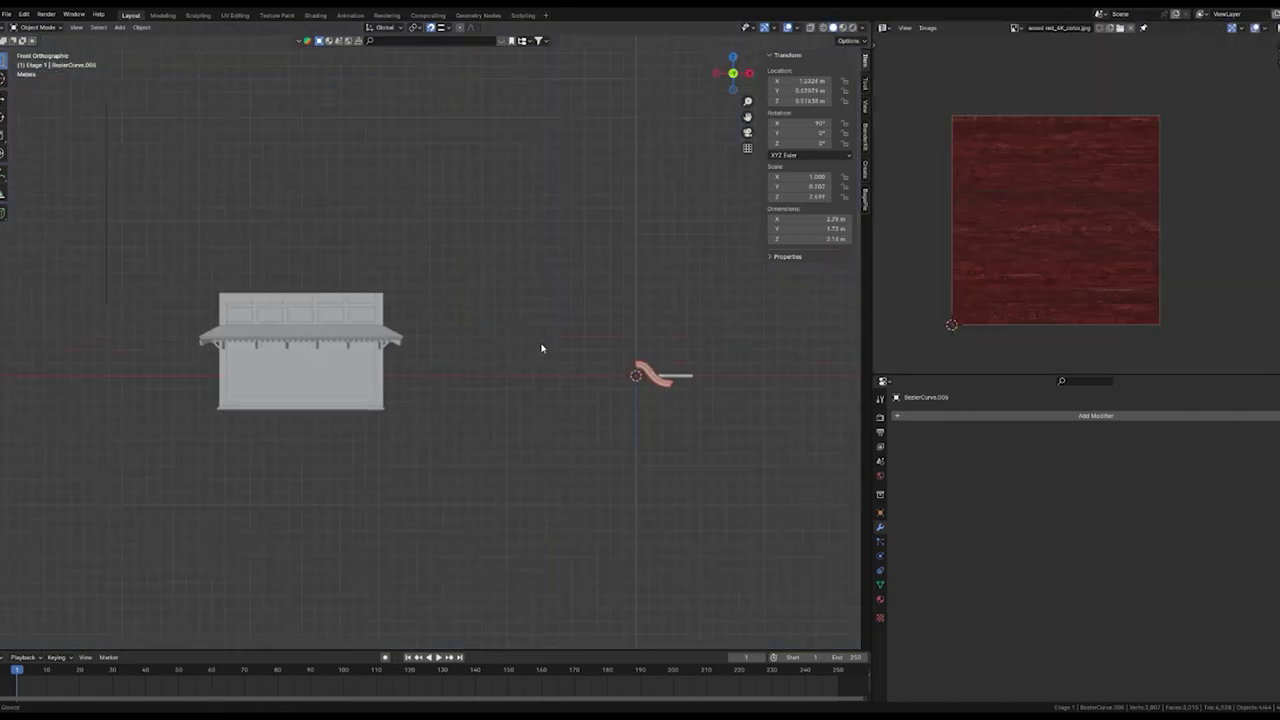
Move the red bezier curve sheet into the building and raise it above the eave.
{"action": "key", "text": "g"}
{"action": "left_click", "coordinate": [370, 355]}
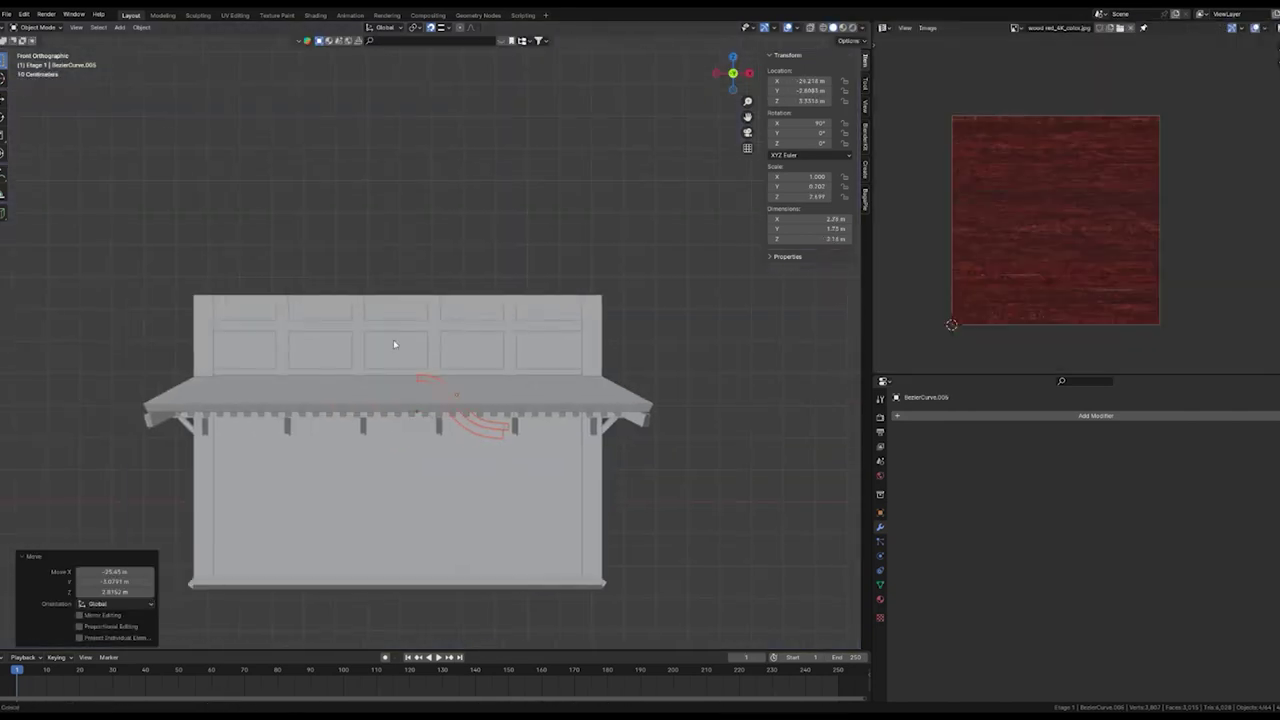
{"action": "scroll", "coordinate": [394, 344], "scroll_direction": "up", "scroll_amount": 2}
{"action": "key", "text": "g"}
{"action": "key", "text": "z"}
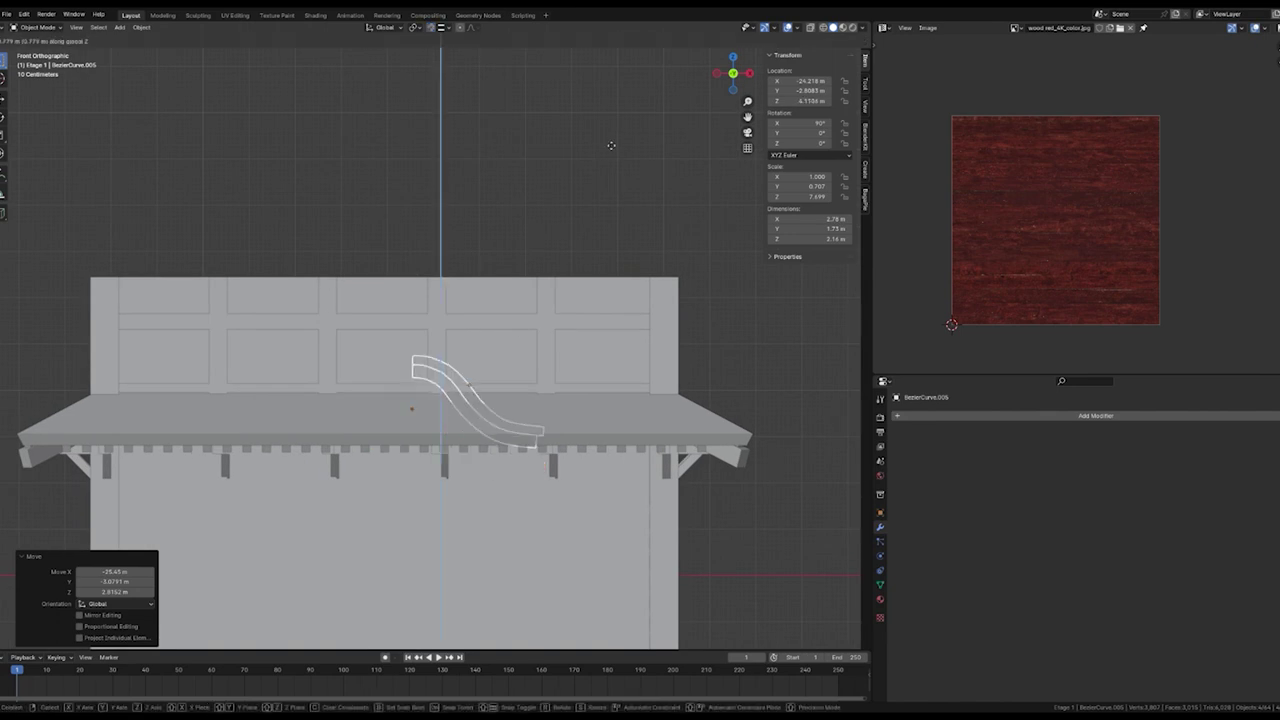
{"action": "left_click", "coordinate": [603, 143]}
{"action": "scroll", "coordinate": [551, 206], "scroll_direction": "up", "scroll_amount": 2}
{"action": "key", "text": "KP_7"}
{"action": "key", "text": "g"}
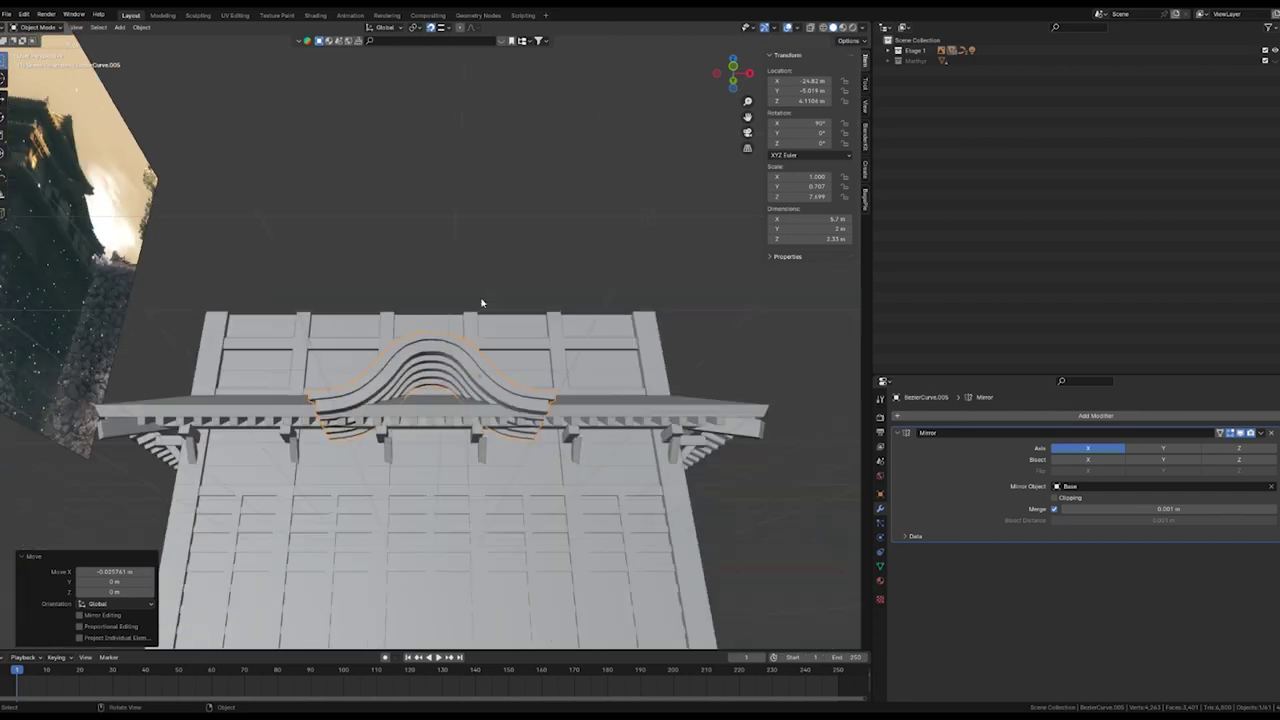
Shift the small tile cylinder along Y and array it with zero X offset and count 60.
{"action": "key", "text": "KP_3"}
{"action": "key", "text": "g"}
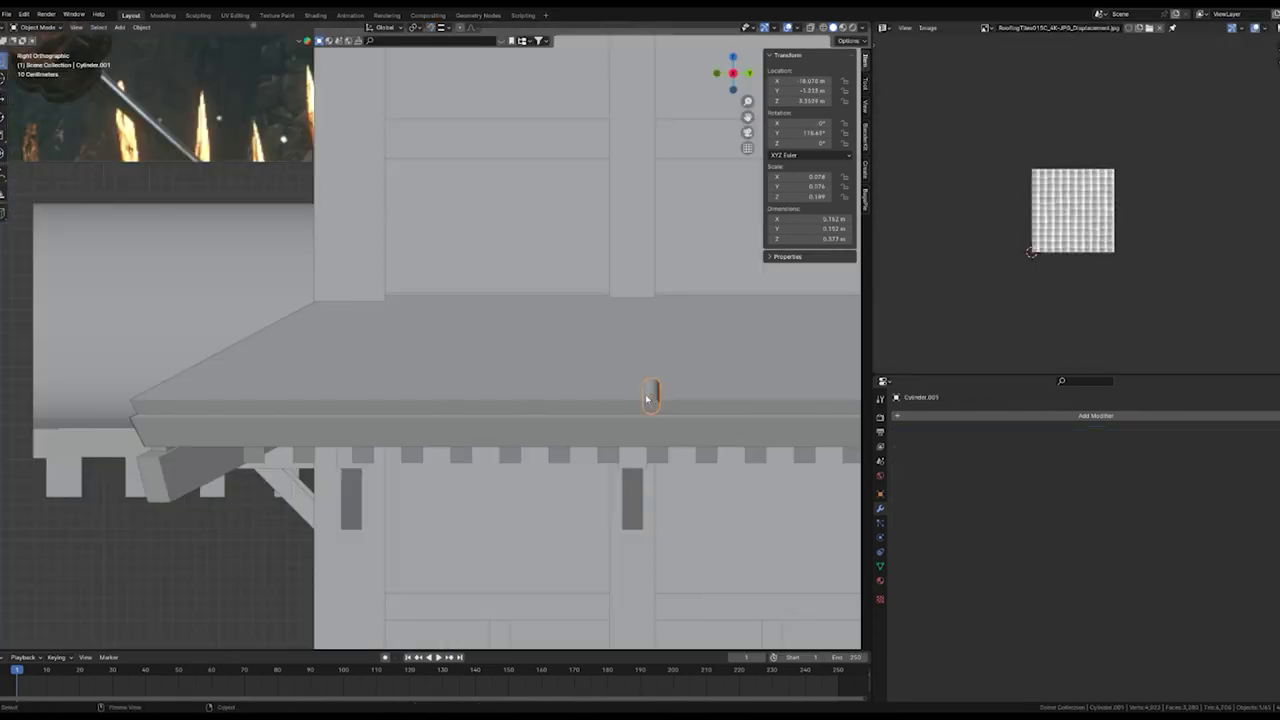
{"action": "key", "text": "y"}
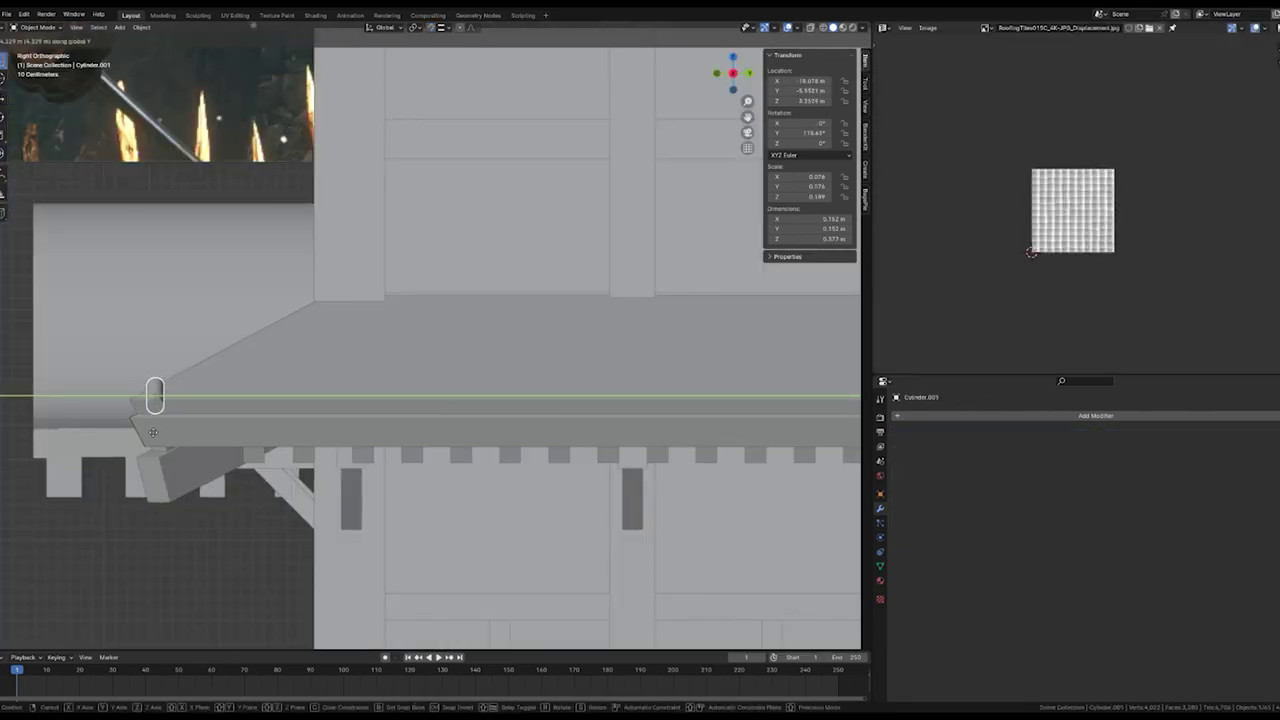
{"action": "key", "text": "BackSpace"}
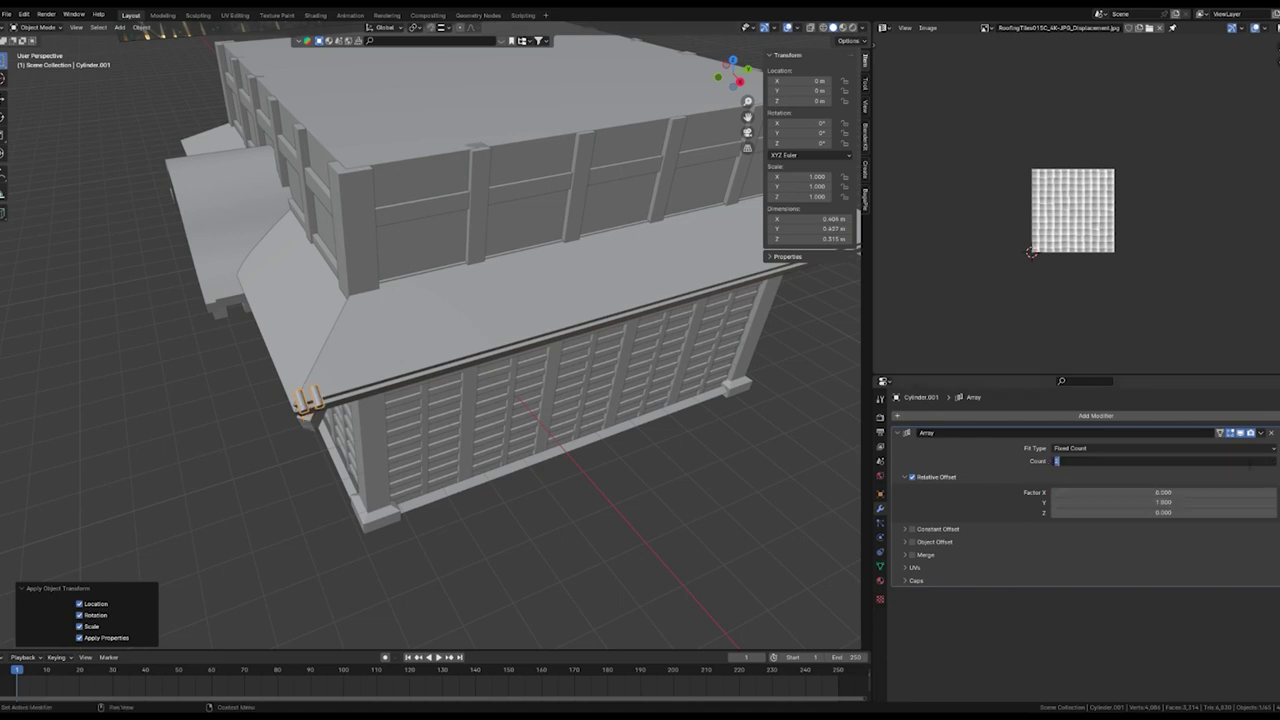
{"action": "type", "text": "30"}
{"action": "key", "text": "Return"}
{"action": "type", "text": "50"}
{"action": "key", "text": "Return"}
{"action": "scroll", "coordinate": [430, 330], "scroll_direction": "up", "scroll_amount": 4}
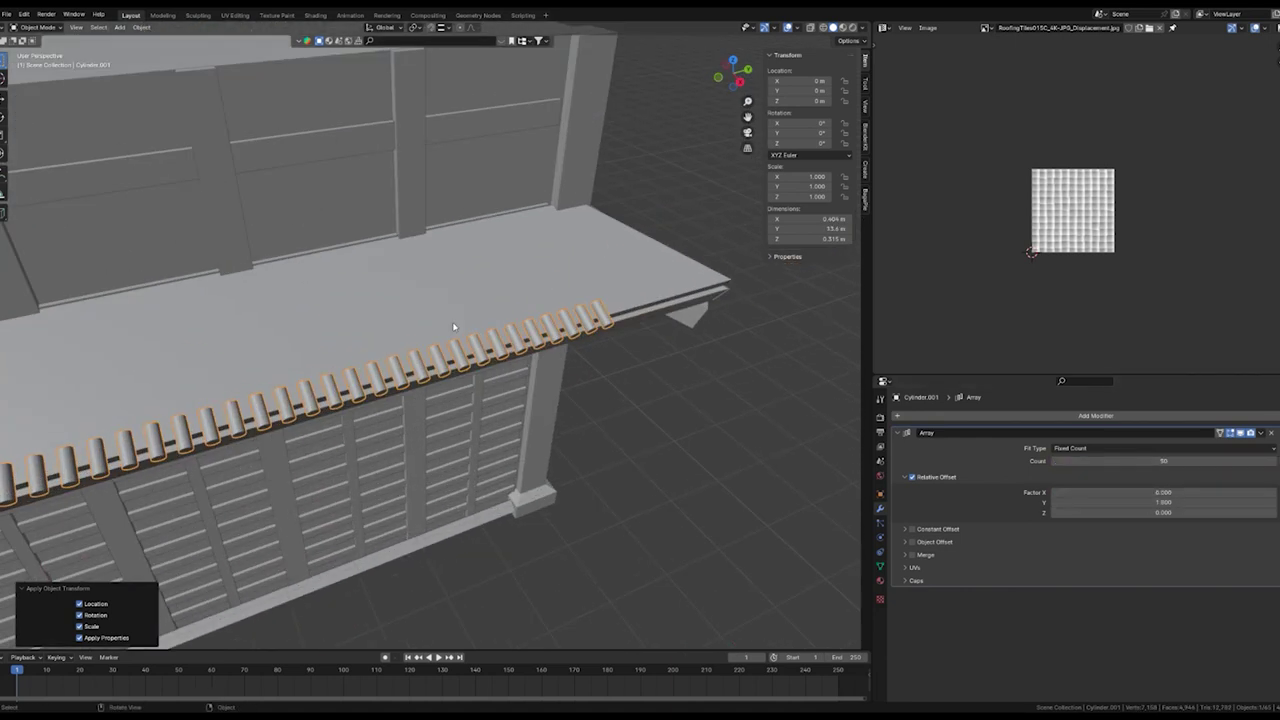
{"action": "type", "text": "60"}
{"action": "key", "text": "Return"}
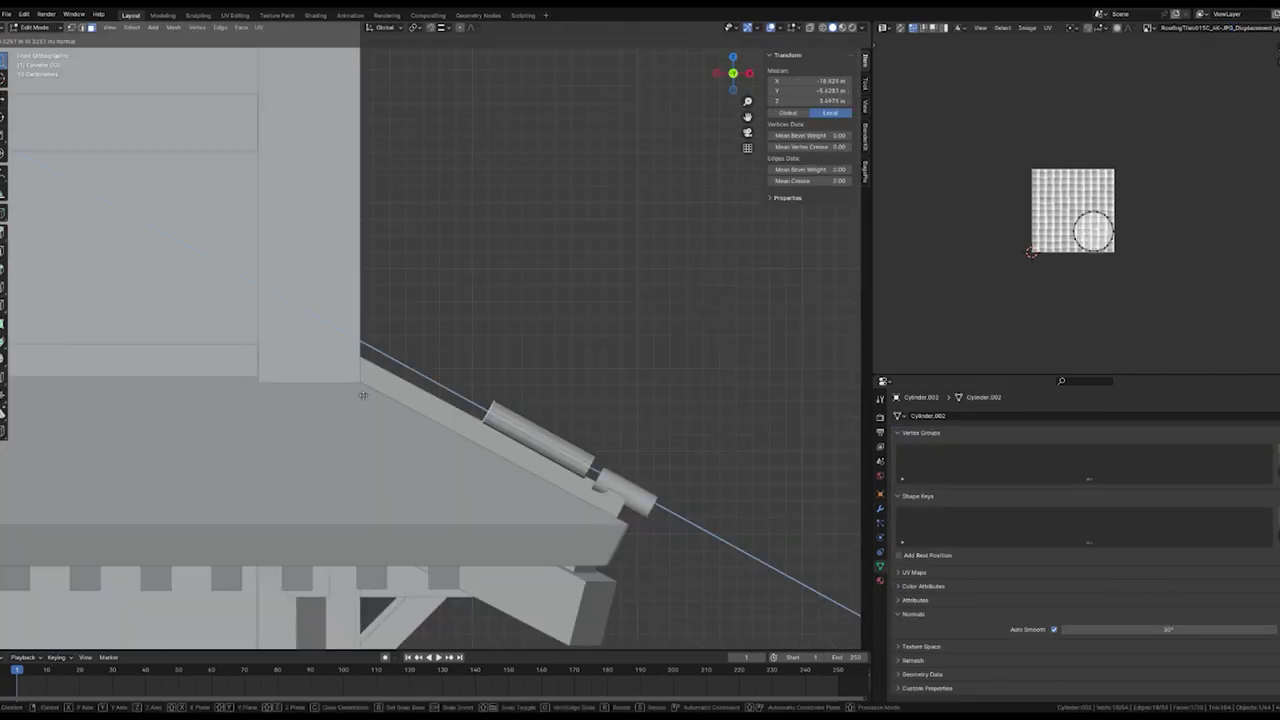
Tilt the long roof cylinder slightly and reposition it.
{"action": "key", "text": "Tab"}
{"action": "left_click", "coordinate": [561, 438]}
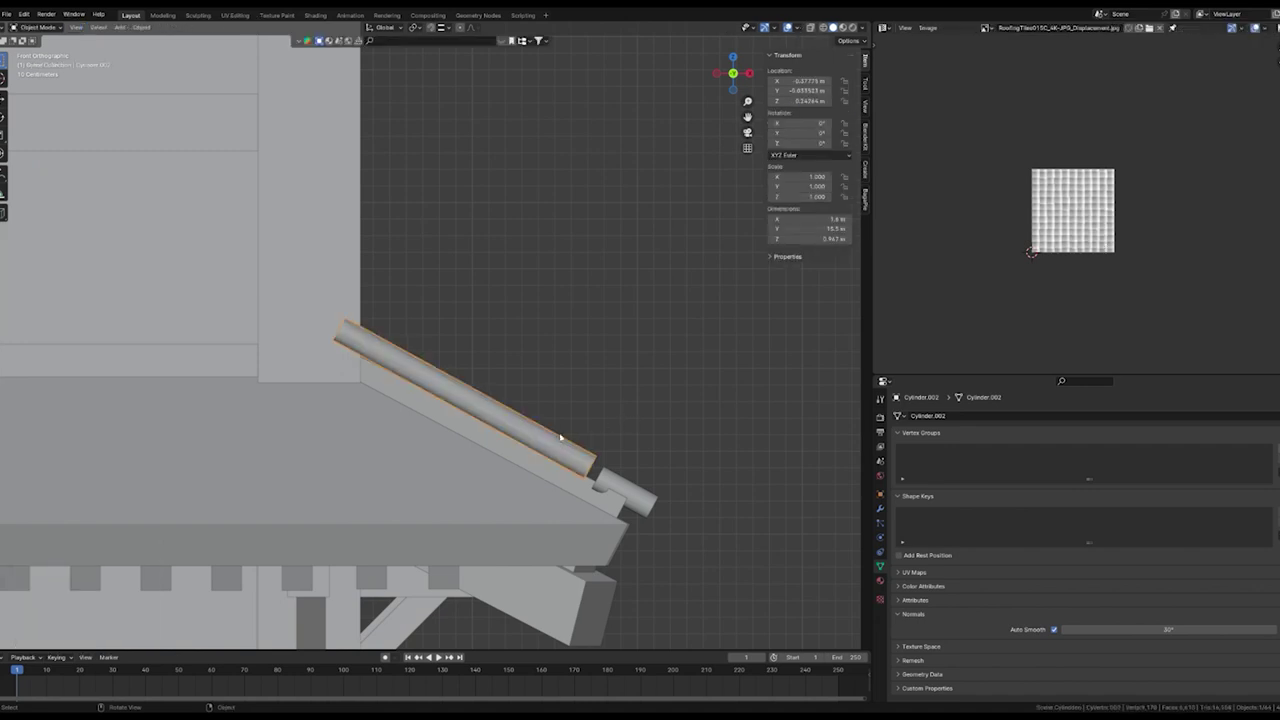
{"action": "key", "text": "r"}
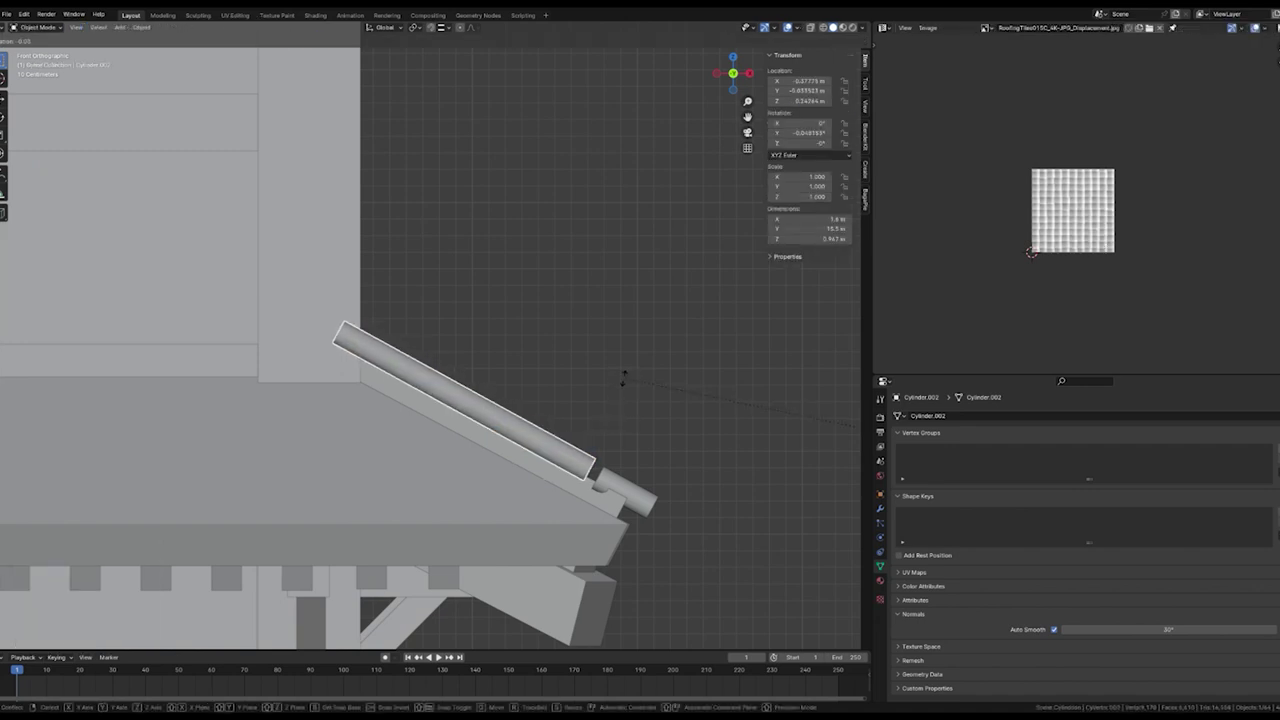
{"action": "left_click", "coordinate": [623, 372]}
{"action": "key", "text": "g"}
{"action": "right_click", "coordinate": [647, 418]}
{"action": "left_click", "coordinate": [630, 495]}
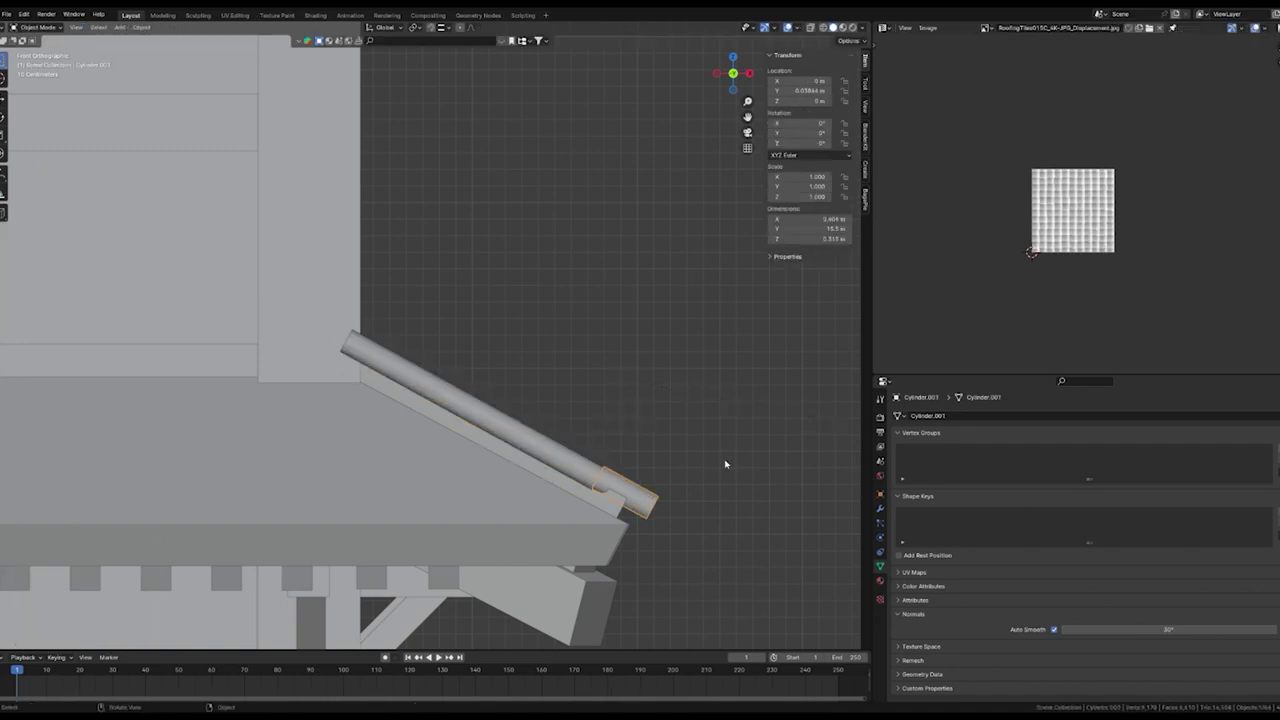
Move the small end cylinder along Y and set its origin to geometry.
{"action": "key", "text": "g"}
{"action": "key", "text": "y"}
{"action": "key", "text": "Return"}
{"action": "right_click", "coordinate": [722, 505]}
{"action": "left_click", "coordinate": [772, 505]}
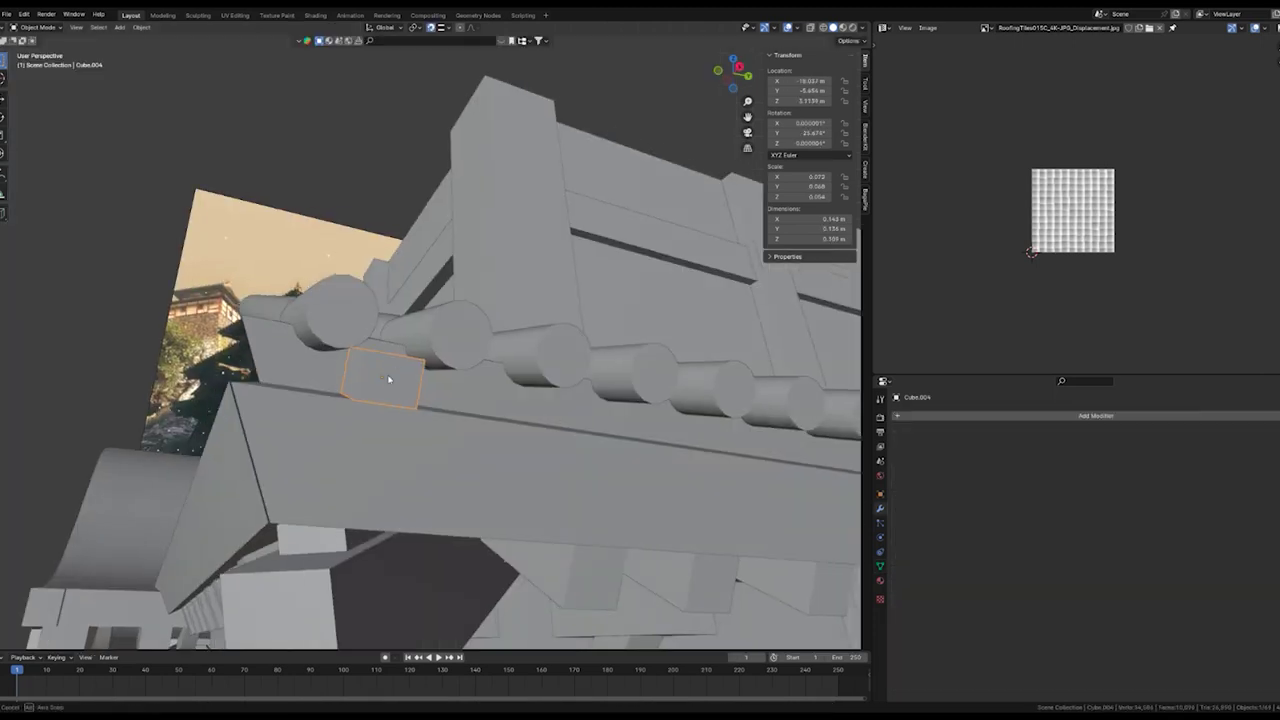
Move the filler cube along local Z into place and bevel its edge round.
{"action": "key", "text": "g"}
{"action": "key", "text": "z"}
{"action": "key", "text": "z"}
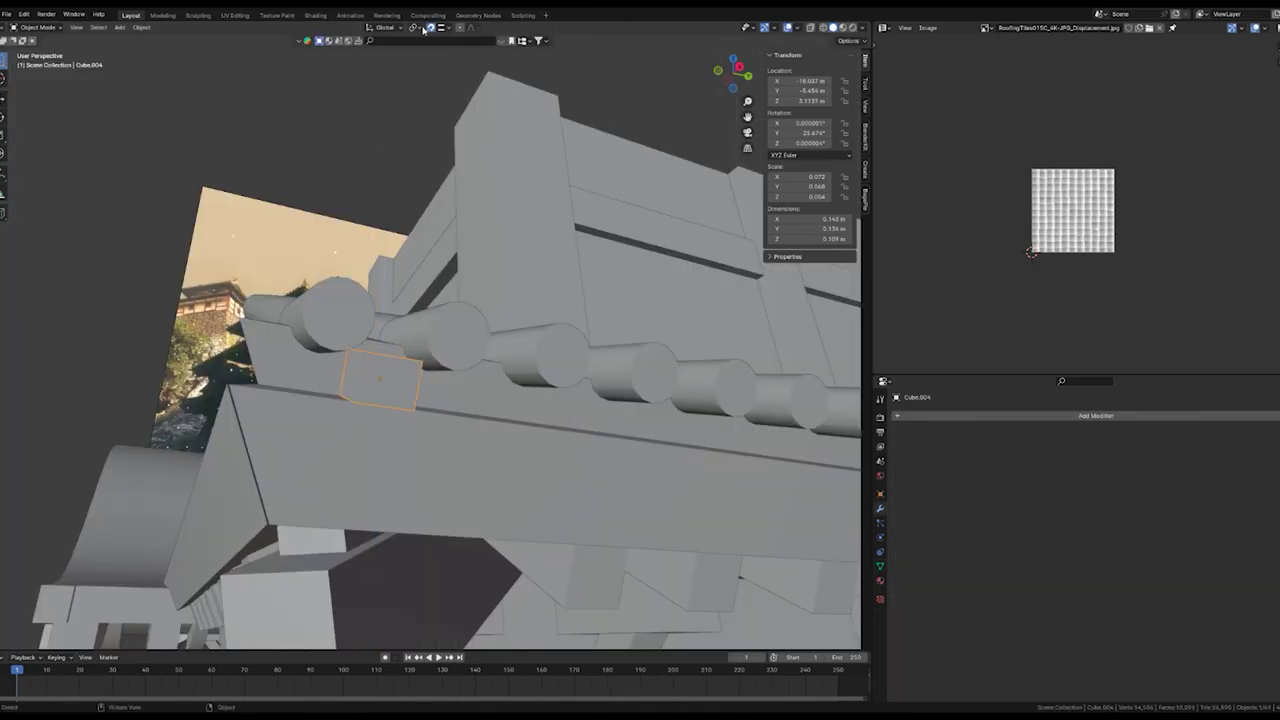
{"action": "left_click", "coordinate": [460, 248]}
{"action": "mouse_move", "coordinate": [460, 248]}
{"action": "middle_mouse_down"}
{"action": "mouse_move", "coordinate": [448, 291]}
{"action": "mouse_move", "coordinate": [291, 348]}
{"action": "middle_mouse_up"}
{"action": "key", "text": "Tab"}
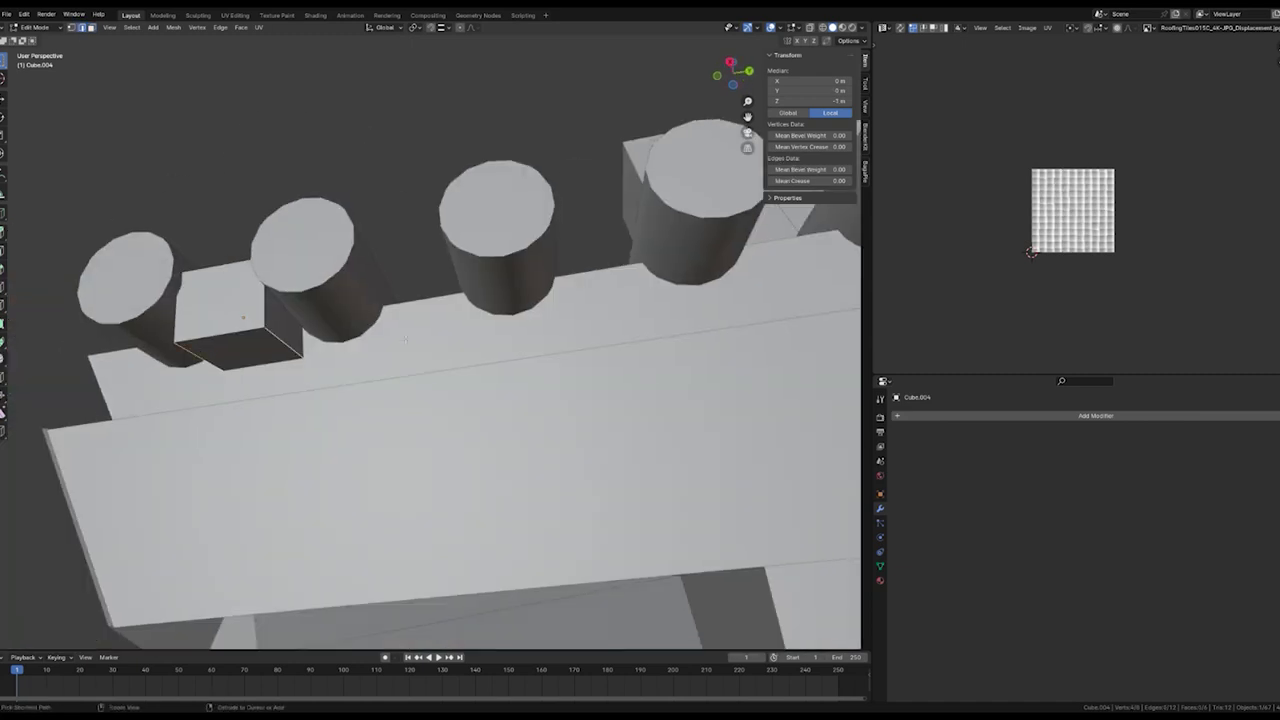
{"action": "key", "text": "ctrl+b"}
{"action": "left_click", "coordinate": [434, 333]}
{"action": "middle_click_drag", "start_coordinate": [434, 333], "coordinate": [306, 508]}
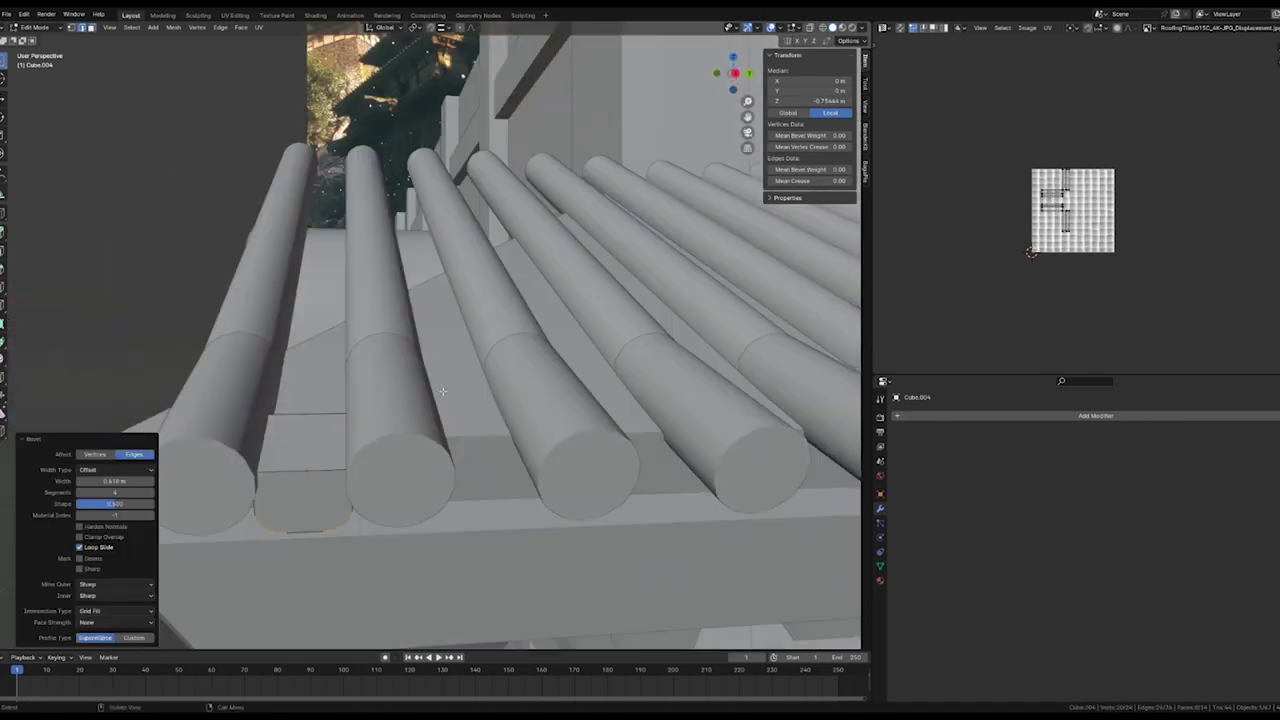
{"action": "left_click", "coordinate": [306, 508]}
Boolean-cut the filler cube with the cylinder tile array using the Fast solver.
{"action": "scroll", "coordinate": [307, 455], "scroll_direction": "down", "scroll_amount": 2}
{"action": "key", "text": "Tab"}
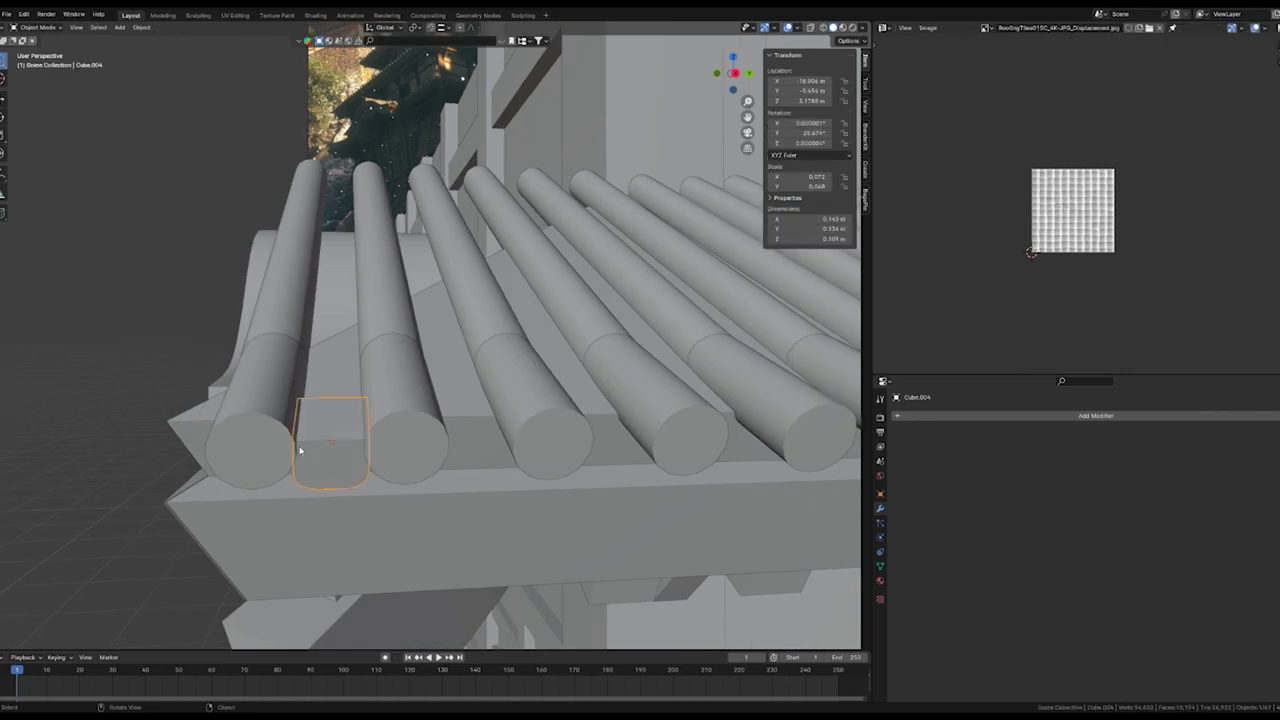
{"action": "left_click", "coordinate": [271, 434]}
{"action": "key", "text": "KP_3"}
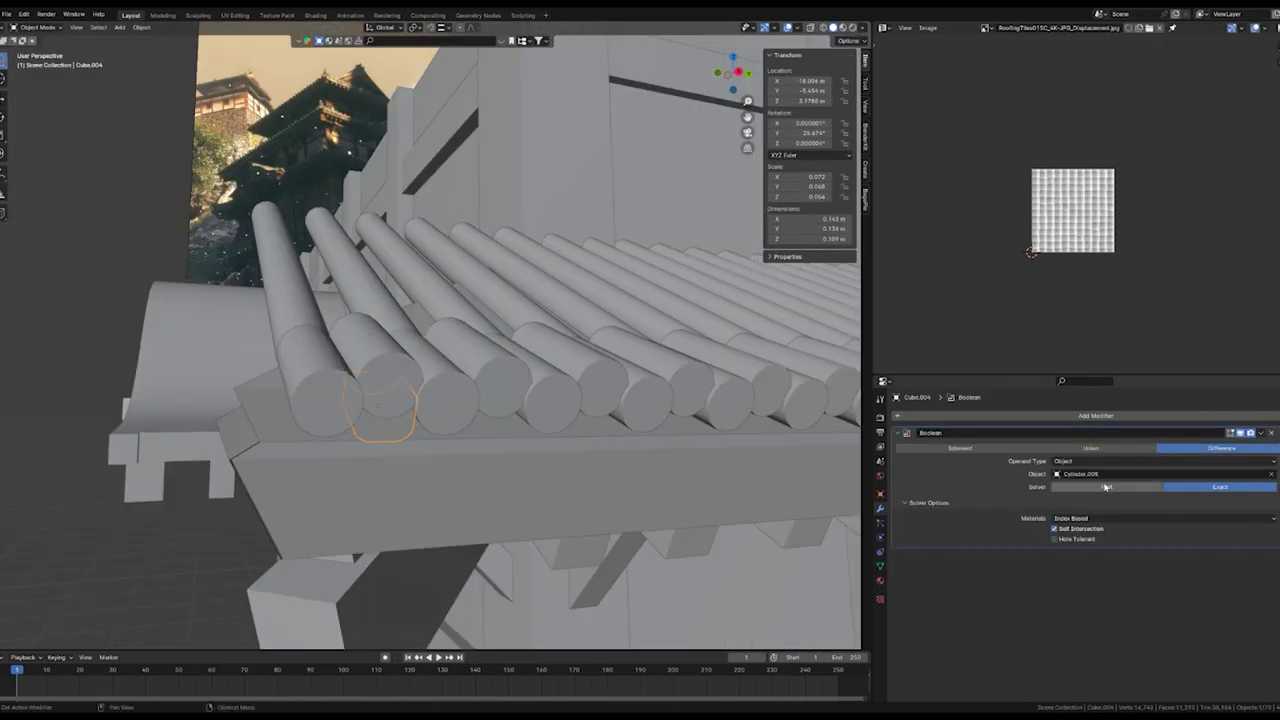
{"action": "left_click", "coordinate": [1105, 487]}
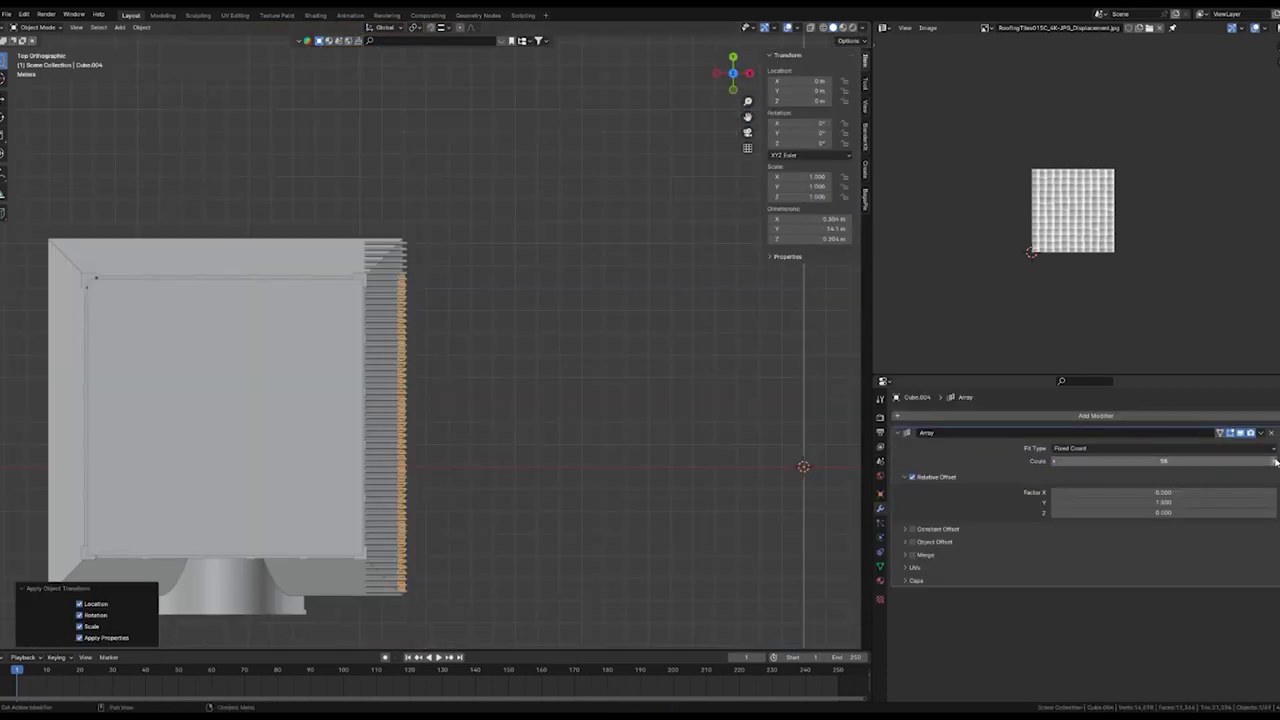
Raise the filler array count to 60, duplicate the row, and shift the copy along X.
{"action": "left_click", "coordinate": [1275, 461]}
{"action": "left_click", "coordinate": [1275, 461]}
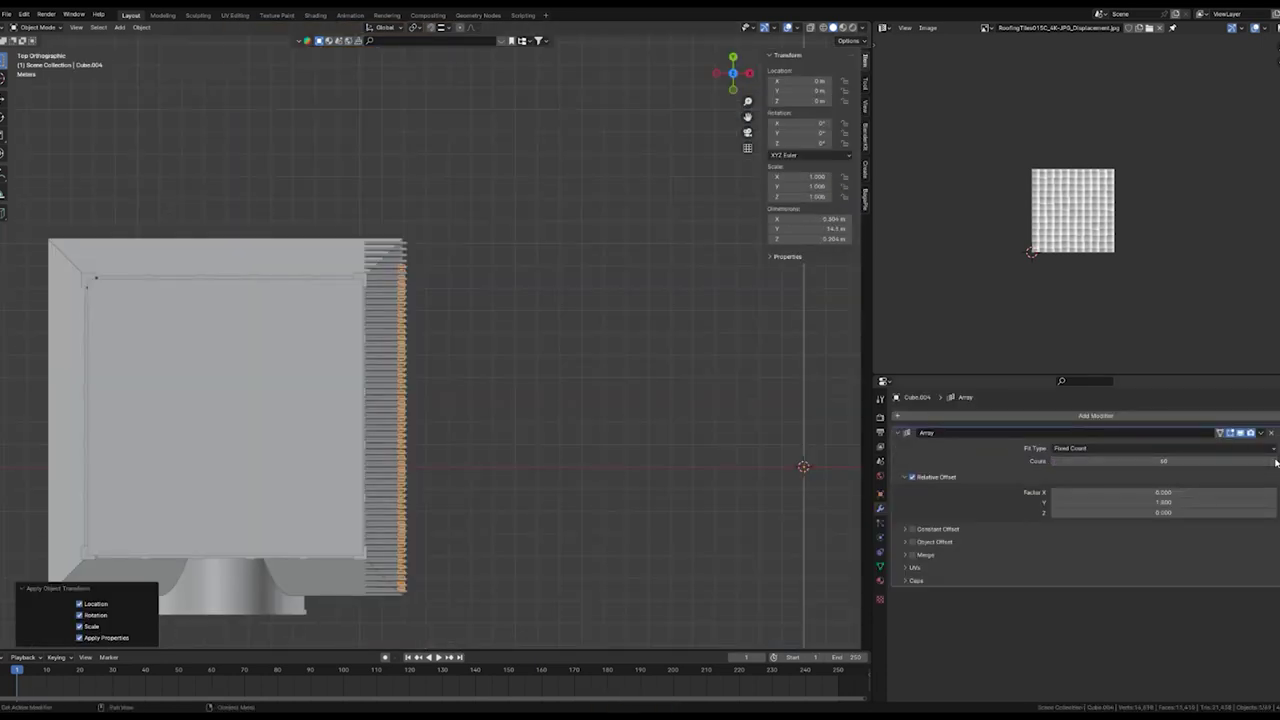
{"action": "key", "text": "shift+d"}
{"action": "key", "text": "x"}
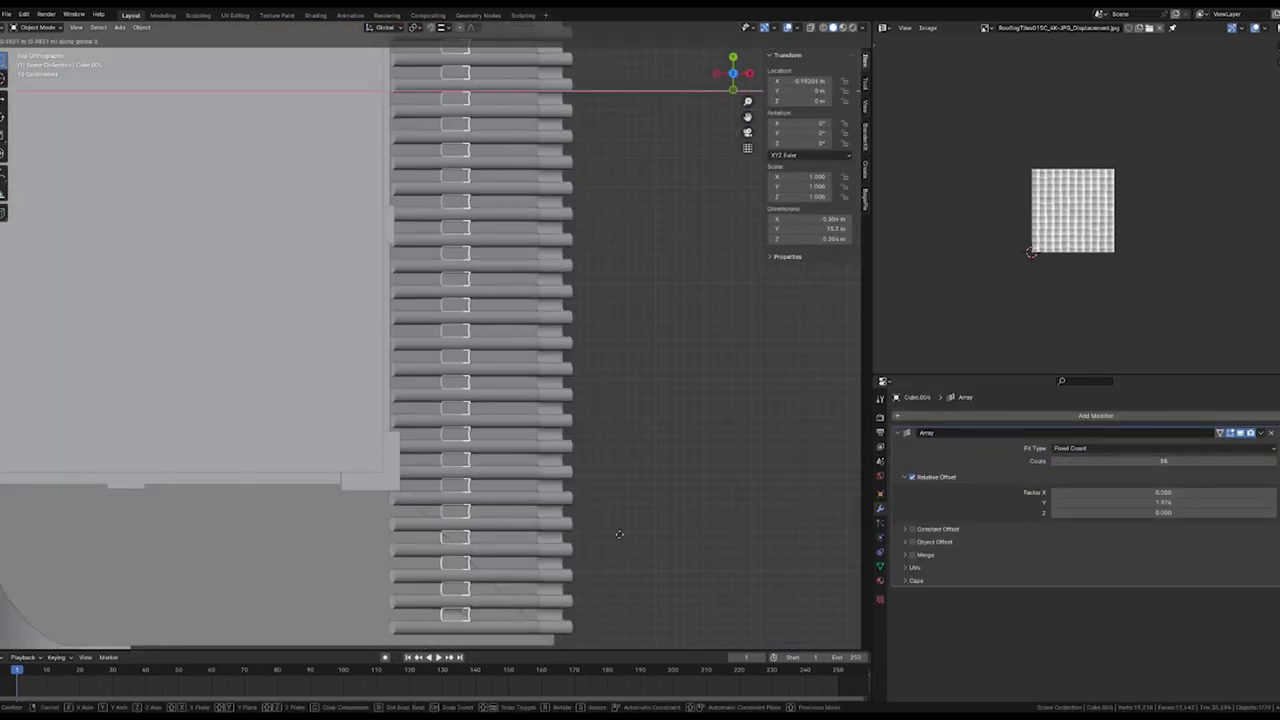
{"action": "right_click", "coordinate": [628, 527]}
{"action": "left_click", "coordinate": [700, 547]}
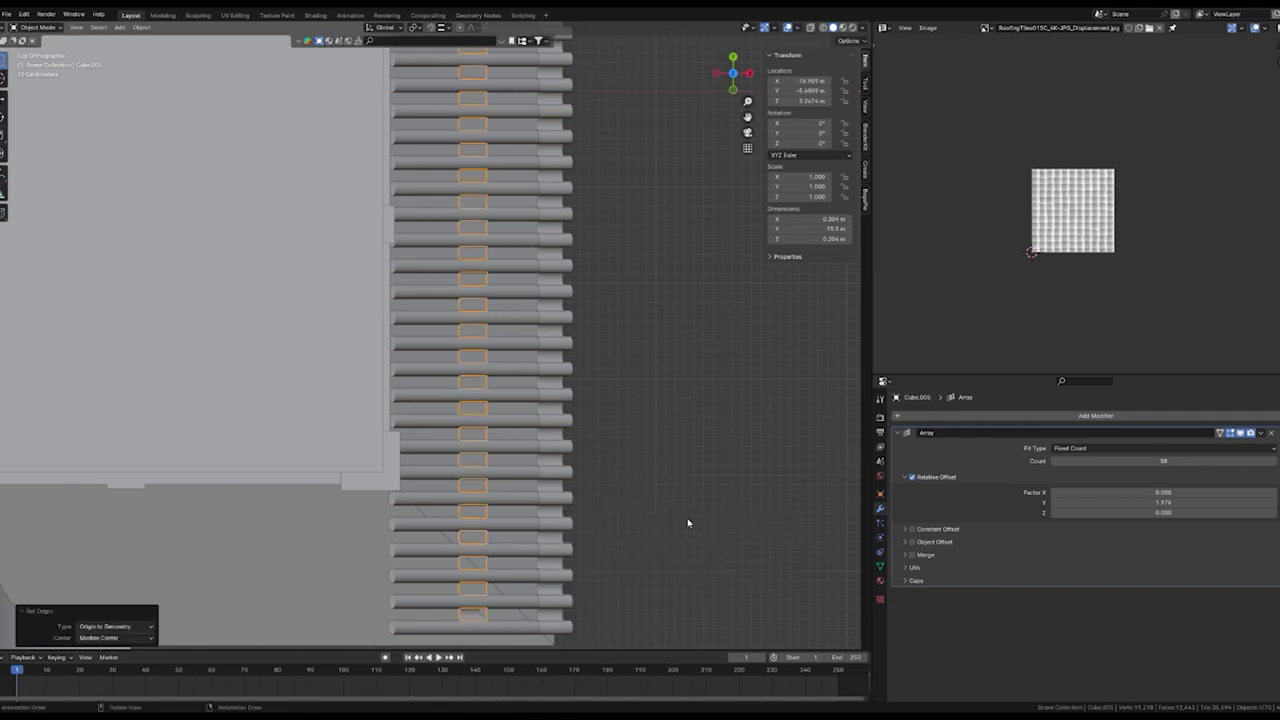
{"action": "key", "text": "g"}
{"action": "key", "text": "x"}
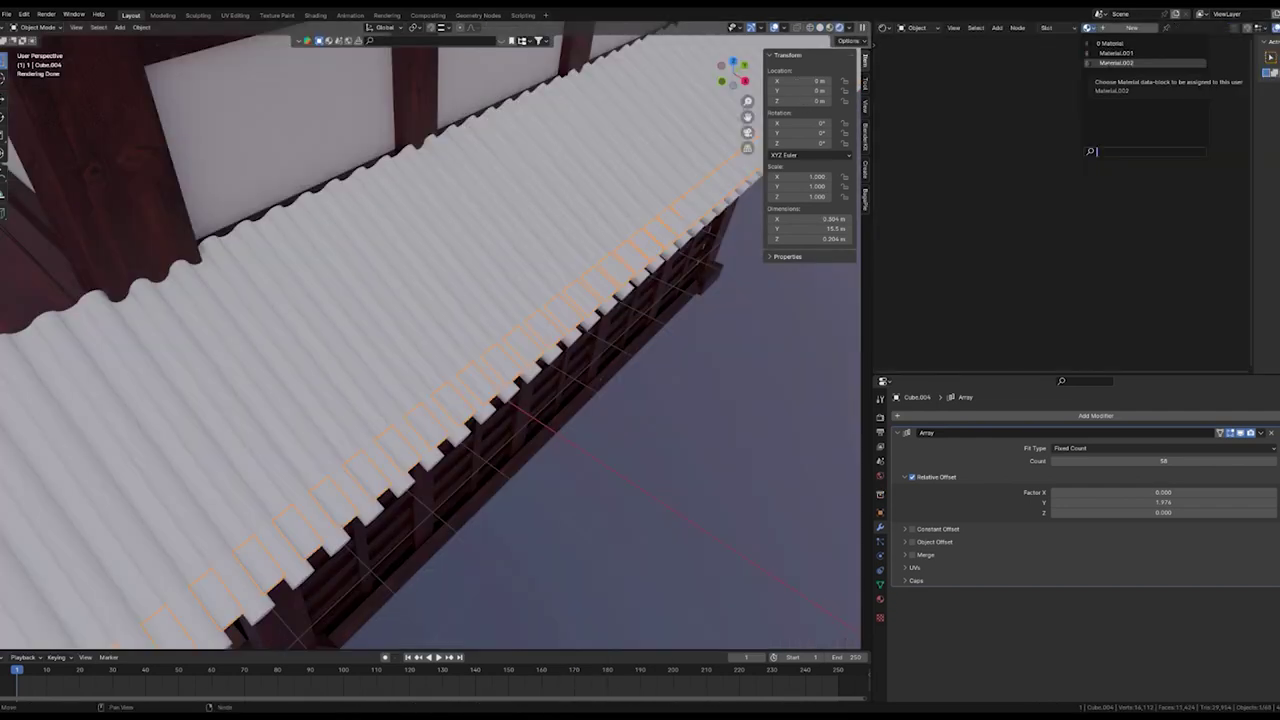
Select the roof sheet and inspect its material.
{"action": "left_click", "coordinate": [328, 399]}
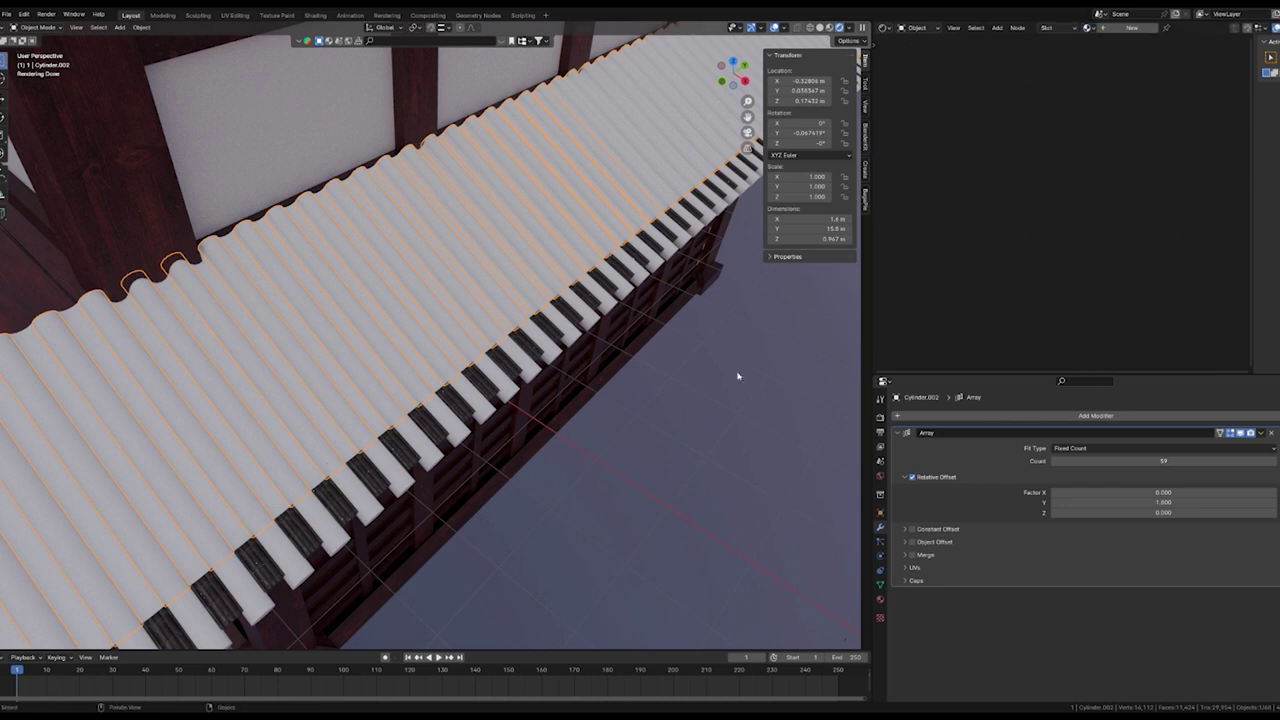
{"action": "left_click", "coordinate": [366, 471]}
{"action": "left_click", "coordinate": [381, 376]}
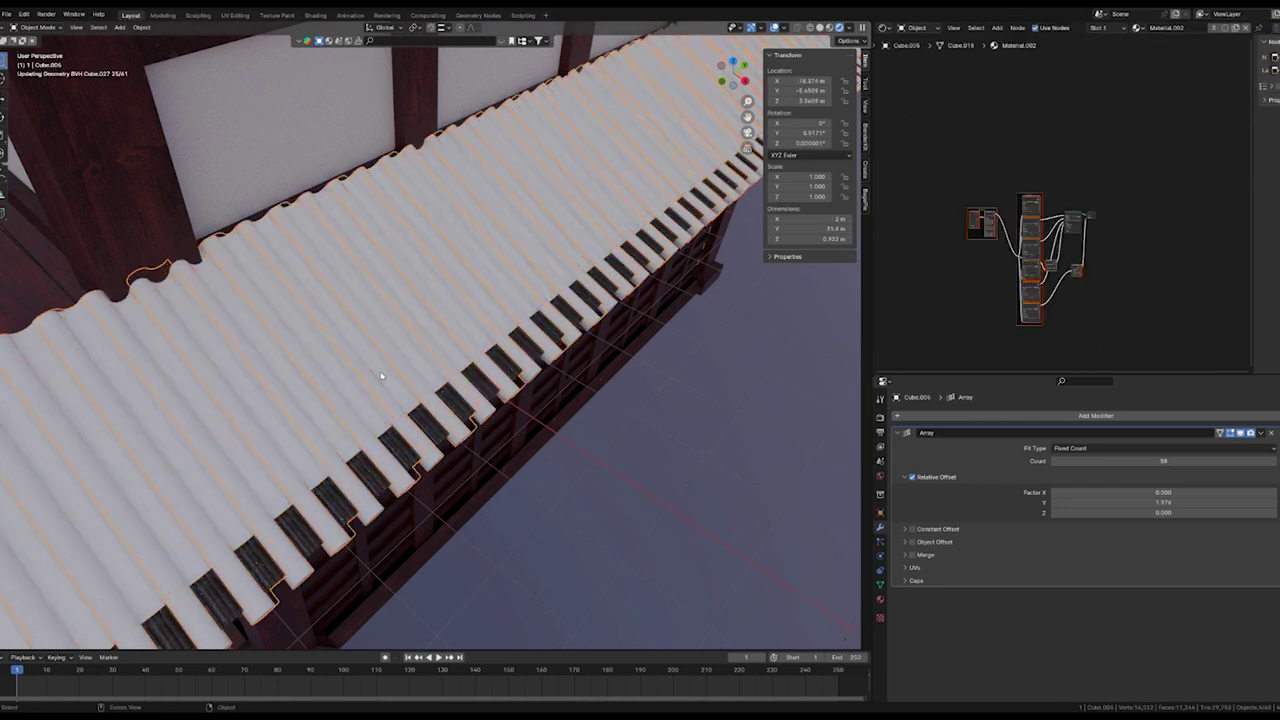
{"action": "scroll", "coordinate": [352, 363], "scroll_direction": "down", "scroll_amount": 3}
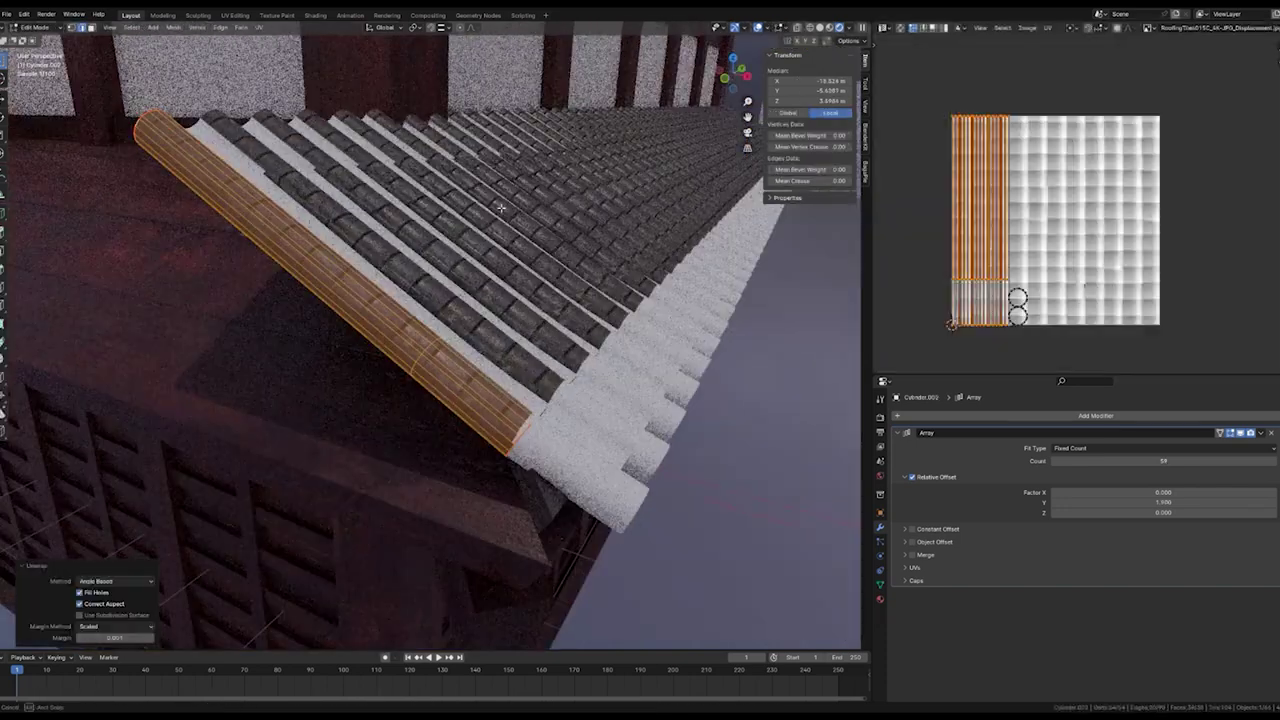
Scale the plank's UV island along Y and nudge it slightly along Y.
{"action": "key", "text": "s"}
{"action": "key", "text": "y"}
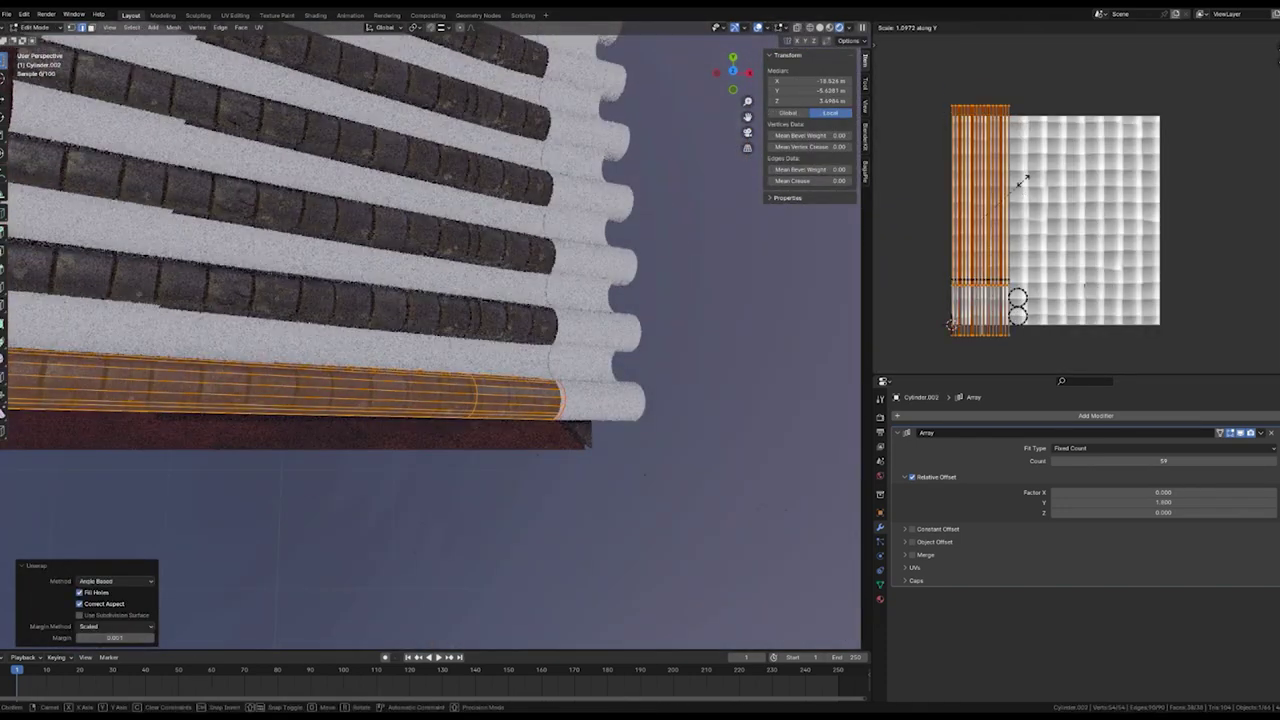
{"action": "left_click", "coordinate": [985, 205]}
{"action": "scroll", "coordinate": [1060, 220], "scroll_direction": "up", "scroll_amount": 4}
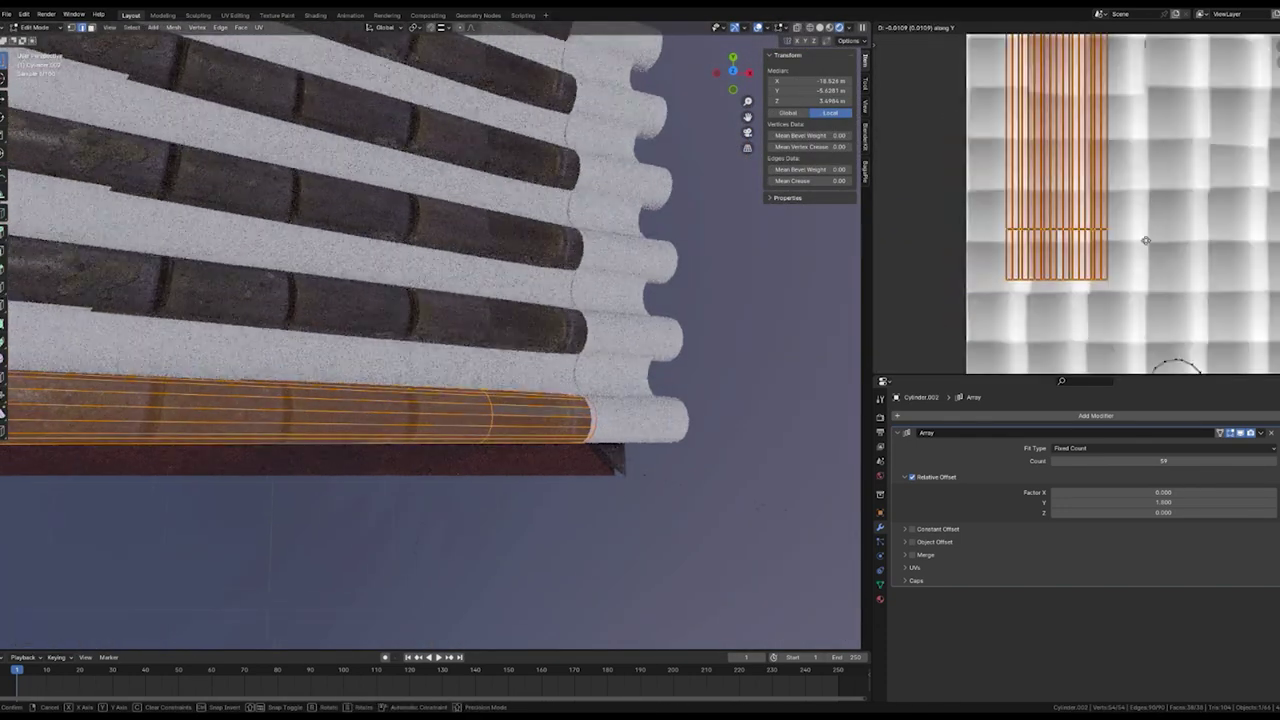
{"action": "key", "text": "g"}
{"action": "key", "text": "y"}
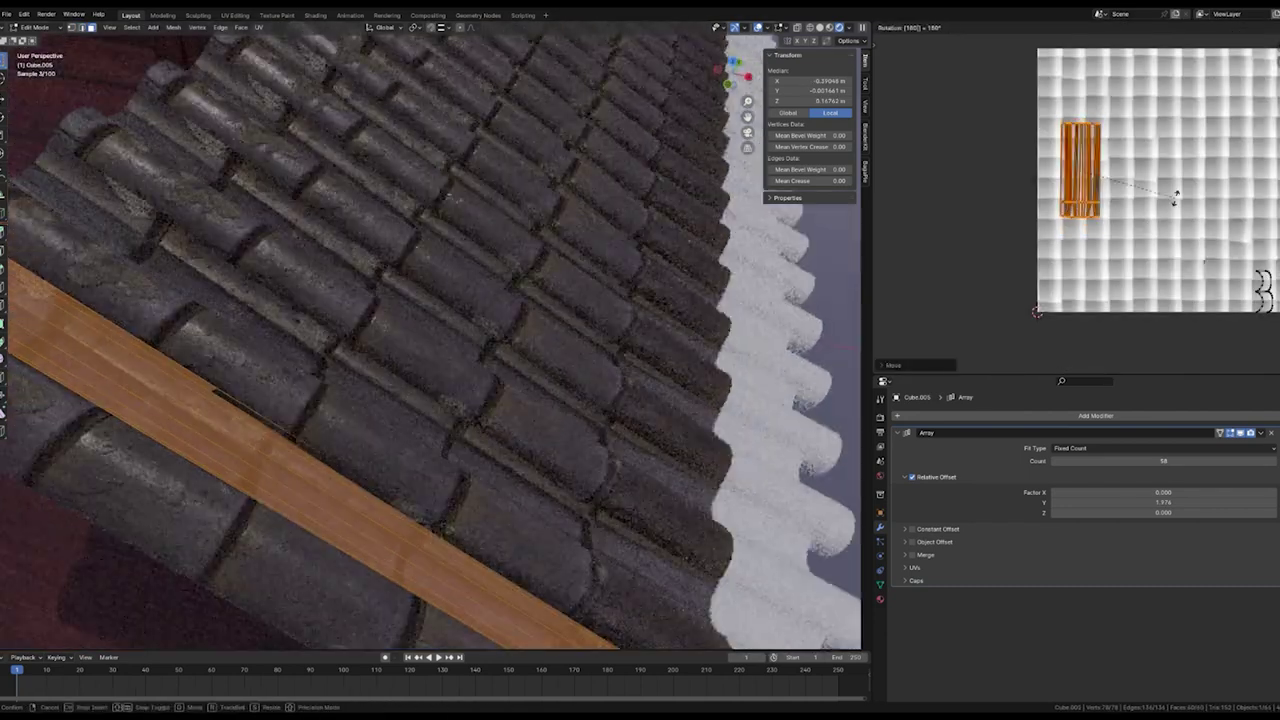
{"action": "left_click", "coordinate": [1177, 203]}
{"action": "key", "text": "g"}
{"action": "key", "text": "y"}
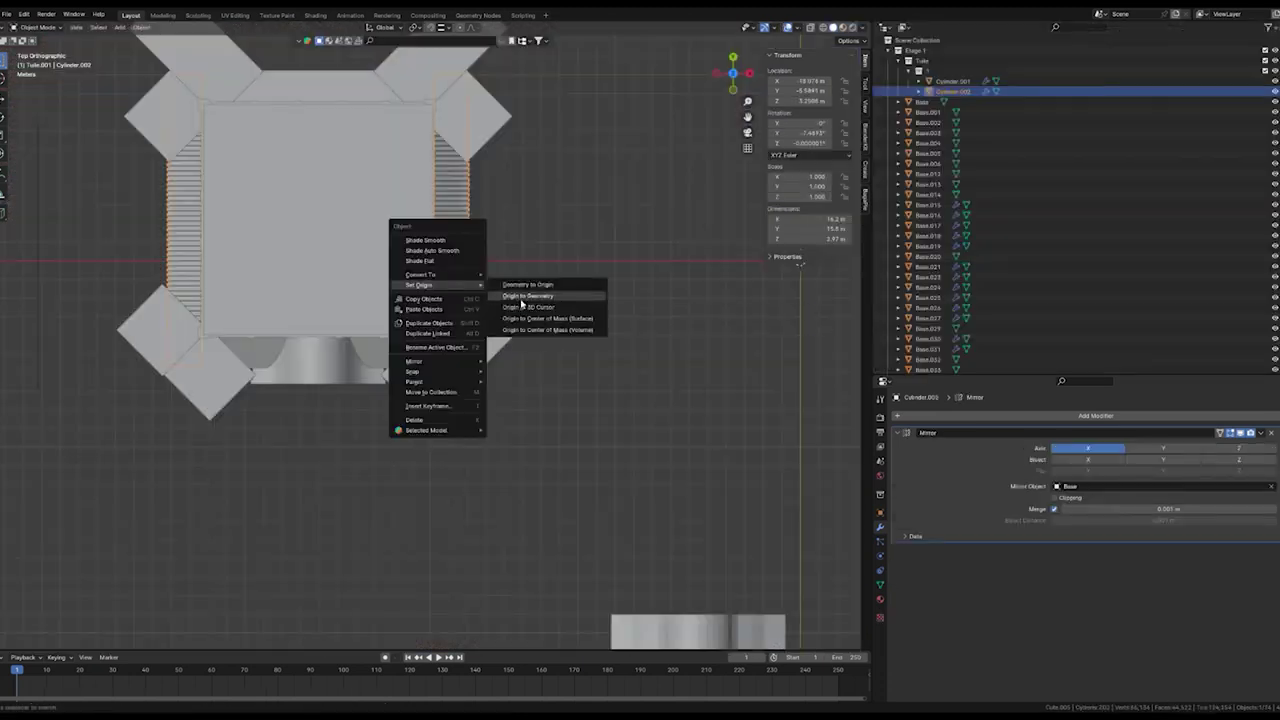
Set the tile strip's origin to geometry and rotate it 90° about Z.
{"action": "left_click", "coordinate": [521, 298]}
{"action": "key", "text": "r"}
{"action": "key", "text": "z"}
{"action": "key", "text": "9"}
{"action": "key", "text": "0"}
{"action": "key", "text": "Return"}
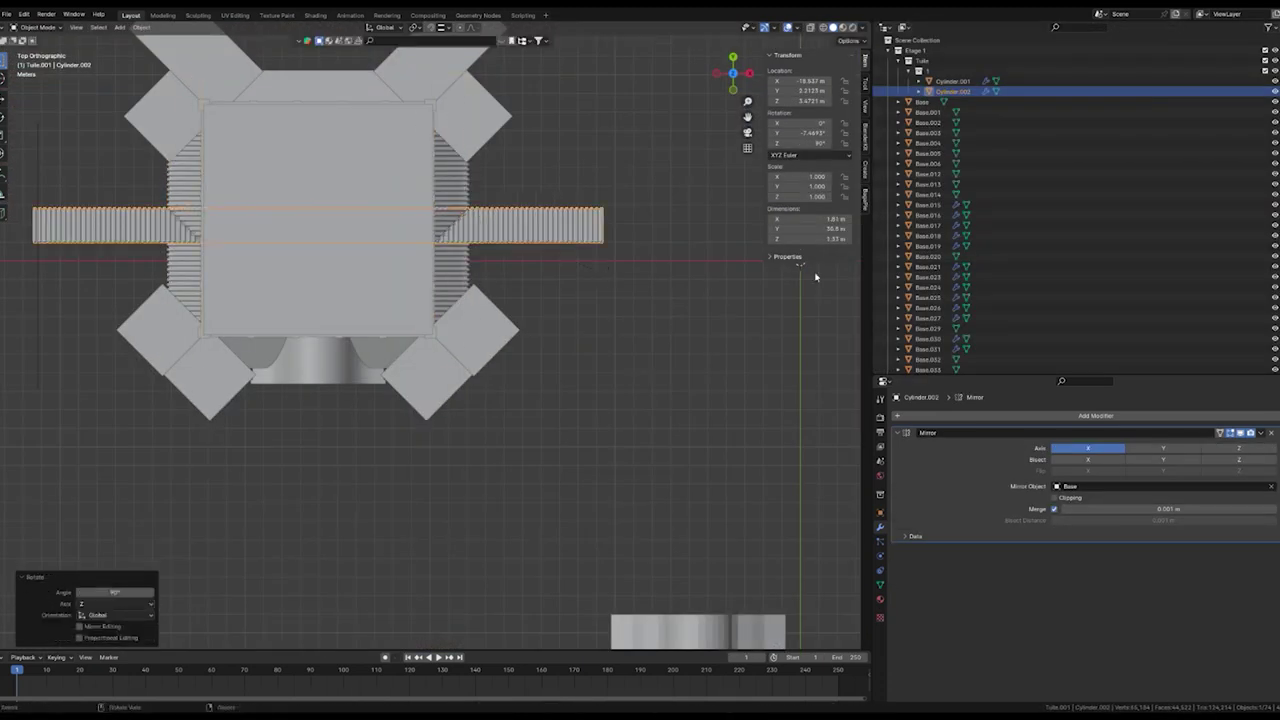
Mirror the tile strip across Y and re-tilt the corner ridge plank.
{"action": "left_click", "coordinate": [1139, 450]}
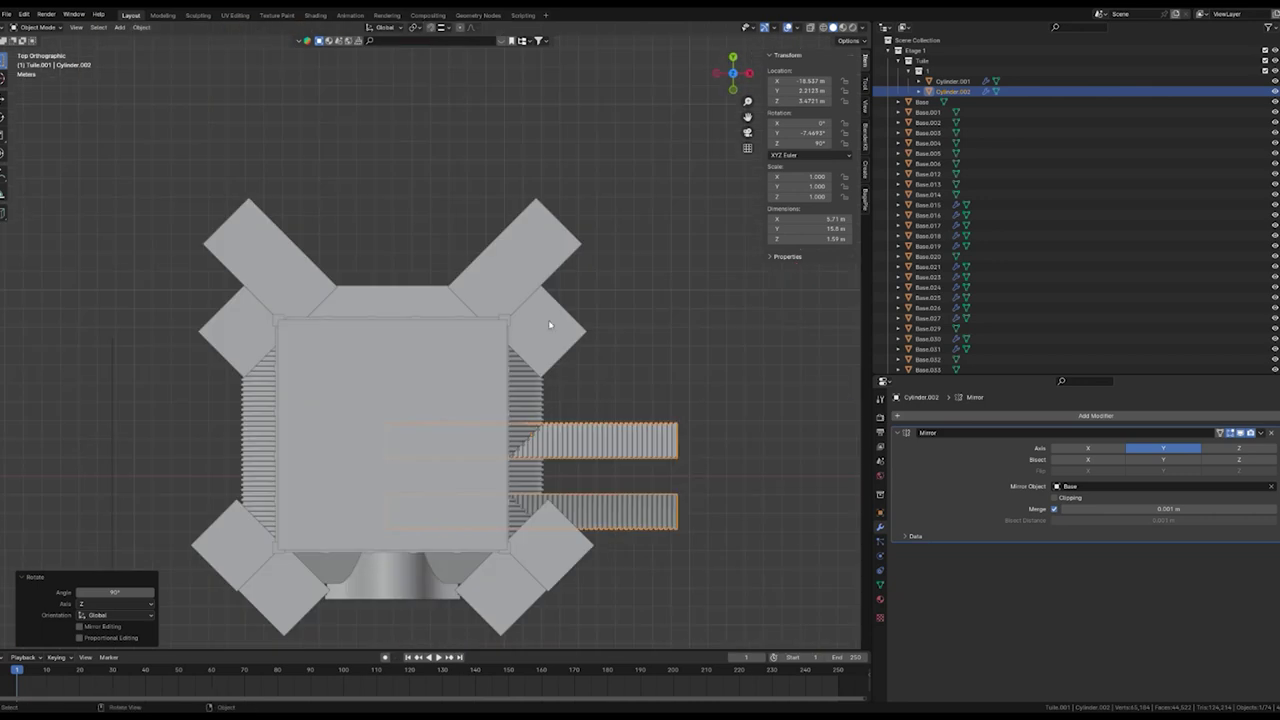
{"action": "key", "text": "g"}
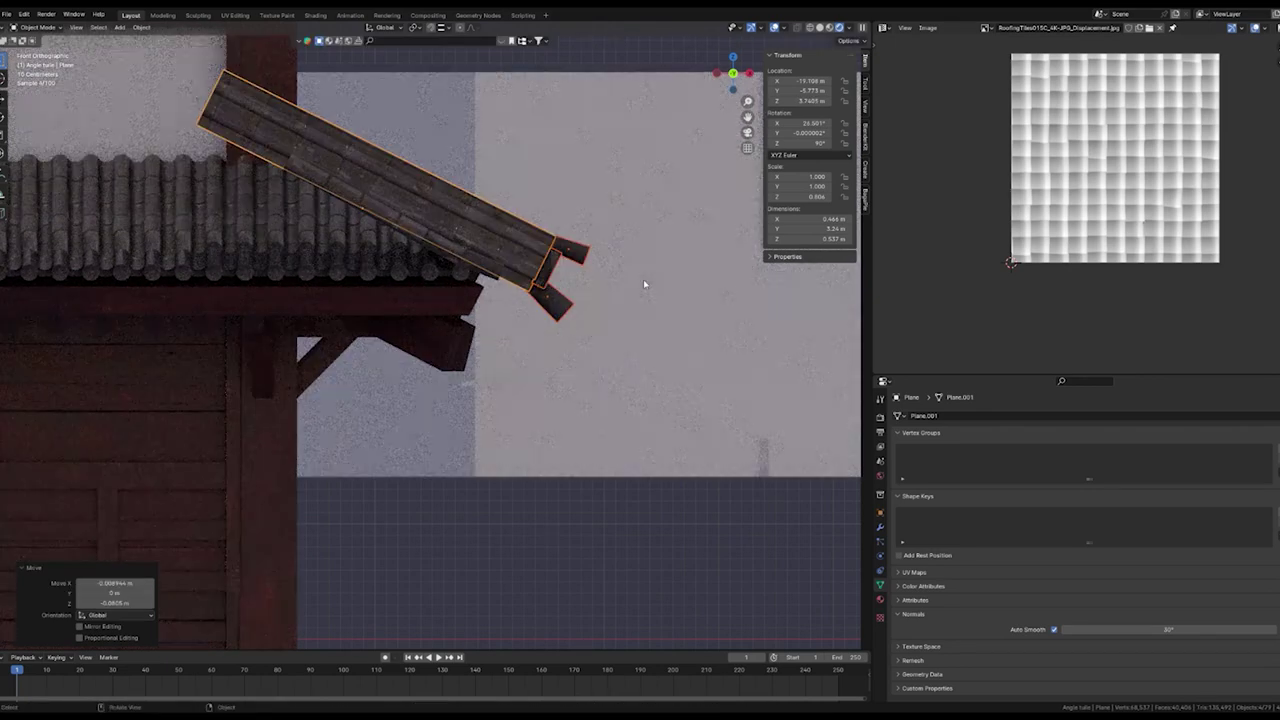
{"action": "left_click", "coordinate": [640, 278]}
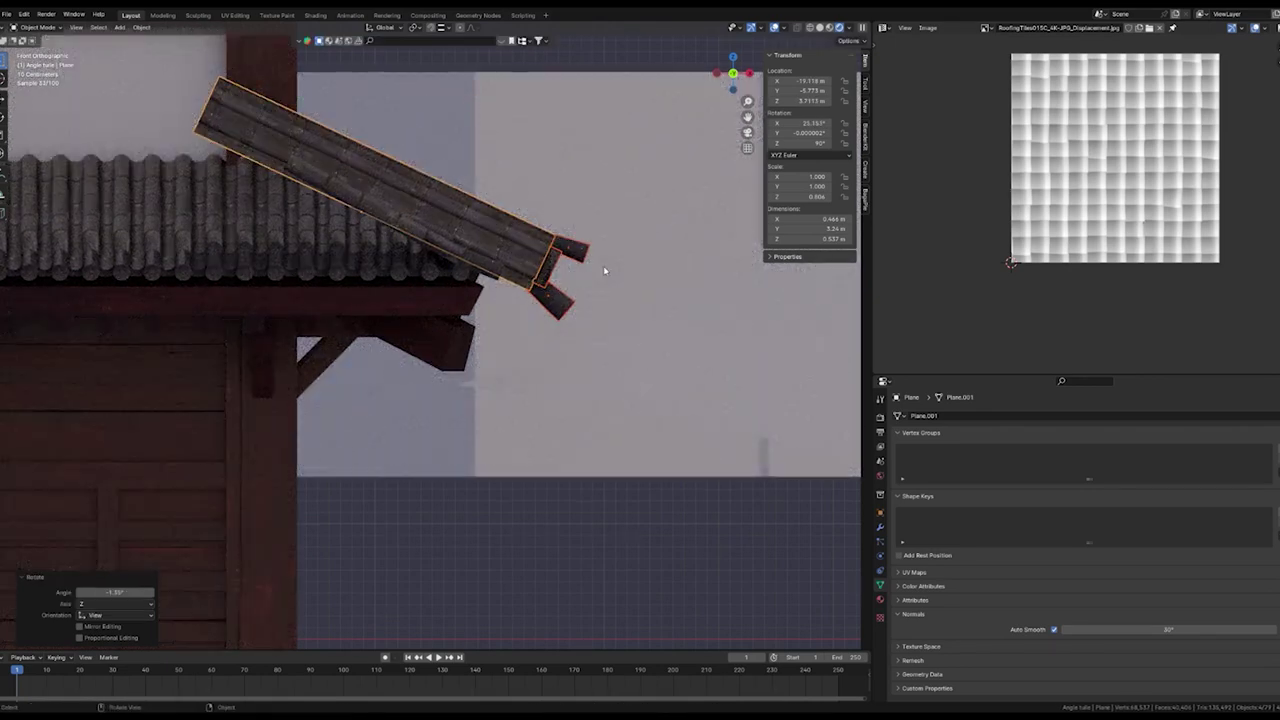
Lower the two ridge planks vertically on the roof.
{"action": "middle_click_drag", "start_coordinate": [604, 270], "coordinate": [400, 314]}
{"action": "scroll", "coordinate": [423, 300], "scroll_direction": "up", "scroll_amount": 3}
{"action": "key", "text": "g"}
{"action": "key", "text": "z"}
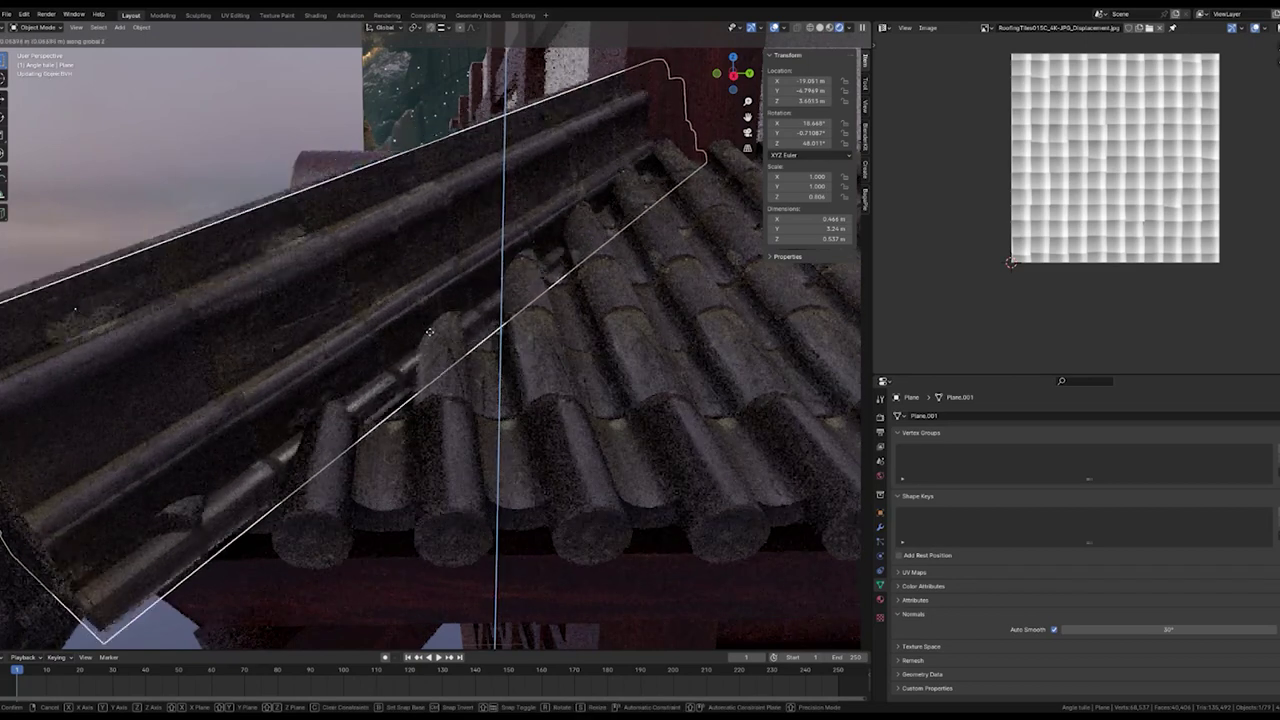
{"action": "left_click", "coordinate": [425, 360]}
{"action": "mouse_move", "coordinate": [425, 360]}
{"action": "middle_mouse_down"}
{"action": "mouse_move", "coordinate": [349, 349]}
{"action": "mouse_move", "coordinate": [675, 449]}
{"action": "mouse_move", "coordinate": [674, 377]}
{"action": "mouse_move", "coordinate": [640, 300]}
{"action": "middle_mouse_up"}
{"action": "key", "text": "g"}
{"action": "key", "text": "z"}
{"action": "left_click", "coordinate": [679, 370]}
Drop an edge loop along the ridge plank vertically in edit mode.
{"action": "key", "text": "Tab"}
{"action": "key", "text": "a"}
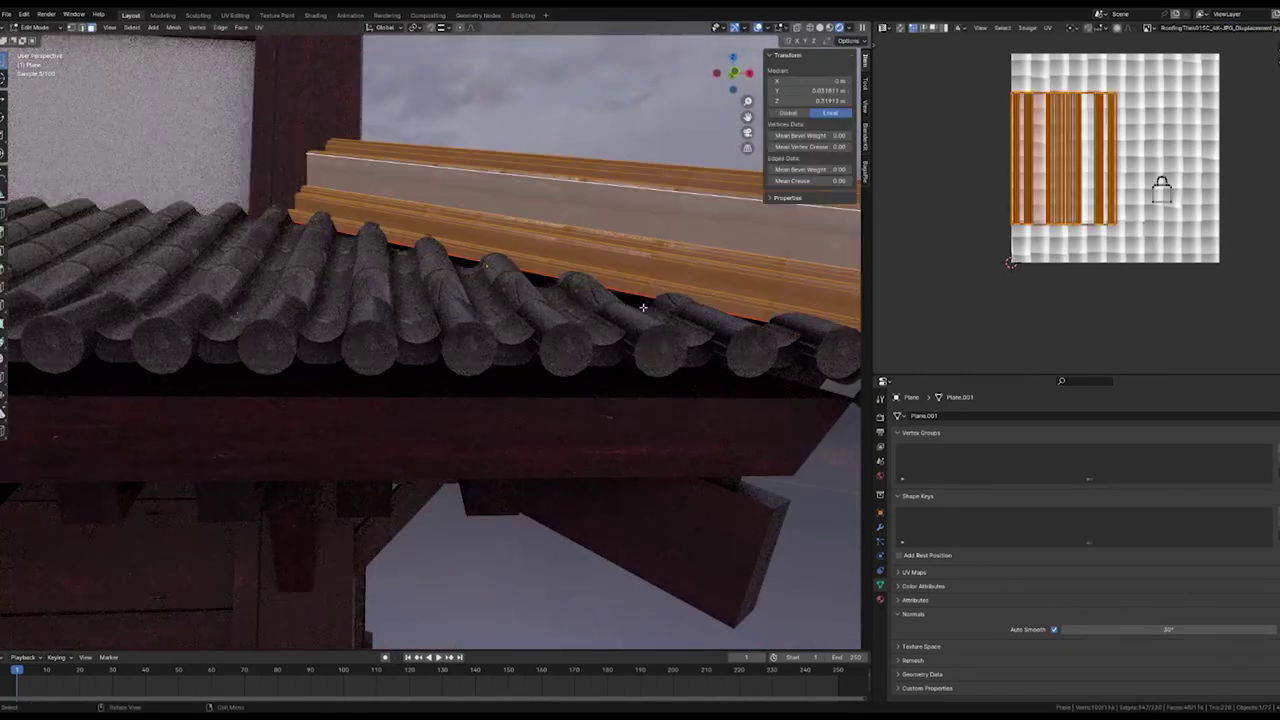
{"action": "left_click", "coordinate": [530, 272], "text": "alt"}
{"action": "key", "text": "g"}
{"action": "key", "text": "z"}
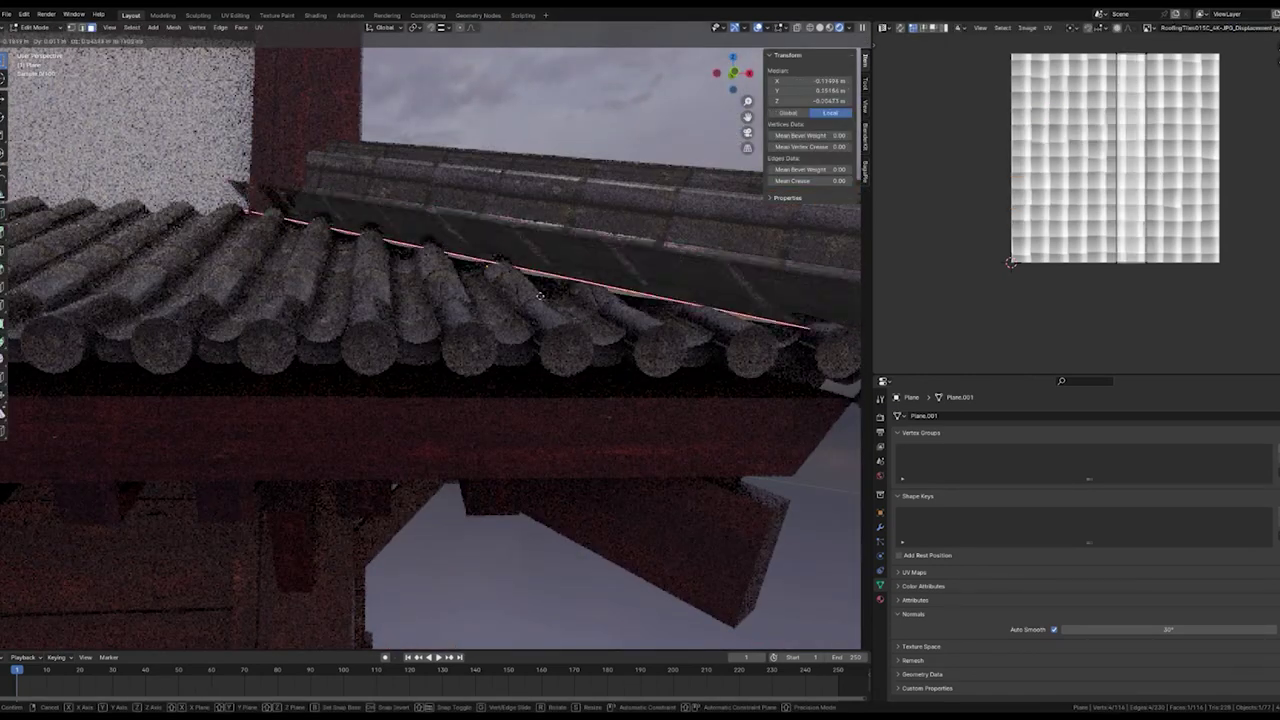
{"action": "left_click", "coordinate": [548, 332]}
{"action": "mouse_move", "coordinate": [548, 332]}
{"action": "middle_mouse_down"}
{"action": "mouse_move", "coordinate": [531, 386]}
{"action": "mouse_move", "coordinate": [266, 527]}
{"action": "middle_mouse_up"}
{"action": "key", "text": "Tab"}
Raise the round end-cap tile to the ridge end and start rotating it about Y.
{"action": "middle_click_drag", "start_coordinate": [330, 474], "coordinate": [509, 457]}
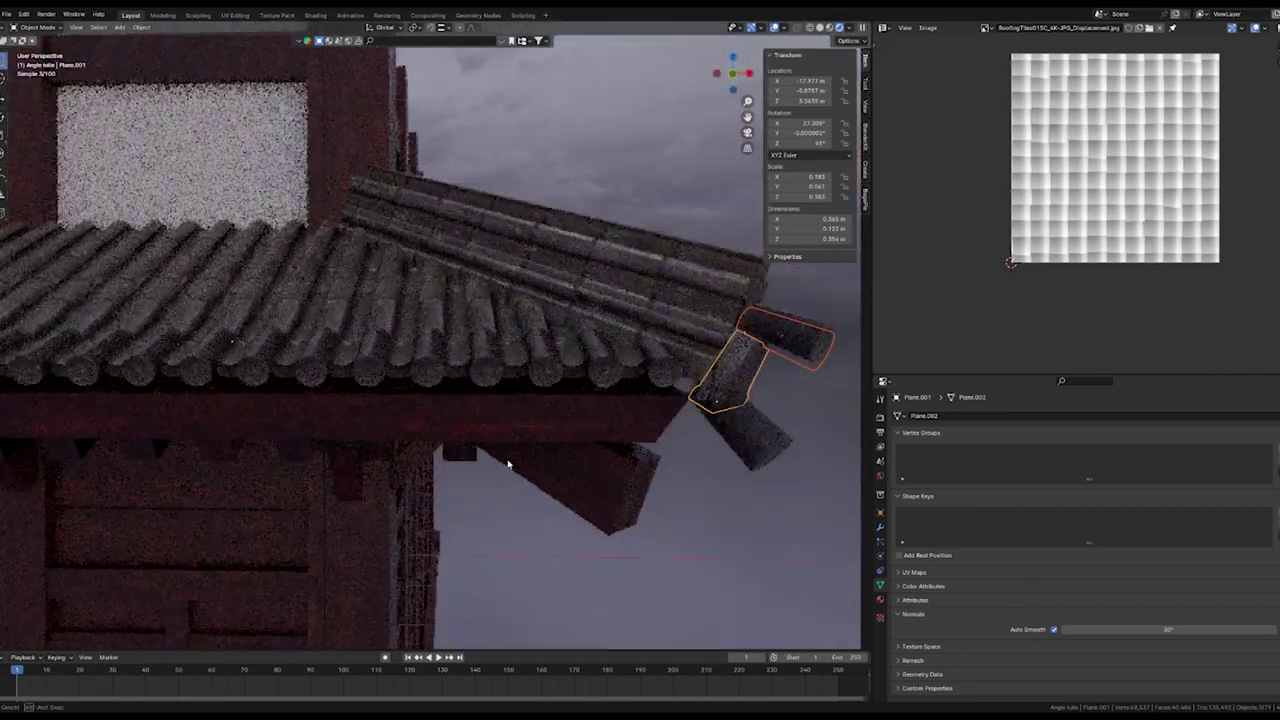
{"action": "left_click", "coordinate": [775, 345]}
{"action": "key", "text": "g"}
{"action": "key", "text": "z"}
{"action": "left_click", "coordinate": [815, 292]}
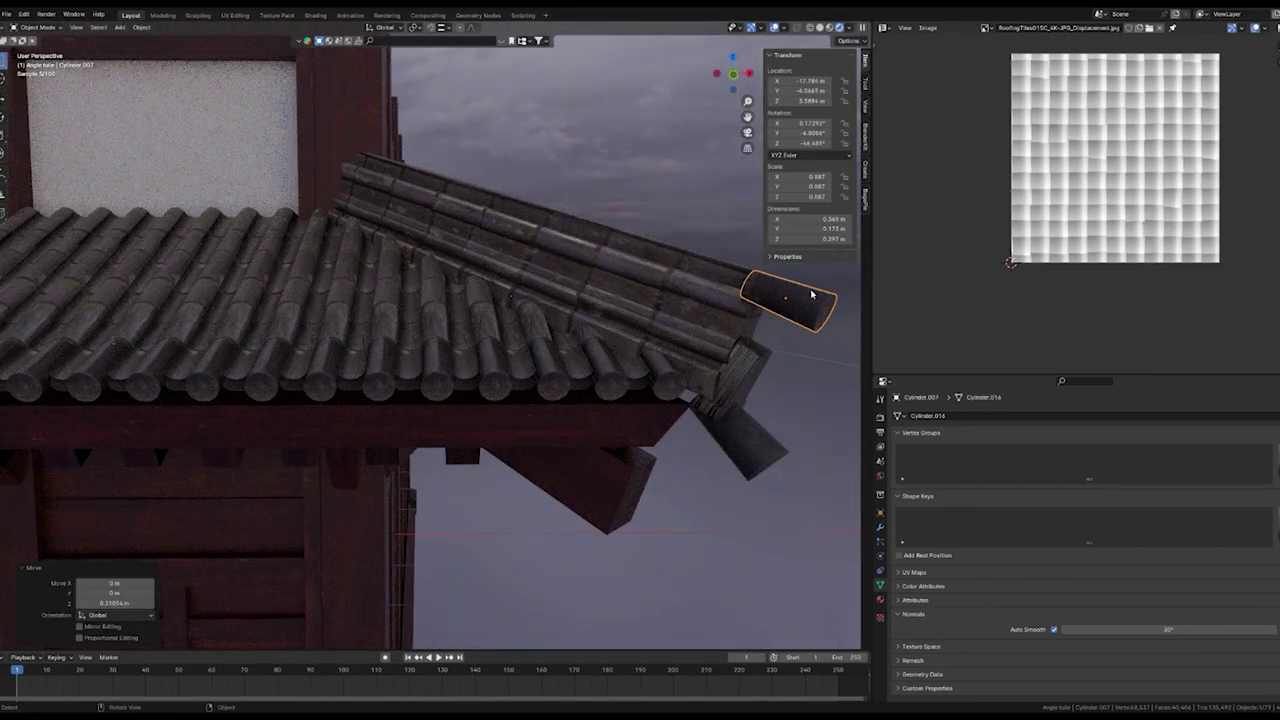
{"action": "key", "text": "r"}
{"action": "key", "text": "y"}
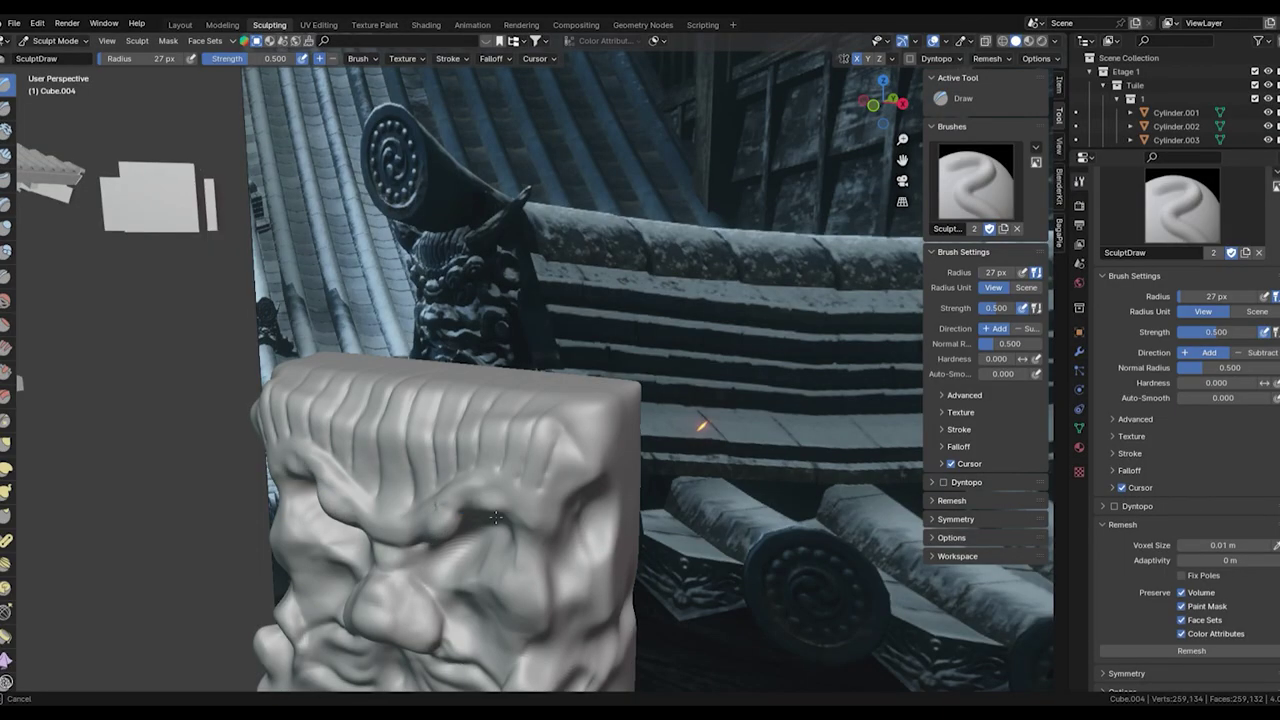
Reshape the face's eye areas and remesh Cube.004.
{"action": "middle_click_drag", "start_coordinate": [489, 549], "coordinate": [620, 495]}
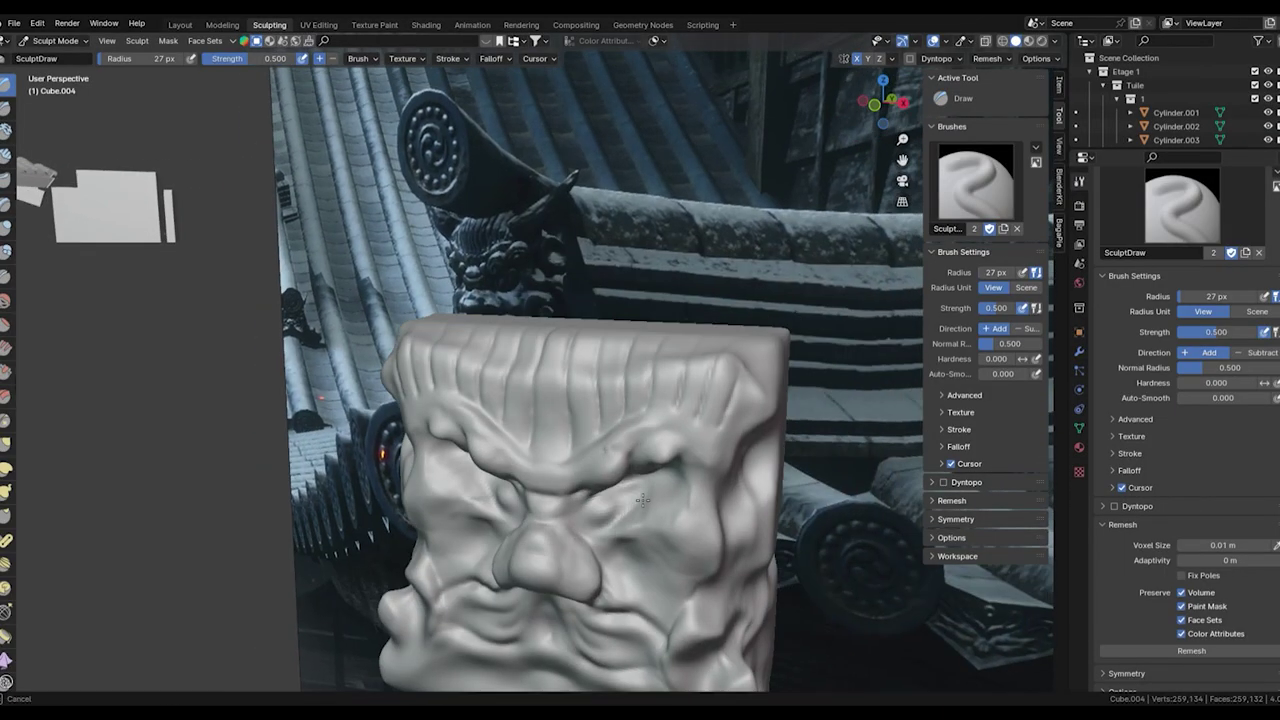
{"action": "mouse_move", "coordinate": [620, 495]}
{"action": "left_mouse_down"}
{"action": "mouse_move", "coordinate": [667, 489]}
{"action": "mouse_move", "coordinate": [659, 513]}
{"action": "left_mouse_up"}
{"action": "key", "text": "ctrl+r"}
{"action": "middle_click_drag", "start_coordinate": [659, 513], "coordinate": [711, 505]}
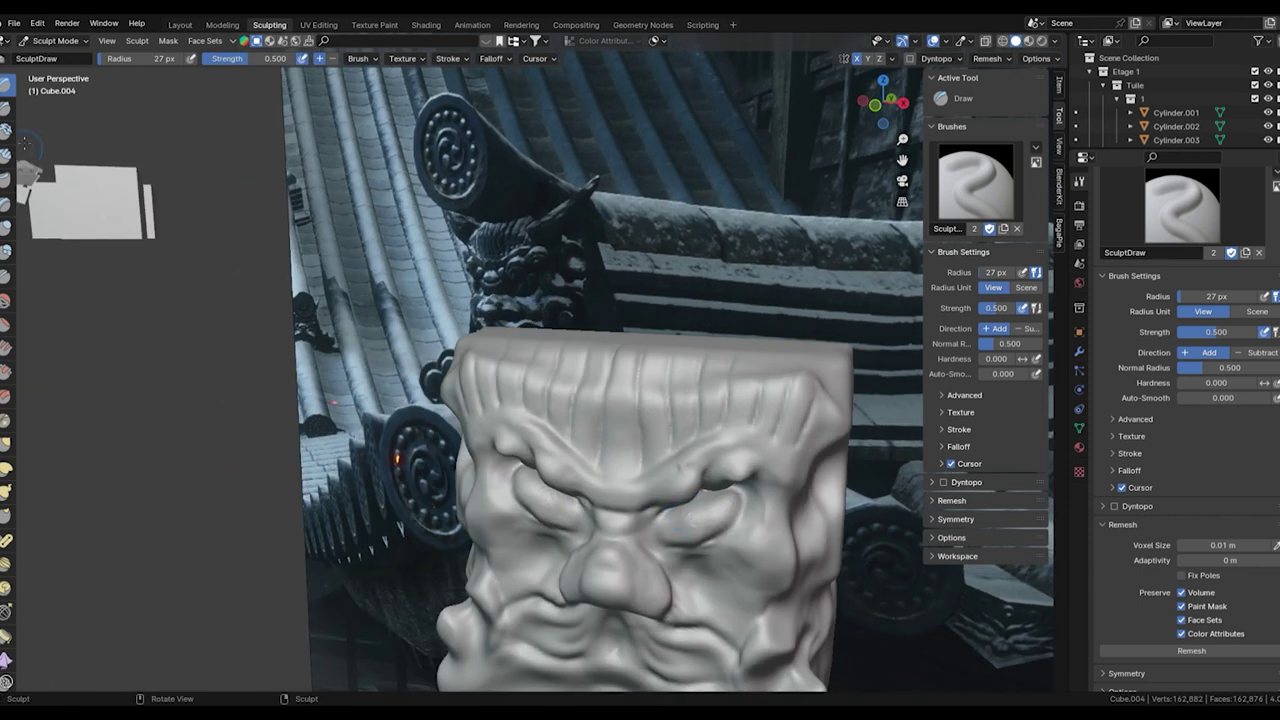
{"action": "key", "text": "shift+d"}
{"action": "scroll", "coordinate": [740, 497], "scroll_direction": "up", "scroll_amount": 2}
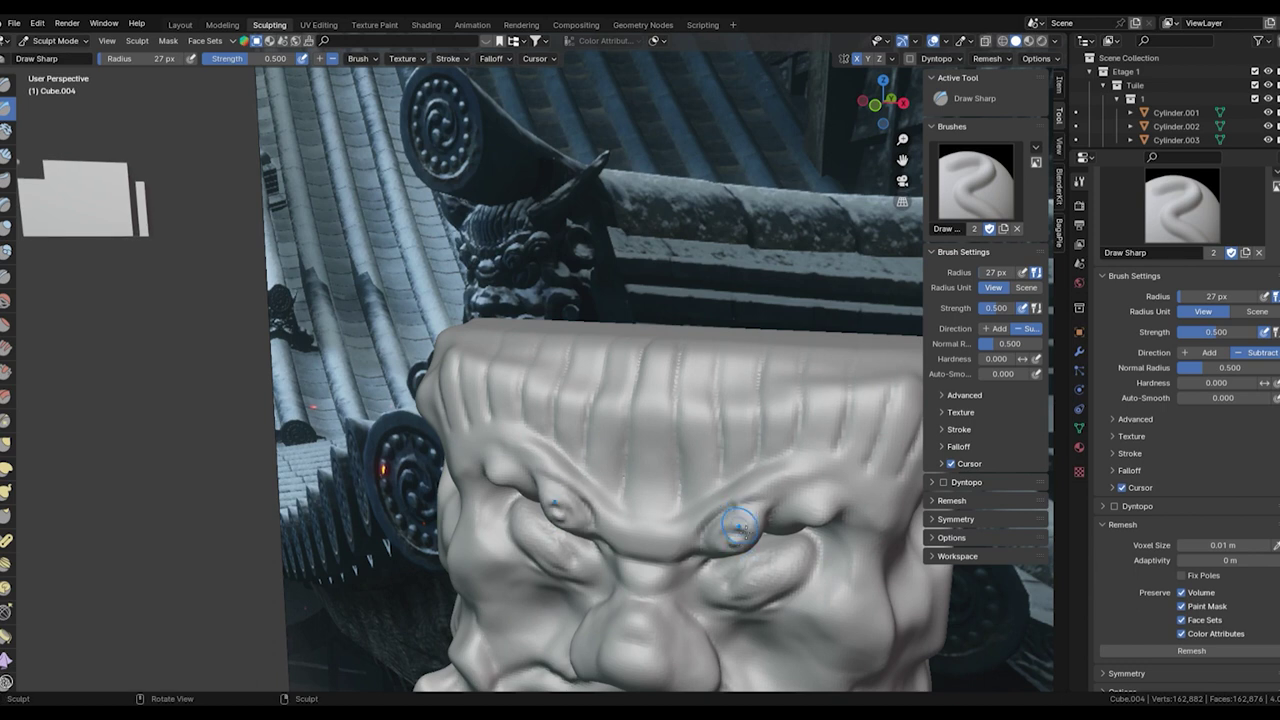
{"action": "mouse_move", "coordinate": [790, 502]}
{"action": "middle_mouse_down"}
{"action": "mouse_move", "coordinate": [510, 516]}
{"action": "mouse_move", "coordinate": [596, 343]}
{"action": "mouse_move", "coordinate": [690, 395]}
{"action": "middle_mouse_up"}
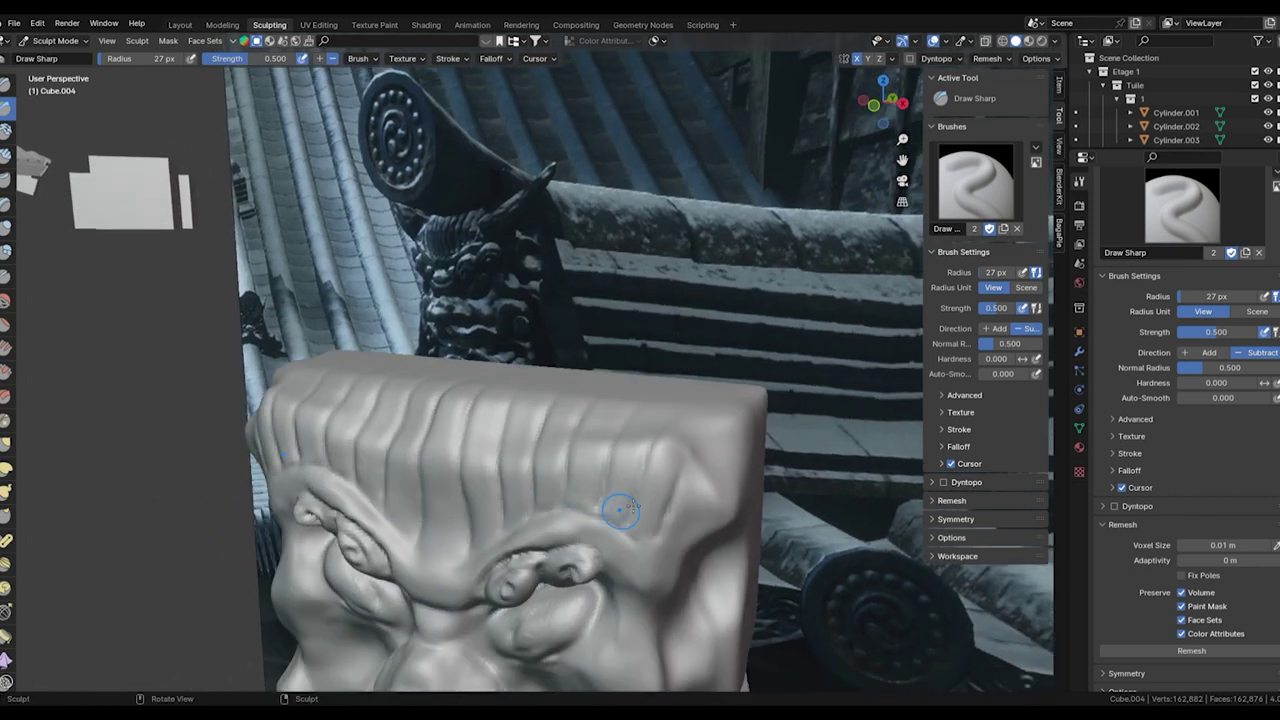
{"action": "mouse_move", "coordinate": [483, 560]}
{"action": "middle_mouse_down"}
{"action": "mouse_move", "coordinate": [713, 580]}
{"action": "mouse_move", "coordinate": [760, 560]}
{"action": "middle_mouse_up"}
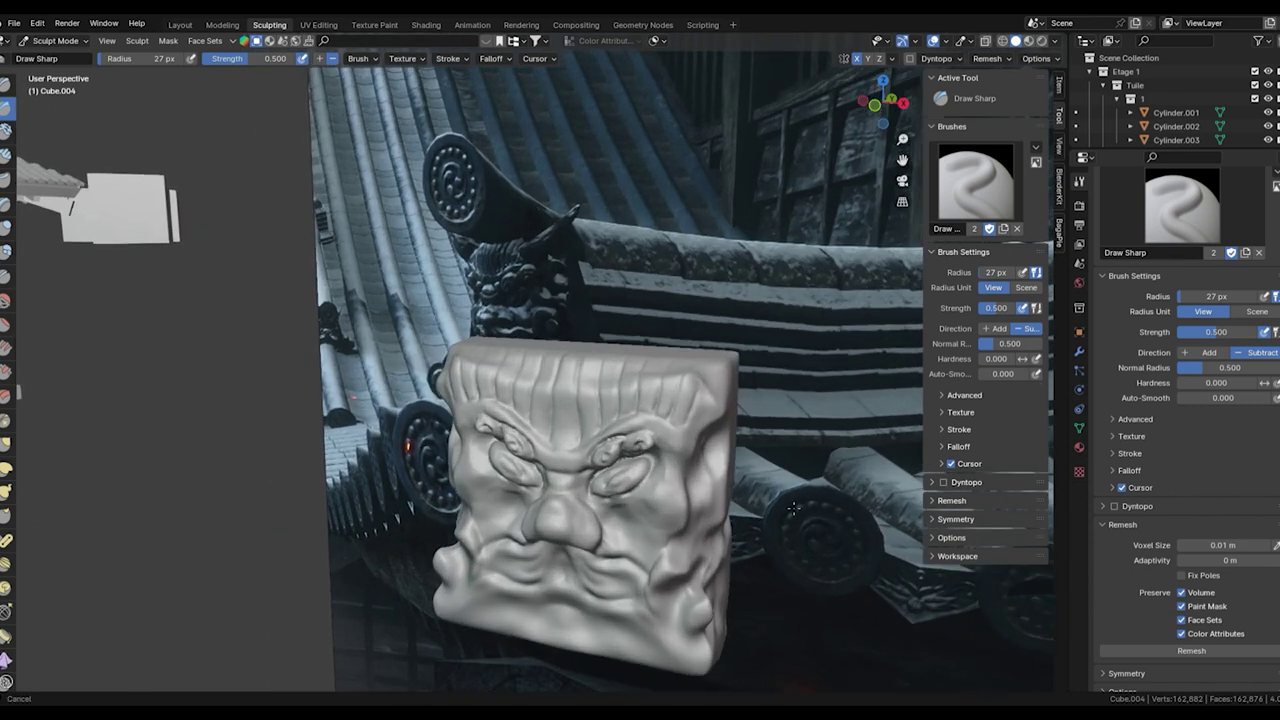
Save the file and smooth the face's cheek with the Smooth brush.
{"action": "key", "text": "x"}
{"action": "key", "text": "ctrl+s"}
{"action": "mouse_move", "coordinate": [600, 540]}
{"action": "middle_mouse_down"}
{"action": "mouse_move", "coordinate": [425, 539]}
{"action": "mouse_move", "coordinate": [541, 300]}
{"action": "mouse_move", "coordinate": [397, 523]}
{"action": "middle_mouse_up"}
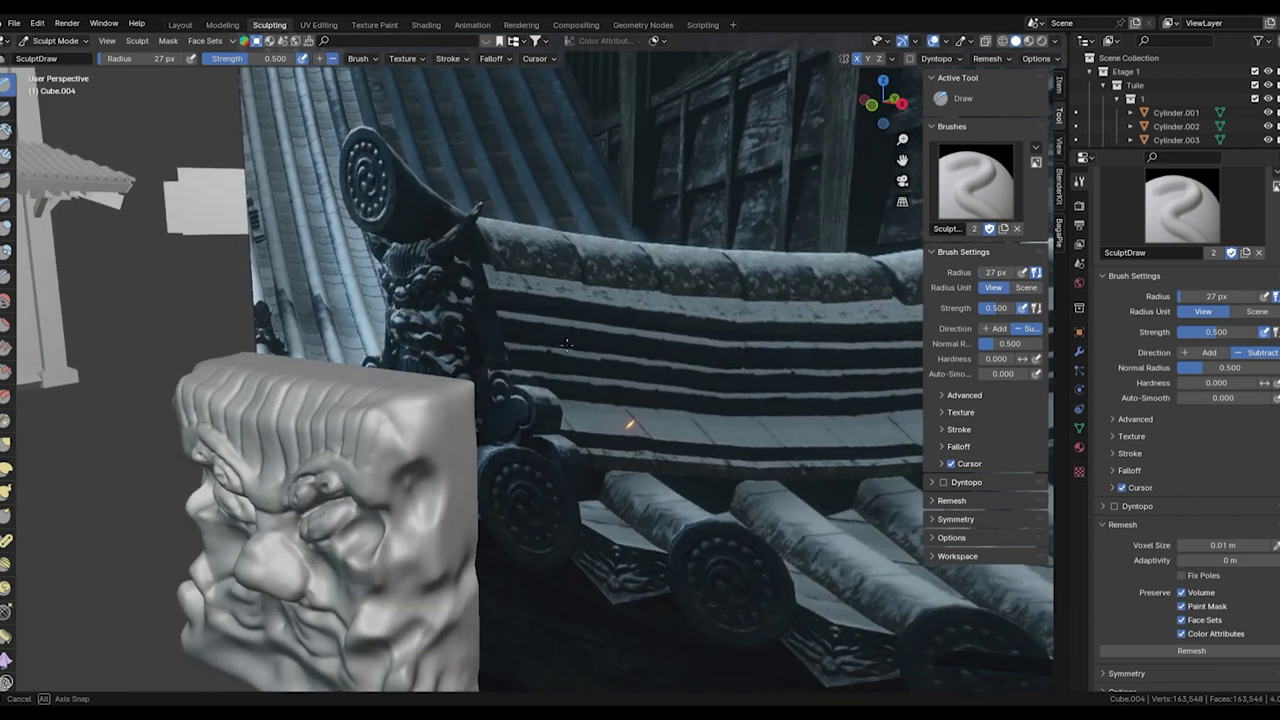
{"action": "key", "text": "shift+s"}
{"action": "left_click_drag", "start_coordinate": [372, 530], "coordinate": [398, 531]}
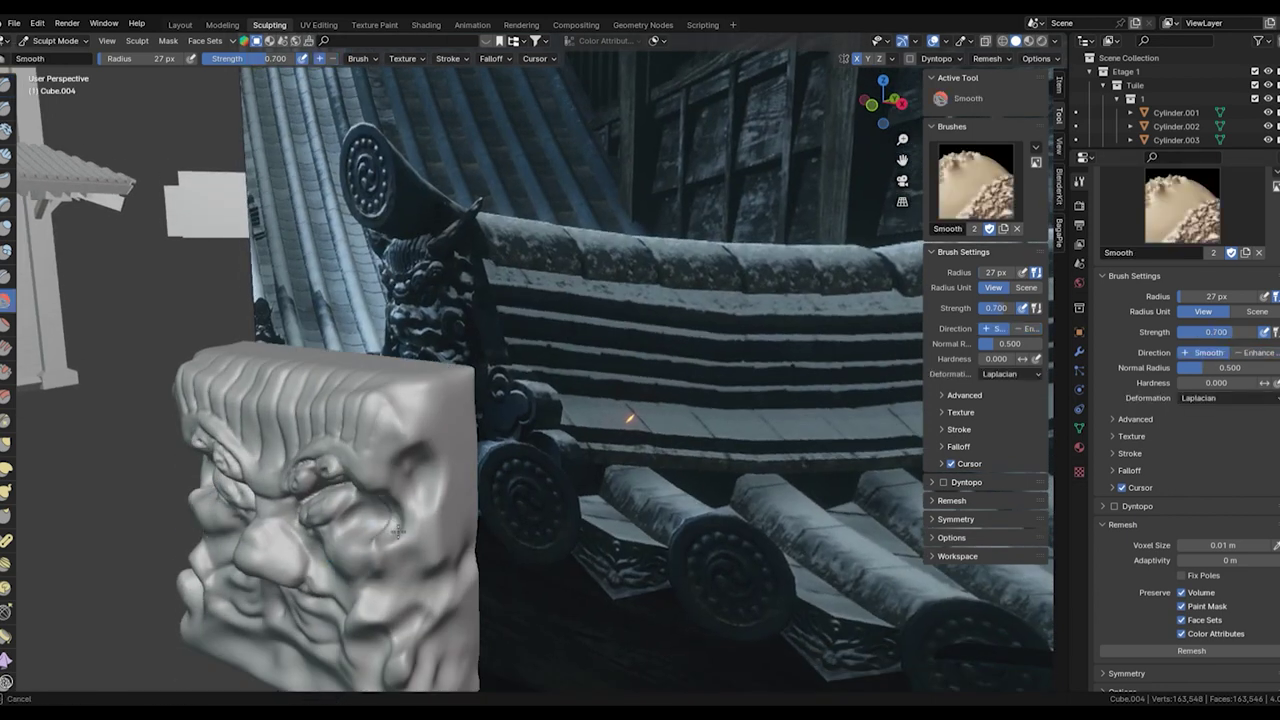
{"action": "mouse_move", "coordinate": [380, 570]}
{"action": "middle_mouse_down"}
{"action": "mouse_move", "coordinate": [651, 471]}
{"action": "mouse_move", "coordinate": [563, 590]}
{"action": "middle_mouse_up"}
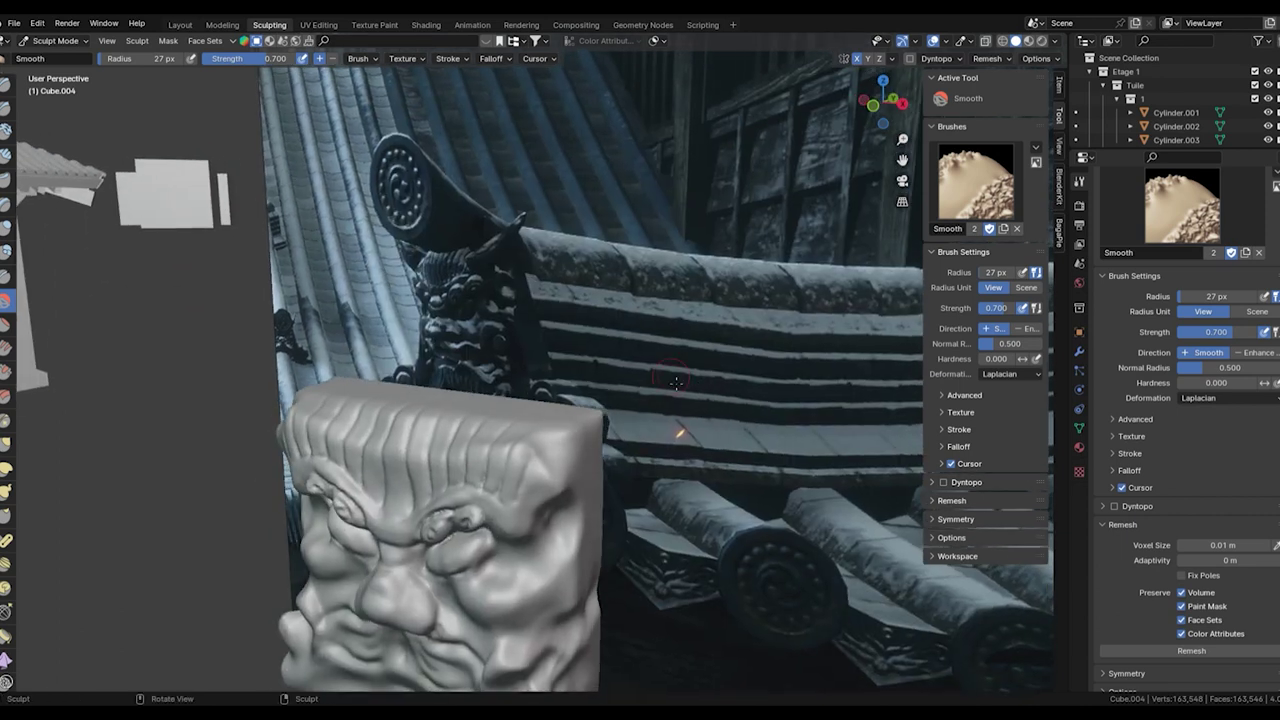
{"action": "middle_click_drag", "start_coordinate": [836, 617], "coordinate": [576, 593]}
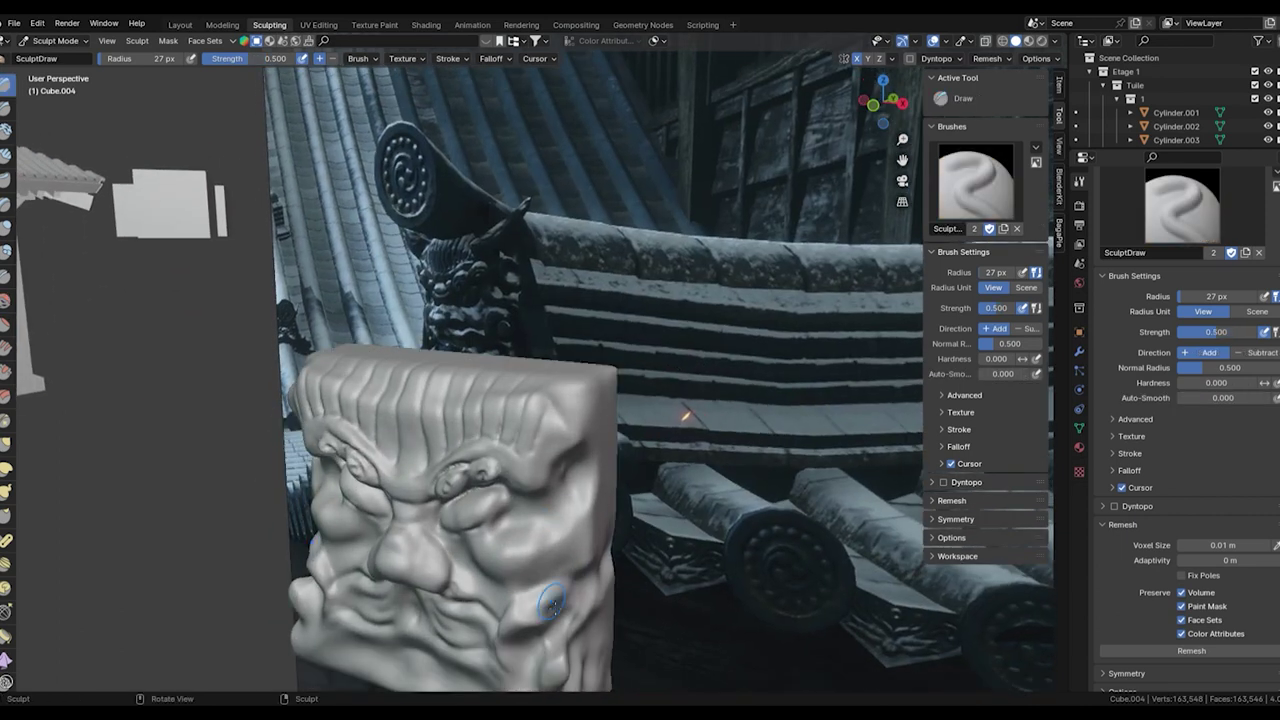
Set the Draw Sharp brush to carve inward and frame the face.
{"action": "left_click", "coordinate": [6, 107]}
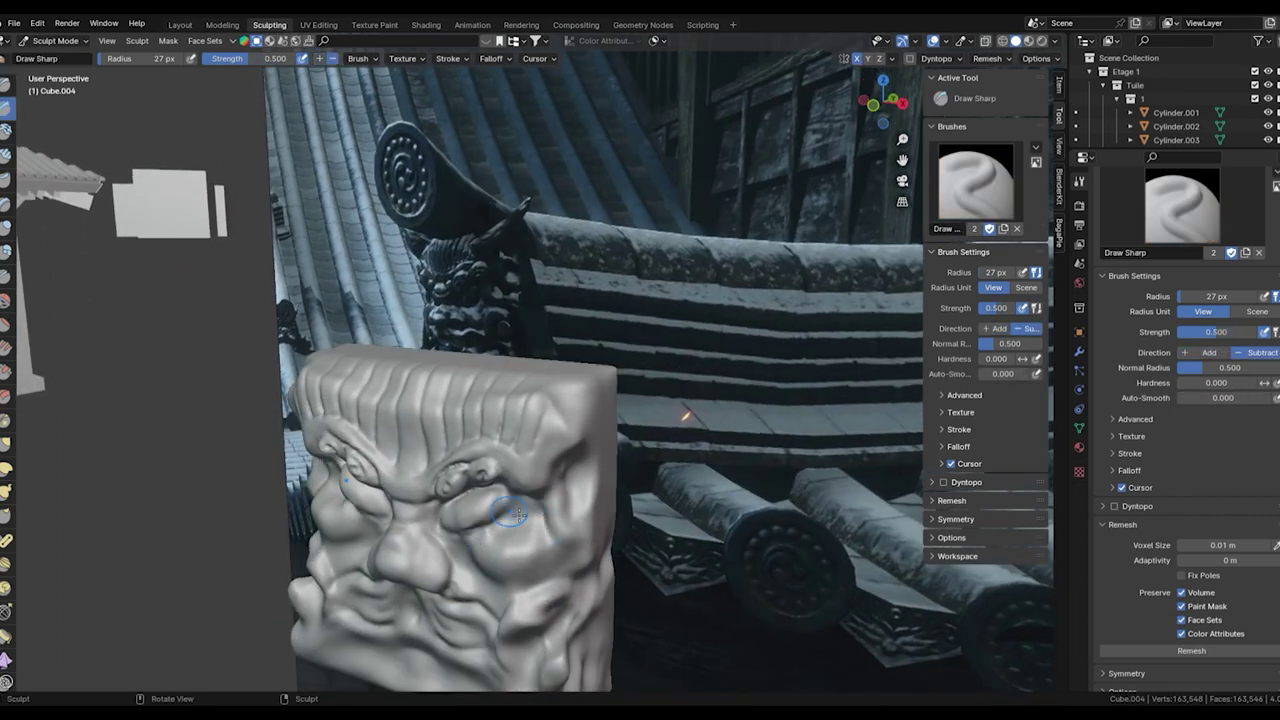
{"action": "middle_click_drag", "start_coordinate": [493, 670], "coordinate": [680, 460]}
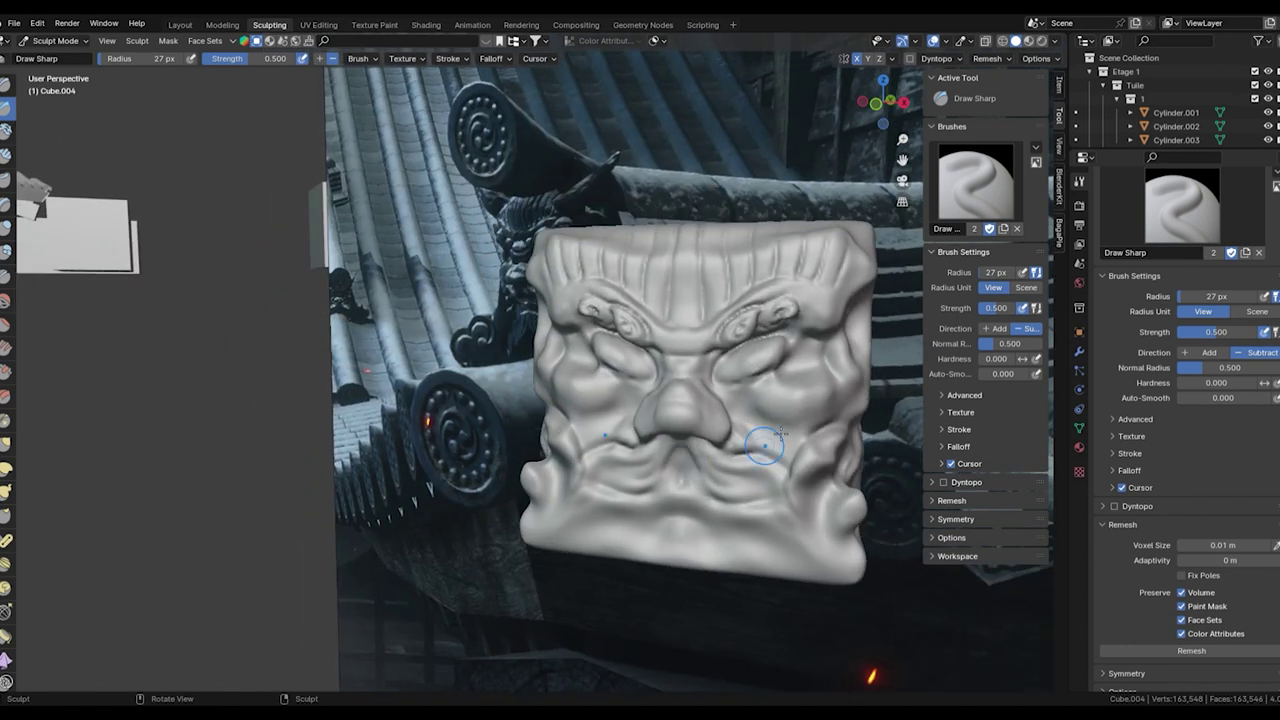
{"action": "middle_click_drag", "start_coordinate": [740, 392], "coordinate": [765, 367]}
{"action": "middle_click_drag", "start_coordinate": [776, 452], "coordinate": [697, 607], "text": "ctrl"}
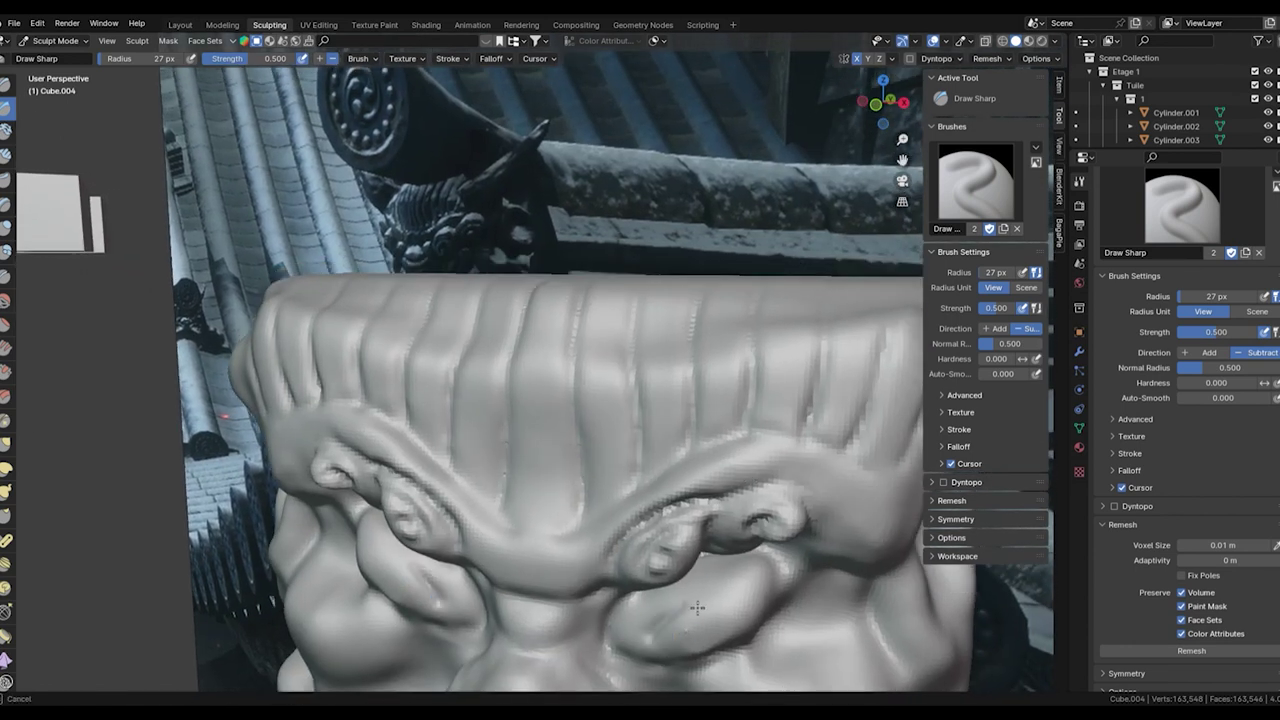
{"action": "left_click", "coordinate": [1205, 352]}
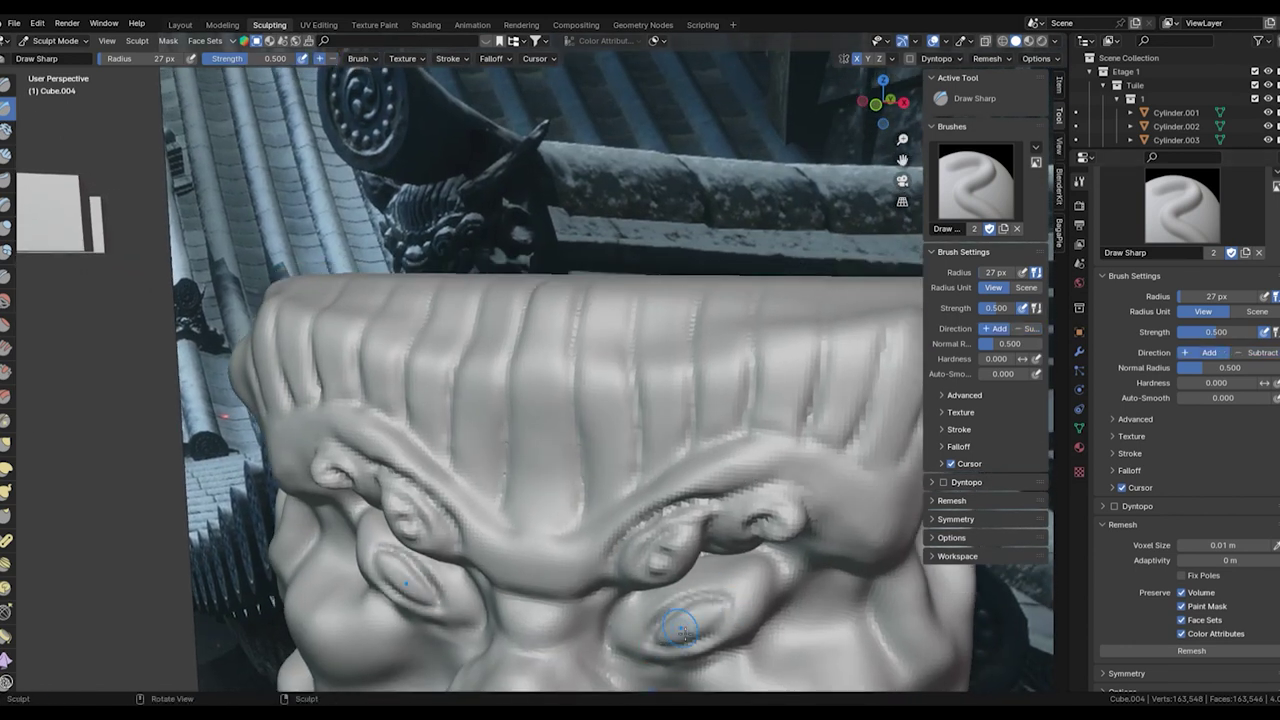
{"action": "left_click", "coordinate": [1250, 355]}
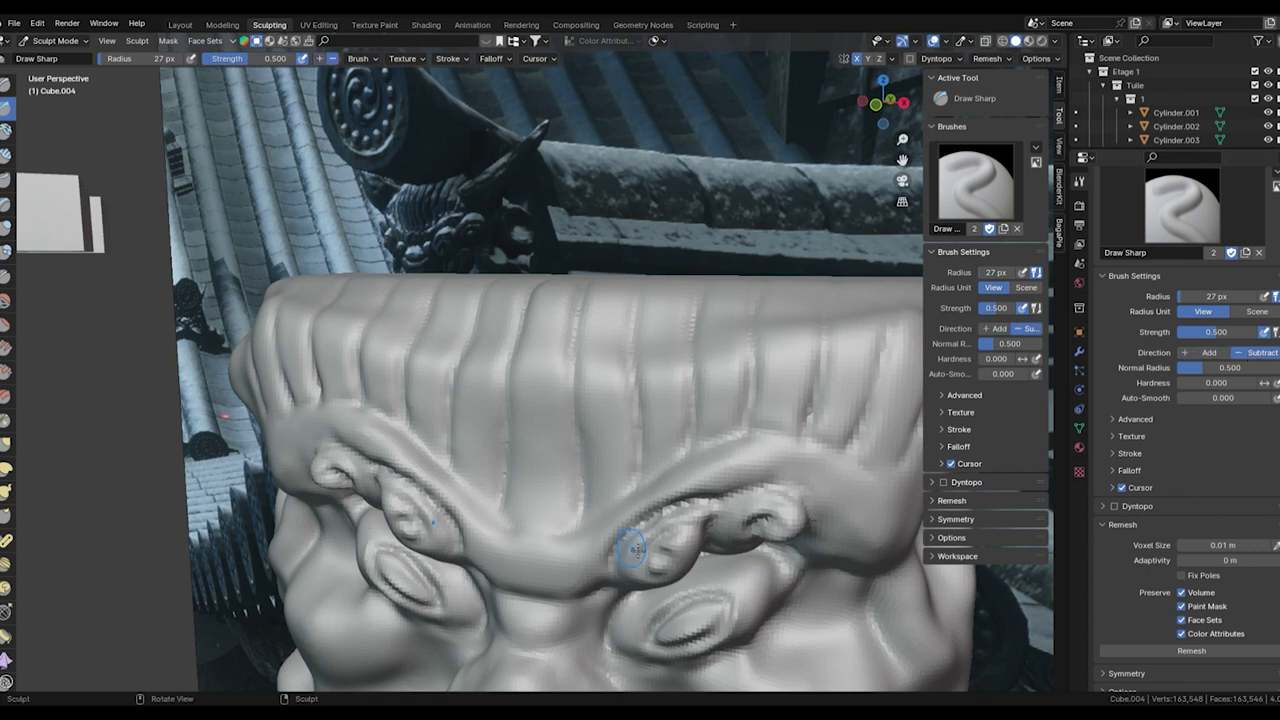
{"action": "scroll", "coordinate": [634, 549], "scroll_direction": "down", "scroll_amount": 6}
{"action": "middle_click_drag", "start_coordinate": [634, 549], "coordinate": [622, 427], "text": "shift"}
Sculpt vertical ridges across the brow and a groove at the lower lip.
{"action": "key", "text": "x"}
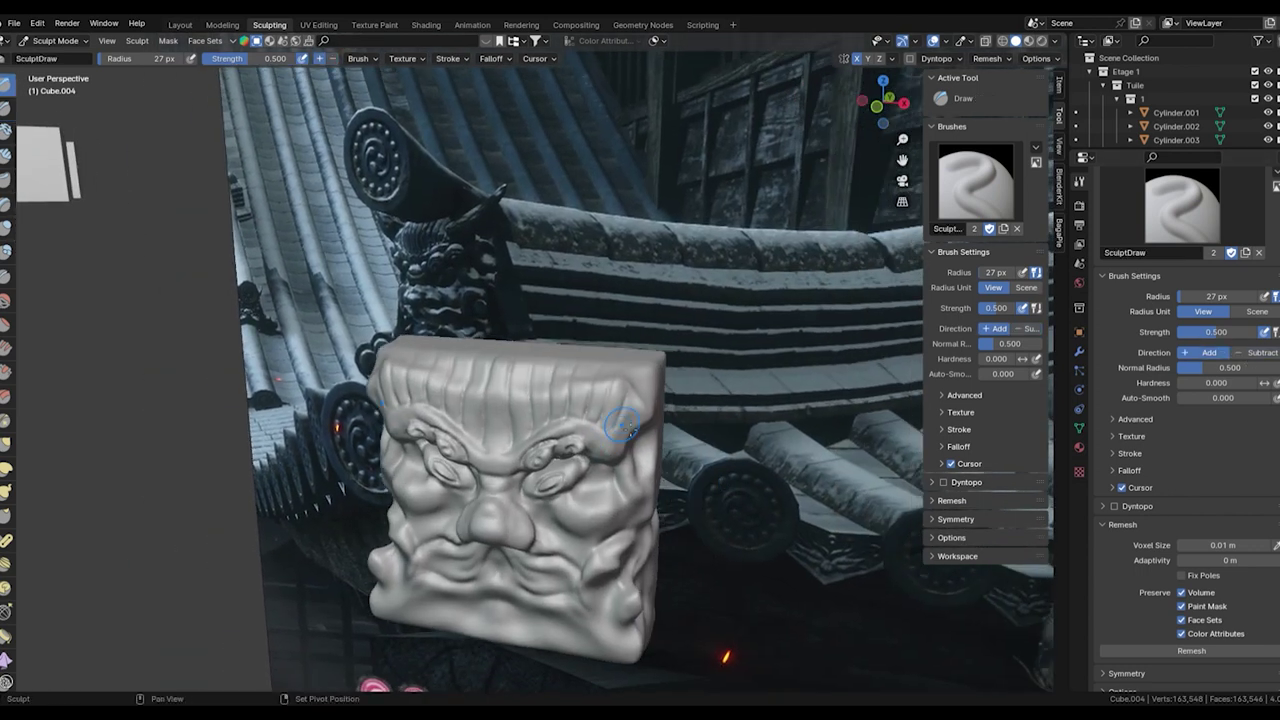
{"action": "scroll", "coordinate": [622, 427], "scroll_direction": "up", "scroll_amount": 3}
{"action": "left_click_drag", "start_coordinate": [537, 260], "coordinate": [525, 410]}
{"action": "mouse_move", "coordinate": [640, 300]}
{"action": "left_mouse_down"}
{"action": "mouse_move", "coordinate": [729, 294]}
{"action": "mouse_move", "coordinate": [453, 367]}
{"action": "left_mouse_up"}
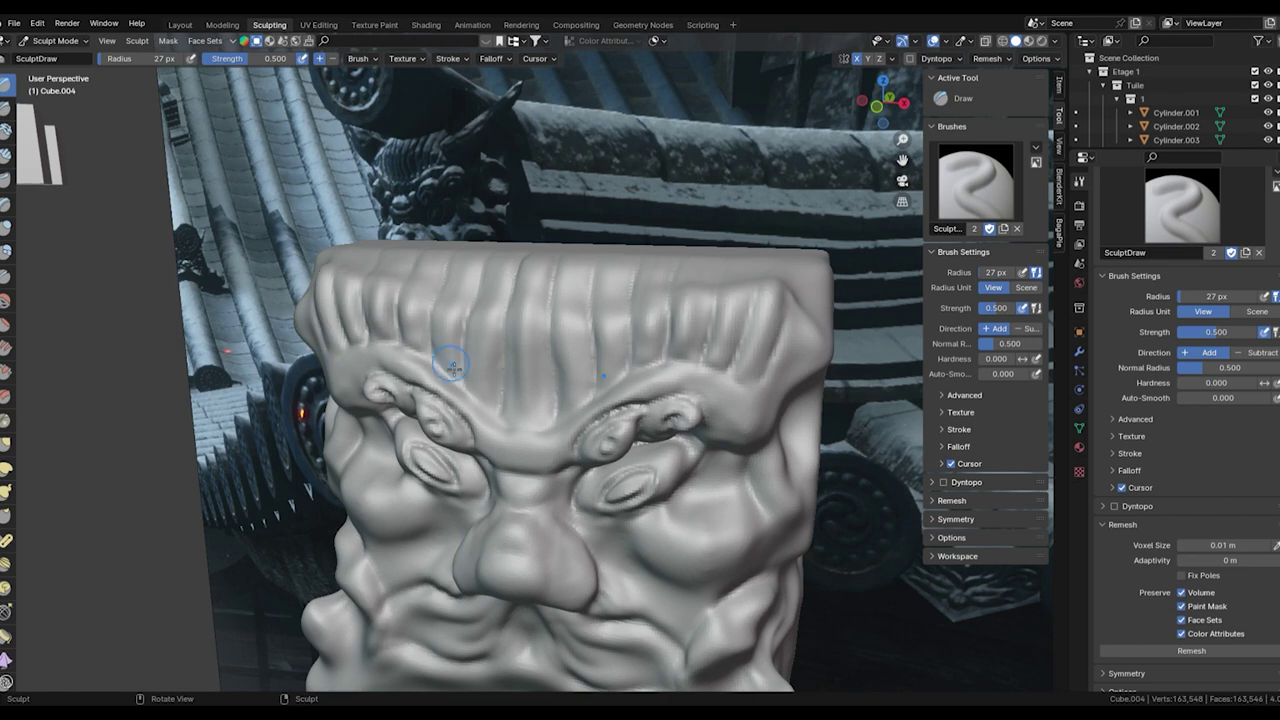
{"action": "middle_click_drag", "start_coordinate": [609, 230], "coordinate": [614, 540]}
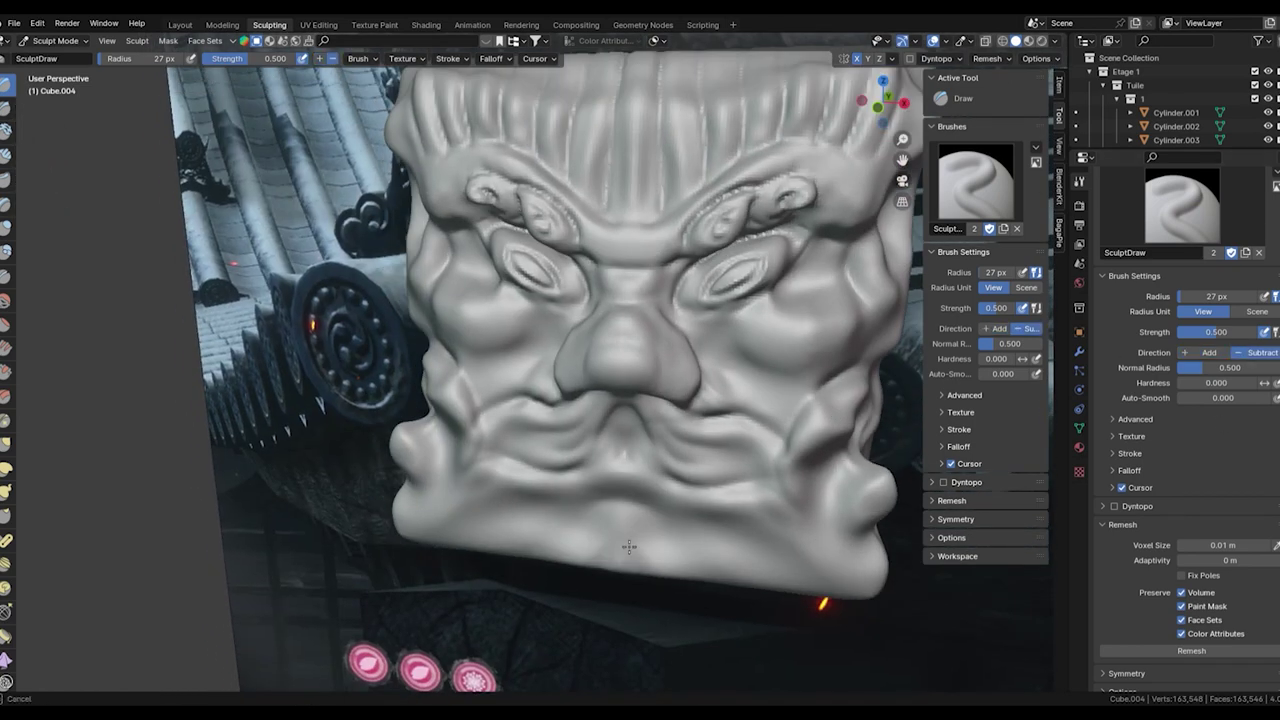
{"action": "left_click_drag", "start_coordinate": [614, 540], "coordinate": [617, 567], "text": "ctrl"}
{"action": "middle_click_drag", "start_coordinate": [617, 567], "coordinate": [676, 282], "text": "shift"}
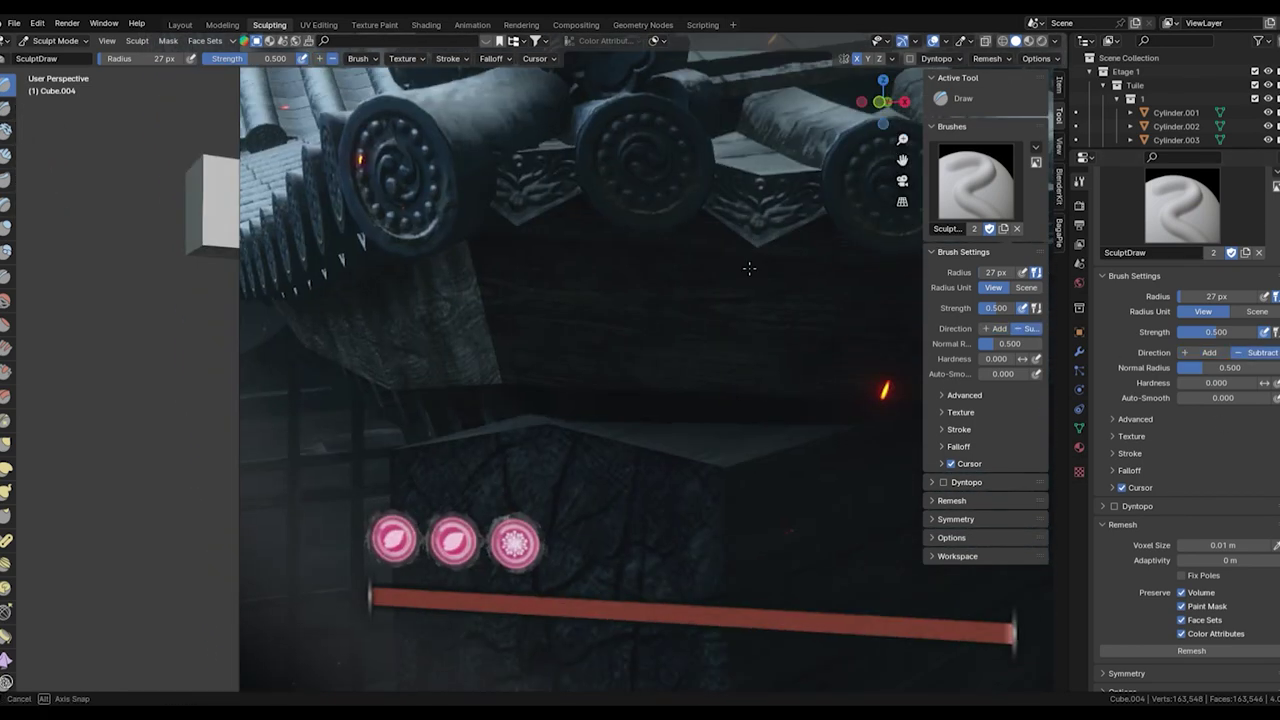
{"action": "scroll", "coordinate": [736, 386], "scroll_direction": "down", "scroll_amount": 4}
{"action": "middle_click_drag", "start_coordinate": [736, 386], "coordinate": [648, 370]}
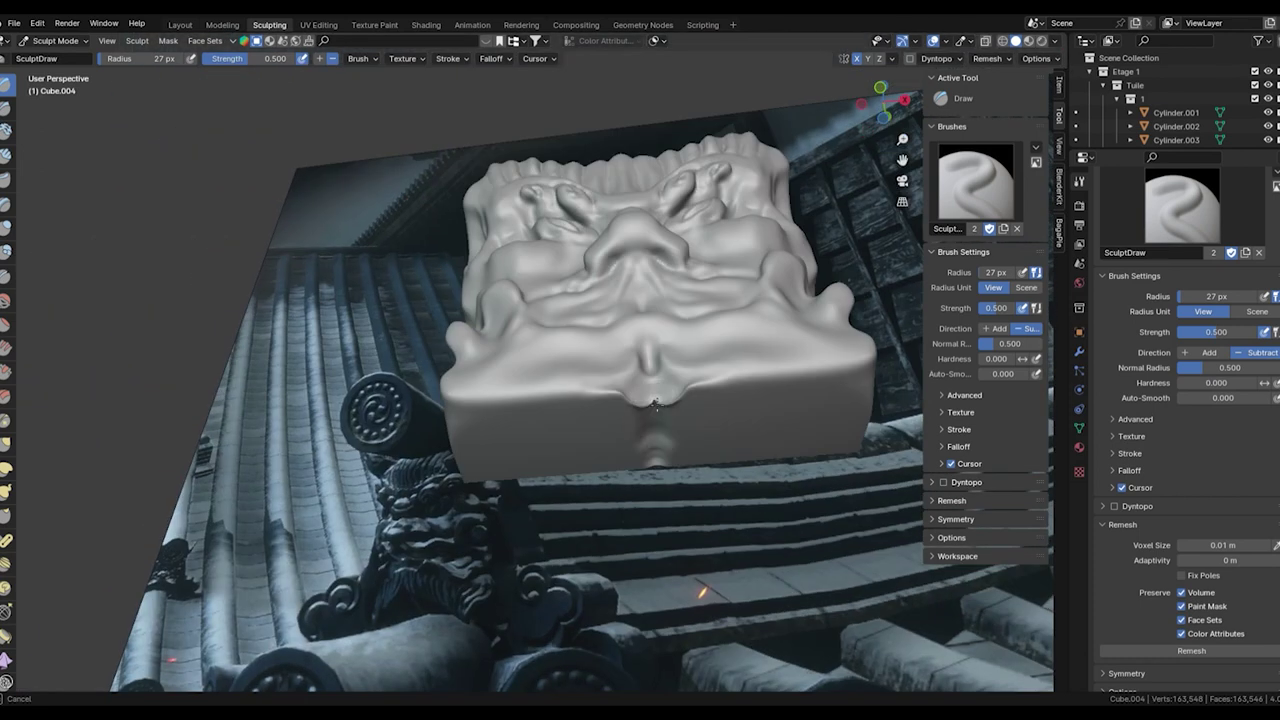
Remesh again and carve sharp mirrored creases into the face with Draw Sharp.
{"action": "key", "text": "ctrl+r"}
{"action": "key", "text": "shift+s"}
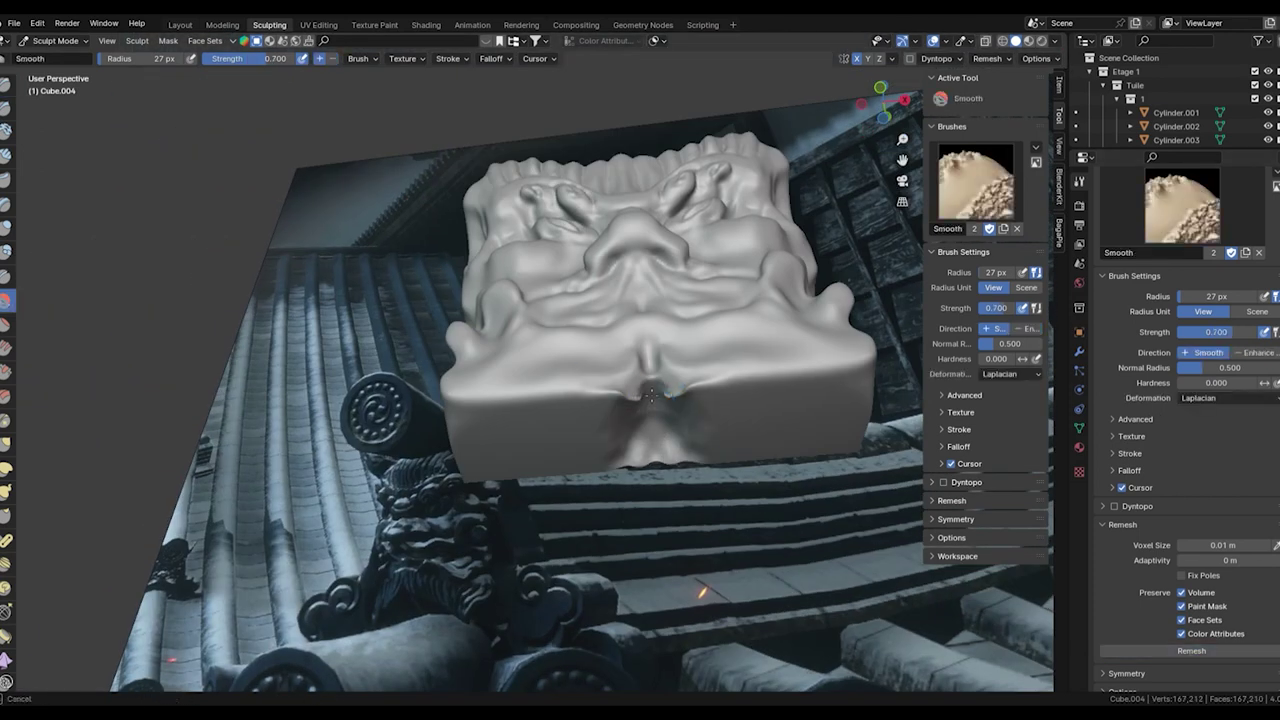
{"action": "middle_click_drag", "start_coordinate": [655, 395], "coordinate": [5, 113]}
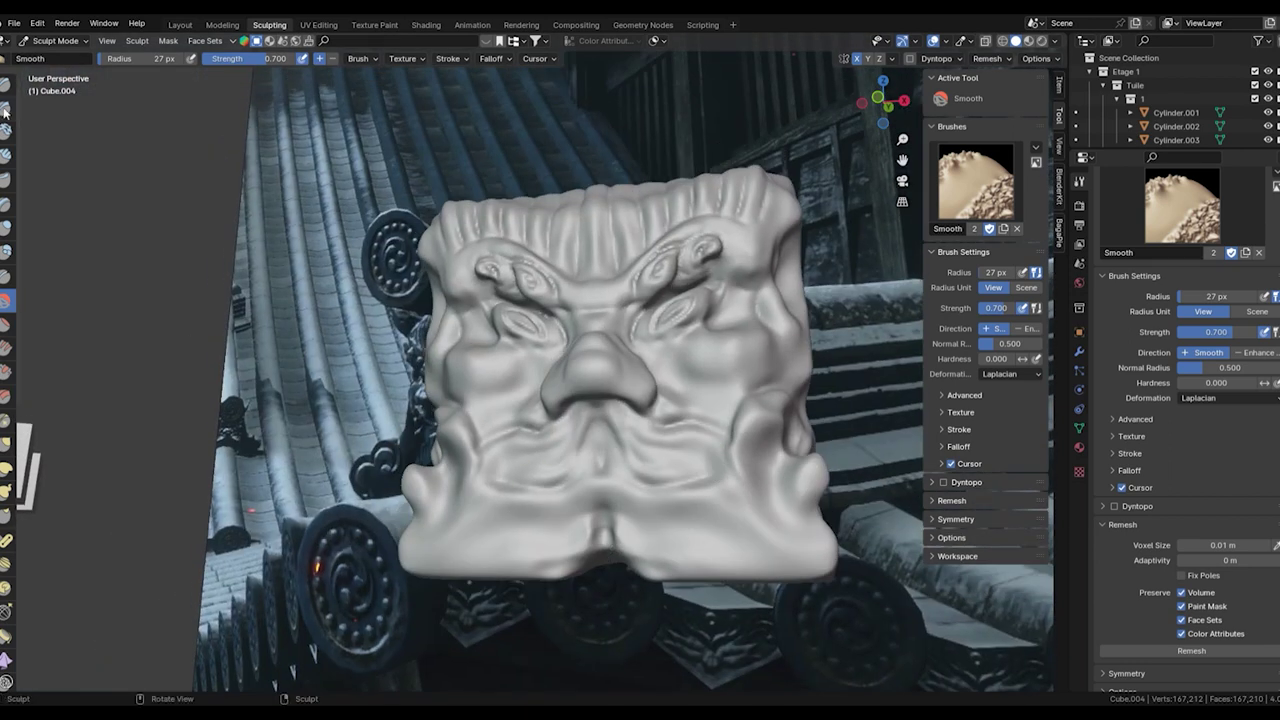
{"action": "left_click", "coordinate": [5, 107]}
{"action": "middle_click_drag", "start_coordinate": [600, 515], "coordinate": [645, 612]}
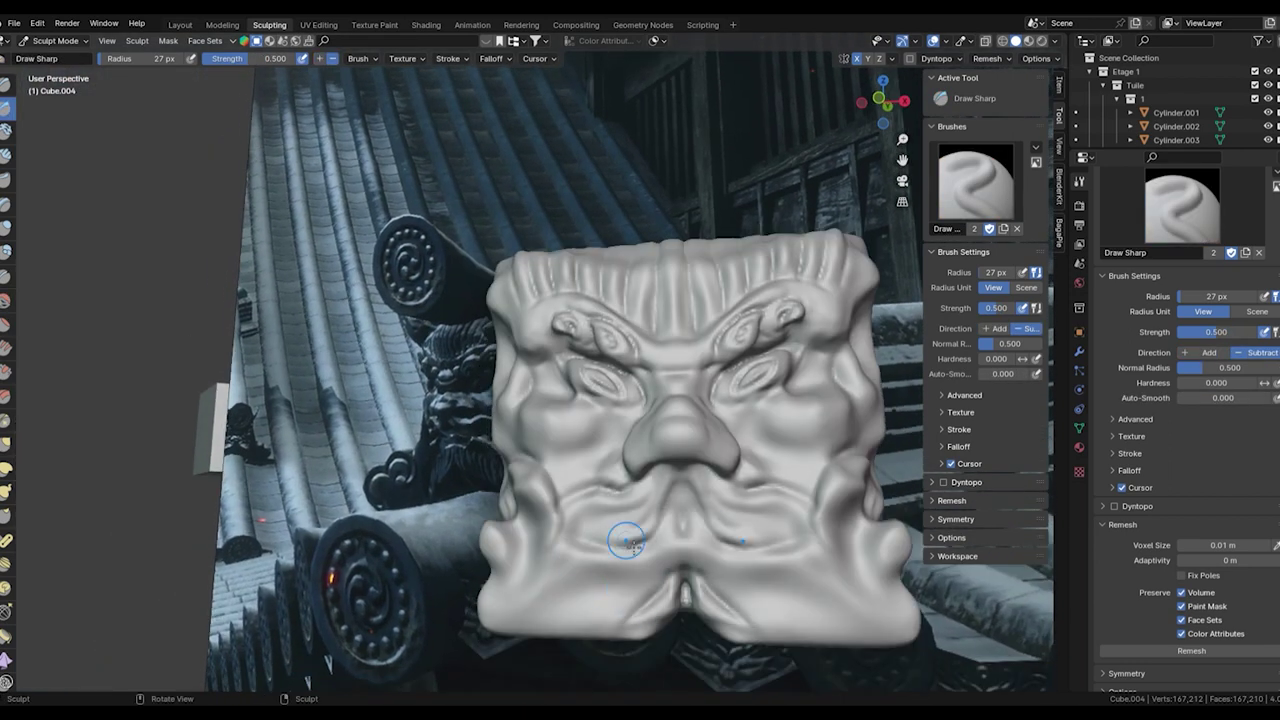
{"action": "mouse_move", "coordinate": [627, 541]}
{"action": "left_mouse_down"}
{"action": "mouse_move", "coordinate": [610, 546]}
{"action": "mouse_move", "coordinate": [585, 640]}
{"action": "left_mouse_up"}
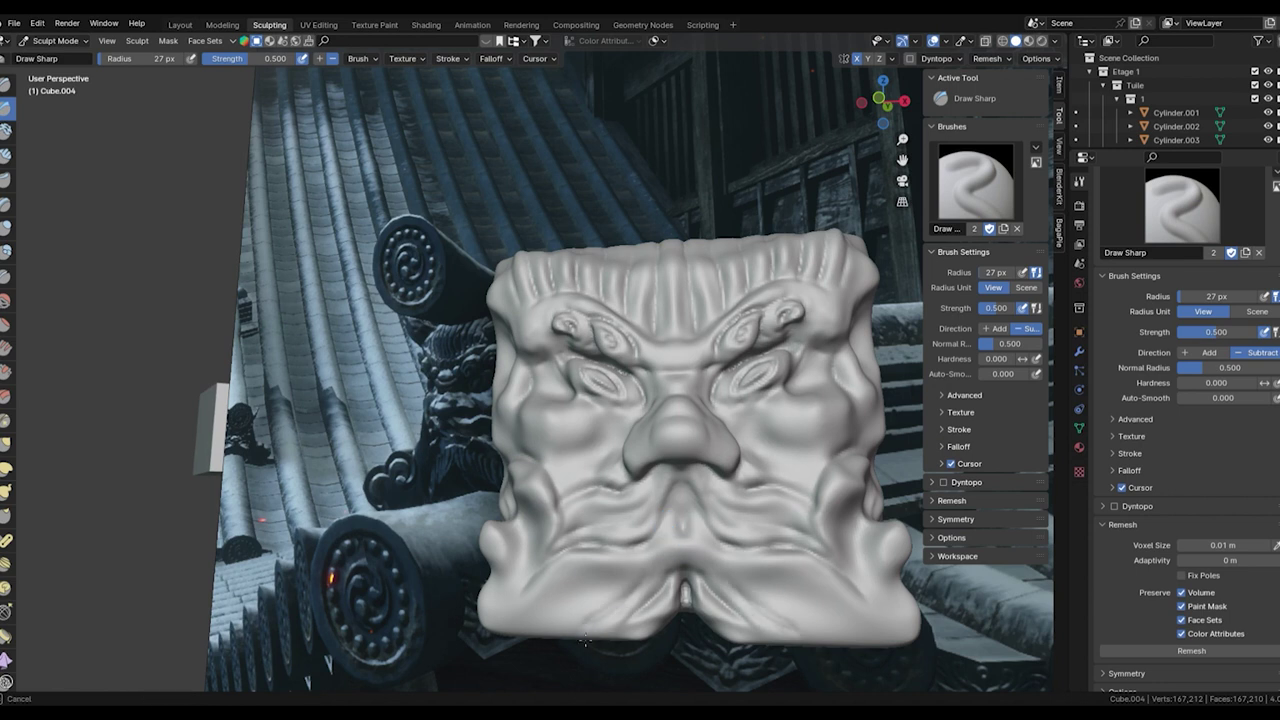
{"action": "left_click_drag", "start_coordinate": [590, 568], "coordinate": [708, 534]}
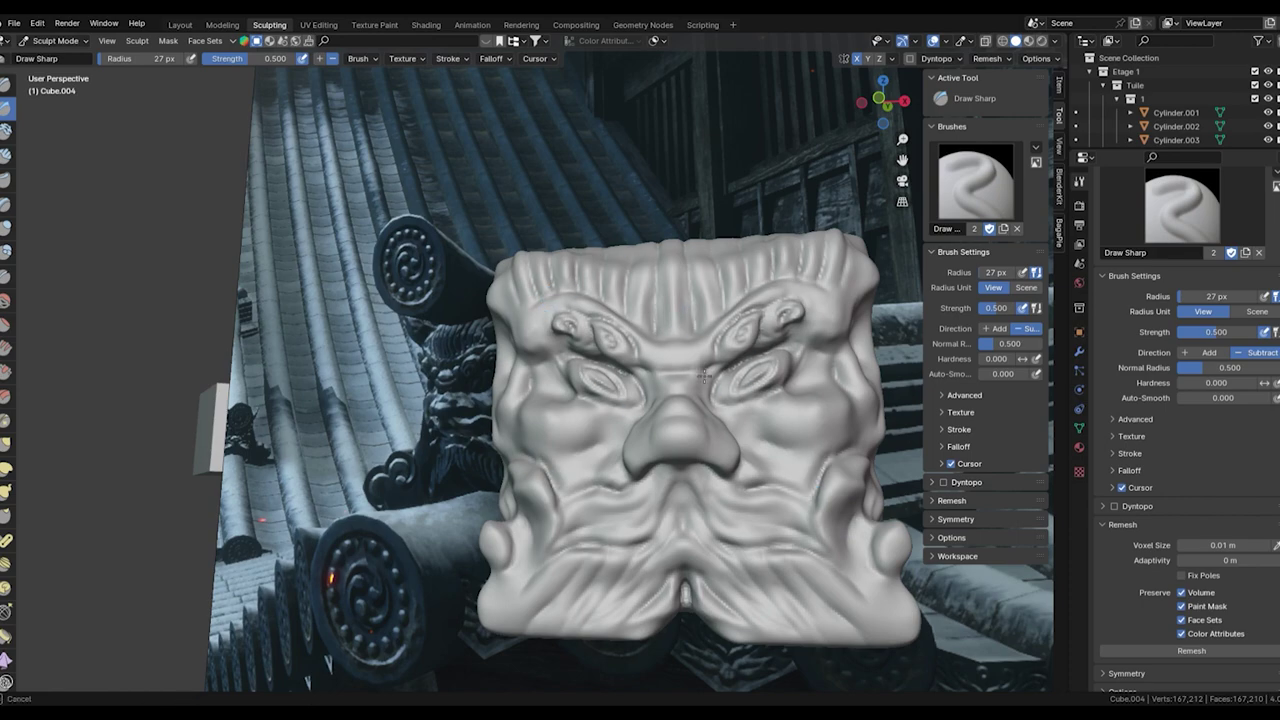
{"action": "middle_click_drag", "start_coordinate": [704, 376], "coordinate": [8, 88]}
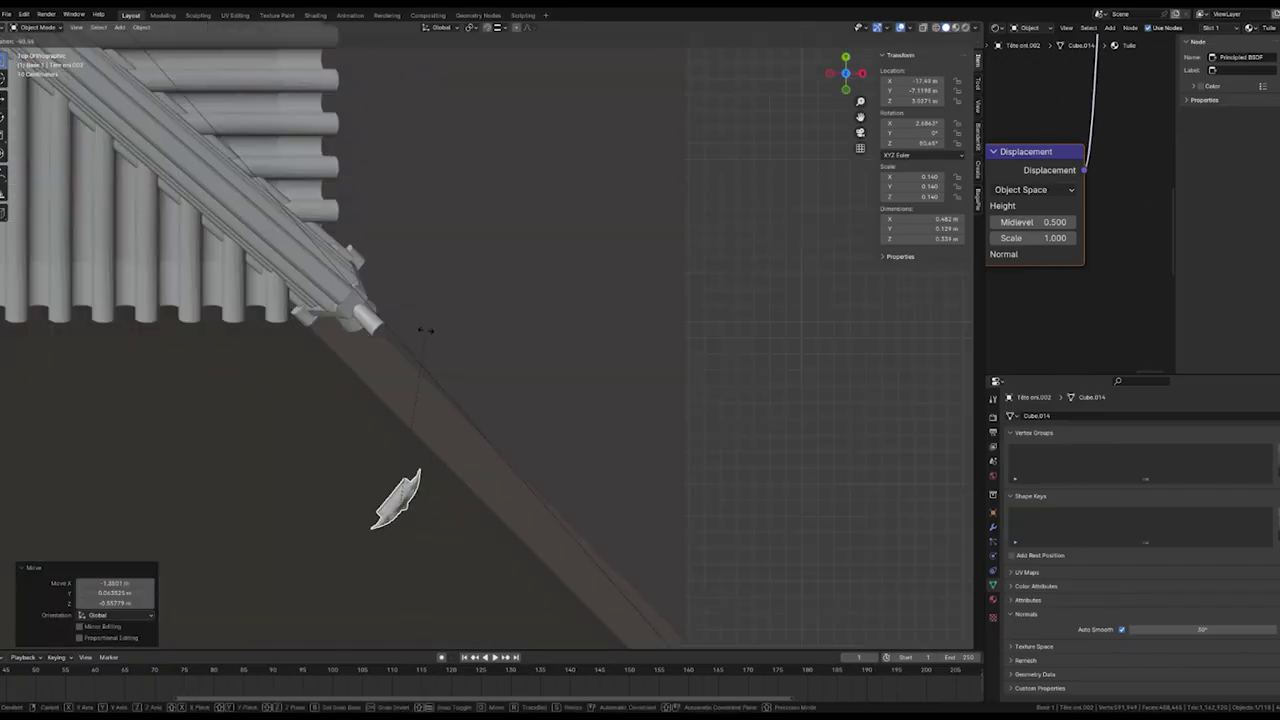
Move the demon-face tile along X and rotate it on X to cap the corner ridge end.
{"action": "left_click", "coordinate": [455, 338]}
{"action": "middle_click_drag", "start_coordinate": [410, 149], "coordinate": [528, 157]}
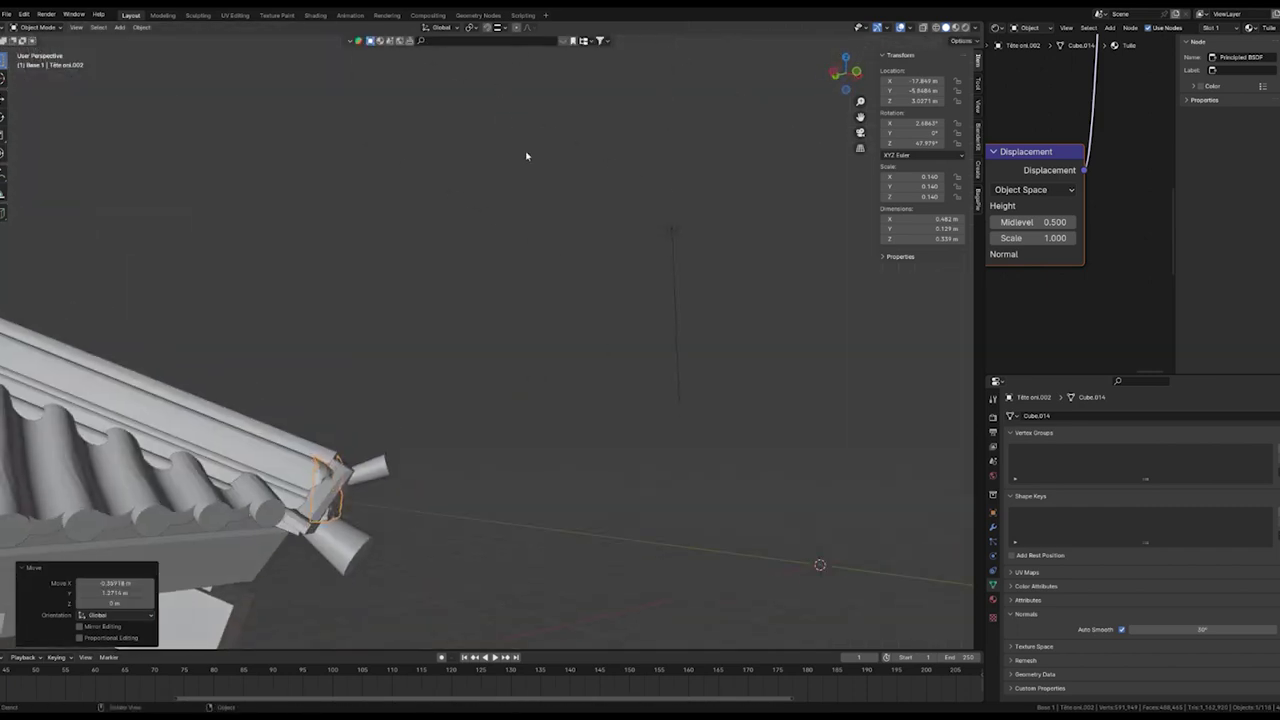
{"action": "key", "text": "g"}
{"action": "key", "text": "x"}
{"action": "left_click", "coordinate": [646, 354]}
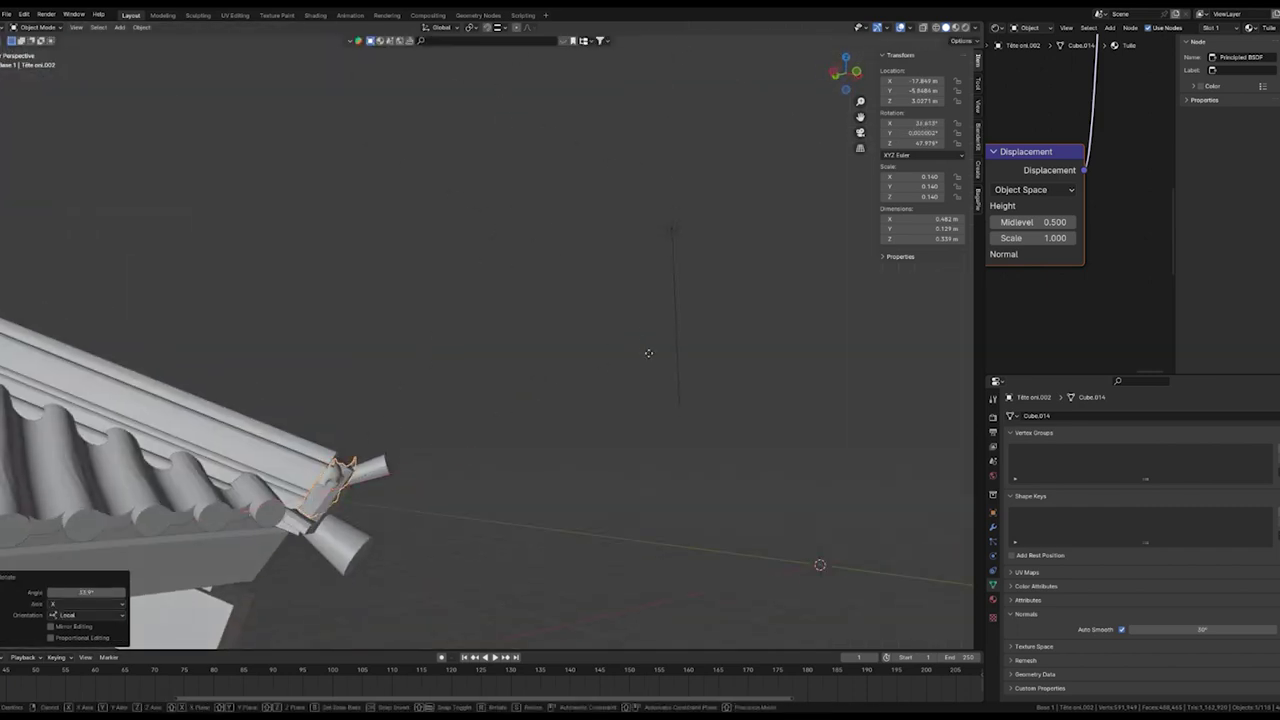
{"action": "key", "text": "r"}
{"action": "key", "text": "x"}
{"action": "key", "text": "x"}
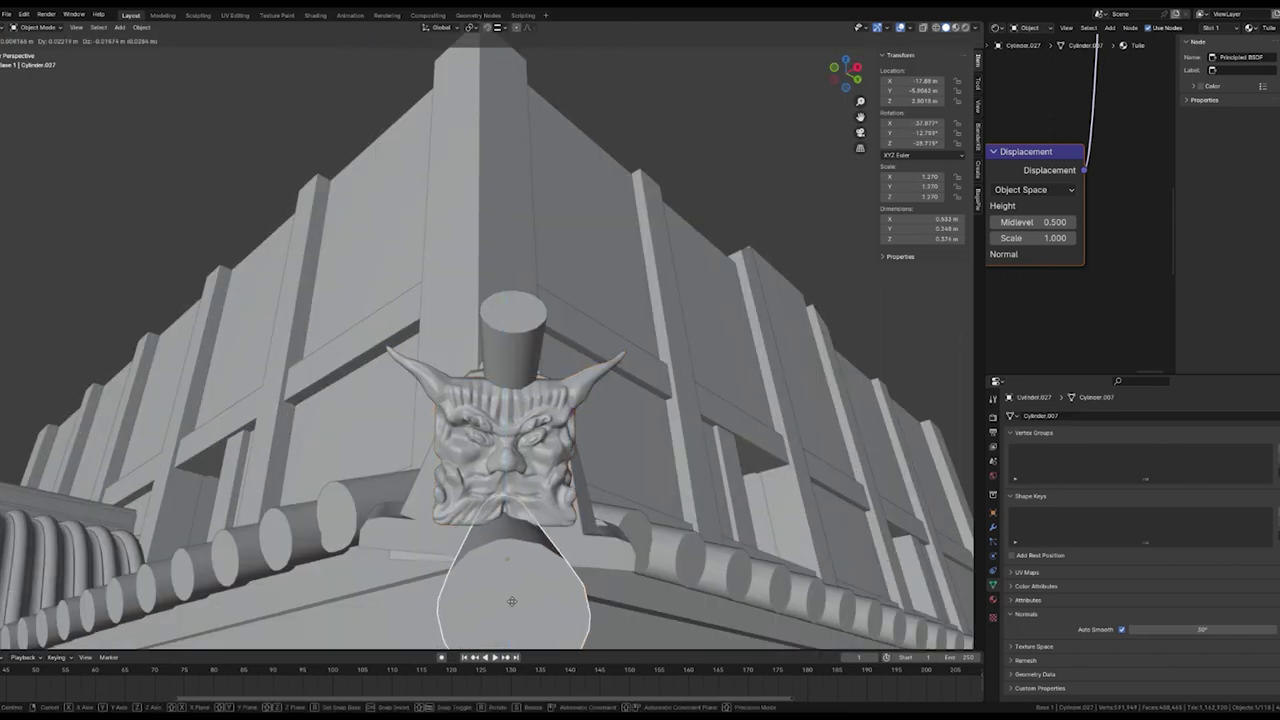
{"action": "key", "text": "Return"}
{"action": "middle_click_drag", "start_coordinate": [745, 428], "coordinate": [688, 386]}
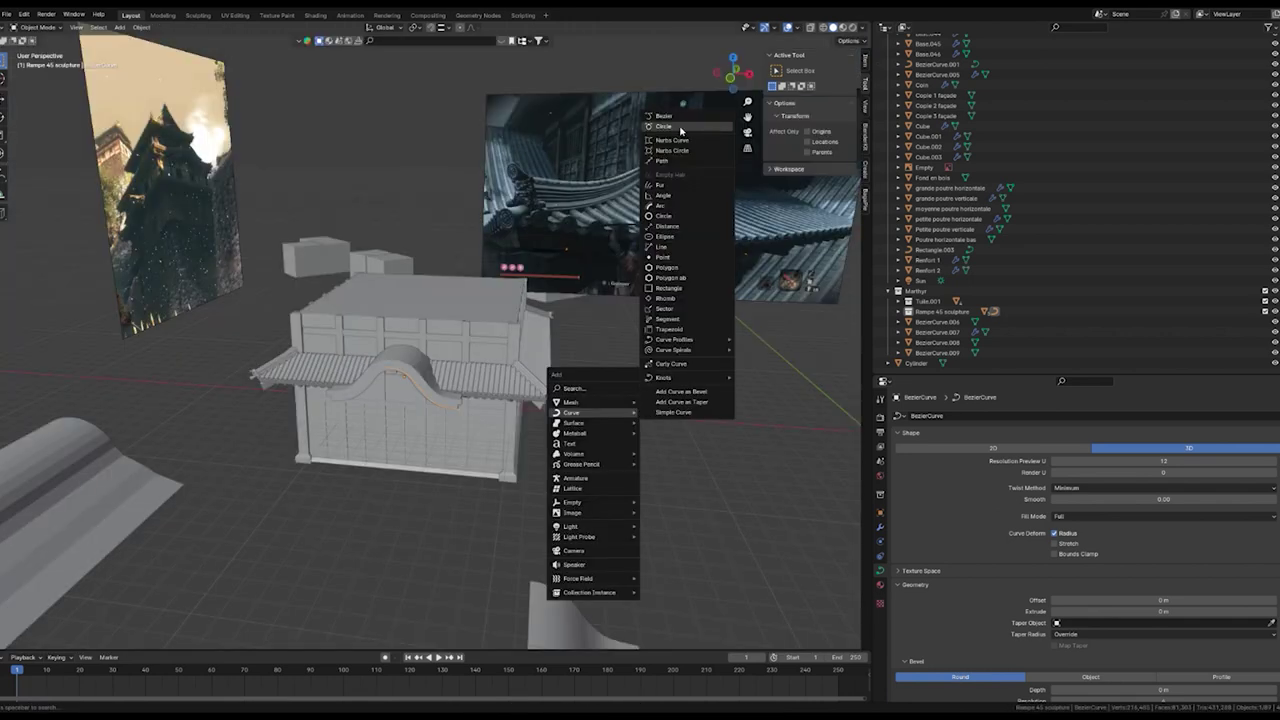
Add a Bezier Circle and set the gable curve's Bevel to Object using BezierCircle.
{"action": "left_click", "coordinate": [717, 357]}
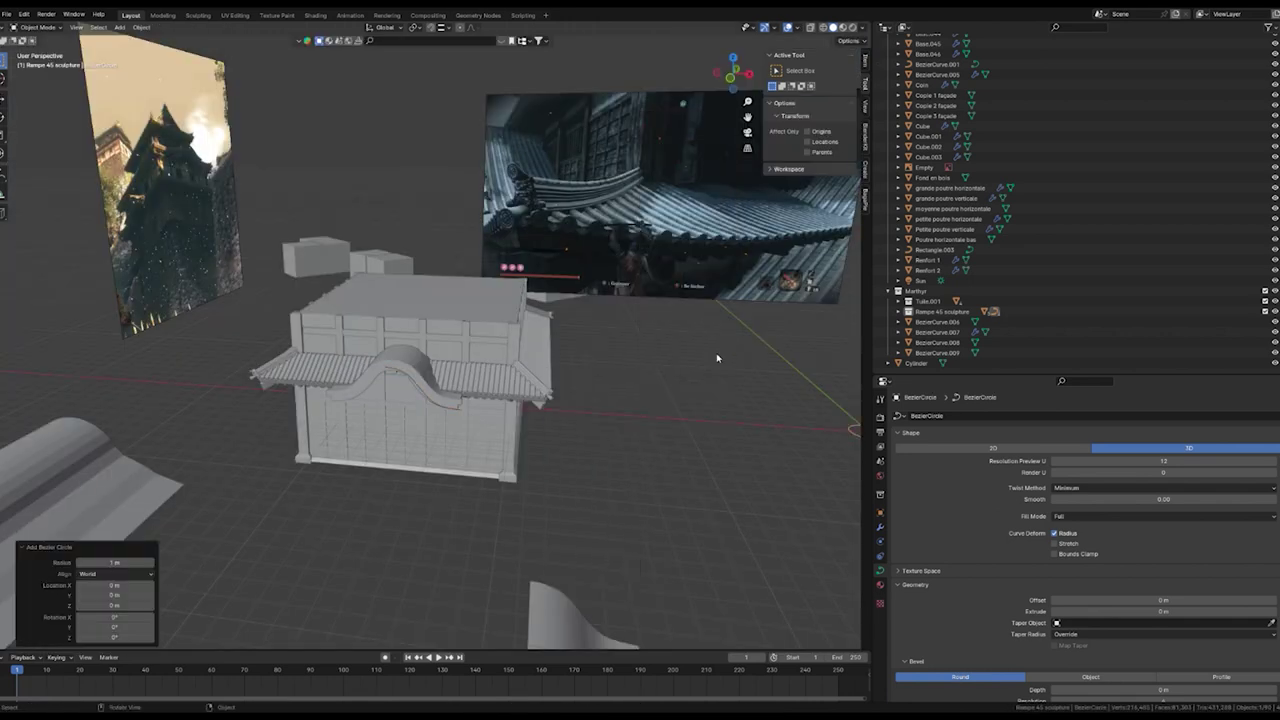
{"action": "left_click", "coordinate": [440, 406]}
{"action": "scroll", "coordinate": [1203, 611], "scroll_direction": "down", "scroll_amount": 2}
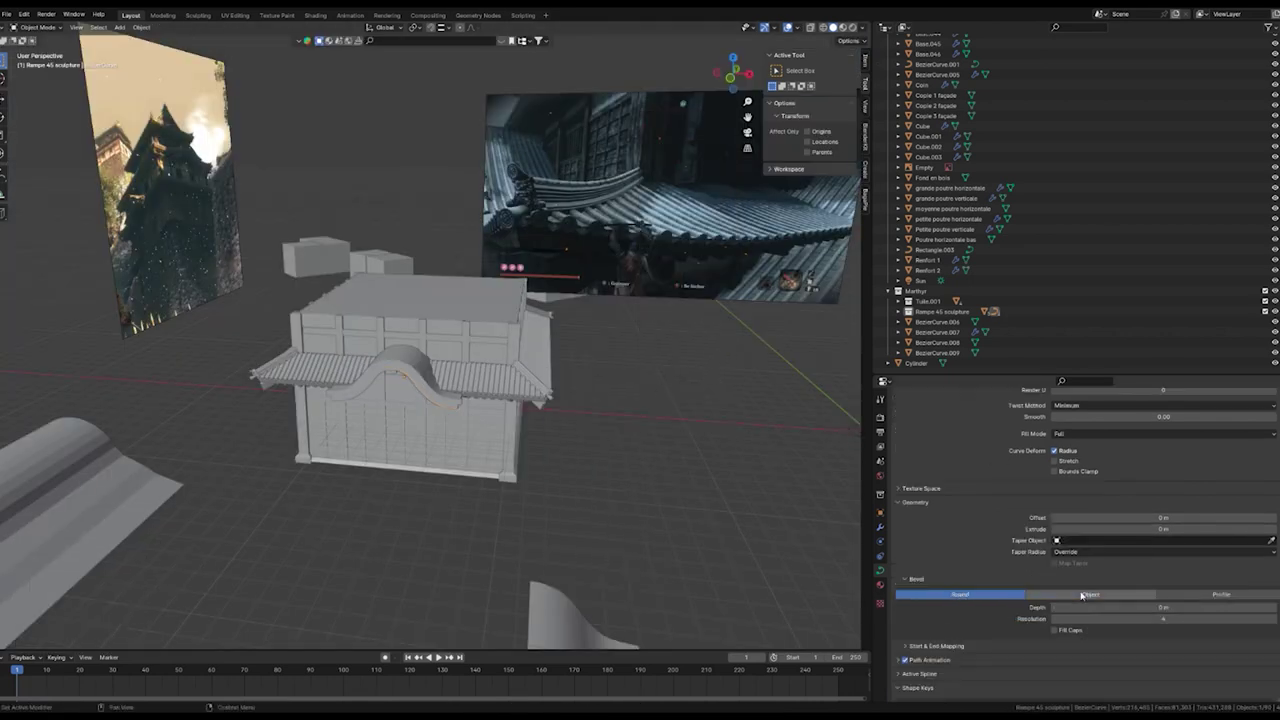
{"action": "left_click", "coordinate": [1090, 594]}
{"action": "left_click", "coordinate": [853, 430]}
{"action": "scroll", "coordinate": [853, 430], "scroll_direction": "down", "scroll_amount": 2}
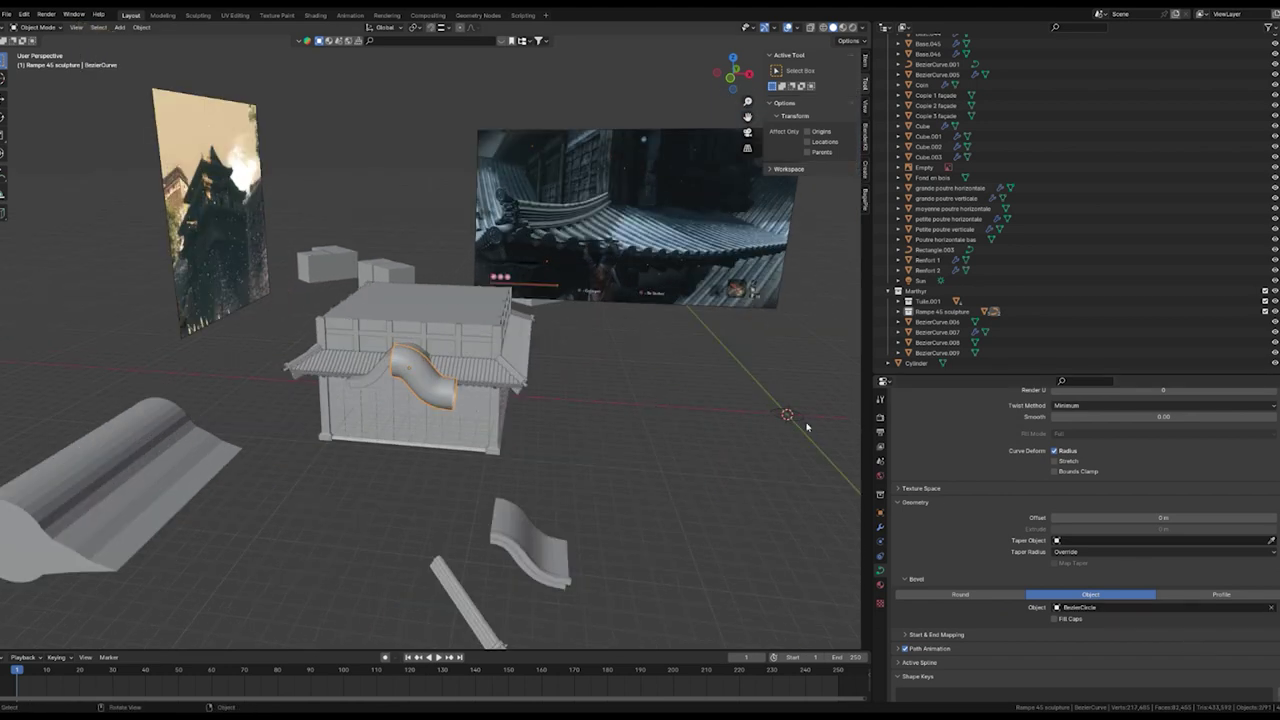
Place the Bezier circle profile beside the roof and rotate it 90° on X.
{"action": "left_click", "coordinate": [783, 423]}
{"action": "key", "text": "KP_7"}
{"action": "key", "text": "g"}
{"action": "left_click", "coordinate": [517, 534]}
{"action": "type", "text": "rx90"}
{"action": "key", "text": "Return"}
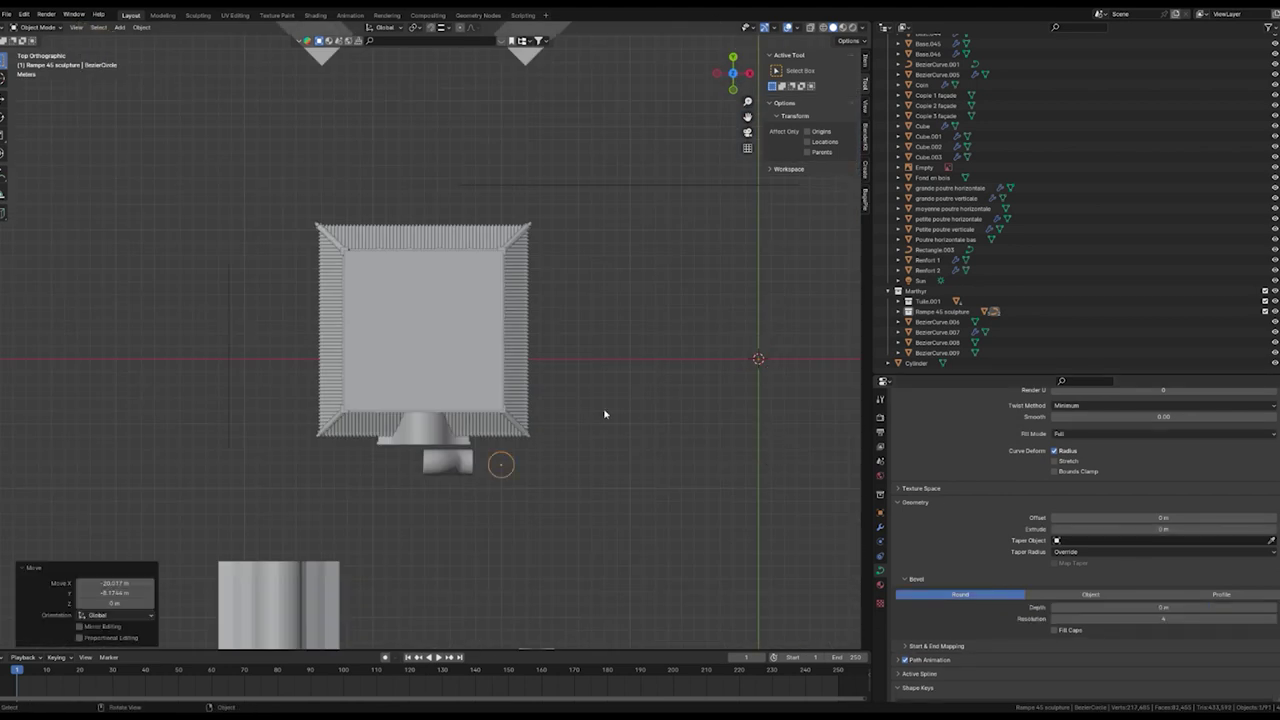
{"action": "middle_click_drag", "start_coordinate": [600, 403], "coordinate": [604, 413]}
{"action": "key", "text": "KP_1"}
{"action": "scroll", "coordinate": [604, 413], "scroll_direction": "up", "scroll_amount": 3}
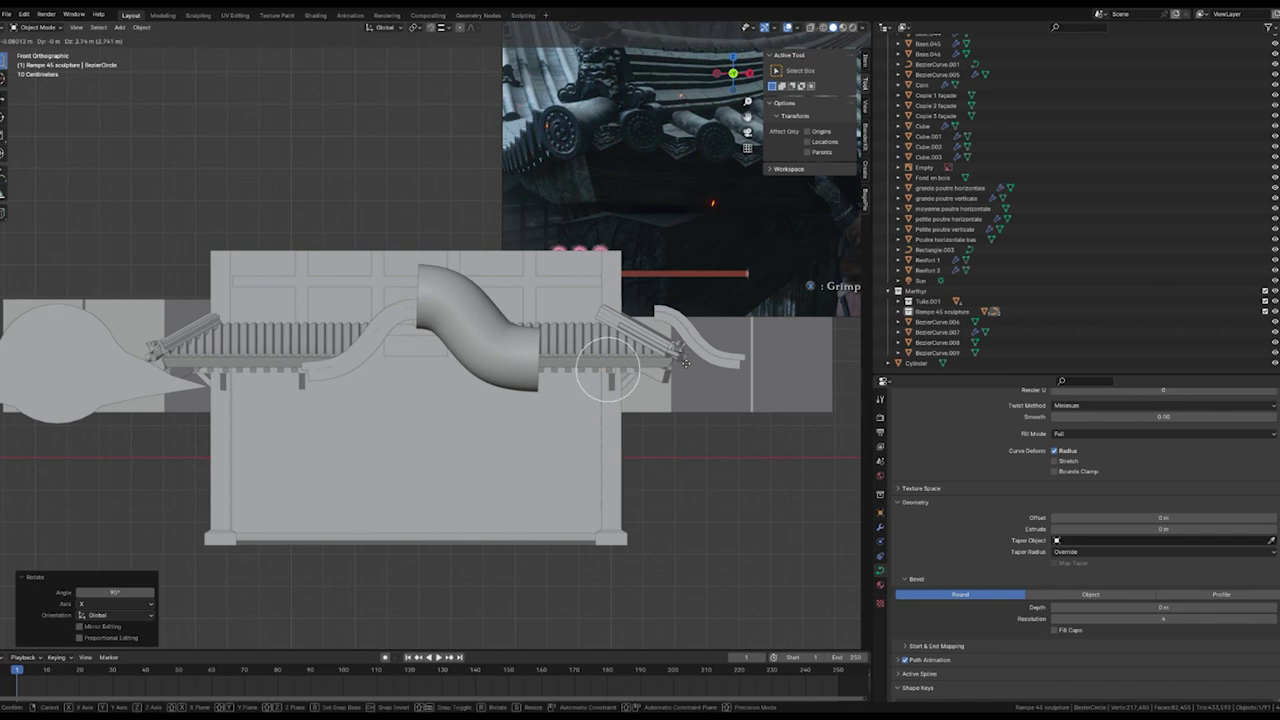
{"action": "scroll", "coordinate": [640, 360], "scroll_direction": "up", "scroll_amount": 1}
{"action": "key", "text": "g"}
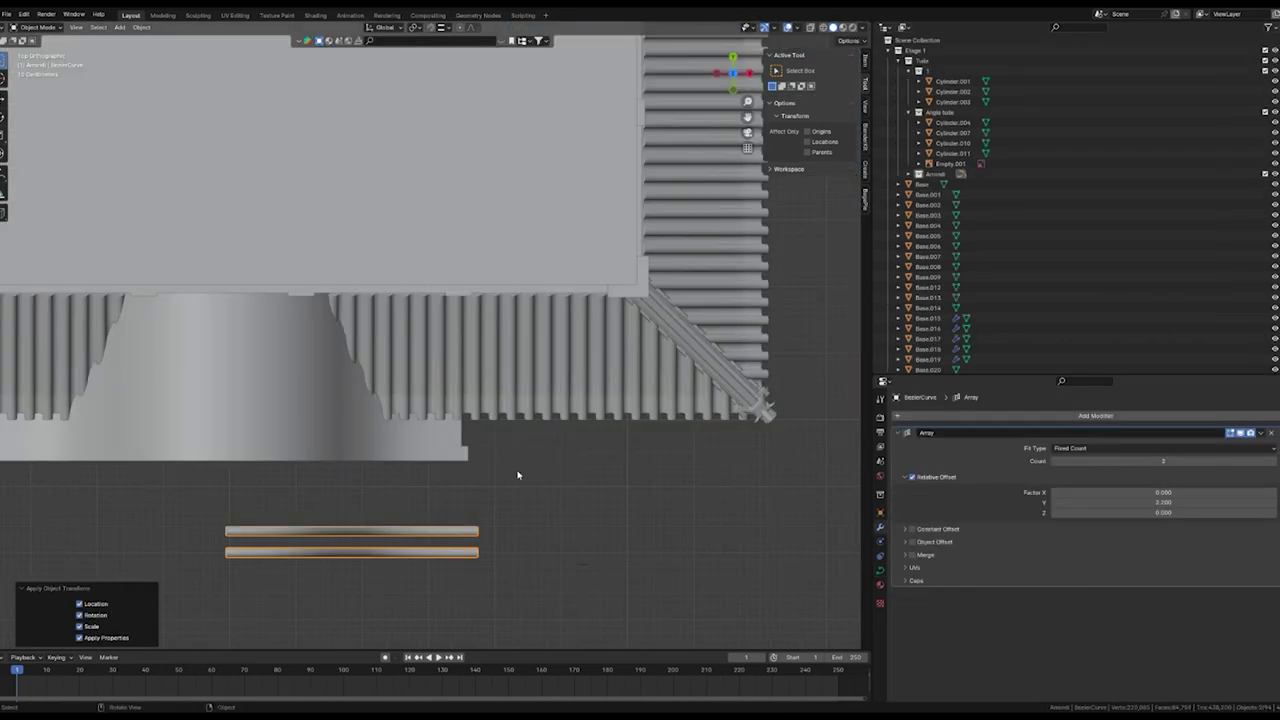
Duplicate the ridge curves along X and make the profile's top point a sharp Vector tip.
{"action": "key", "text": "shift+d"}
{"action": "key", "text": "x"}
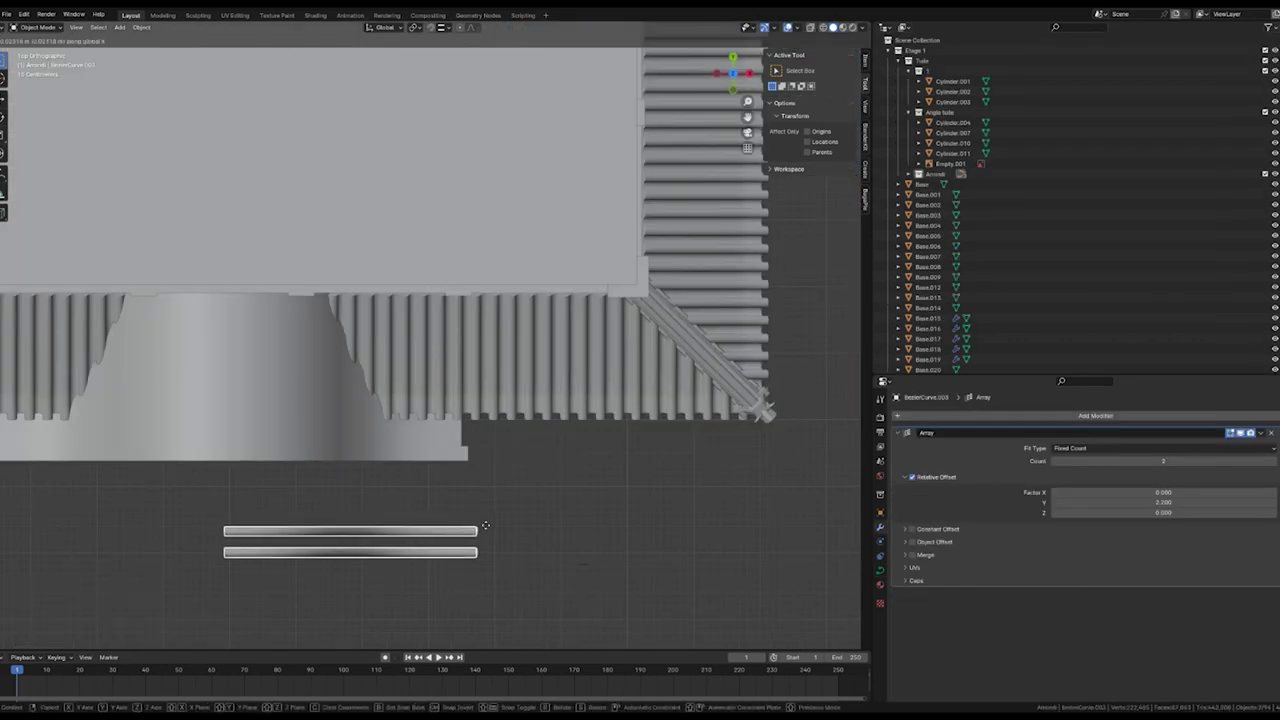
{"action": "left_click", "coordinate": [520, 560]}
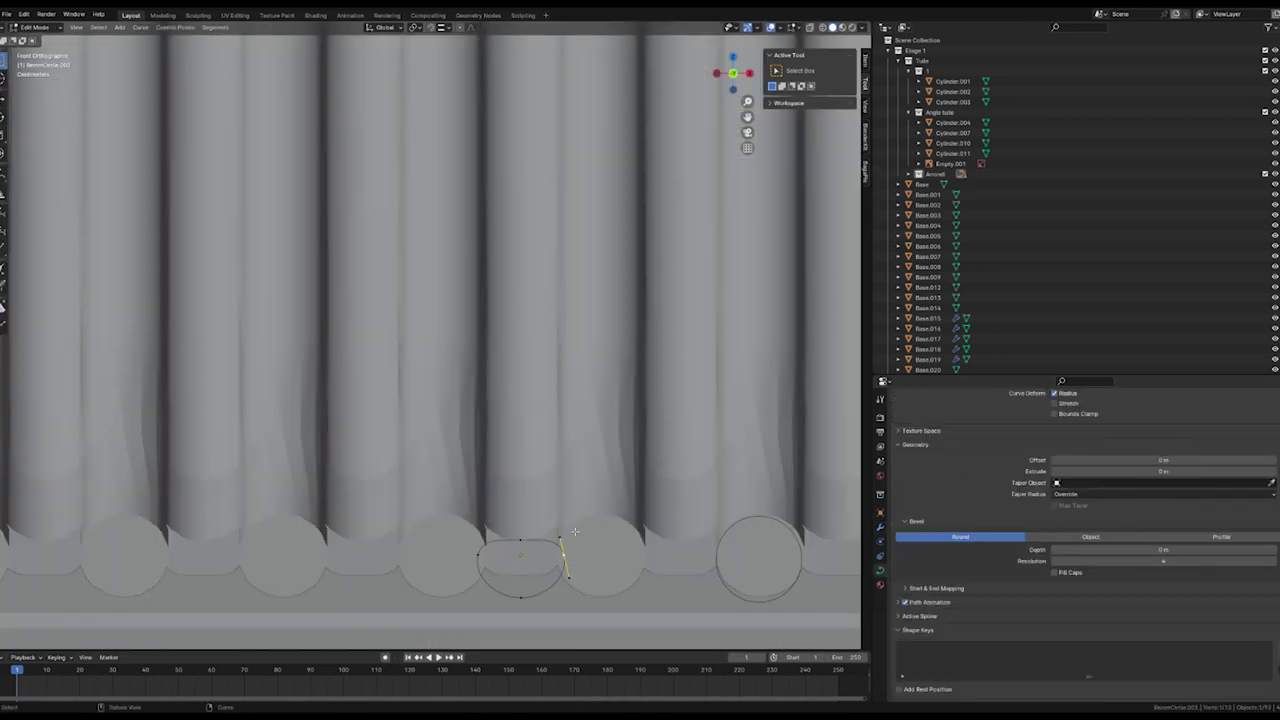
{"action": "left_click", "coordinate": [570, 520]}
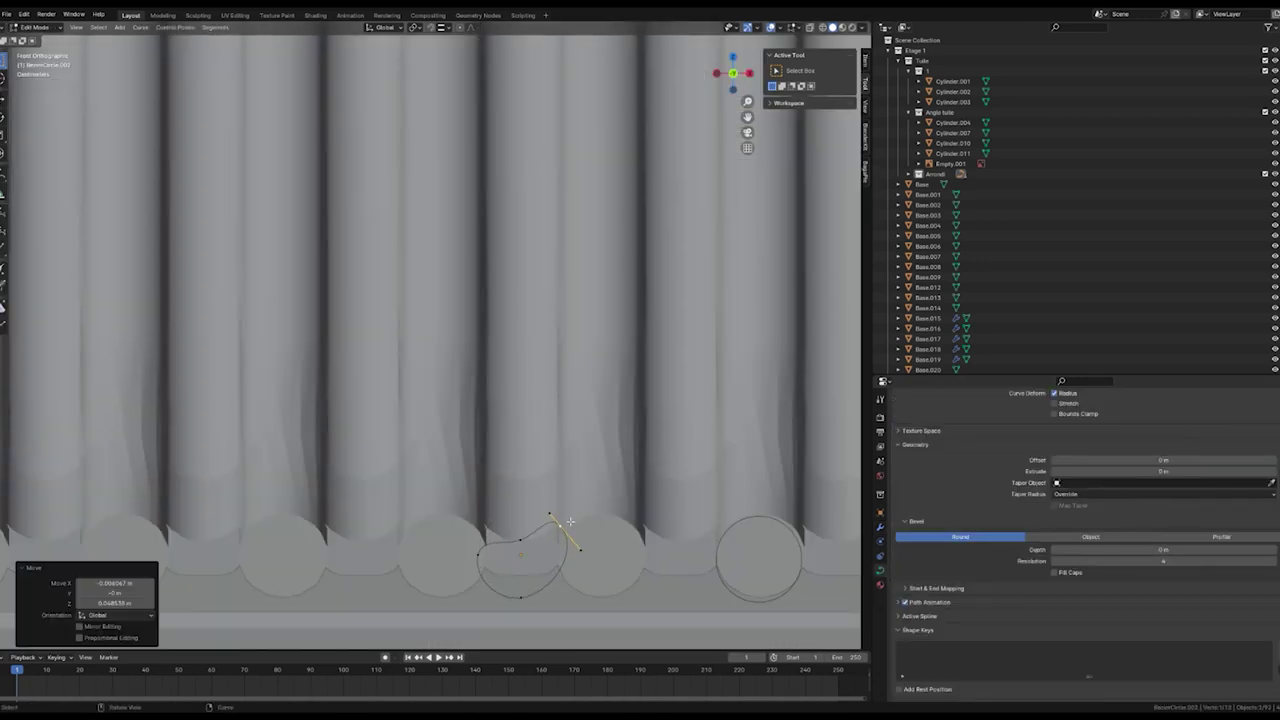
{"action": "key", "text": "v"}
{"action": "left_click", "coordinate": [534, 529]}
{"action": "key", "text": "v"}
{"action": "left_click", "coordinate": [465, 543]}
{"action": "key", "text": "g"}
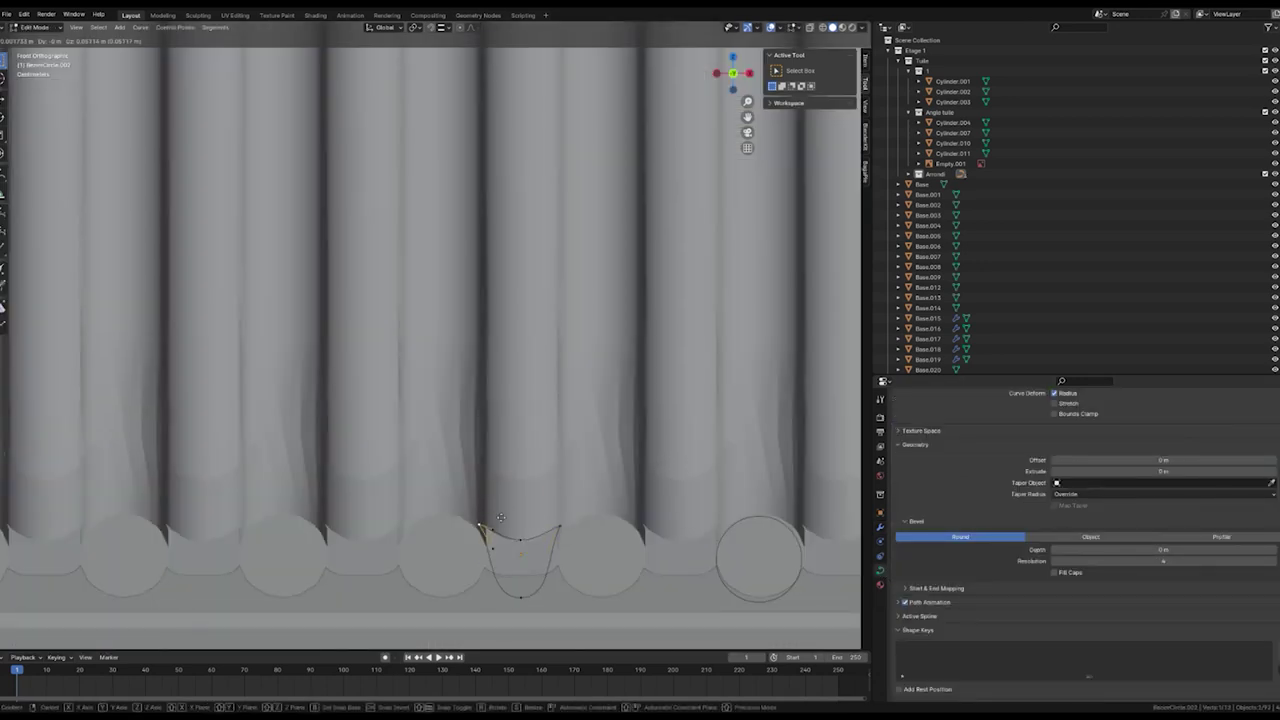
{"action": "left_click", "coordinate": [500, 517]}
Reshape the profile's bottom point and handles, and extrude a new point to the lower left.
{"action": "left_click", "coordinate": [520, 596]}
{"action": "key", "text": "g"}
{"action": "left_click", "coordinate": [544, 574]}
{"action": "right_click", "coordinate": [544, 574]}
{"action": "left_click", "coordinate": [520, 450]}
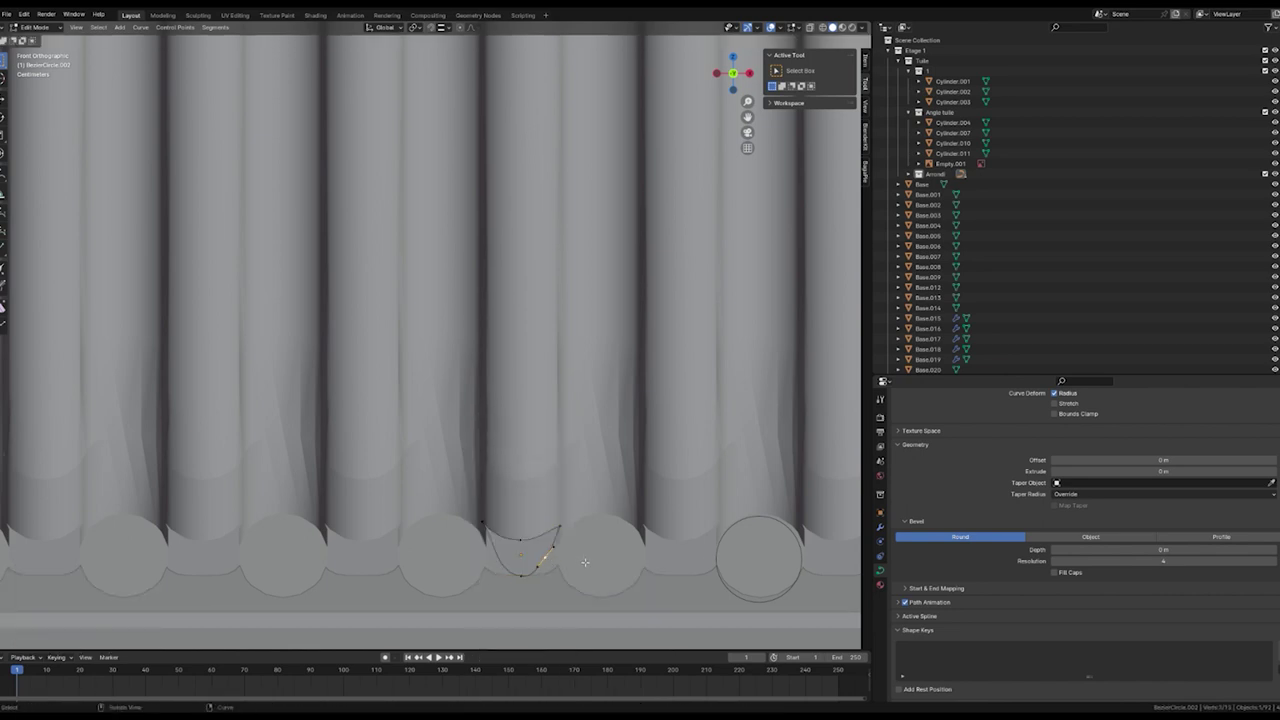
{"action": "key", "text": "g"}
{"action": "left_click", "coordinate": [580, 566]}
{"action": "key", "text": "g"}
{"action": "left_click", "coordinate": [530, 555]}
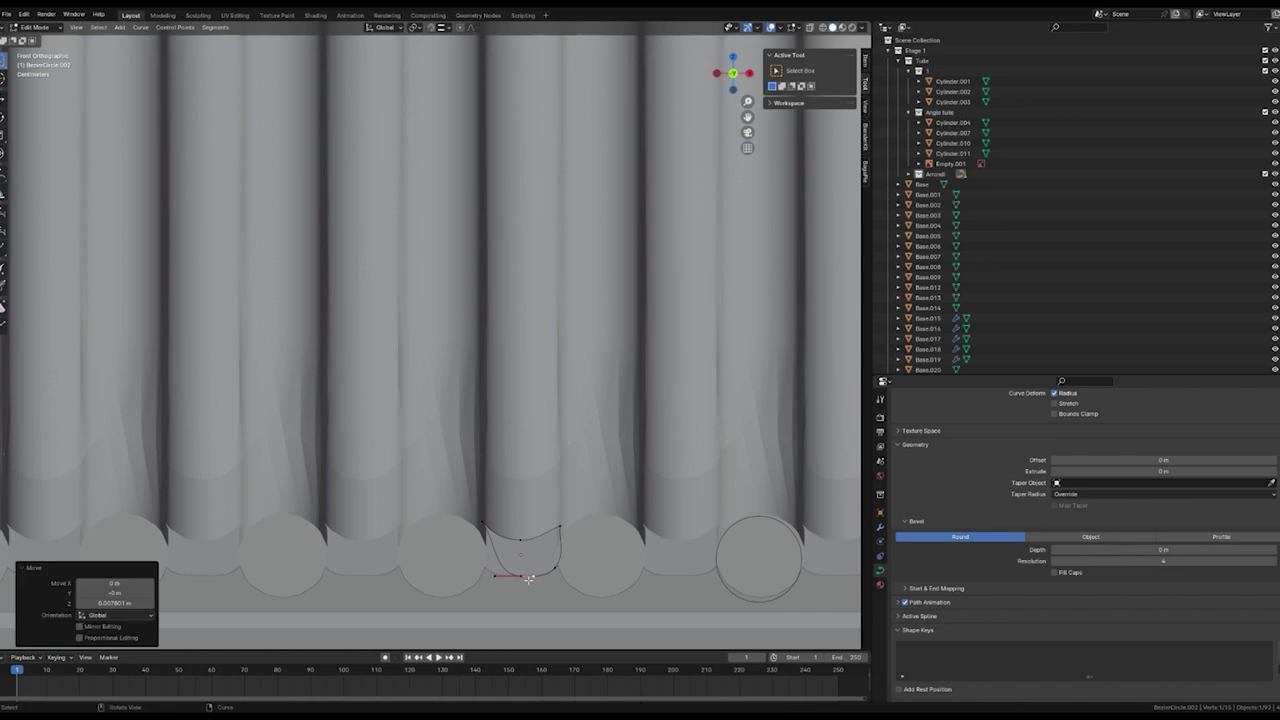
{"action": "right_click", "coordinate": [522, 541]}
{"action": "left_click", "coordinate": [490, 444]}
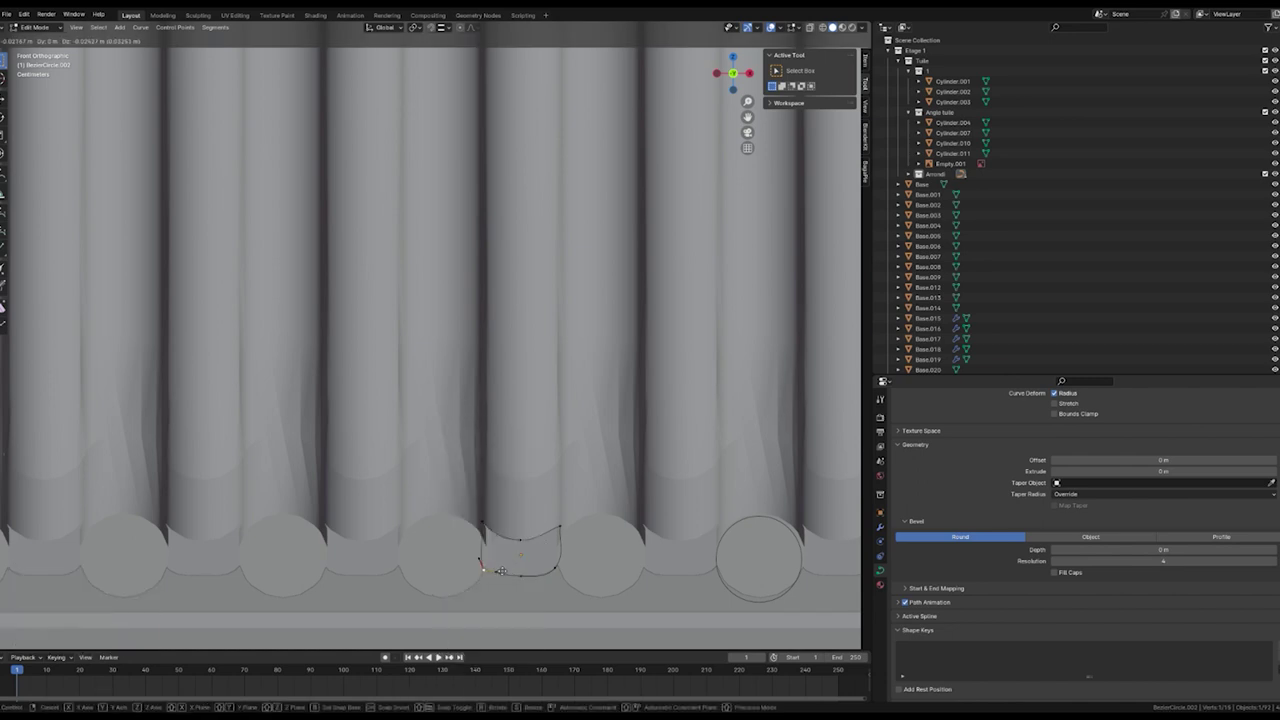
{"action": "left_click", "coordinate": [488, 566]}
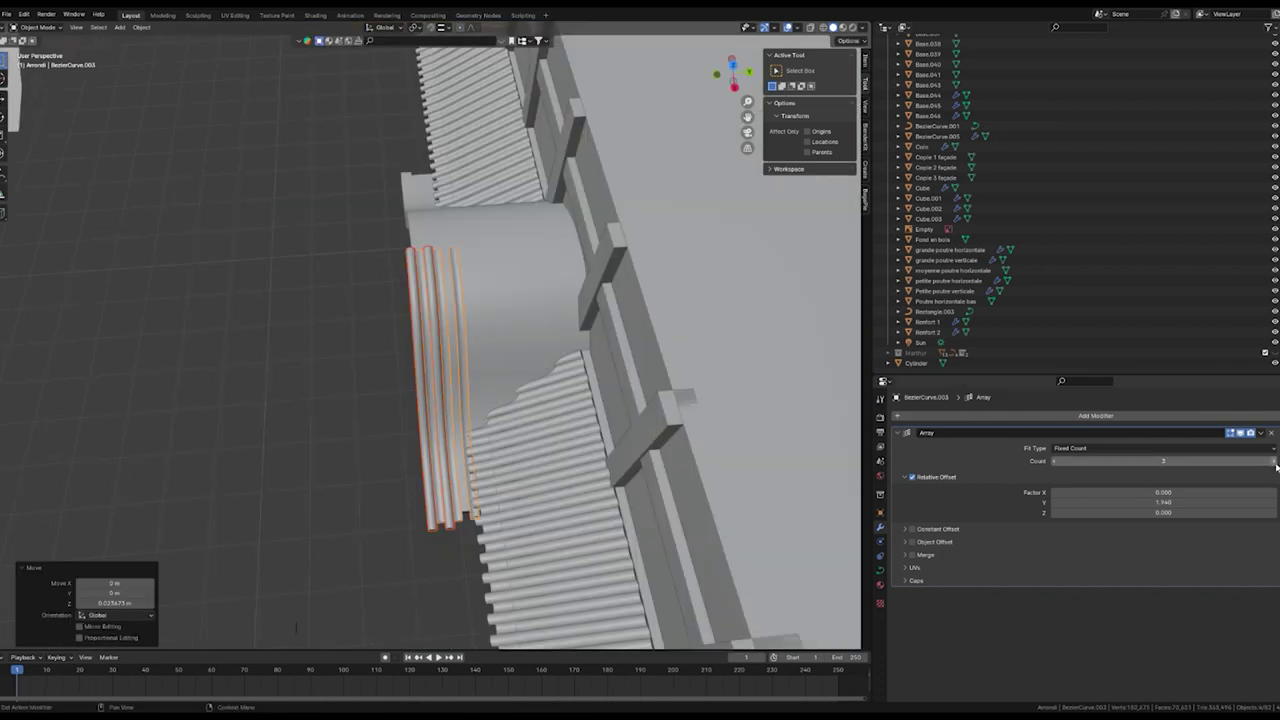
Raise the Array copy count and set the Cube.004 ornament on the gable peak, shifted along Y.
{"action": "left_click", "coordinate": [1274, 462]}
{"action": "left_click", "coordinate": [1274, 462]}
{"action": "left_click", "coordinate": [1274, 462]}
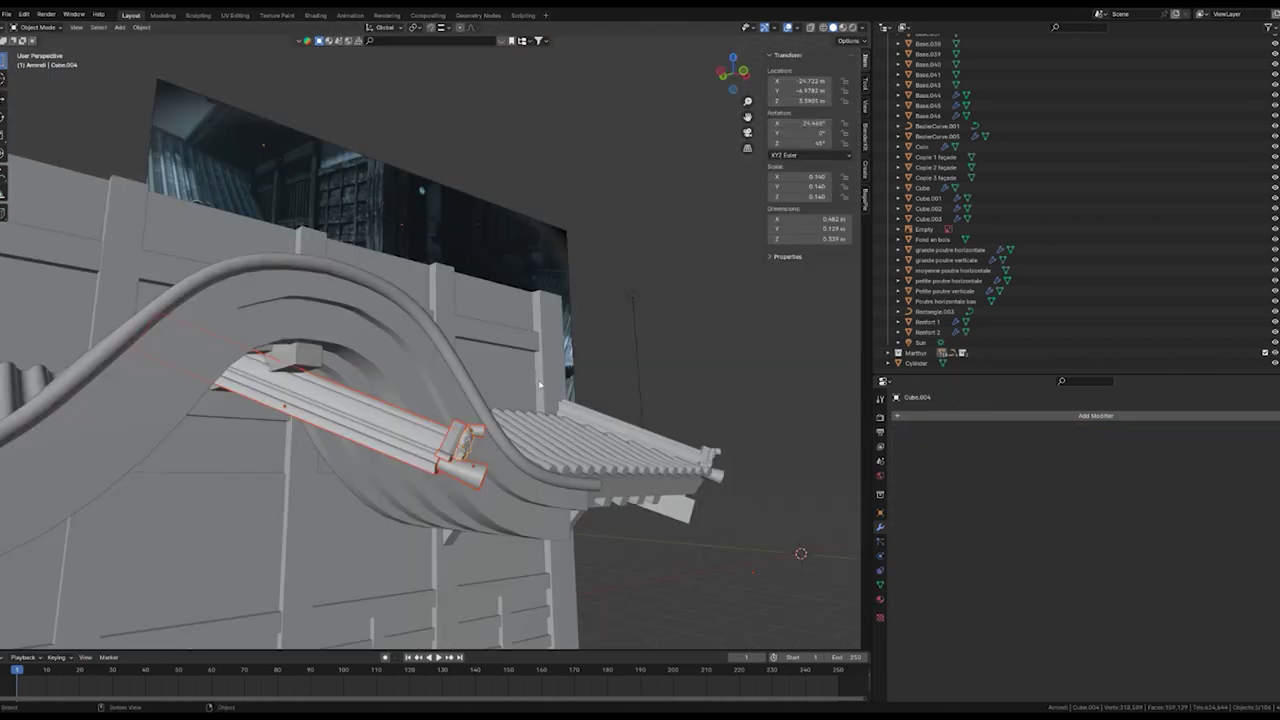
{"action": "key", "text": "g"}
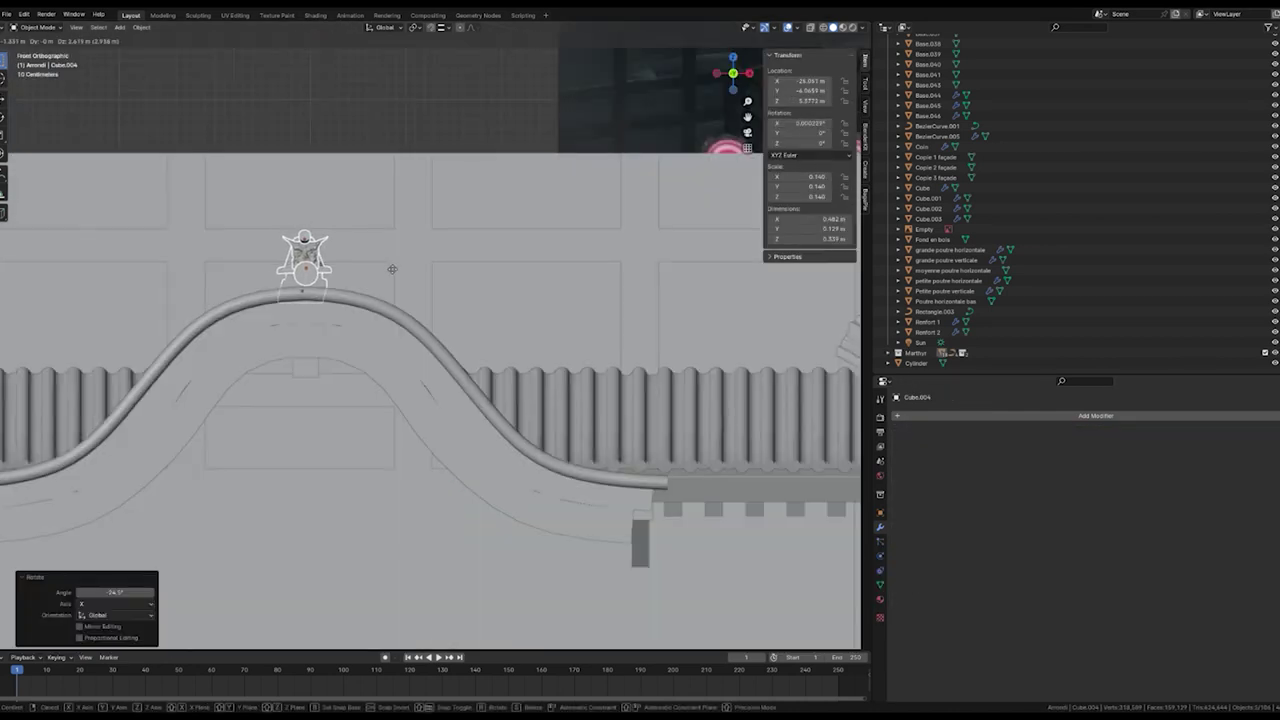
{"action": "left_click", "coordinate": [392, 269]}
{"action": "key", "text": "KP_7"}
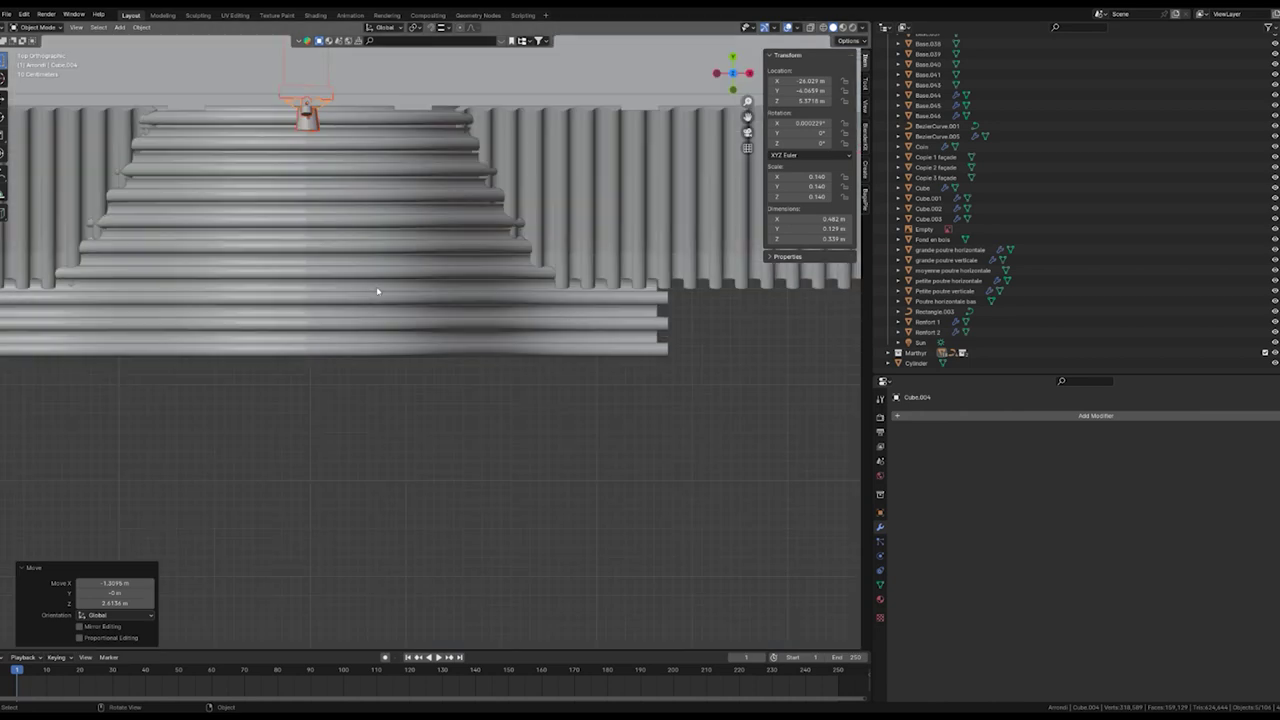
{"action": "key", "text": "g"}
{"action": "key", "text": "y"}
{"action": "left_click", "coordinate": [388, 499]}
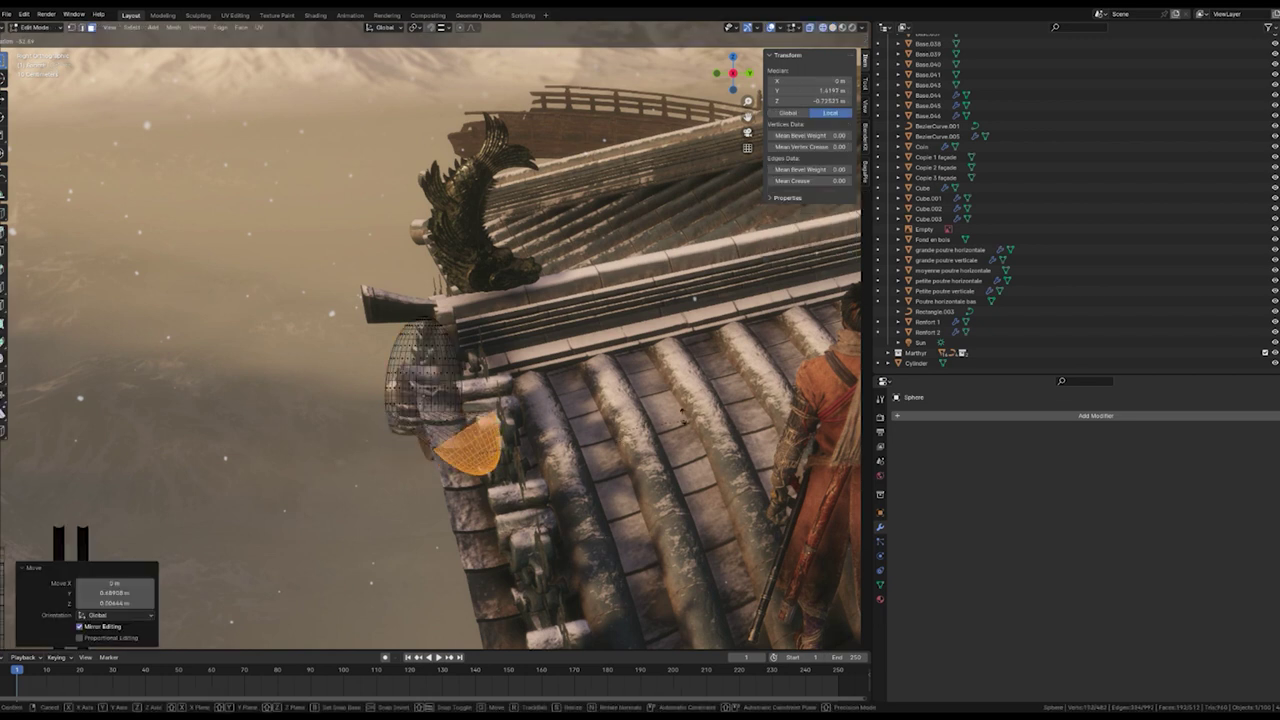
Move the sphere's selected face regions to bend it into a crescent.
{"action": "key", "text": "g"}
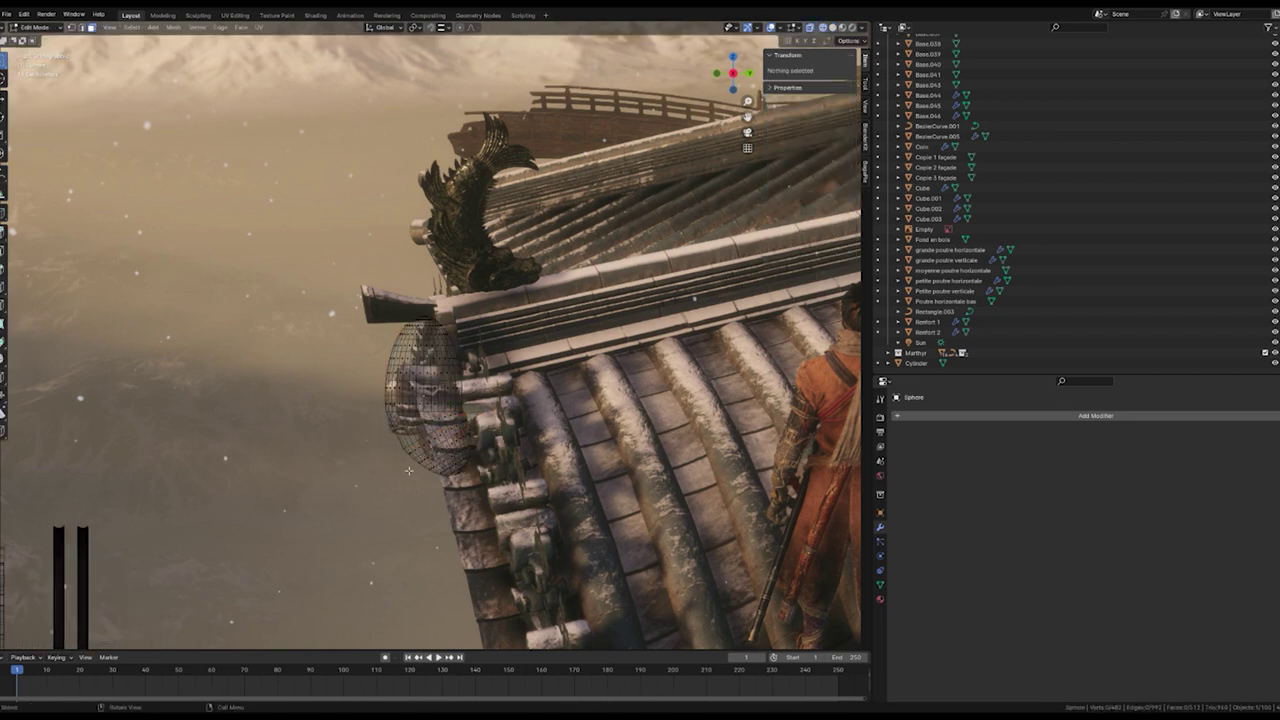
{"action": "left_click", "coordinate": [597, 398]}
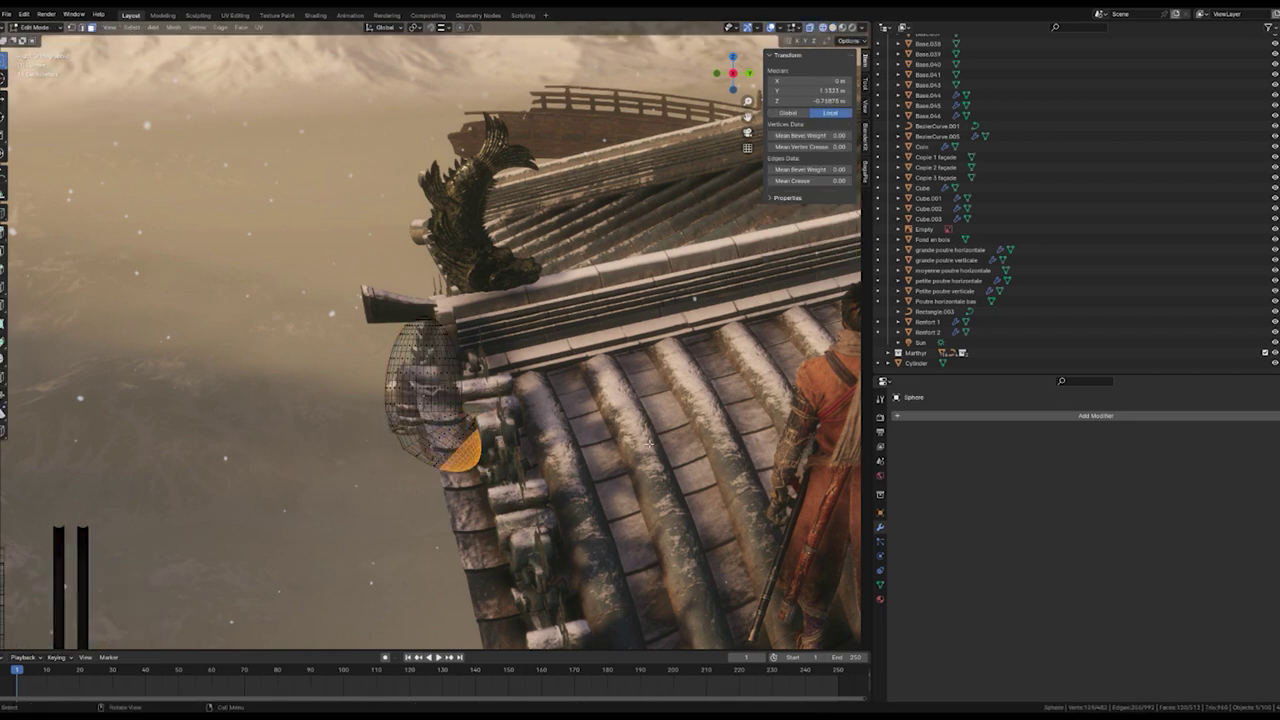
{"action": "key", "text": "g"}
{"action": "left_click", "coordinate": [574, 473]}
{"action": "scroll", "coordinate": [597, 436], "scroll_direction": "up", "scroll_amount": 2}
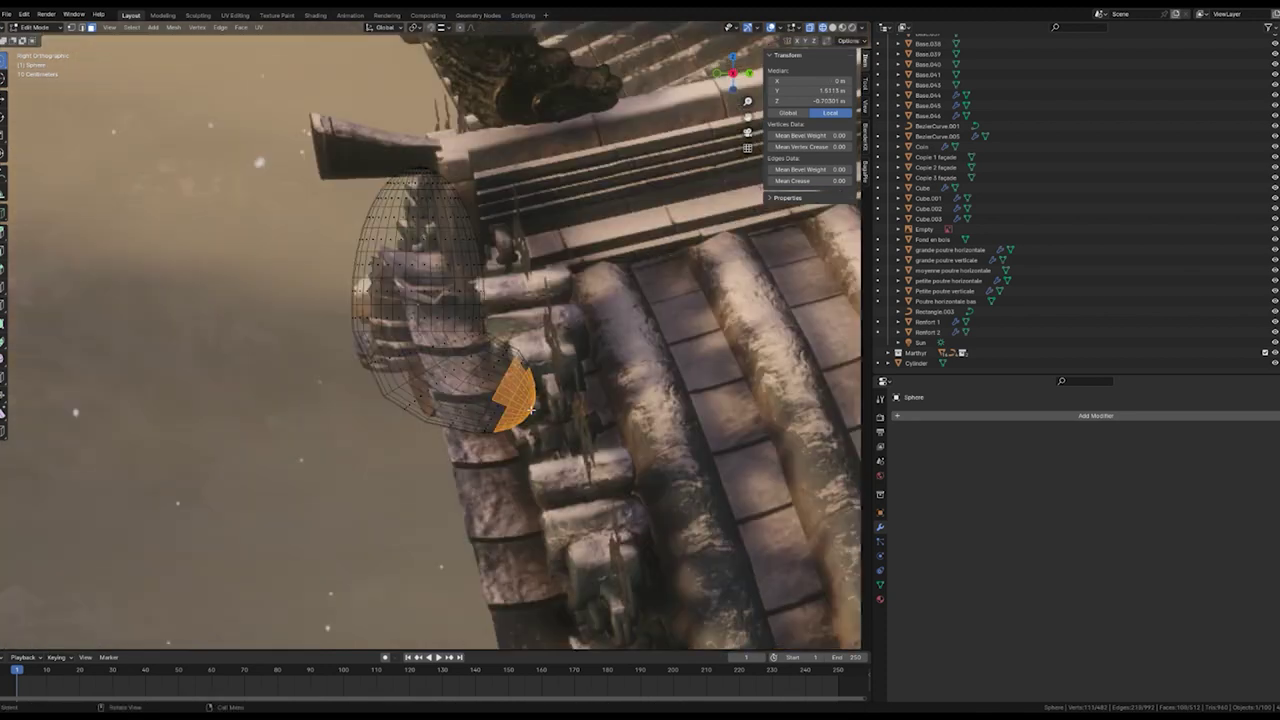
{"action": "scroll", "coordinate": [597, 436], "scroll_direction": "up", "scroll_amount": 2}
{"action": "key", "text": "g"}
{"action": "left_click", "coordinate": [651, 398]}
{"action": "scroll", "coordinate": [651, 398], "scroll_direction": "down", "scroll_amount": 2}
{"action": "scroll", "coordinate": [651, 398], "scroll_direction": "down", "scroll_amount": 2}
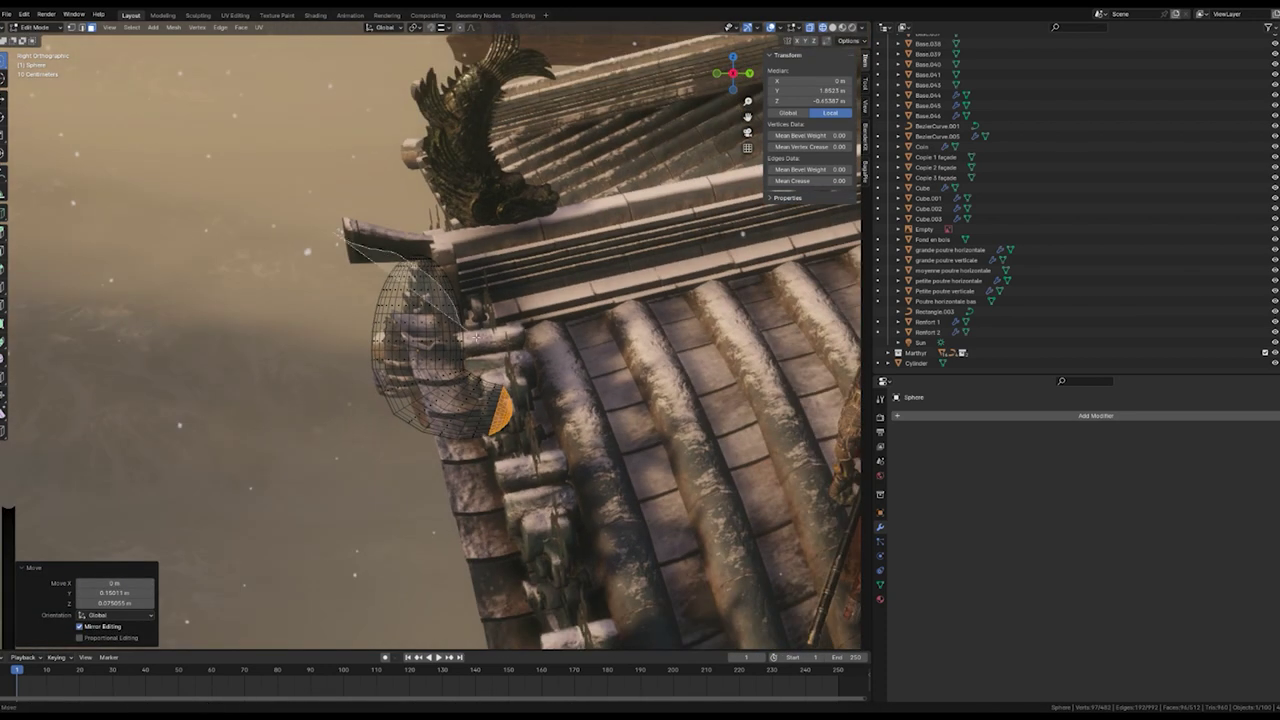
Tilt and reposition the sphere's top cap into a smooth hook, ready for sculpting with the Draw brush.
{"action": "key", "text": "g"}
{"action": "key", "text": "r"}
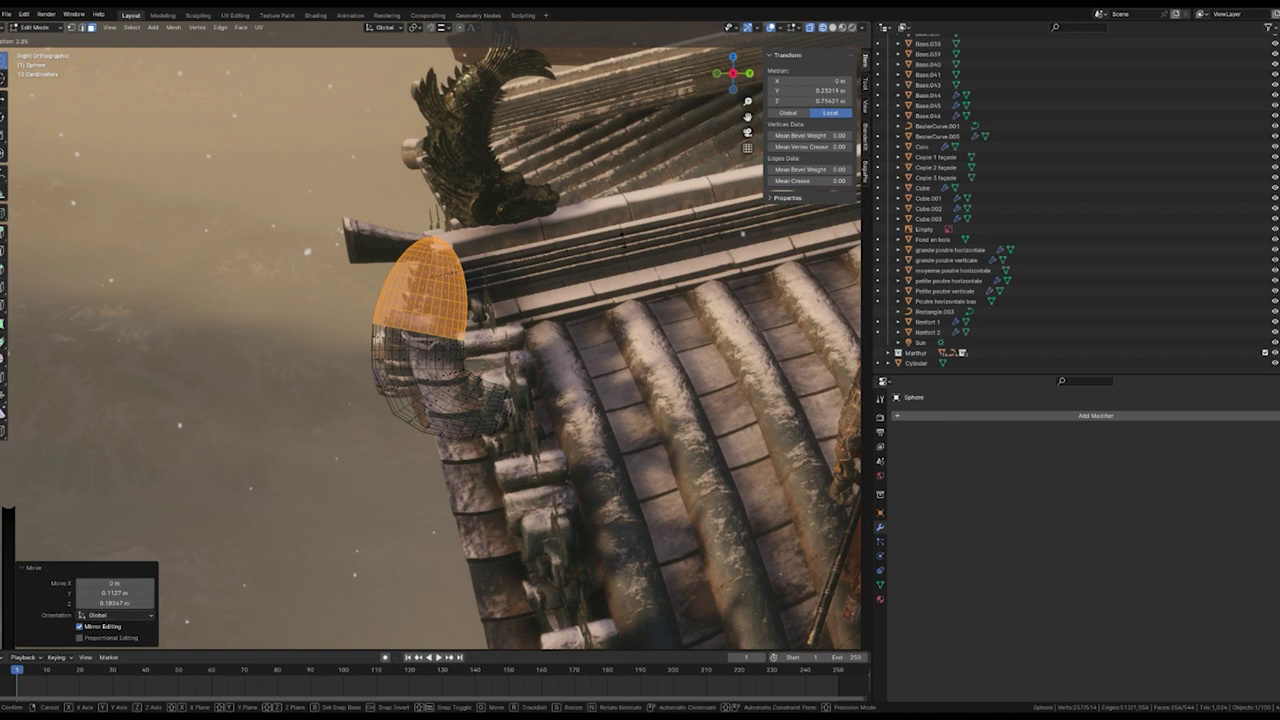
{"action": "left_click", "coordinate": [612, 240]}
{"action": "key", "text": "g"}
{"action": "left_click", "coordinate": [611, 239]}
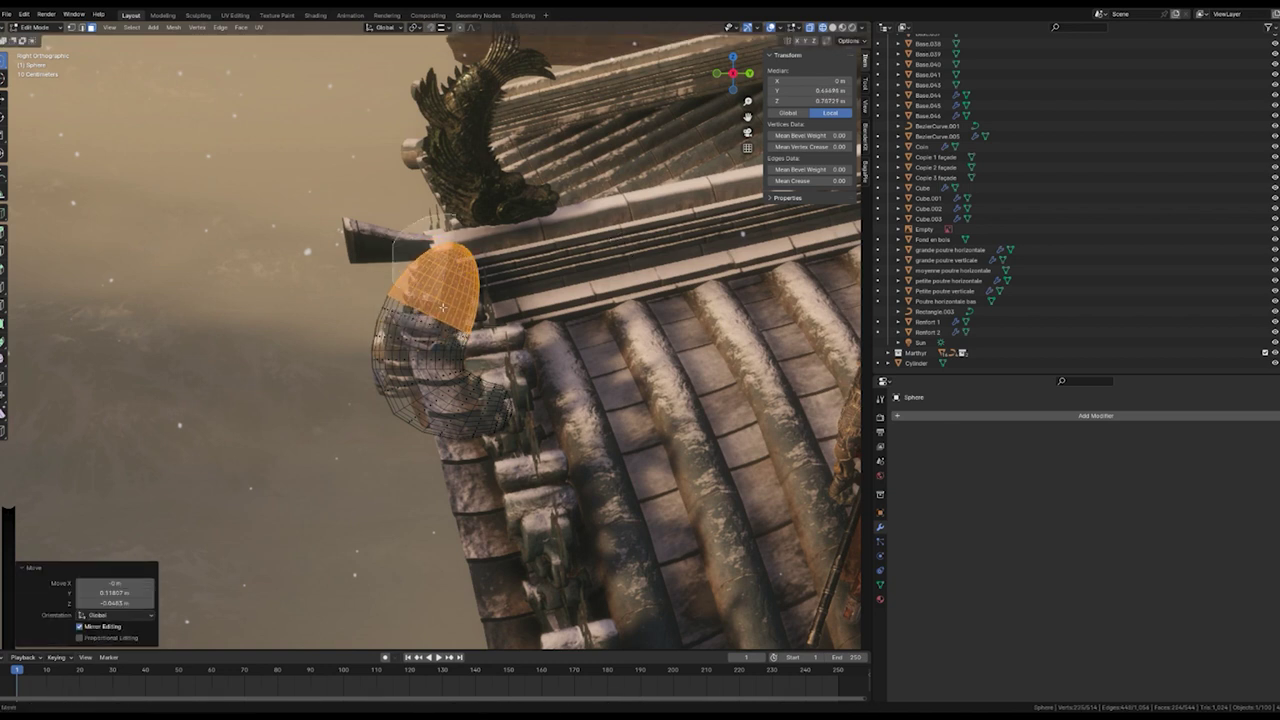
{"action": "key", "text": "g"}
{"action": "left_click", "coordinate": [600, 243]}
{"action": "key", "text": "r"}
{"action": "left_click", "coordinate": [605, 281]}
{"action": "key", "text": "g"}
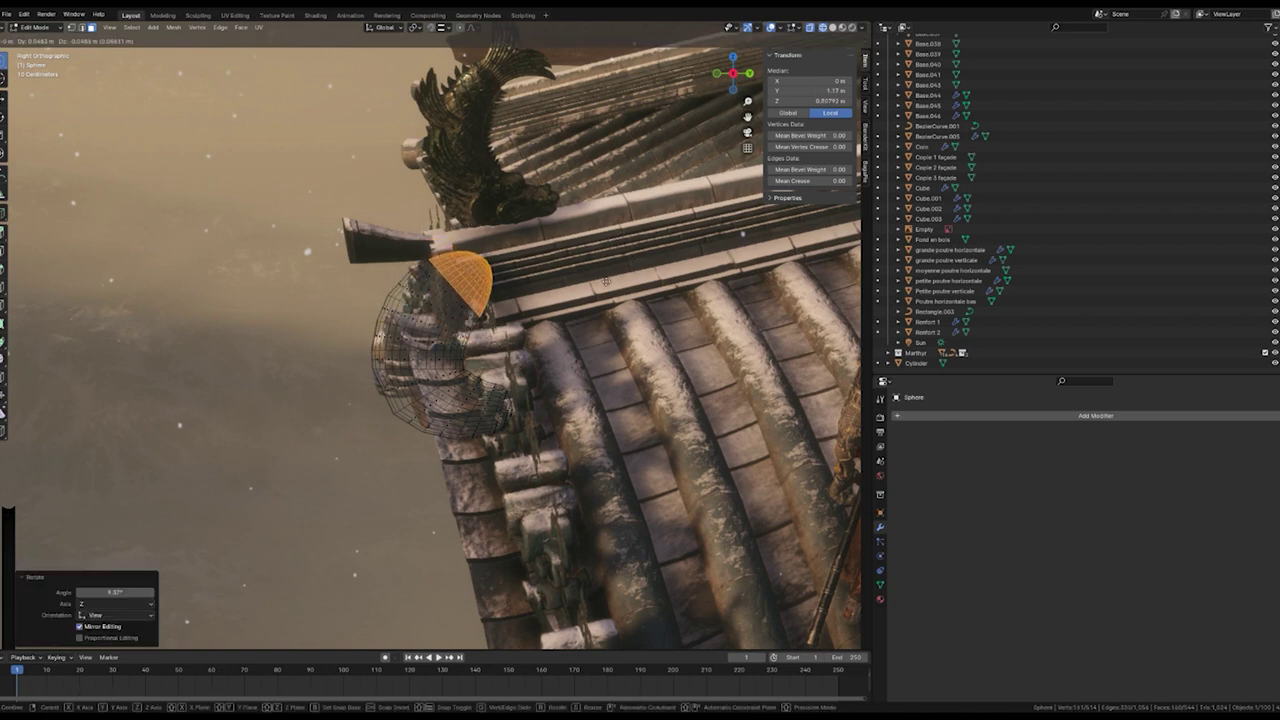
{"action": "left_click", "coordinate": [605, 283]}
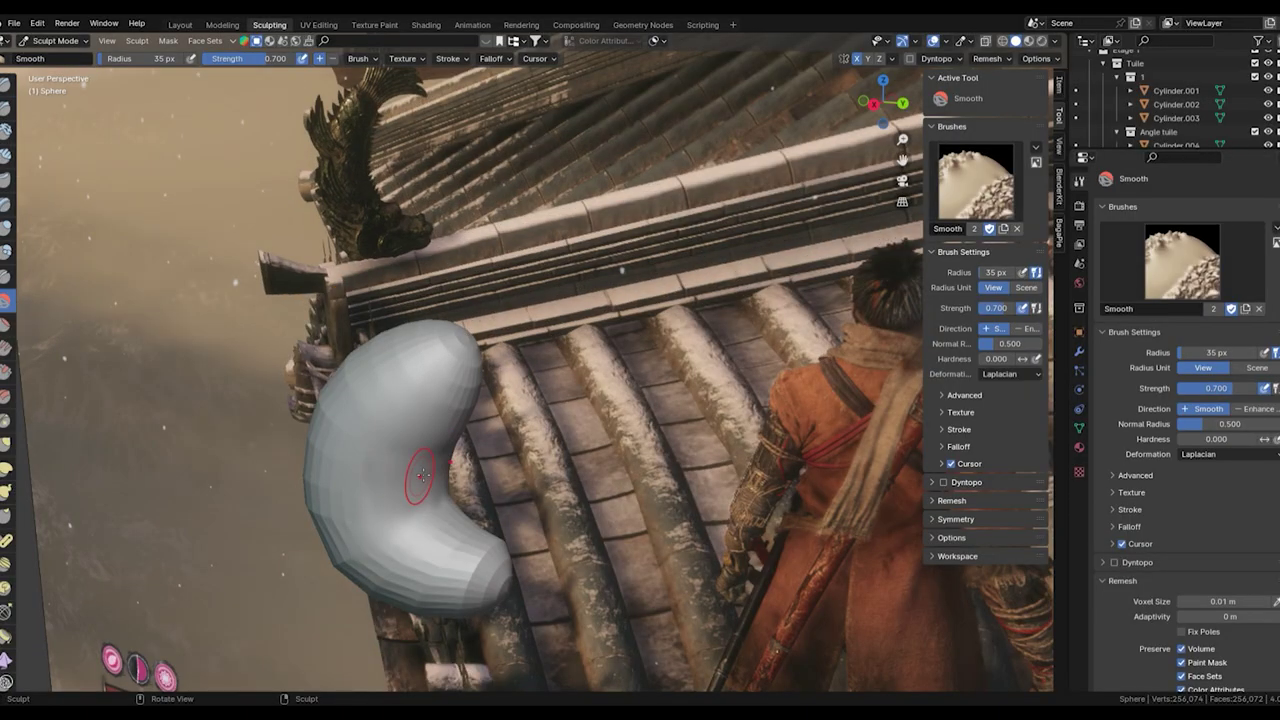
{"action": "key", "text": "x"}
{"action": "middle_click_drag", "start_coordinate": [458, 512], "coordinate": [548, 497]}
Build up volume on the crescent with the Draw brush set to add.
{"action": "key", "text": "shift+s"}
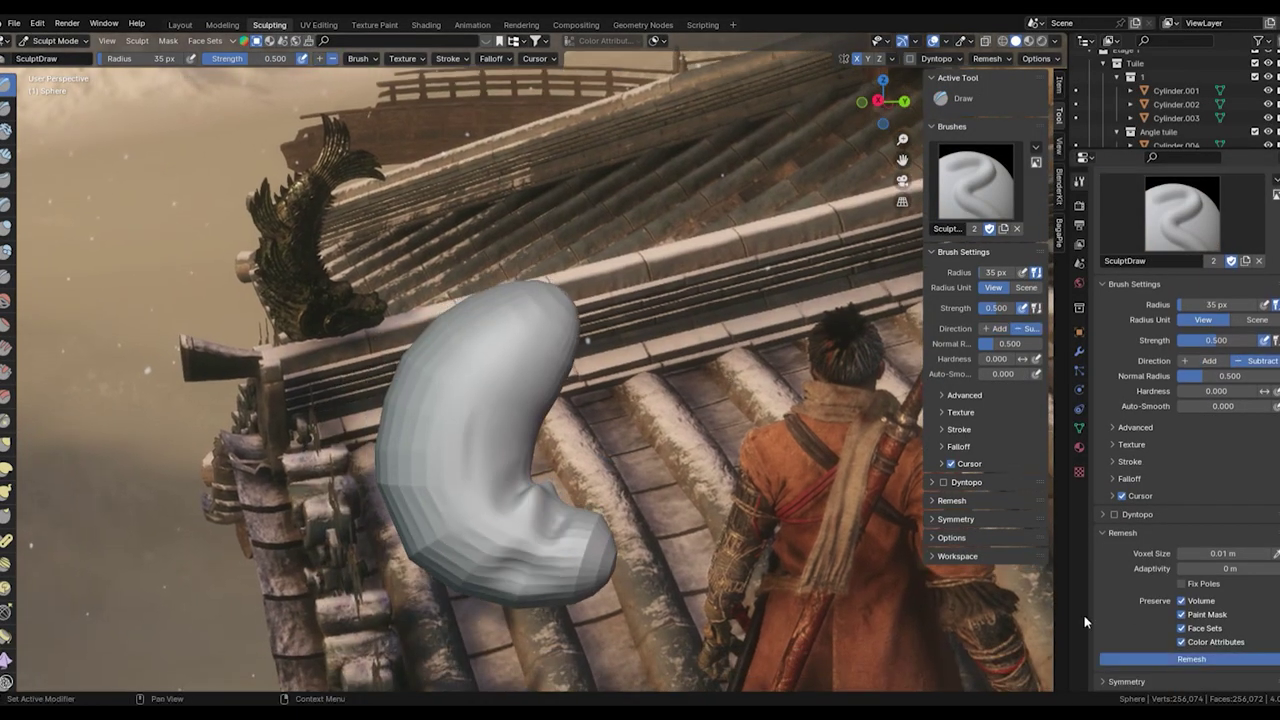
{"action": "key", "text": "x"}
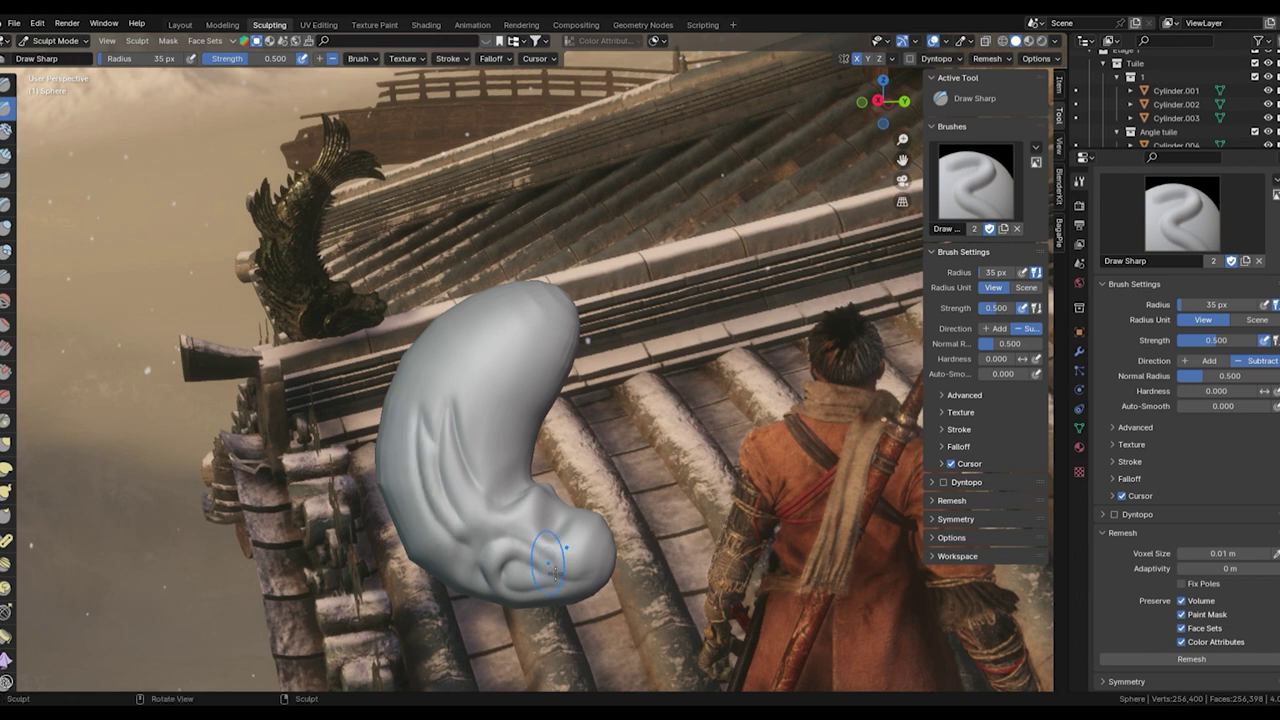
{"action": "left_click", "coordinate": [1209, 361]}
{"action": "middle_click_drag", "start_coordinate": [600, 380], "coordinate": [445, 370]}
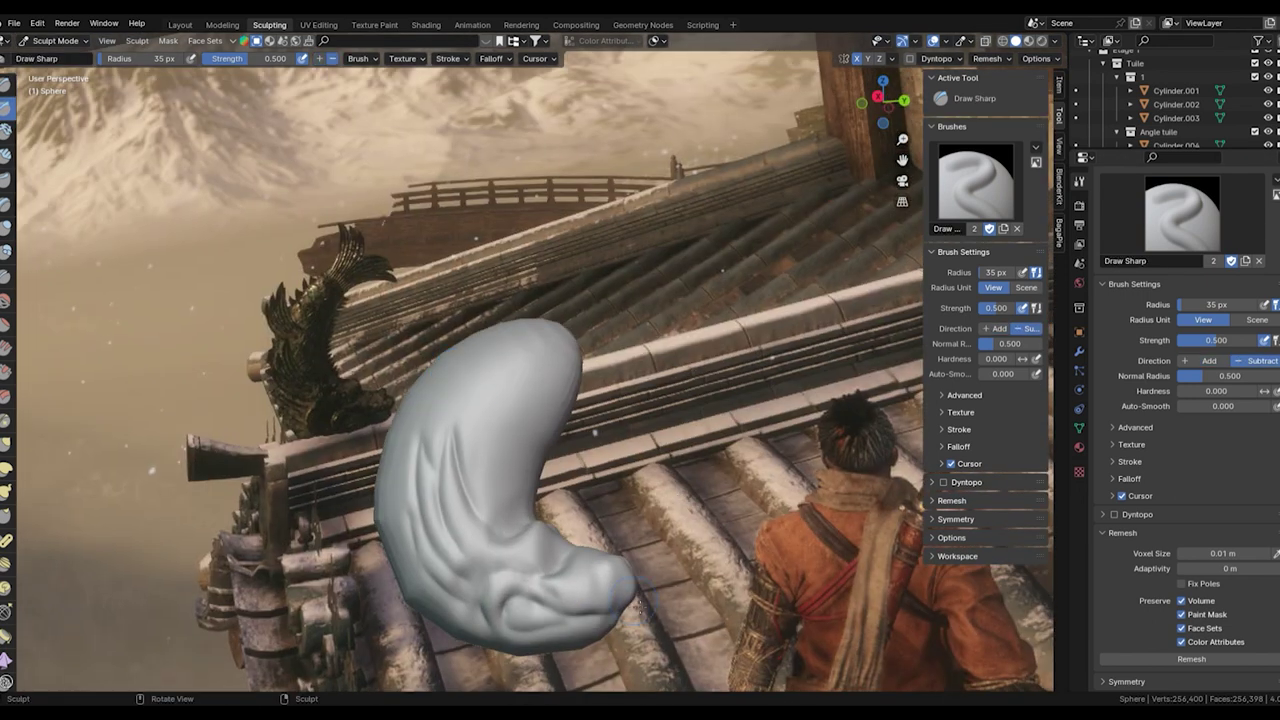
{"action": "middle_click_drag", "start_coordinate": [640, 605], "coordinate": [543, 487]}
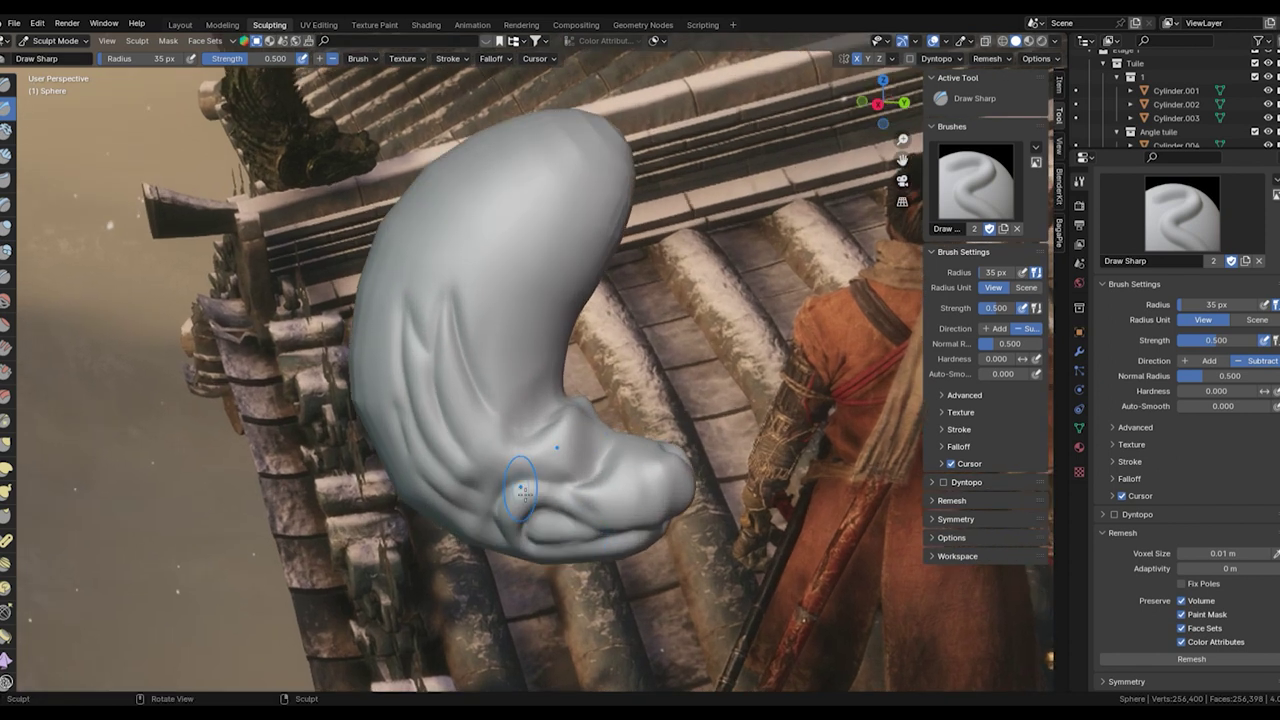
{"action": "mouse_move", "coordinate": [519, 541]}
{"action": "middle_mouse_down"}
{"action": "mouse_move", "coordinate": [560, 457]}
{"action": "mouse_move", "coordinate": [700, 456]}
{"action": "middle_mouse_up"}
Refine the crescent's grooves and head with the Draw and Smooth brushes, then Draw Sharp.
{"action": "key", "text": "x"}
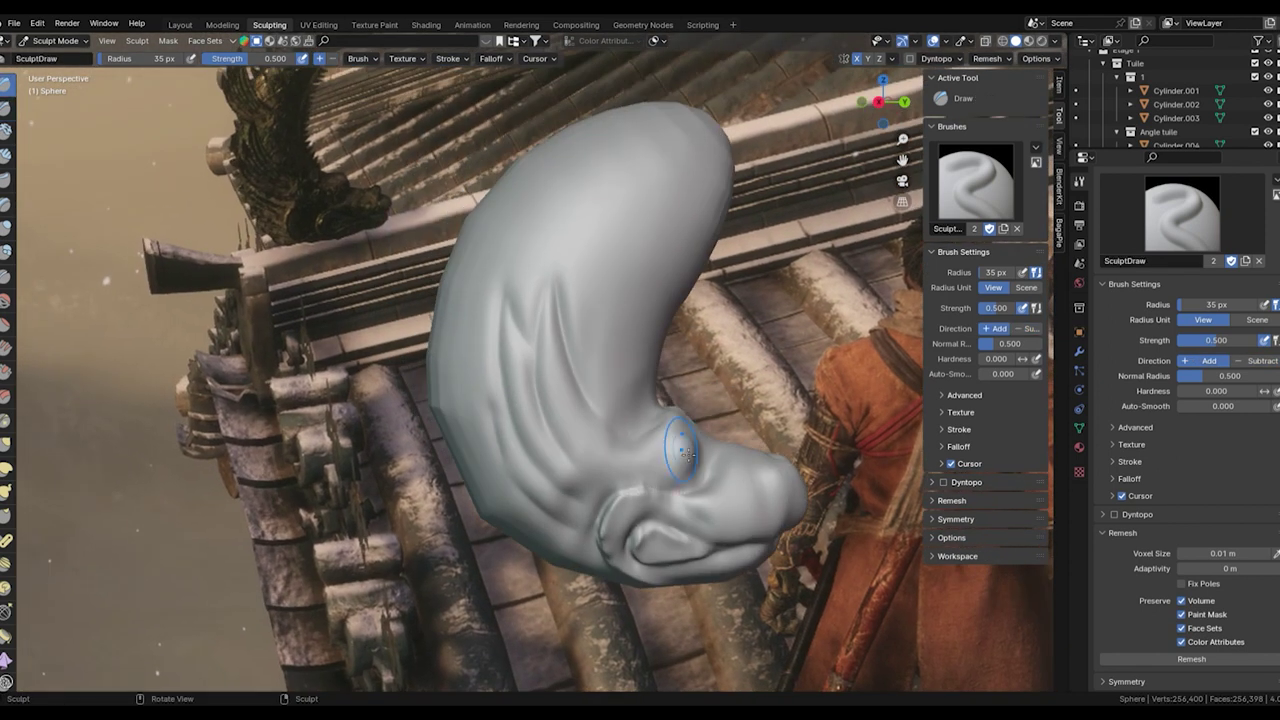
{"action": "mouse_move", "coordinate": [680, 310]}
{"action": "middle_mouse_down"}
{"action": "mouse_move", "coordinate": [600, 330]}
{"action": "mouse_move", "coordinate": [689, 372]}
{"action": "middle_mouse_up"}
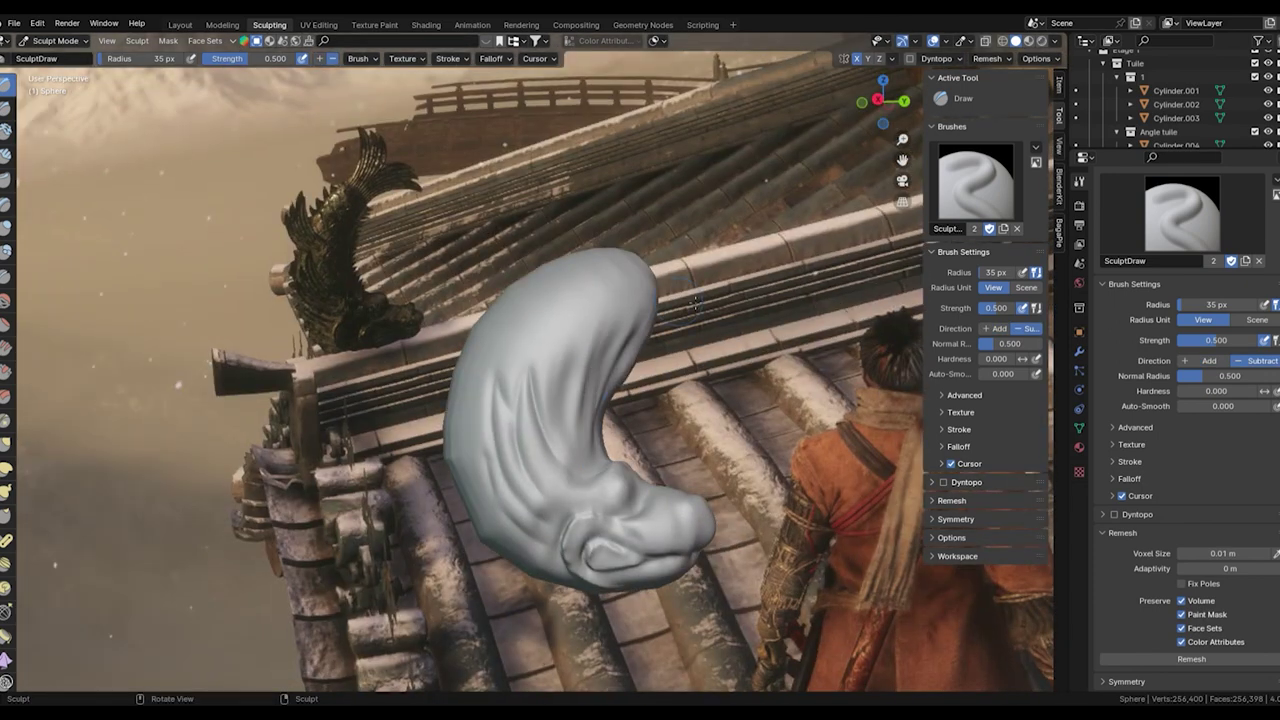
{"action": "mouse_move", "coordinate": [697, 303]}
{"action": "middle_mouse_down"}
{"action": "mouse_move", "coordinate": [600, 420]}
{"action": "mouse_move", "coordinate": [300, 250]}
{"action": "middle_mouse_up"}
{"action": "key", "text": "s"}
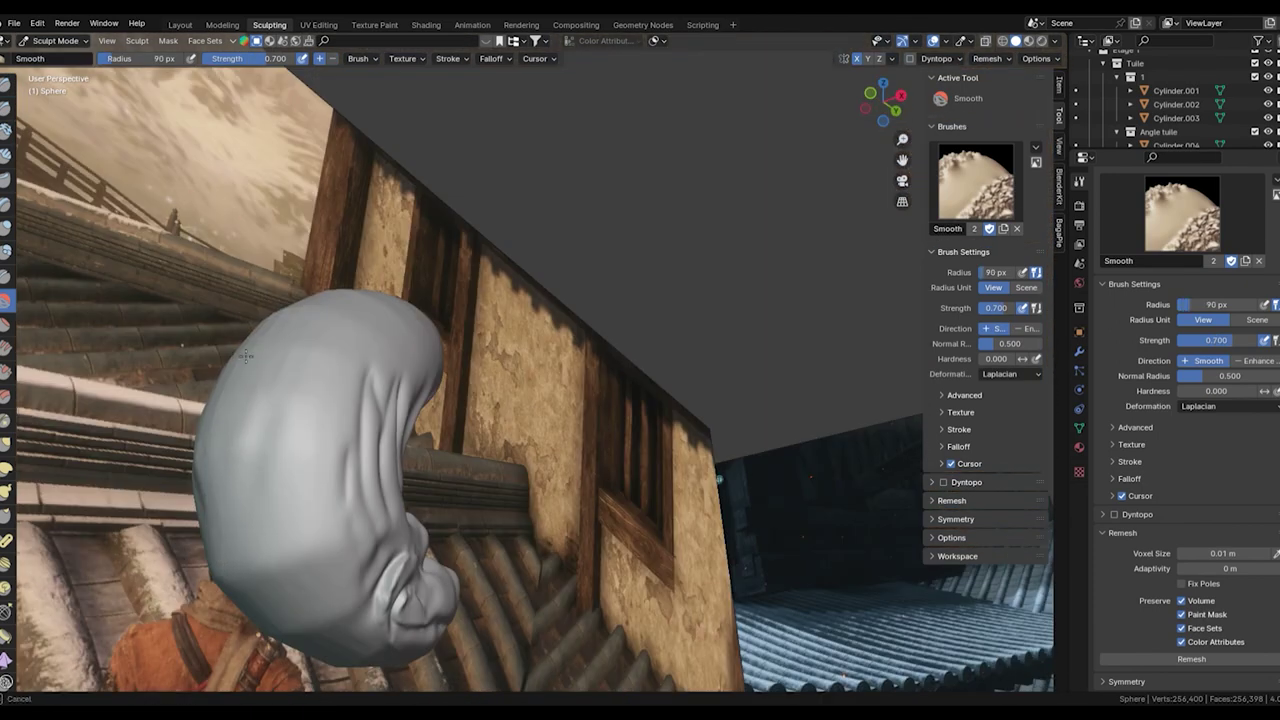
{"action": "mouse_move", "coordinate": [310, 648]}
{"action": "middle_mouse_down"}
{"action": "mouse_move", "coordinate": [510, 293]}
{"action": "mouse_move", "coordinate": [314, 243]}
{"action": "mouse_move", "coordinate": [752, 247]}
{"action": "mouse_move", "coordinate": [243, 206]}
{"action": "mouse_move", "coordinate": [600, 320]}
{"action": "middle_mouse_up"}
{"action": "key", "text": "x"}
{"action": "left_click", "coordinate": [6, 106]}
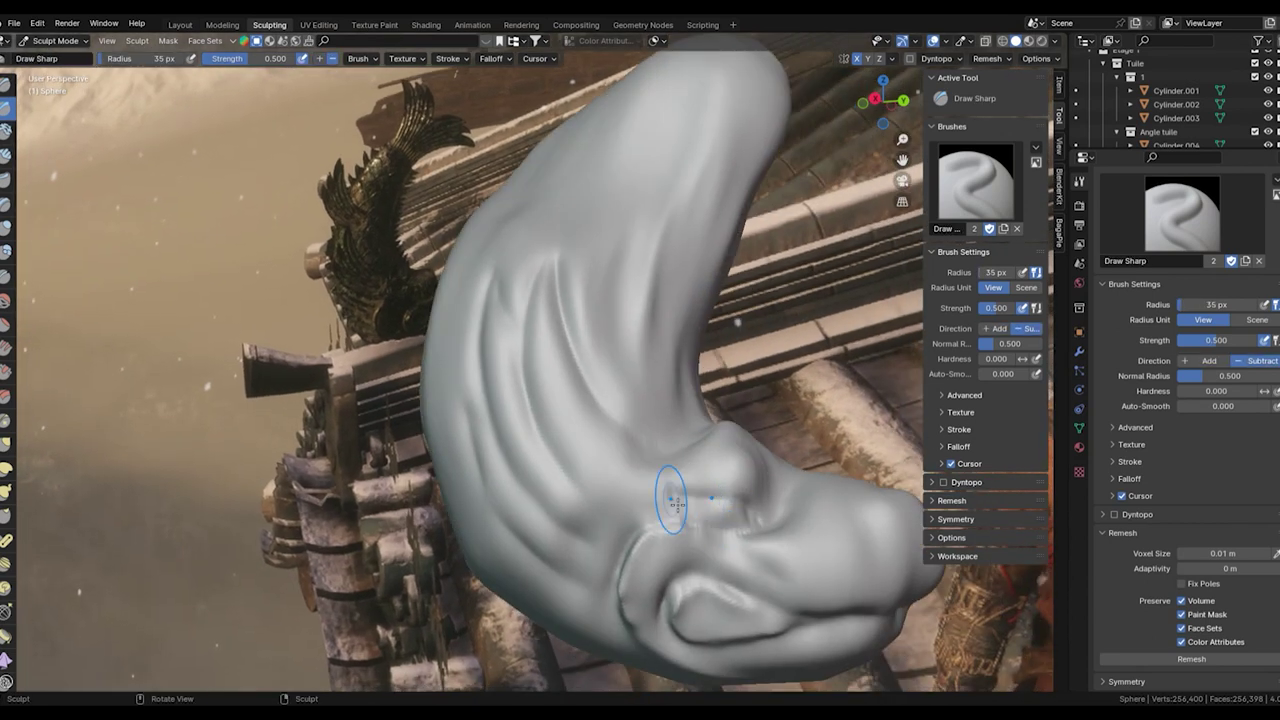
{"action": "mouse_move", "coordinate": [700, 503]}
{"action": "middle_mouse_down"}
{"action": "mouse_move", "coordinate": [714, 471]}
{"action": "mouse_move", "coordinate": [622, 390]}
{"action": "middle_mouse_up"}
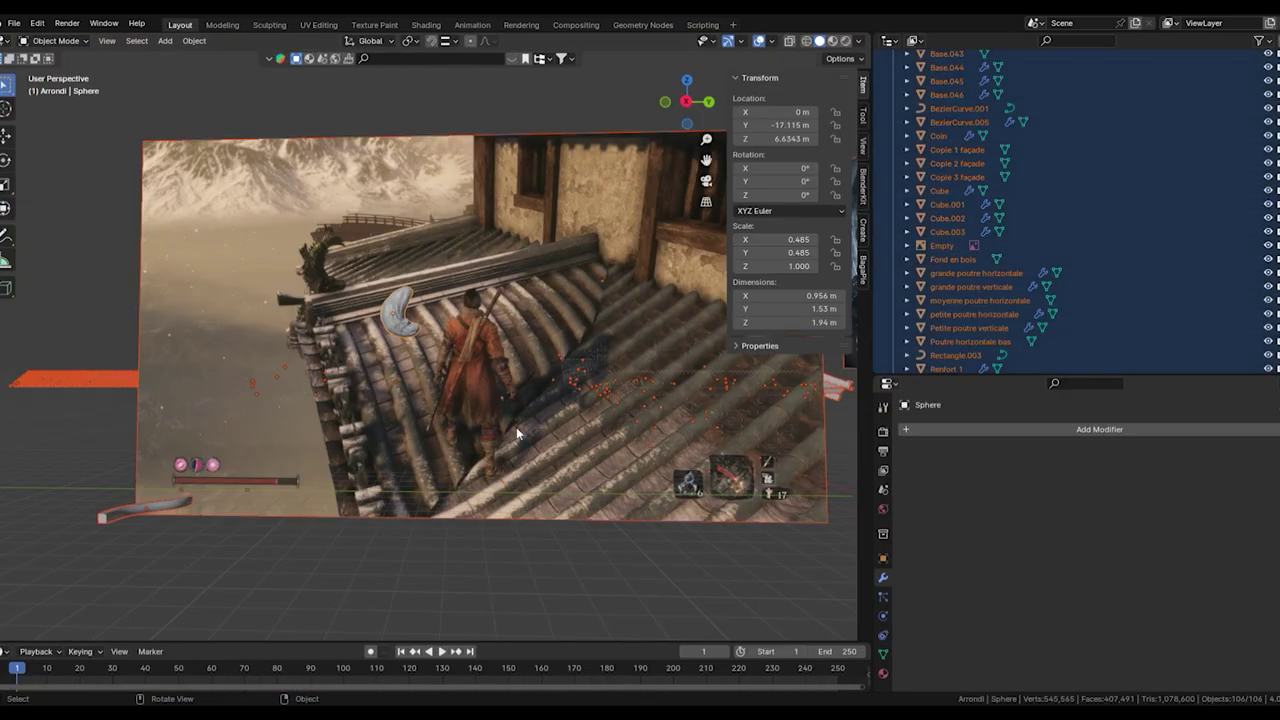
Apply the crescent sculpt's object transform and orbit around it.
{"action": "key", "text": "ctrl+a"}
{"action": "left_click", "coordinate": [445, 378]}
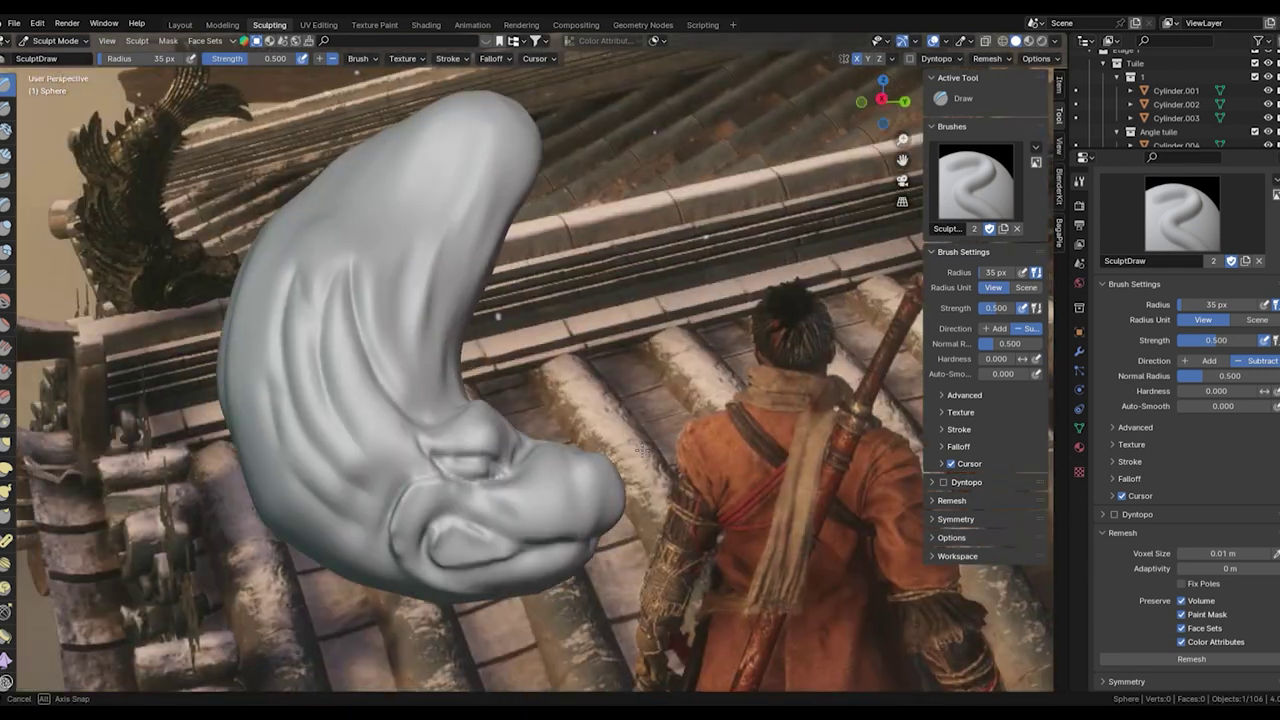
{"action": "mouse_move", "coordinate": [642, 450]}
{"action": "middle_mouse_down"}
{"action": "mouse_move", "coordinate": [520, 460]}
{"action": "mouse_move", "coordinate": [520, 522]}
{"action": "middle_mouse_up"}
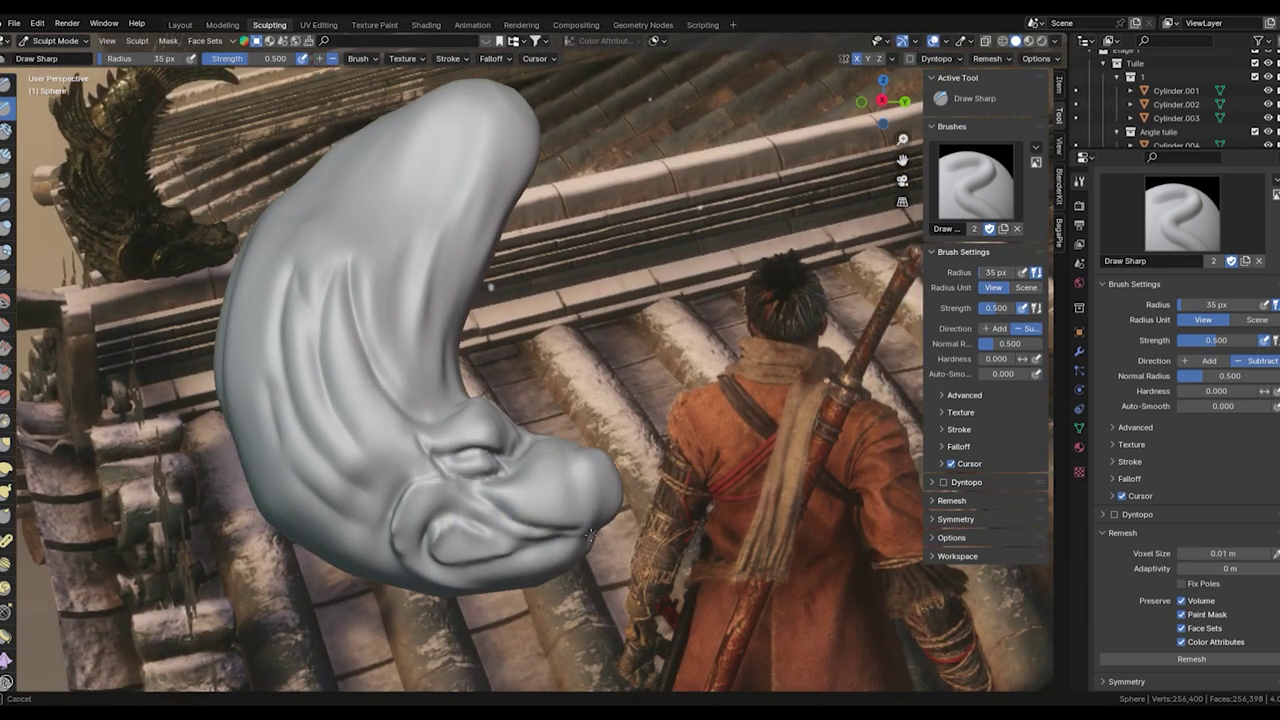
{"action": "mouse_move", "coordinate": [583, 533]}
{"action": "middle_mouse_down"}
{"action": "mouse_move", "coordinate": [594, 480]}
{"action": "mouse_move", "coordinate": [571, 460]}
{"action": "middle_mouse_up"}
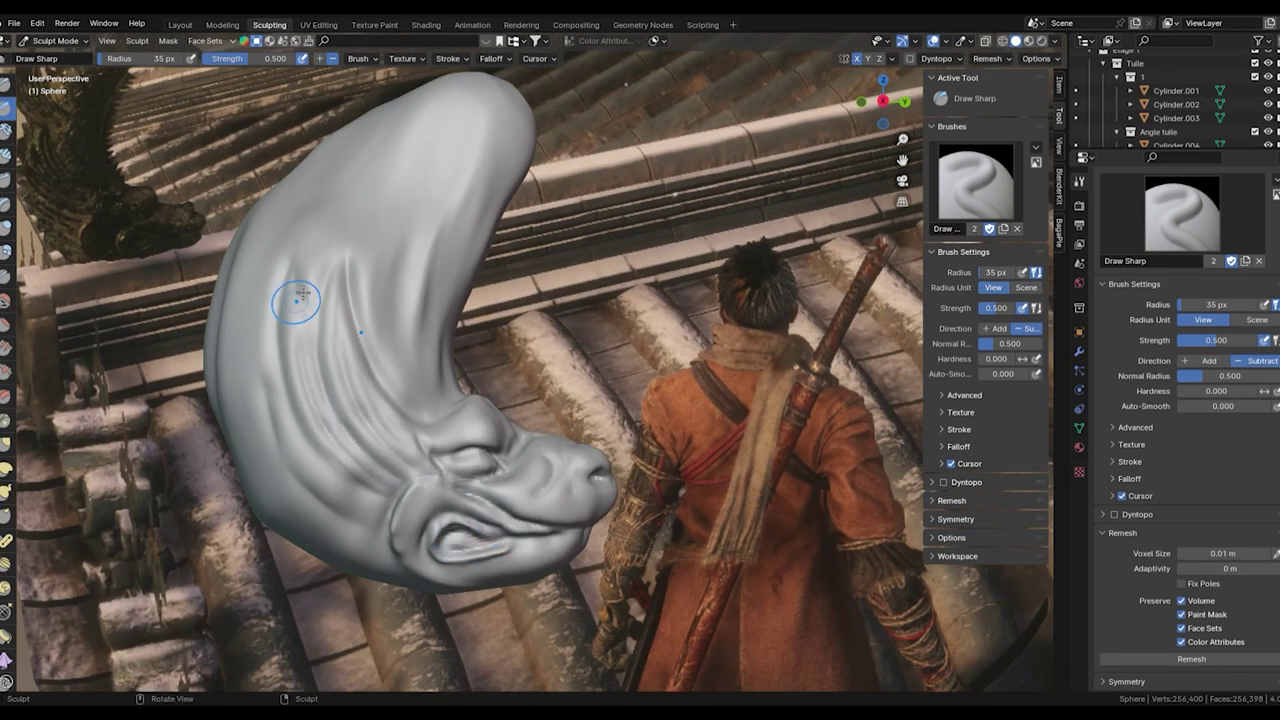
{"action": "mouse_move", "coordinate": [245, 330]}
{"action": "middle_mouse_down"}
{"action": "mouse_move", "coordinate": [500, 470]}
{"action": "mouse_move", "coordinate": [557, 482]}
{"action": "middle_mouse_up"}
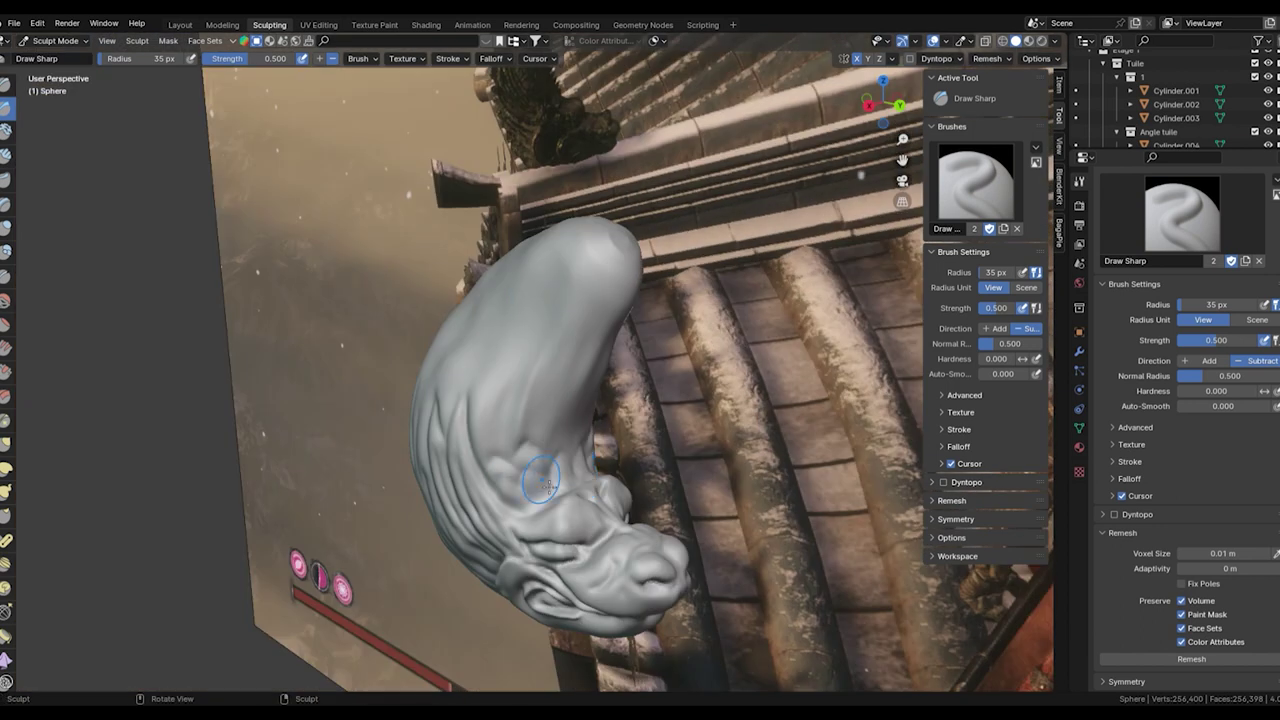
Work over the sculpt from front, side and top angles, adding scale-like ridges to the body.
{"action": "middle_click_drag", "start_coordinate": [590, 393], "coordinate": [617, 415]}
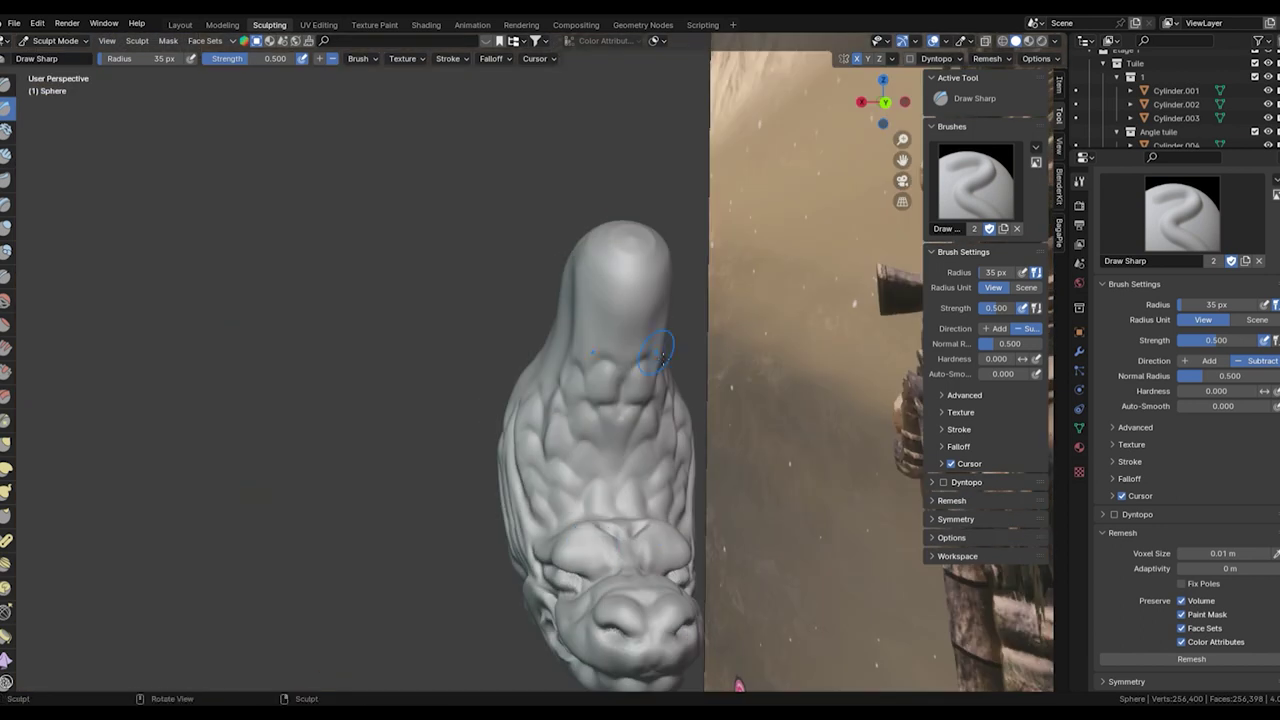
{"action": "middle_click_drag", "start_coordinate": [662, 355], "coordinate": [270, 422]}
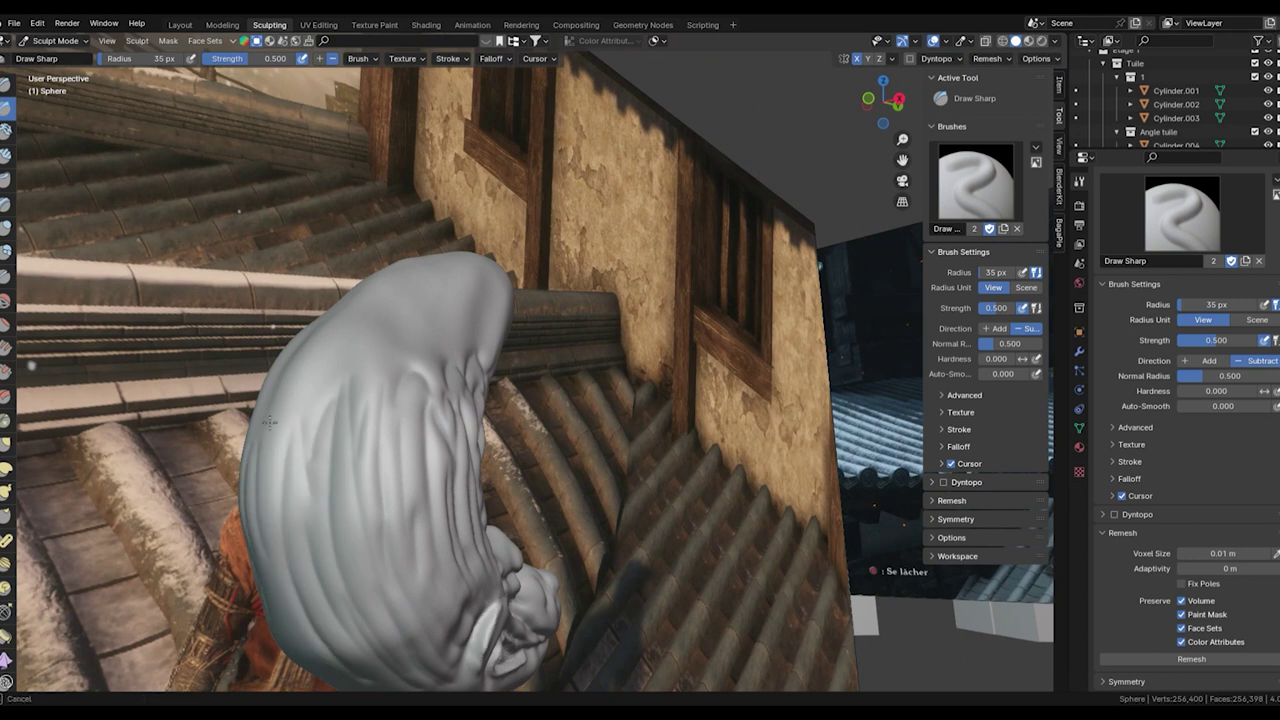
{"action": "middle_click_drag", "start_coordinate": [410, 345], "coordinate": [364, 451]}
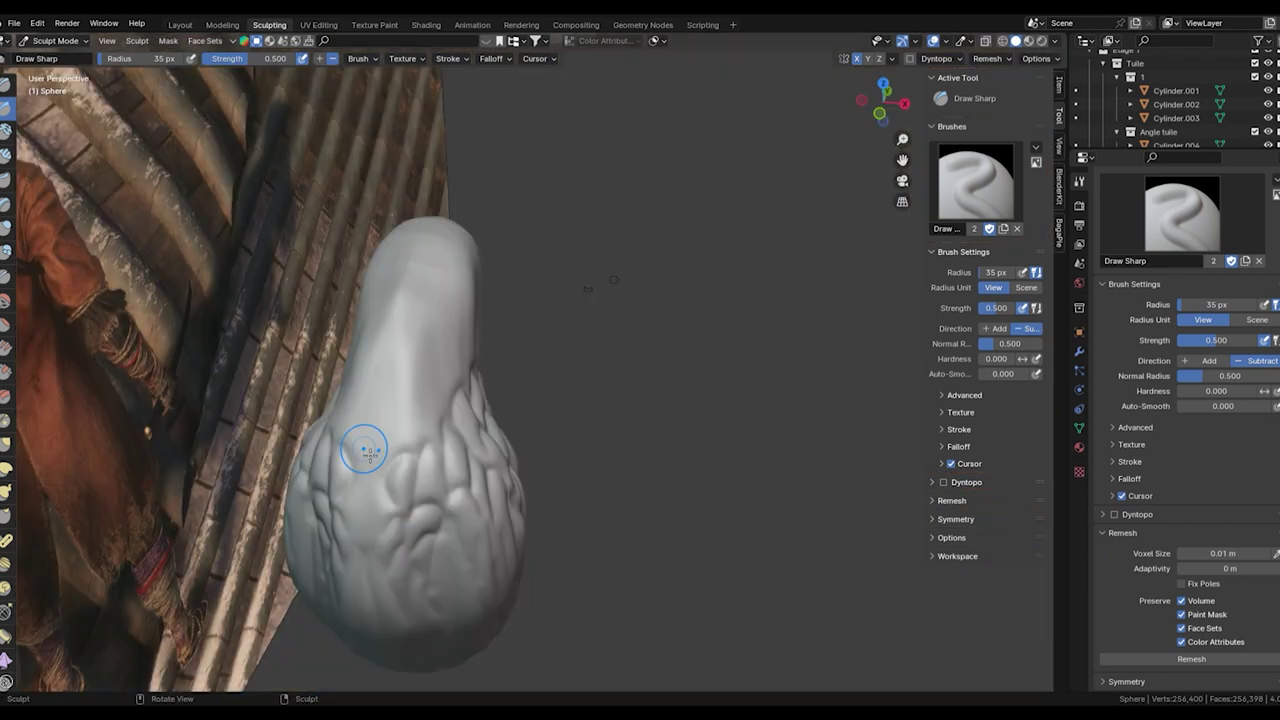
{"action": "mouse_move", "coordinate": [405, 343]}
{"action": "middle_mouse_down"}
{"action": "mouse_move", "coordinate": [528, 355]}
{"action": "mouse_move", "coordinate": [615, 346]}
{"action": "mouse_move", "coordinate": [731, 283]}
{"action": "mouse_move", "coordinate": [393, 325]}
{"action": "middle_mouse_up"}
{"action": "middle_click_drag", "start_coordinate": [464, 262], "coordinate": [669, 407]}
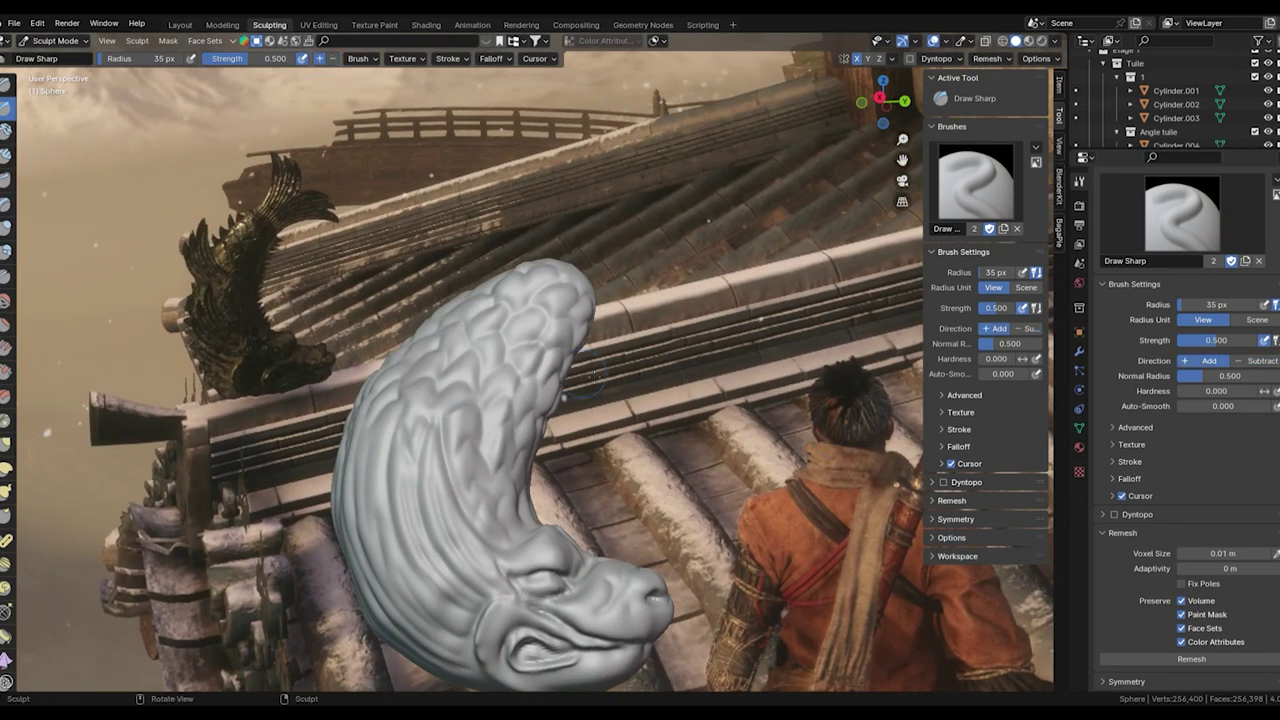
{"action": "middle_click_drag", "start_coordinate": [587, 379], "coordinate": [456, 350]}
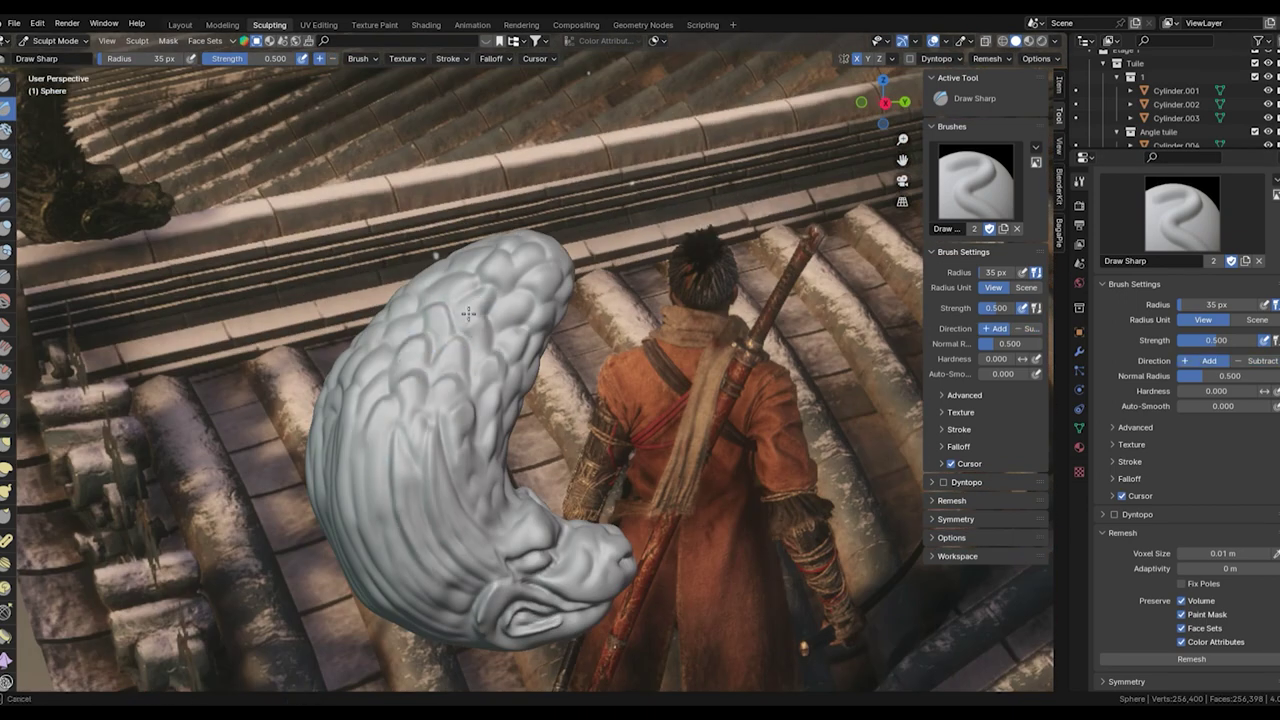
{"action": "middle_click_drag", "start_coordinate": [481, 470], "coordinate": [574, 466]}
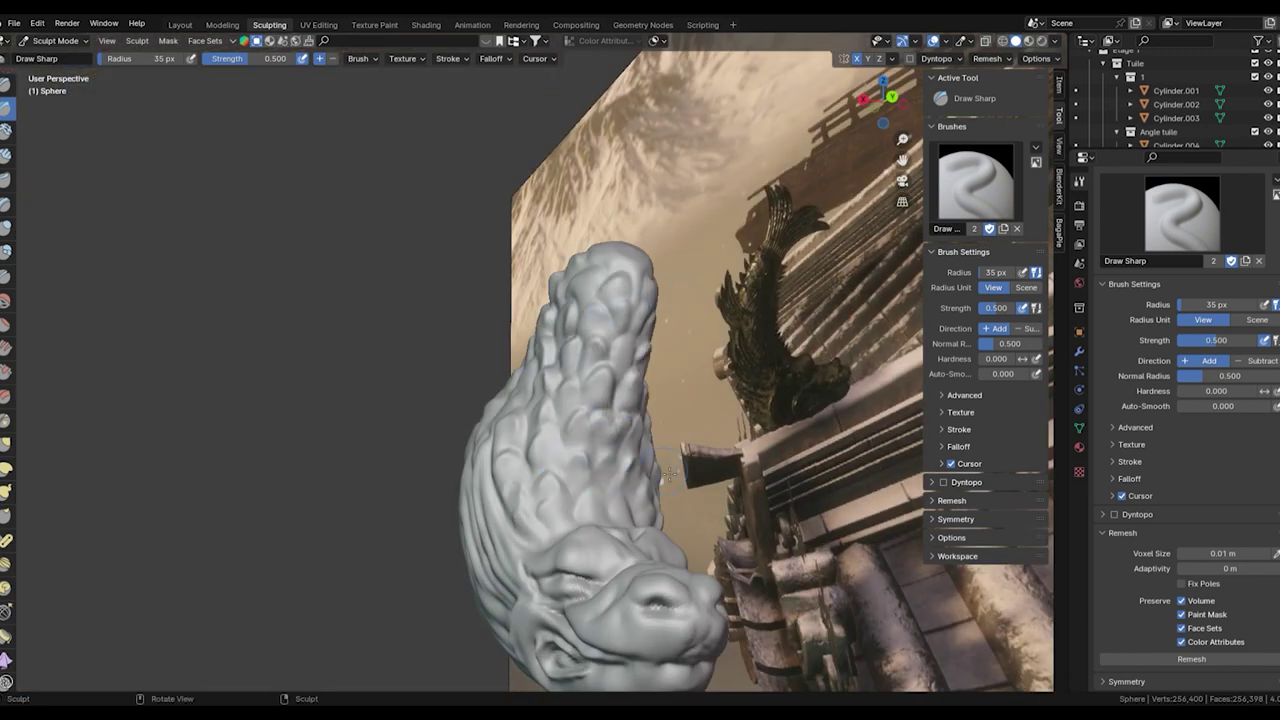
{"action": "mouse_move", "coordinate": [669, 475]}
{"action": "middle_mouse_down"}
{"action": "mouse_move", "coordinate": [560, 430]}
{"action": "mouse_move", "coordinate": [660, 307]}
{"action": "mouse_move", "coordinate": [505, 376]}
{"action": "mouse_move", "coordinate": [614, 114]}
{"action": "middle_mouse_up"}
Pull a horn up from the ornament's head with the Snake Hook brush.
{"action": "key", "text": "k"}
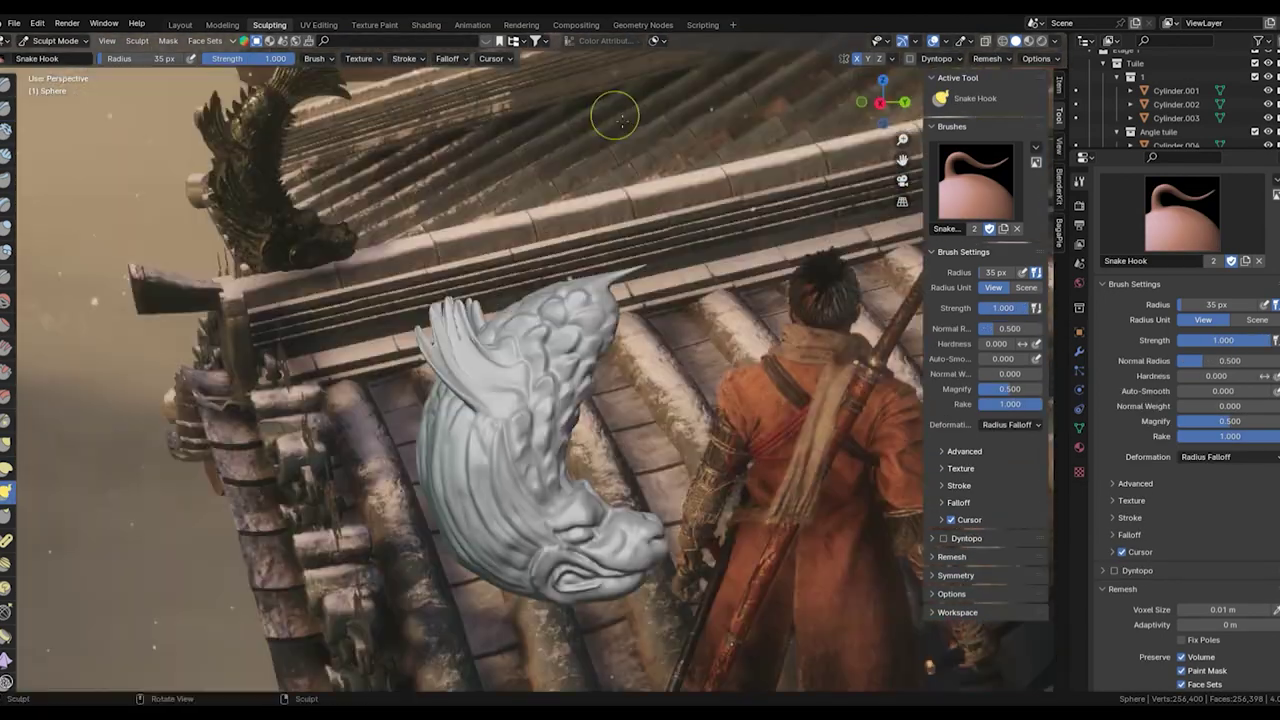
{"action": "left_click_drag", "start_coordinate": [590, 330], "coordinate": [630, 240]}
{"action": "middle_click_drag", "start_coordinate": [703, 299], "coordinate": [663, 279]}
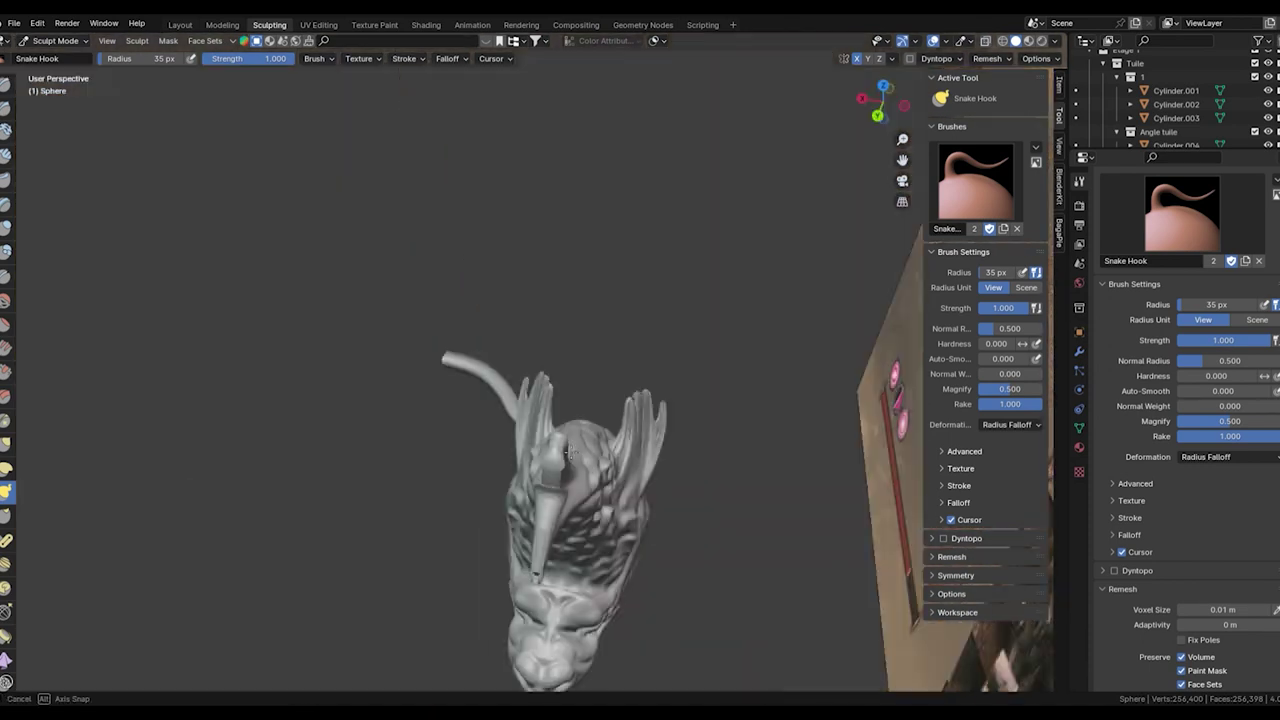
{"action": "middle_click_drag", "start_coordinate": [665, 275], "coordinate": [760, 330]}
{"action": "scroll", "coordinate": [1276, 645], "scroll_direction": "down", "scroll_amount": 3}
Smooth rough areas and sharpen the scales with the Draw Sharp brush.
{"action": "key", "text": "shift+s"}
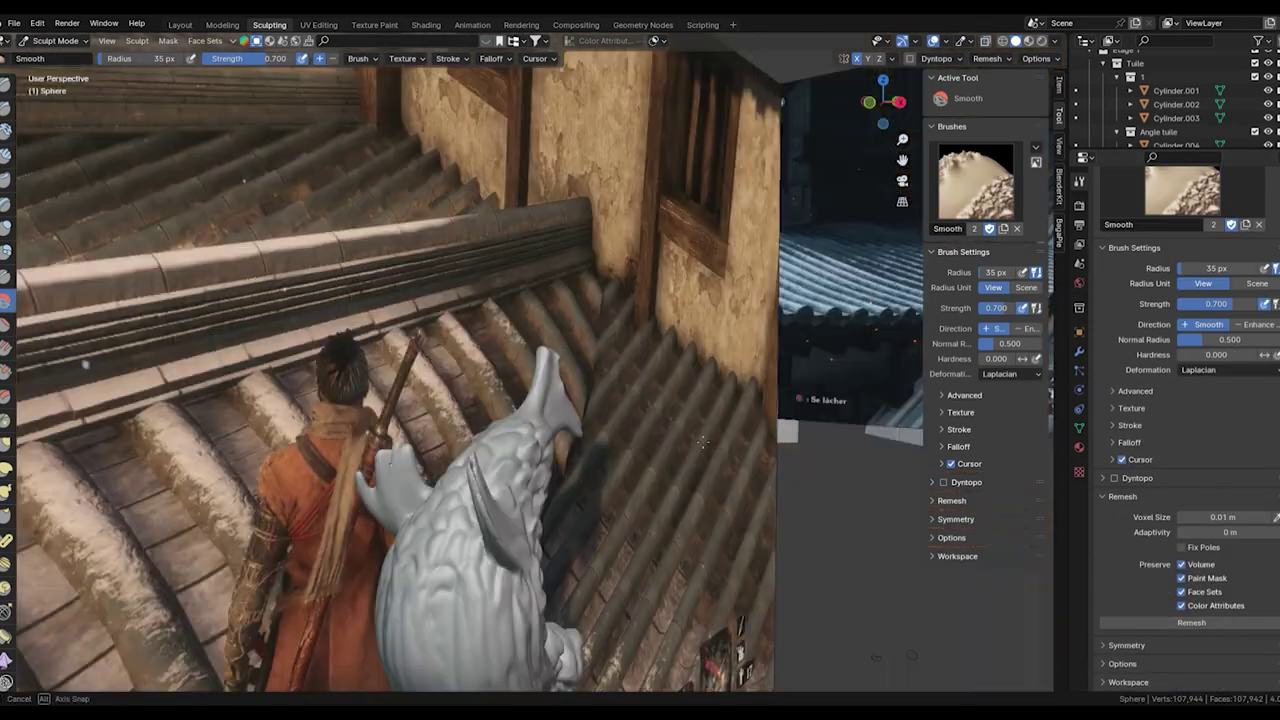
{"action": "mouse_move", "coordinate": [600, 400]}
{"action": "middle_mouse_down"}
{"action": "mouse_move", "coordinate": [712, 408]}
{"action": "mouse_move", "coordinate": [580, 530]}
{"action": "middle_mouse_up"}
{"action": "key", "text": "x"}
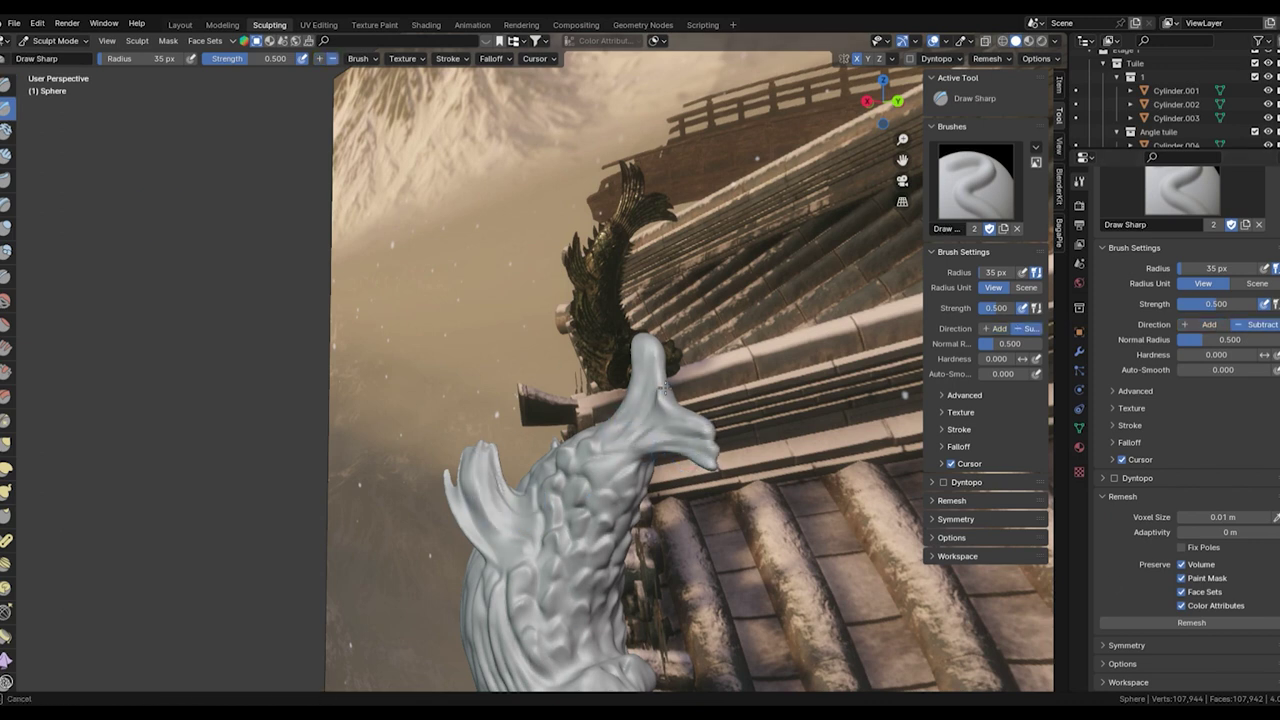
{"action": "middle_click_drag", "start_coordinate": [663, 390], "coordinate": [773, 382]}
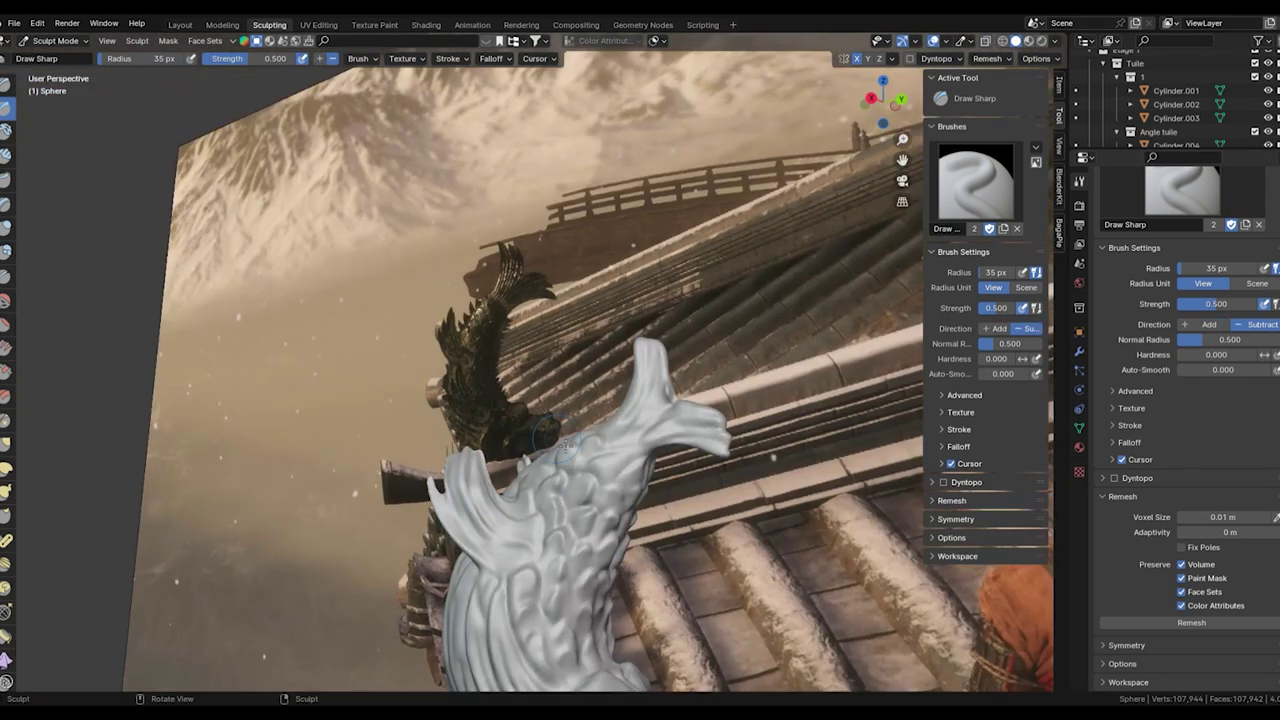
{"action": "mouse_move", "coordinate": [565, 447]}
{"action": "middle_mouse_down"}
{"action": "mouse_move", "coordinate": [700, 400]}
{"action": "mouse_move", "coordinate": [452, 508]}
{"action": "middle_mouse_up"}
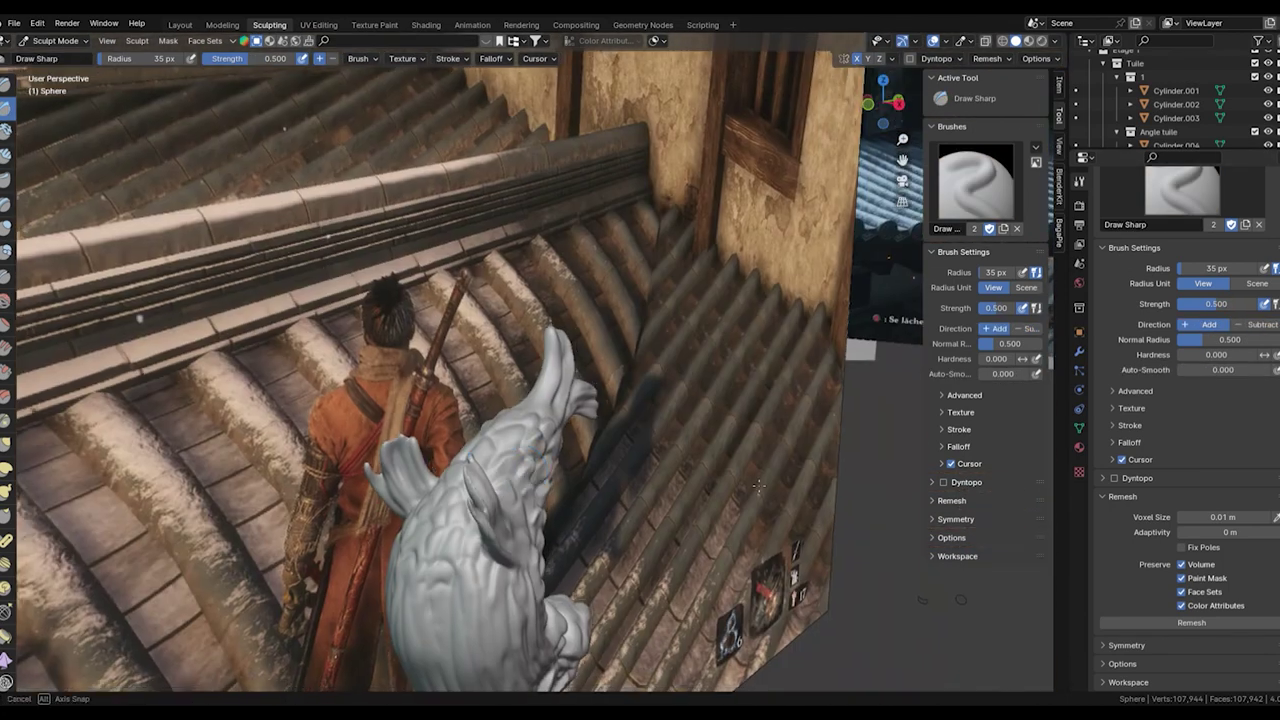
{"action": "middle_click_drag", "start_coordinate": [758, 487], "coordinate": [517, 407]}
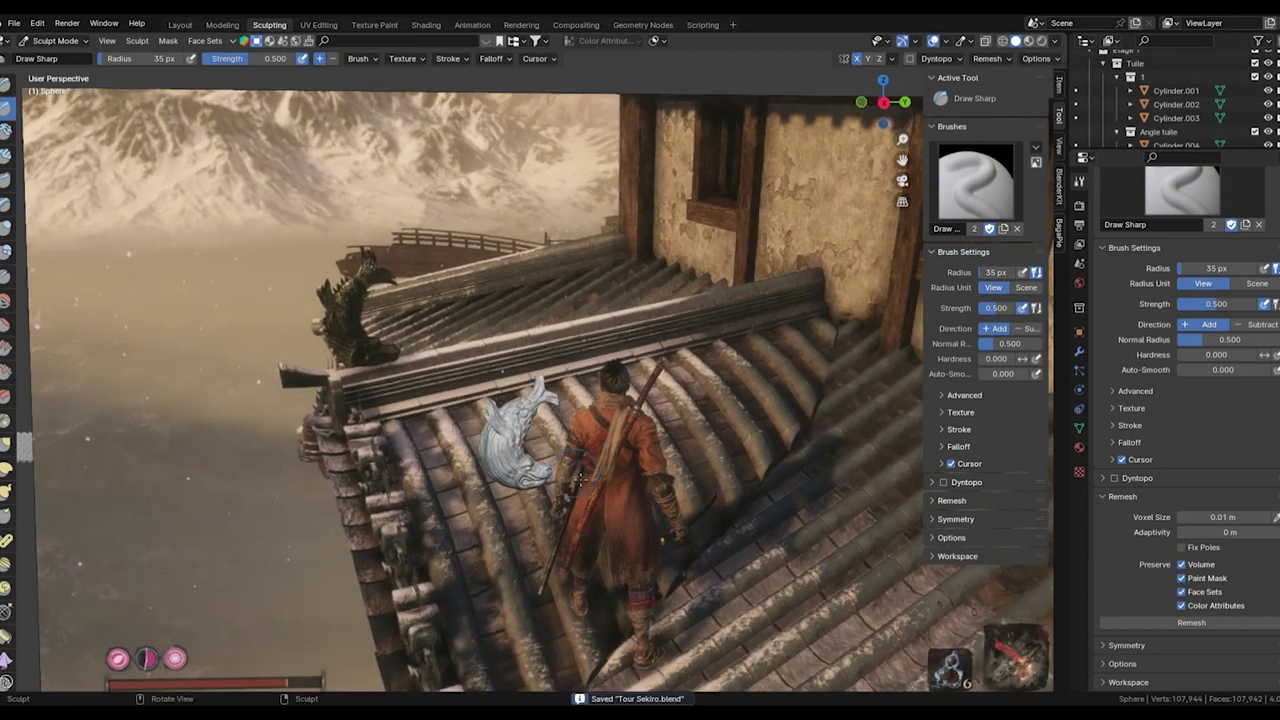
{"action": "mouse_move", "coordinate": [578, 482]}
{"action": "middle_mouse_down"}
{"action": "mouse_move", "coordinate": [575, 545]}
{"action": "mouse_move", "coordinate": [404, 545]}
{"action": "mouse_move", "coordinate": [530, 477]}
{"action": "middle_mouse_up"}
Refine the curling fins using the Snake Hook, Smooth and Clay brushes.
{"action": "key", "text": "k"}
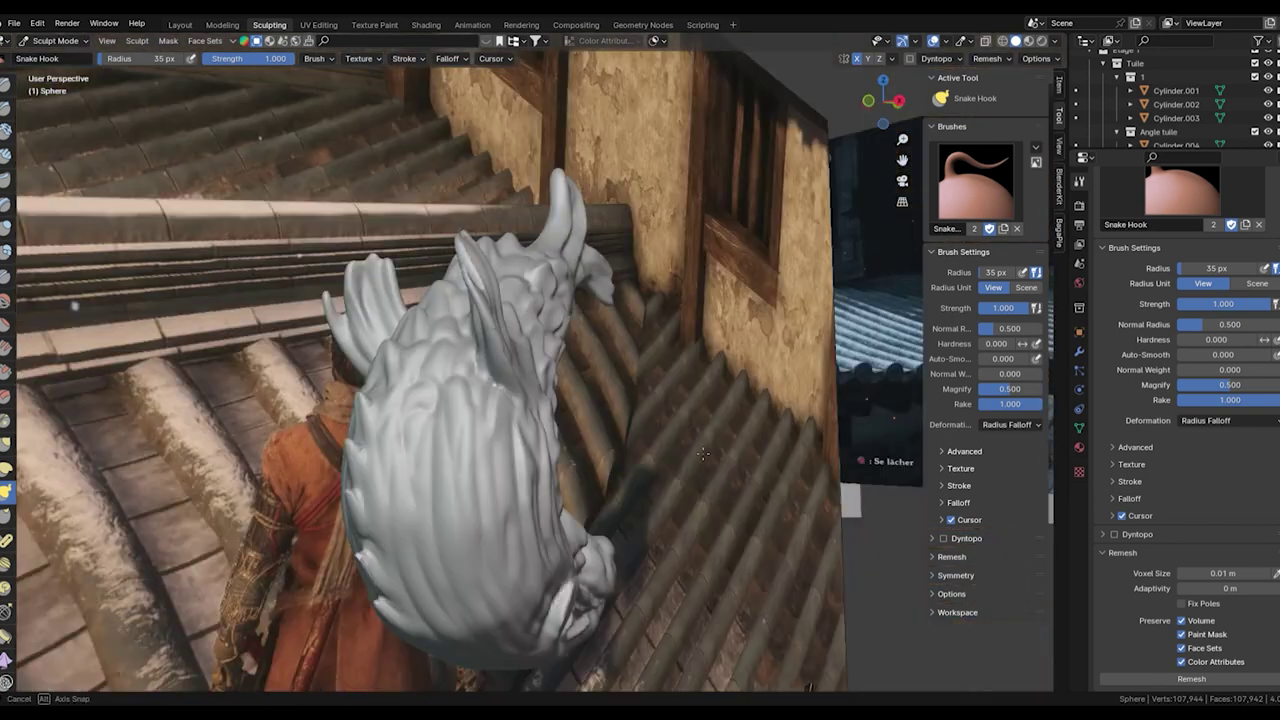
{"action": "mouse_move", "coordinate": [576, 310]}
{"action": "middle_mouse_down"}
{"action": "mouse_move", "coordinate": [443, 466]}
{"action": "mouse_move", "coordinate": [570, 366]}
{"action": "mouse_move", "coordinate": [450, 450]}
{"action": "mouse_move", "coordinate": [300, 663]}
{"action": "middle_mouse_up"}
{"action": "key", "text": "s"}
{"action": "key", "text": "c"}
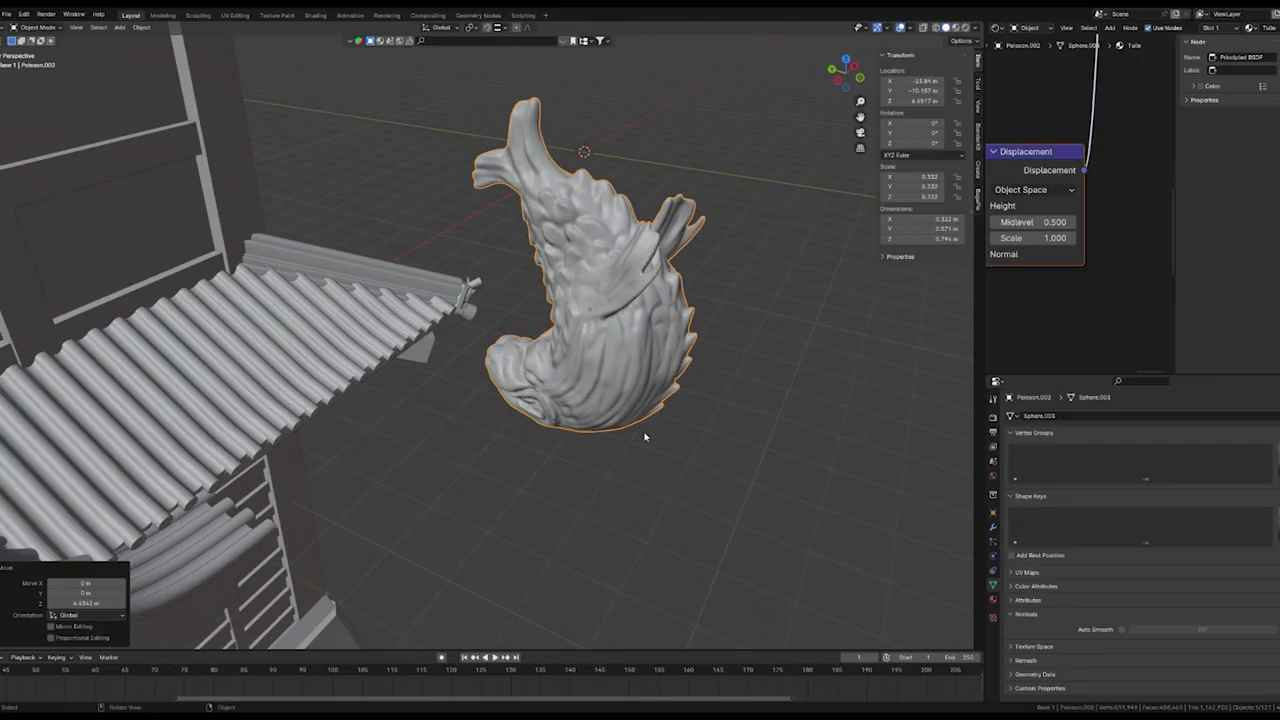
Move the fish ornament into position in front orthographic view.
{"action": "key", "text": "KP_1"}
{"action": "key", "text": "g"}
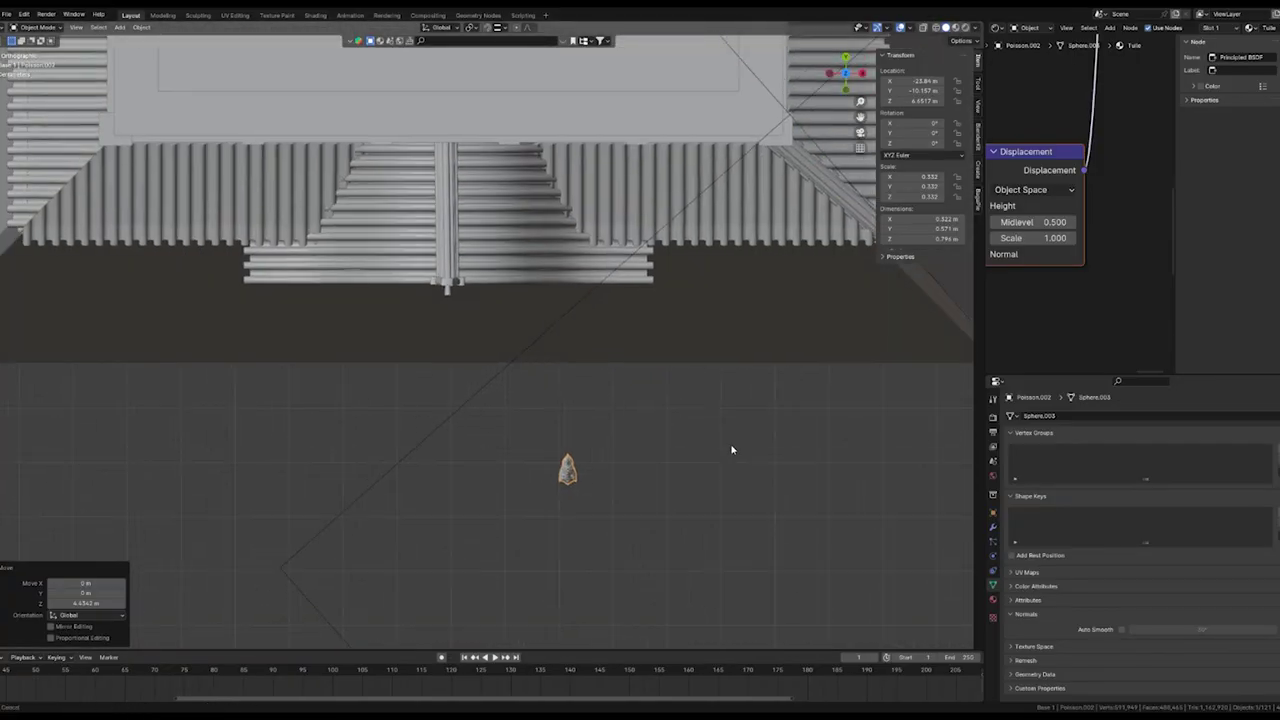
{"action": "mouse_move", "coordinate": [609, 243]}
{"action": "middle_mouse_down"}
{"action": "mouse_move", "coordinate": [734, 223]}
{"action": "mouse_move", "coordinate": [586, 326]}
{"action": "mouse_move", "coordinate": [609, 300]}
{"action": "middle_mouse_up"}
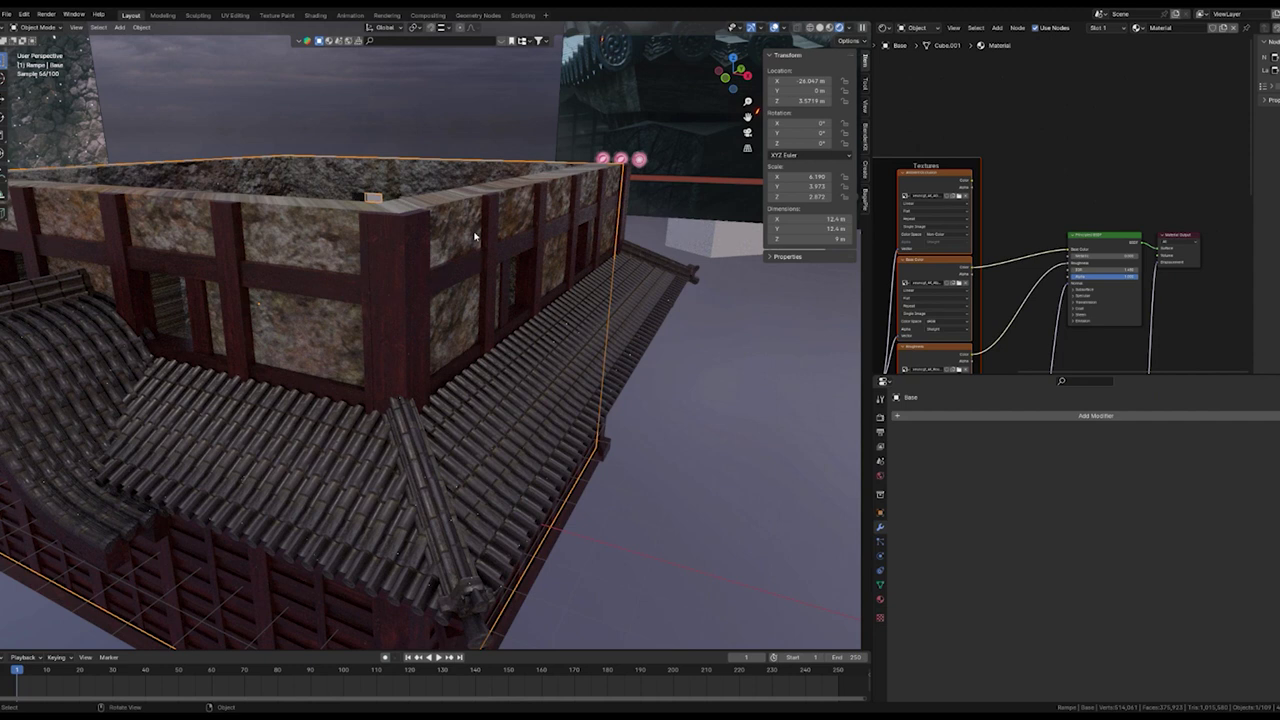
Unwrap the base block's faces in Edit Mode, then return to Object Mode.
{"action": "key", "text": "Tab"}
{"action": "key", "text": "a"}
{"action": "key", "text": "u"}
{"action": "left_click", "coordinate": [475, 237]}
{"action": "key", "text": "ctrl+f"}
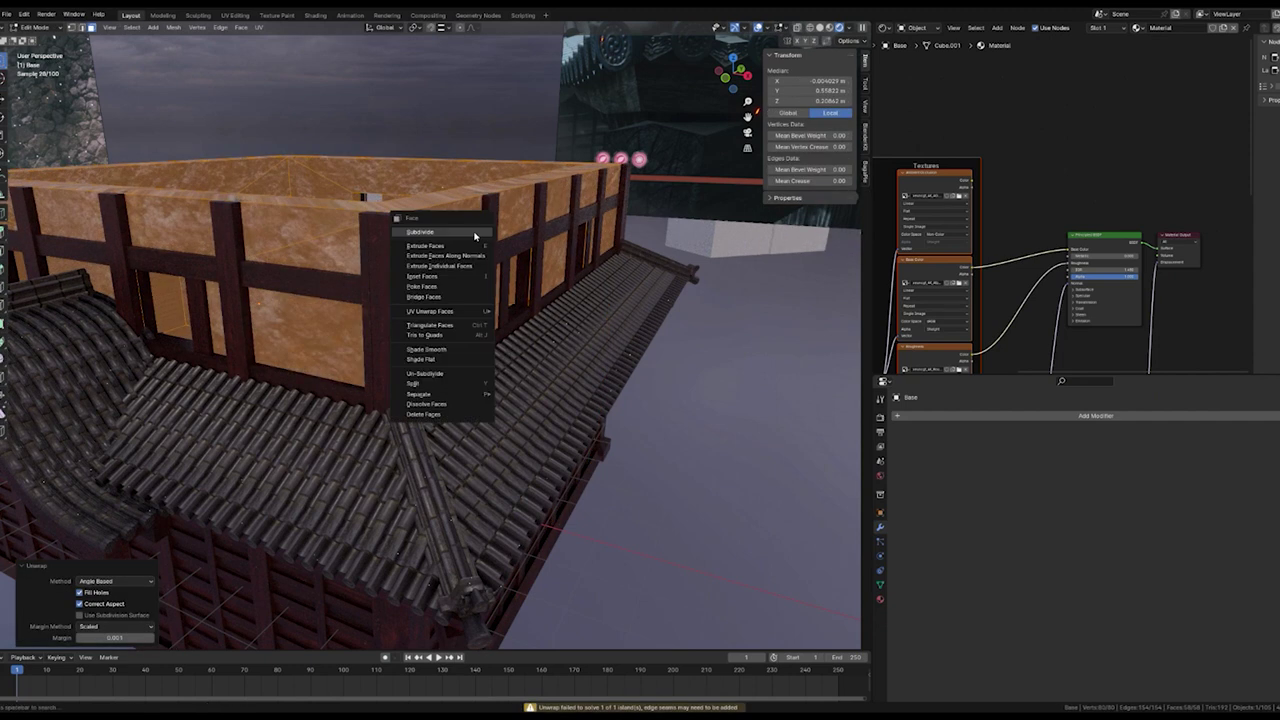
{"action": "key", "text": "Escape"}
{"action": "key", "text": "ctrl+f"}
{"action": "key", "text": "Escape"}
{"action": "key", "text": "Tab"}
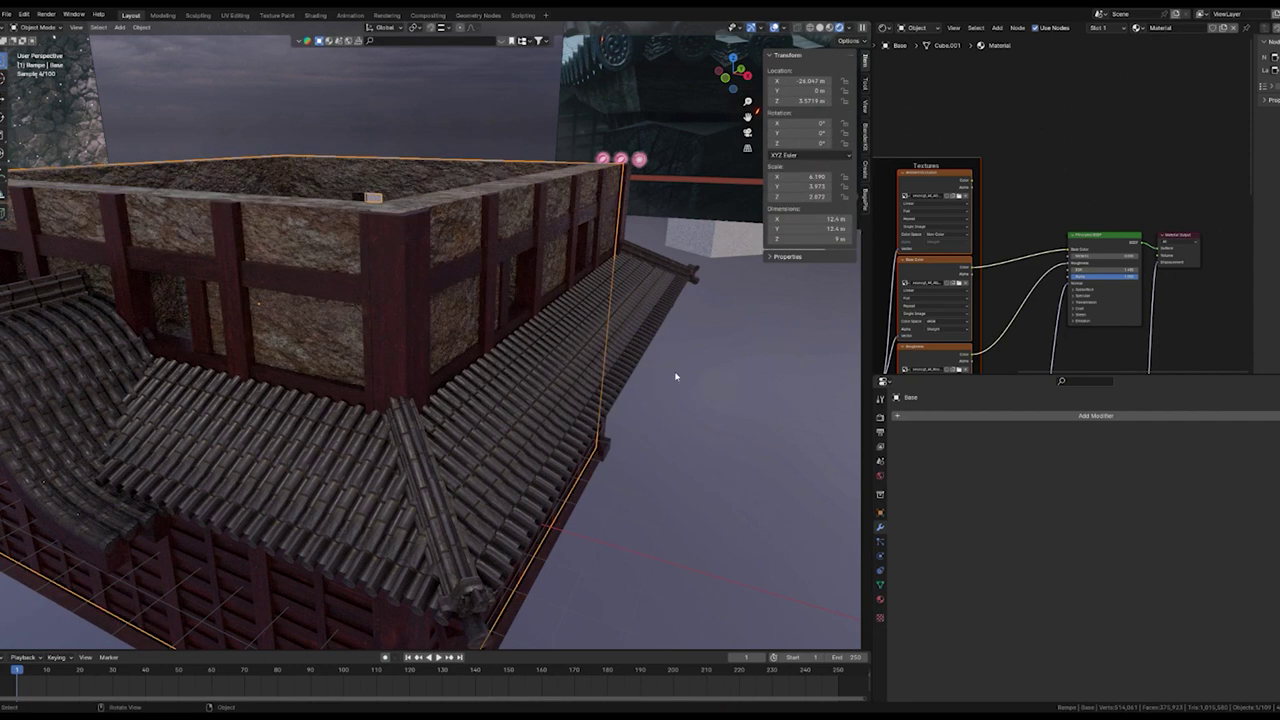
{"action": "mouse_move", "coordinate": [518, 302]}
{"action": "middle_mouse_down"}
{"action": "mouse_move", "coordinate": [457, 220]}
{"action": "mouse_move", "coordinate": [523, 363]}
{"action": "middle_mouse_up"}
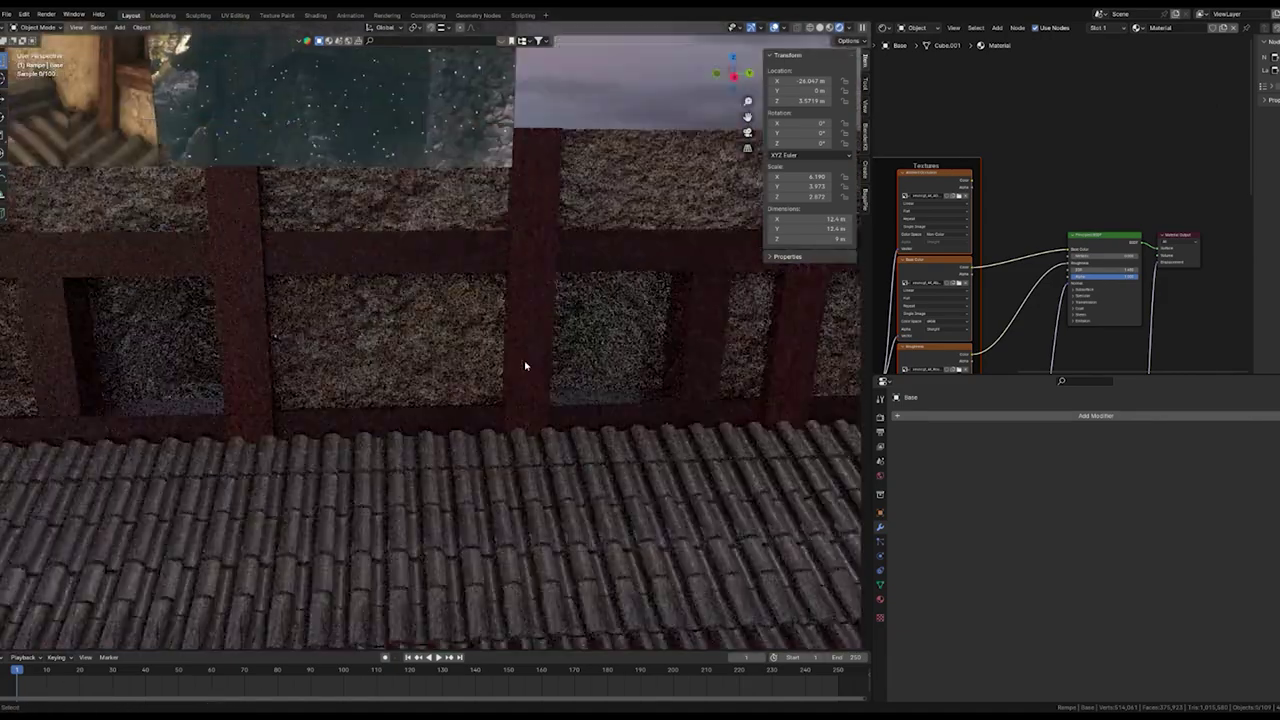
{"action": "scroll", "coordinate": [528, 368], "scroll_direction": "down", "scroll_amount": 5}
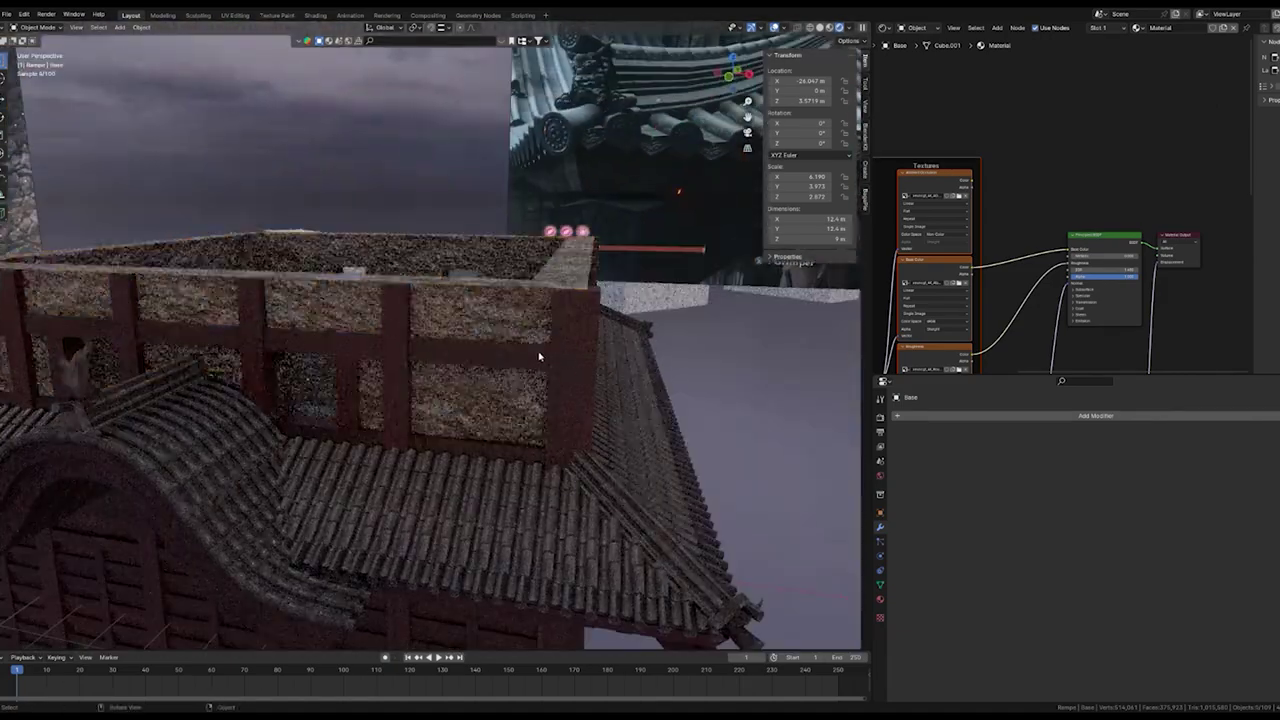
Select the upper storey's inner wall faces and show their UVs over the roofing tile texture.
{"action": "key", "text": "Tab"}
{"action": "middle_click_drag", "start_coordinate": [559, 357], "coordinate": [450, 353]}
{"action": "left_click", "coordinate": [450, 353]}
{"action": "left_click", "coordinate": [271, 373]}
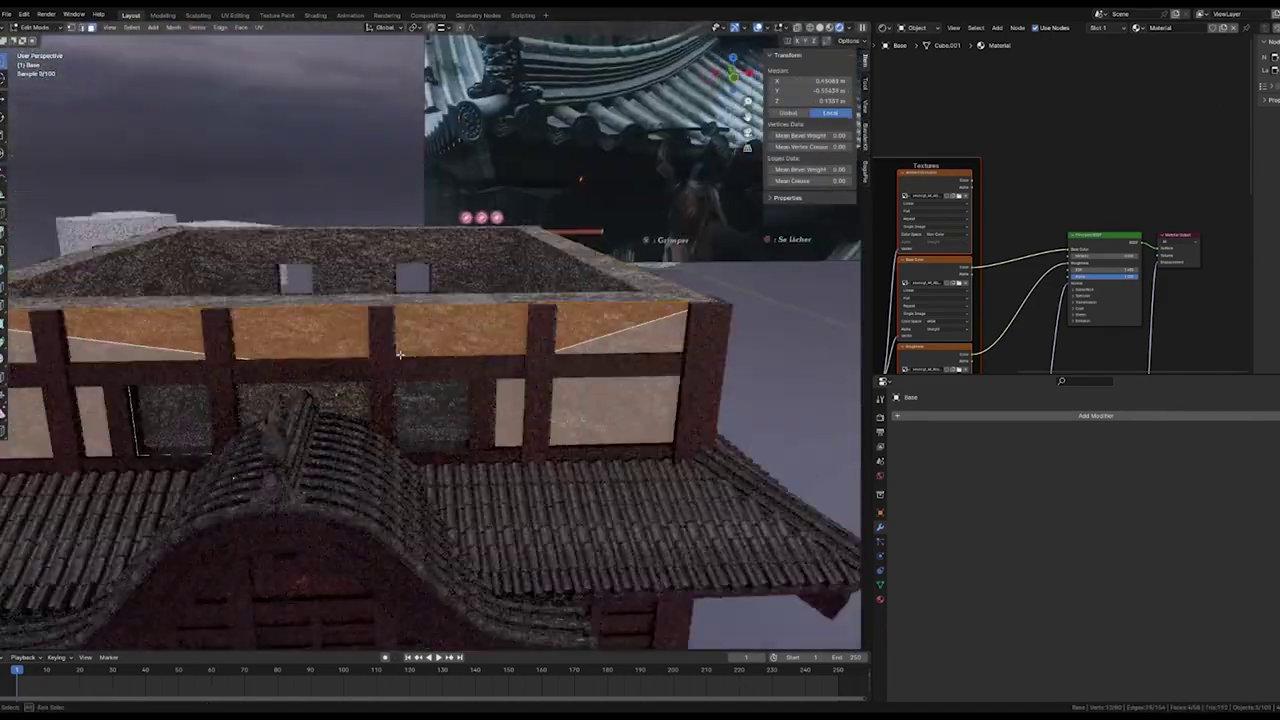
{"action": "middle_click_drag", "start_coordinate": [271, 373], "coordinate": [631, 318]}
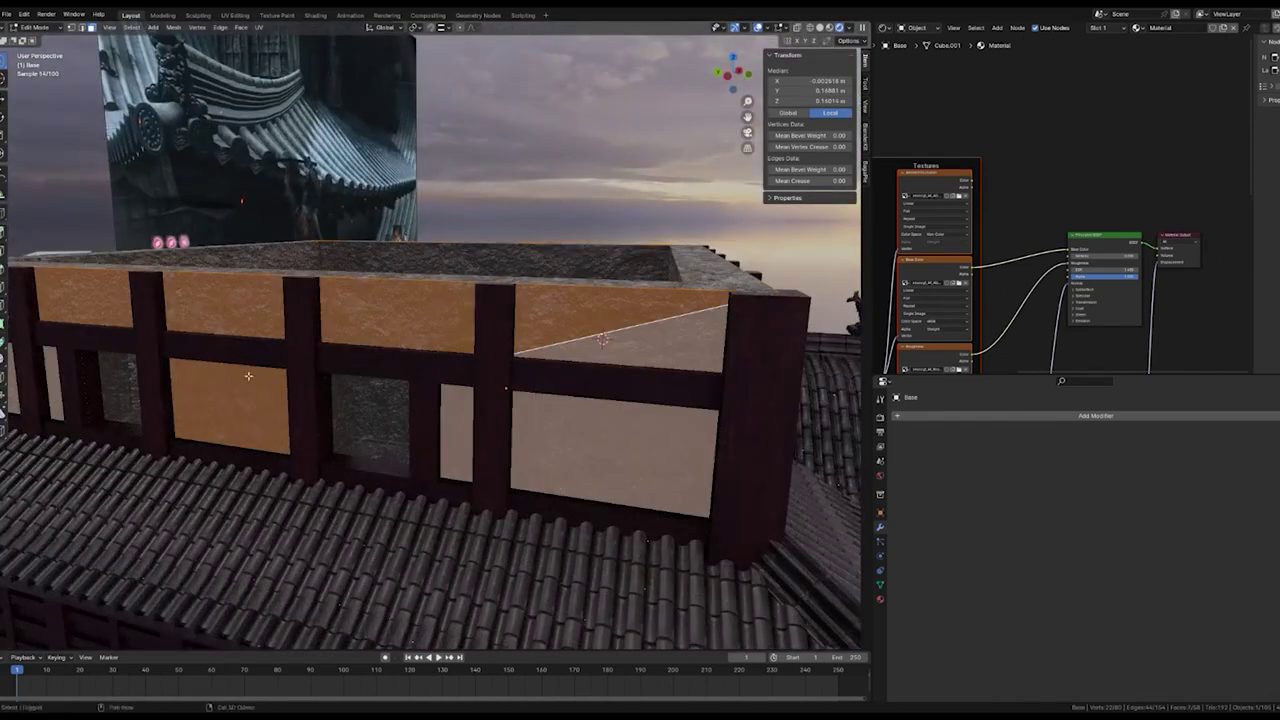
{"action": "mouse_move", "coordinate": [248, 376]}
{"action": "middle_mouse_down"}
{"action": "mouse_move", "coordinate": [514, 309]}
{"action": "mouse_move", "coordinate": [568, 255]}
{"action": "middle_mouse_up"}
{"action": "left_click", "coordinate": [514, 309]}
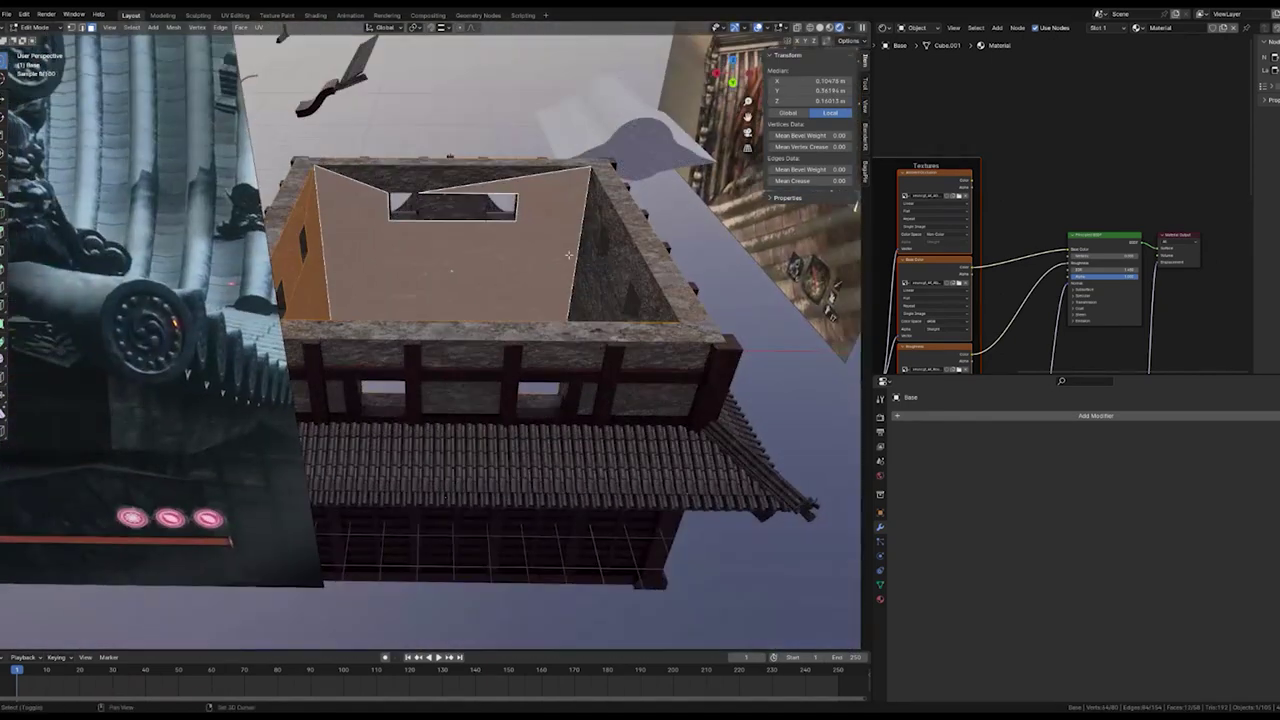
{"action": "left_click", "coordinate": [605, 297]}
{"action": "mouse_move", "coordinate": [605, 297]}
{"action": "middle_mouse_down"}
{"action": "mouse_move", "coordinate": [491, 334]}
{"action": "mouse_move", "coordinate": [560, 260]}
{"action": "middle_mouse_up"}
{"action": "scroll", "coordinate": [560, 260], "scroll_direction": "up", "scroll_amount": 2}
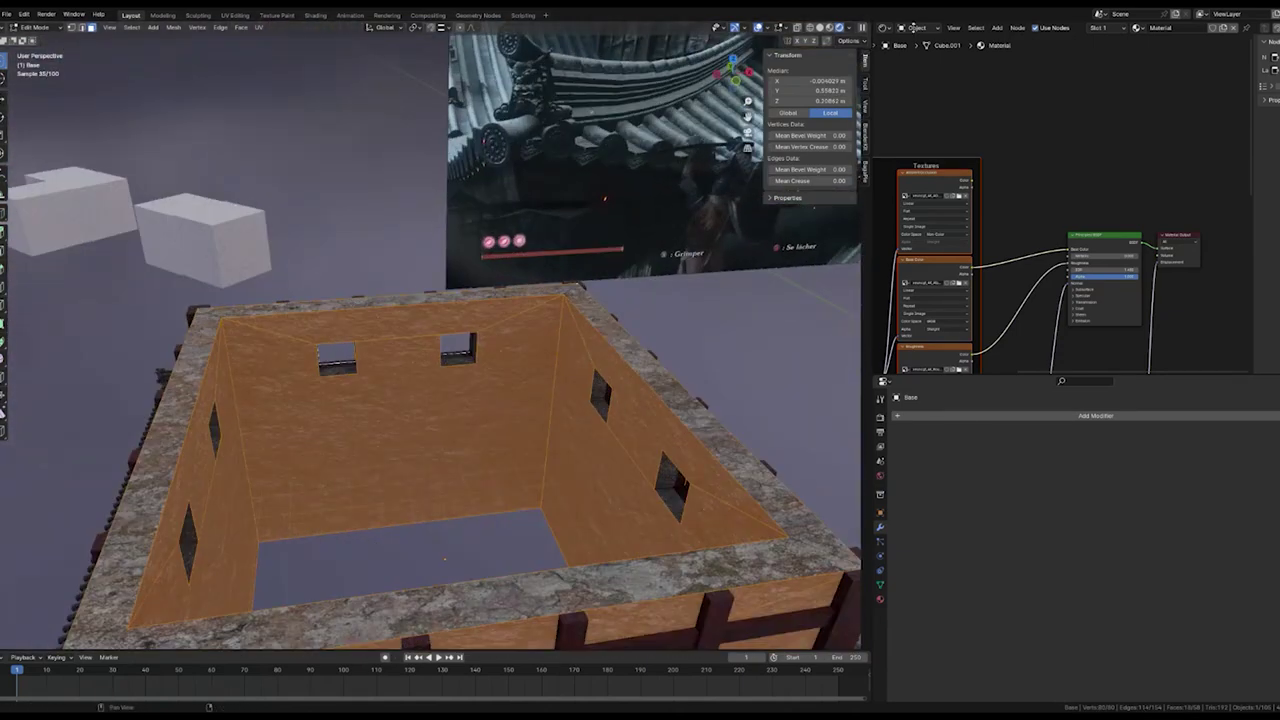
{"action": "left_click", "coordinate": [884, 27]}
{"action": "left_click", "coordinate": [903, 96]}
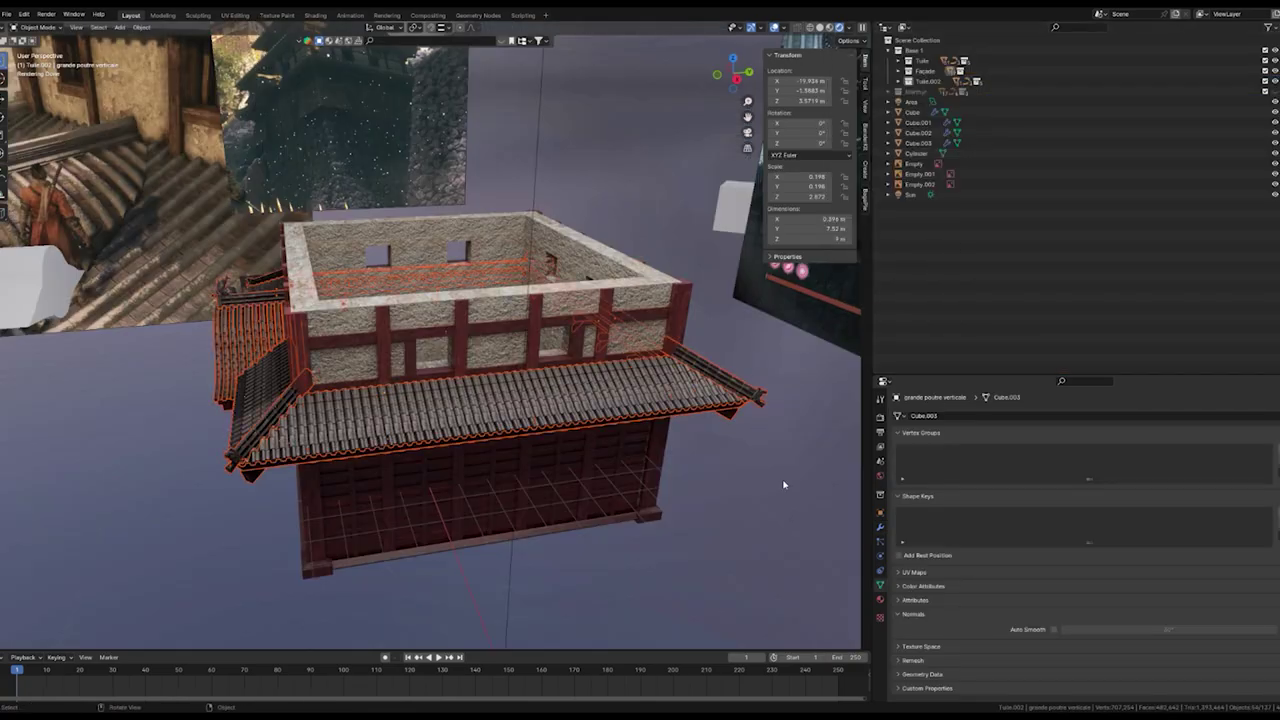
Raise the roof tier along Z onto the building.
{"action": "key", "text": "g"}
{"action": "key", "text": "z"}
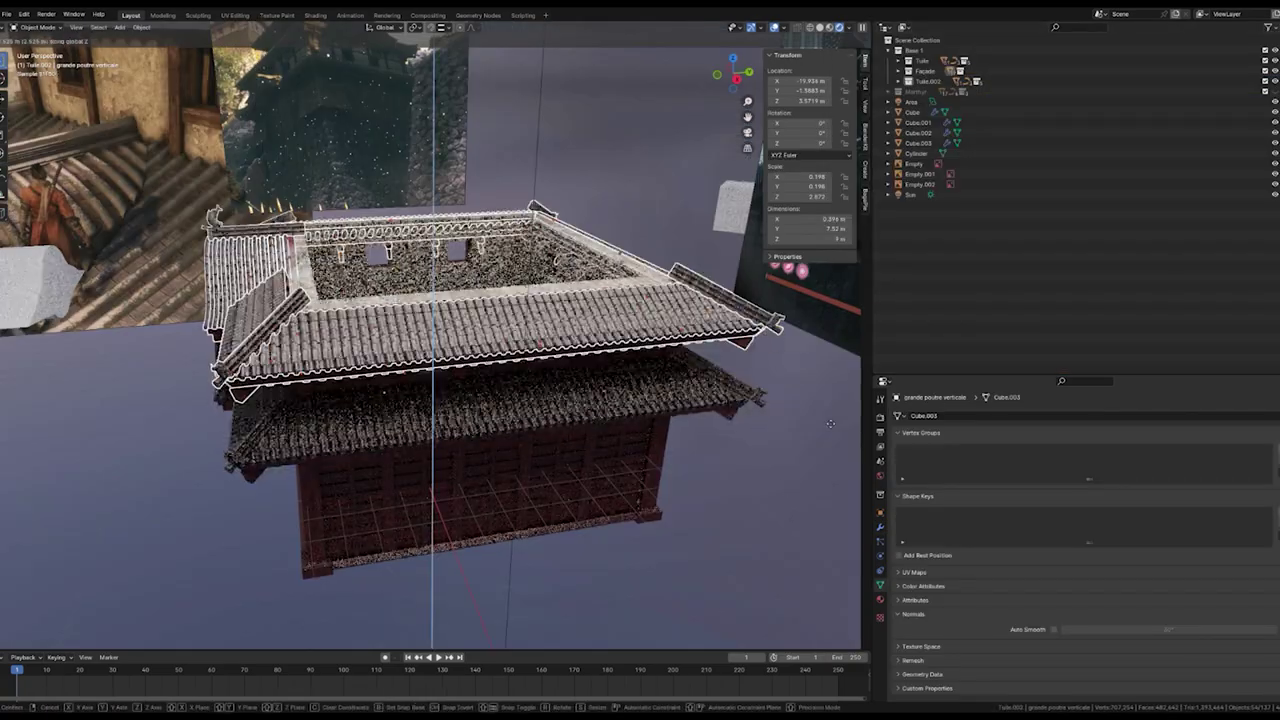
{"action": "left_click", "coordinate": [780, 330]}
{"action": "mouse_move", "coordinate": [780, 330]}
{"action": "middle_mouse_down"}
{"action": "mouse_move", "coordinate": [553, 287]}
{"action": "mouse_move", "coordinate": [520, 300]}
{"action": "middle_mouse_up"}
Duplicate the façade walls upward on Z and scale the copy to 0.829 in top view.
{"action": "left_click", "coordinate": [500, 260]}
{"action": "key", "text": "shift+d"}
{"action": "key", "text": "z"}
{"action": "left_click", "coordinate": [783, 168]}
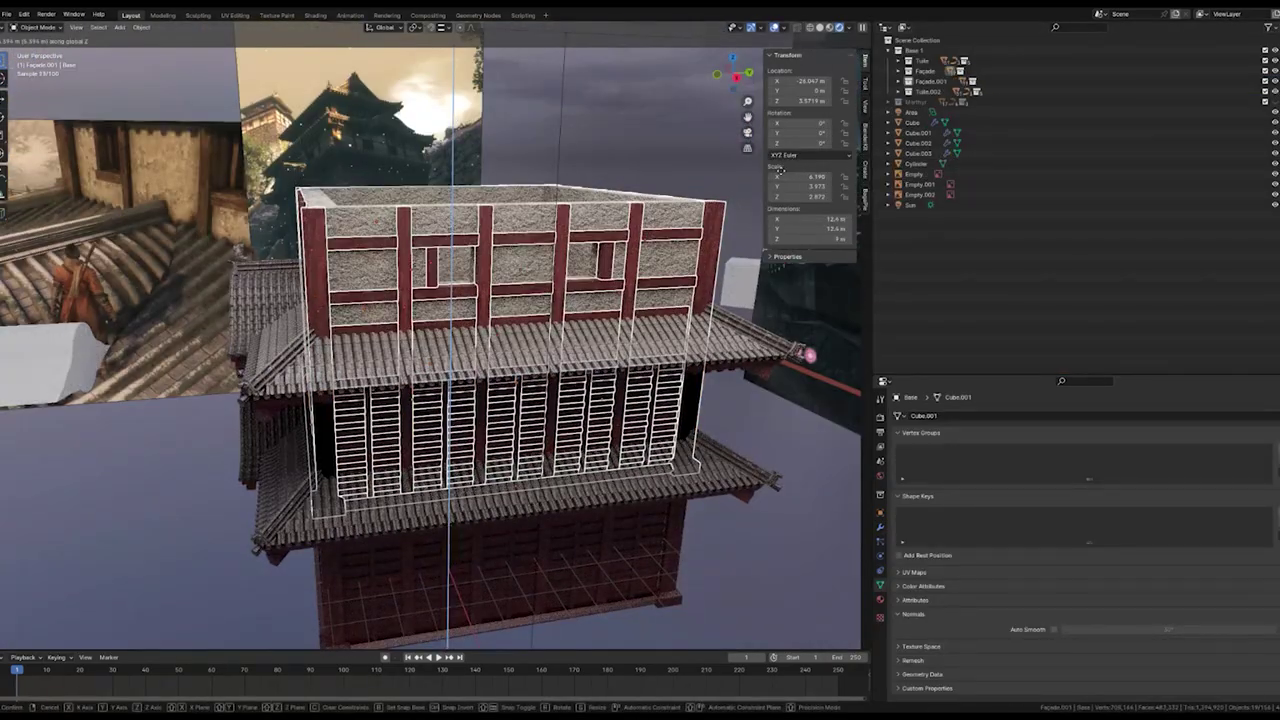
{"action": "key", "text": "KP_7"}
{"action": "key", "text": "s"}
{"action": "left_click", "coordinate": [744, 334]}
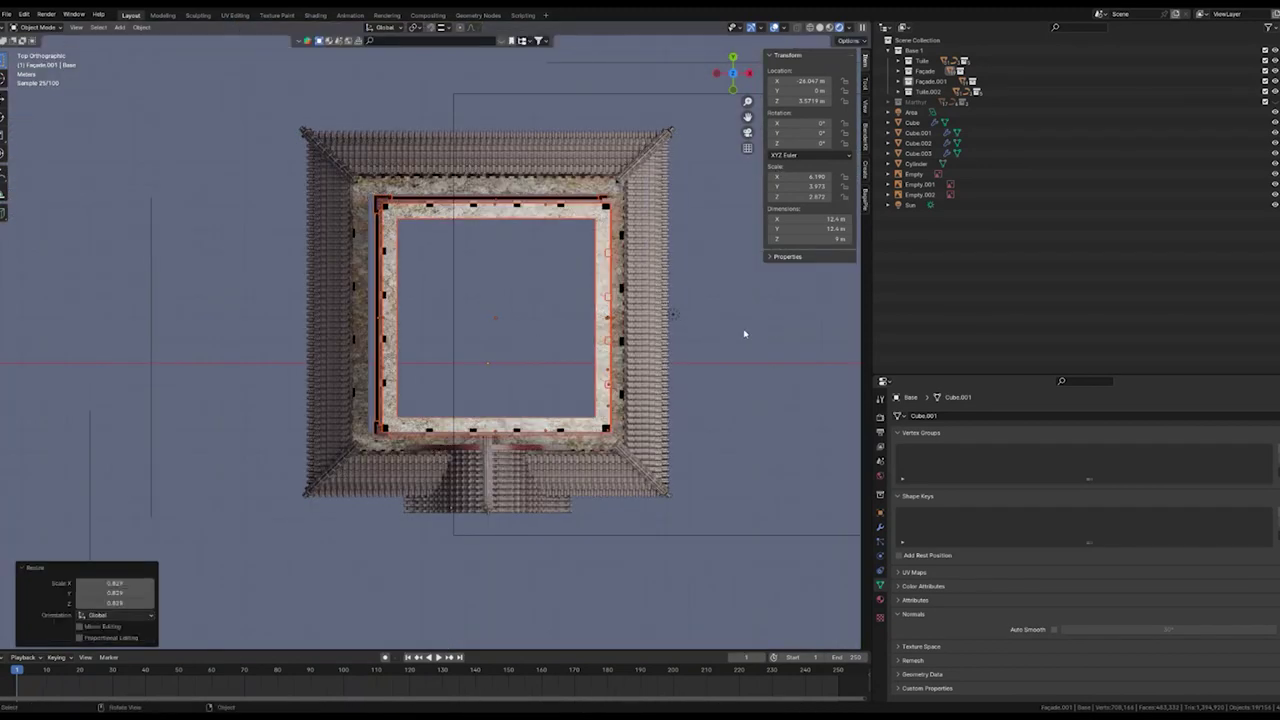
{"action": "key", "text": "g"}
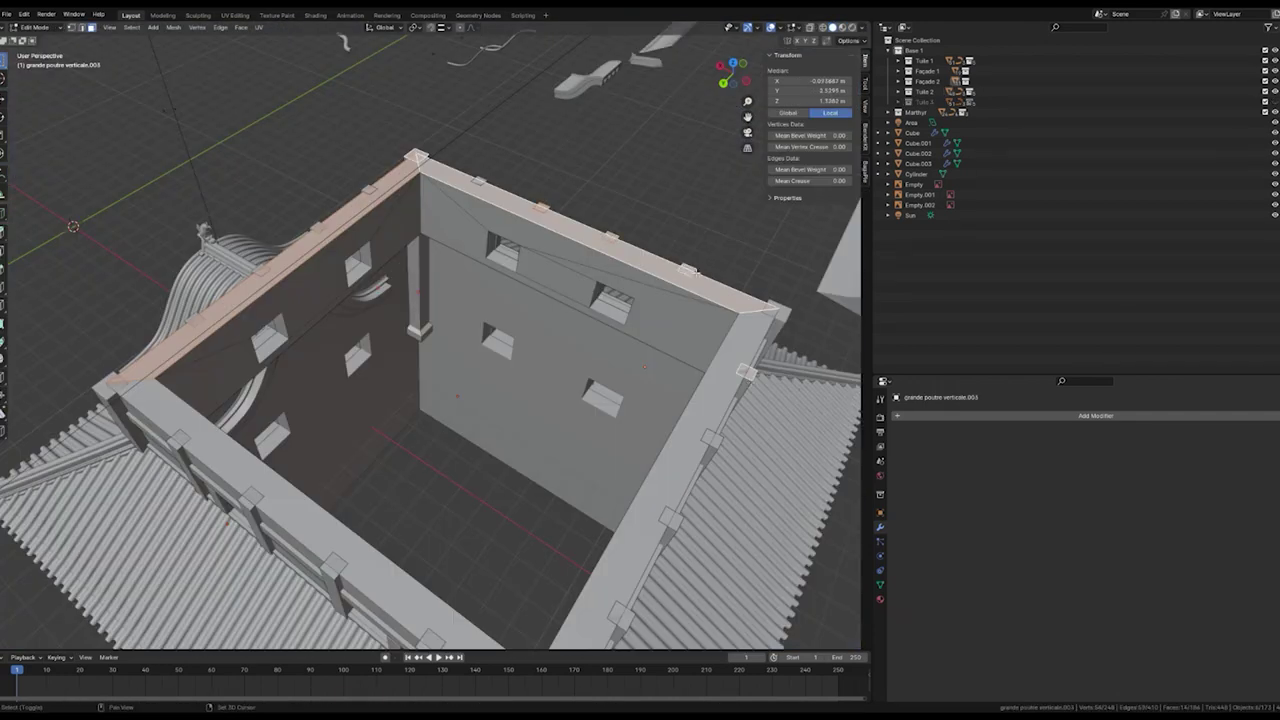
Select the upper walls' top beams and raise them 1.1119 m.
{"action": "key", "text": "l"}
{"action": "middle_click_drag", "start_coordinate": [614, 577], "coordinate": [500, 520]}
{"action": "left_click", "coordinate": [467, 535], "text": "shift"}
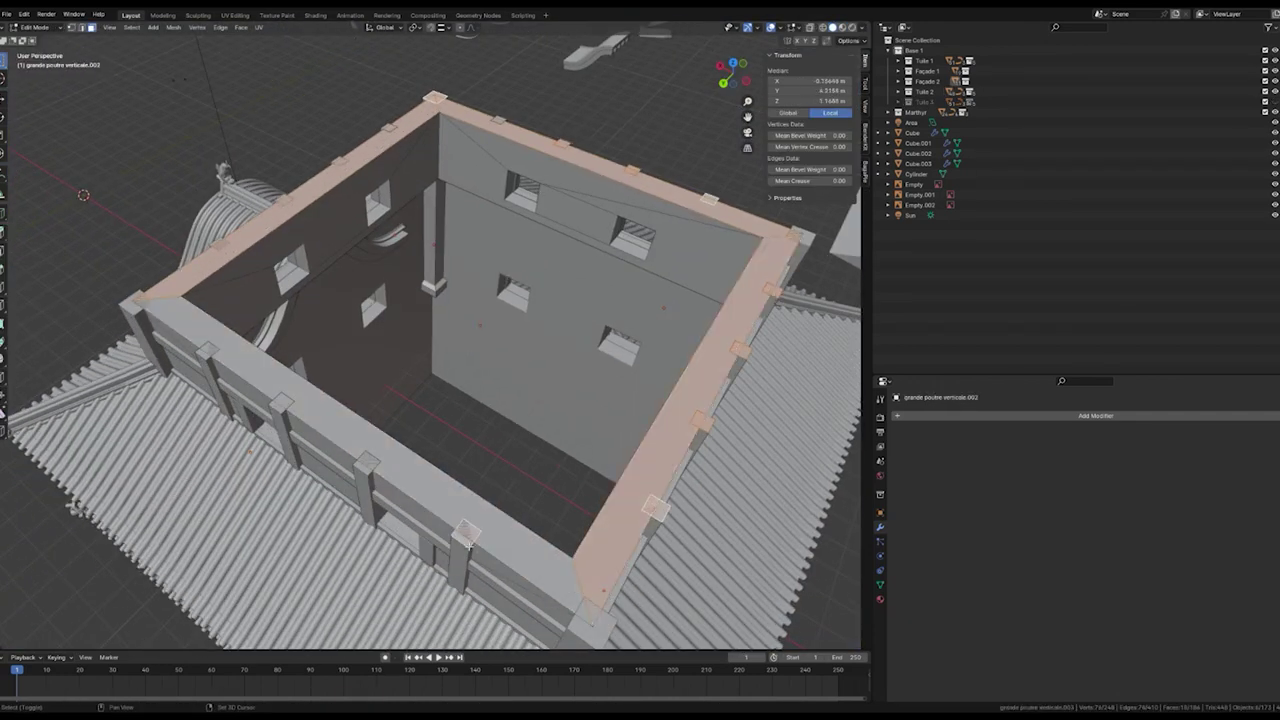
{"action": "key", "text": "l"}
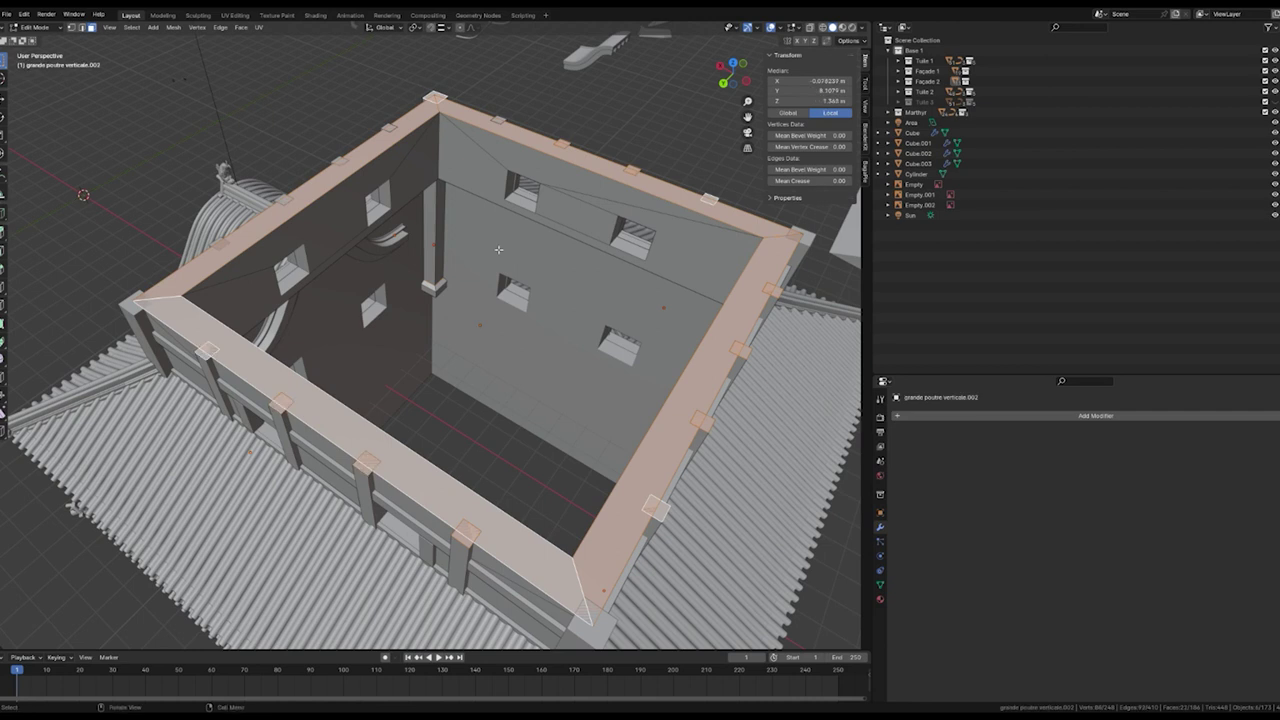
{"action": "middle_click_drag", "start_coordinate": [600, 450], "coordinate": [642, 384]}
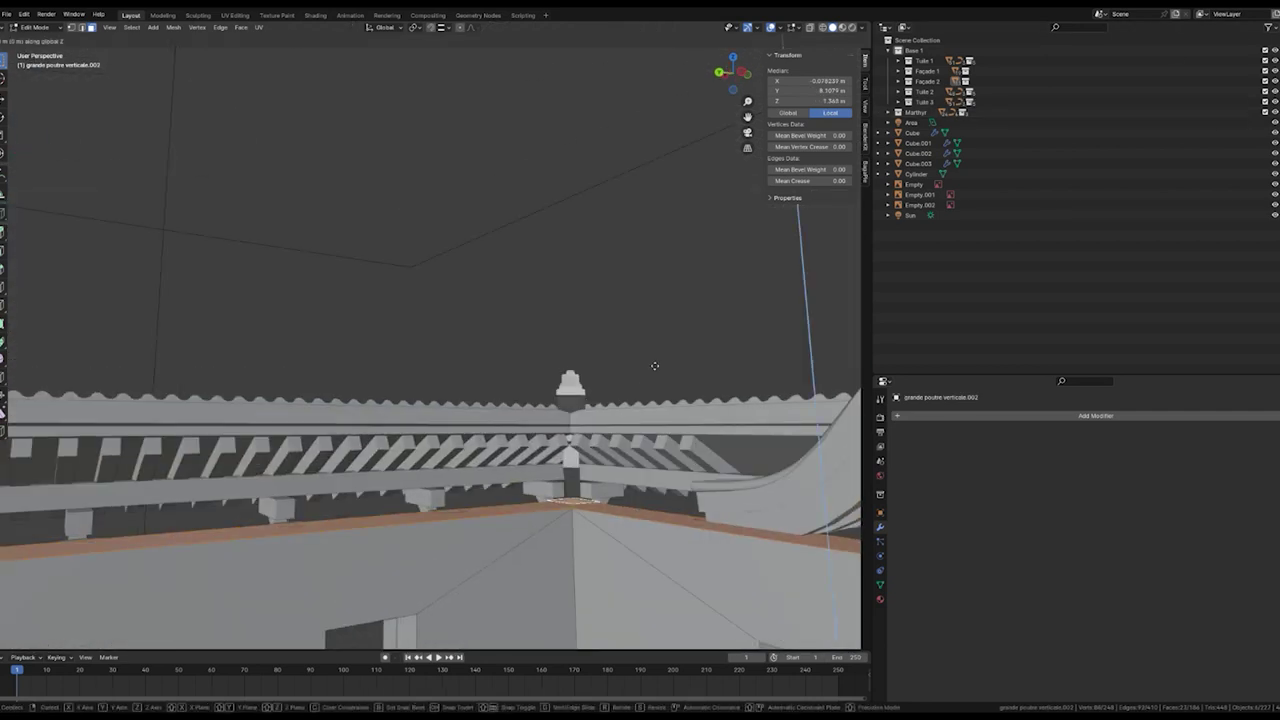
{"action": "left_click", "coordinate": [750, 233]}
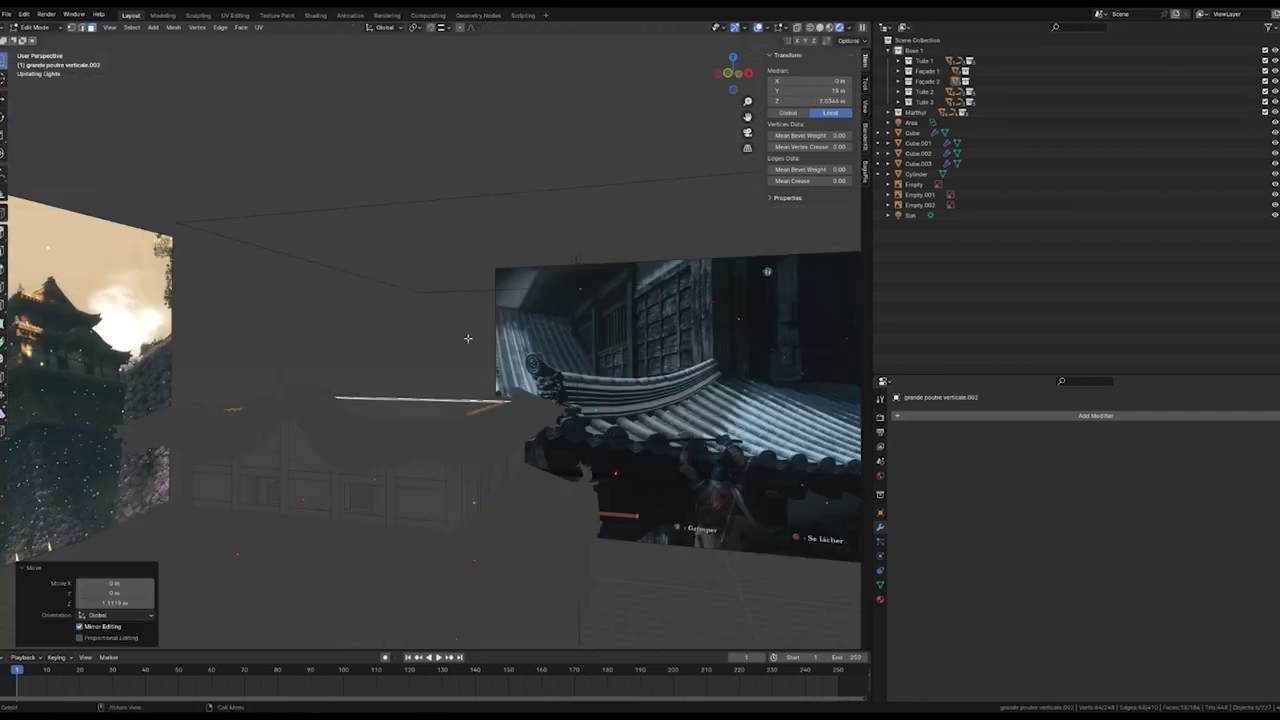
Move along Z again and set the Bezier curve handle at its new angle.
{"action": "key", "text": "g"}
{"action": "key", "text": "z"}
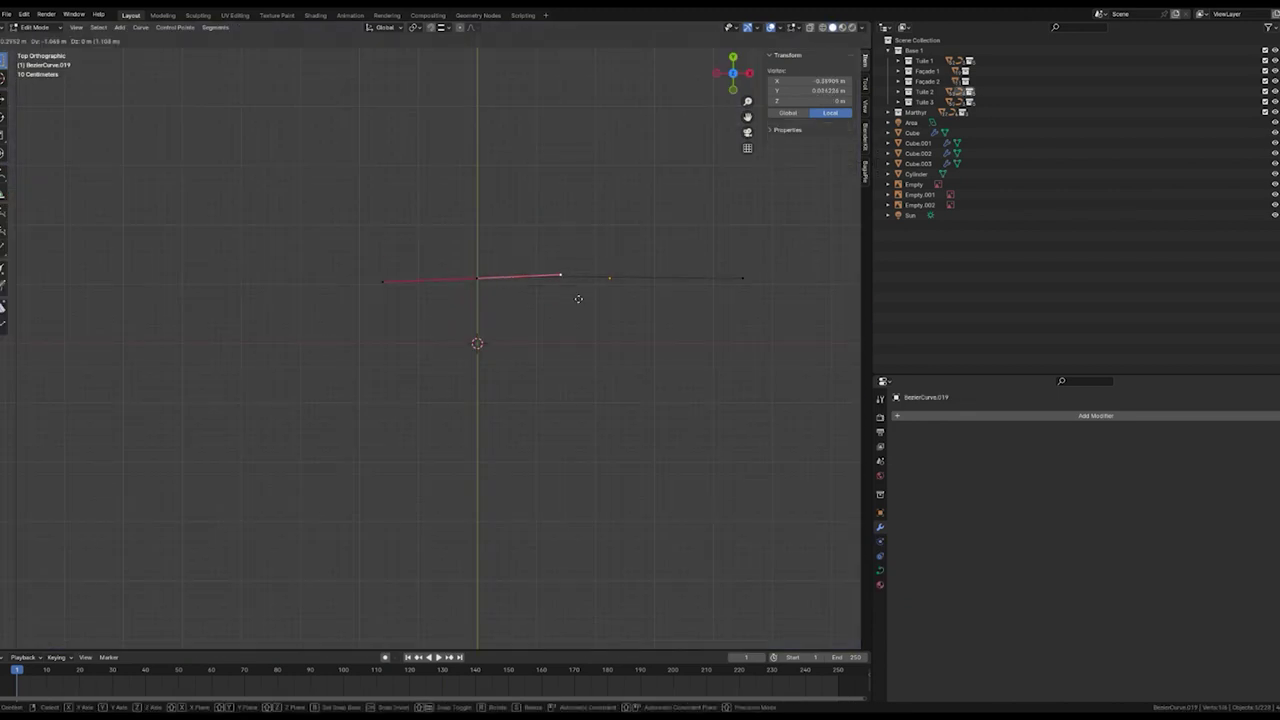
{"action": "left_click", "coordinate": [572, 318]}
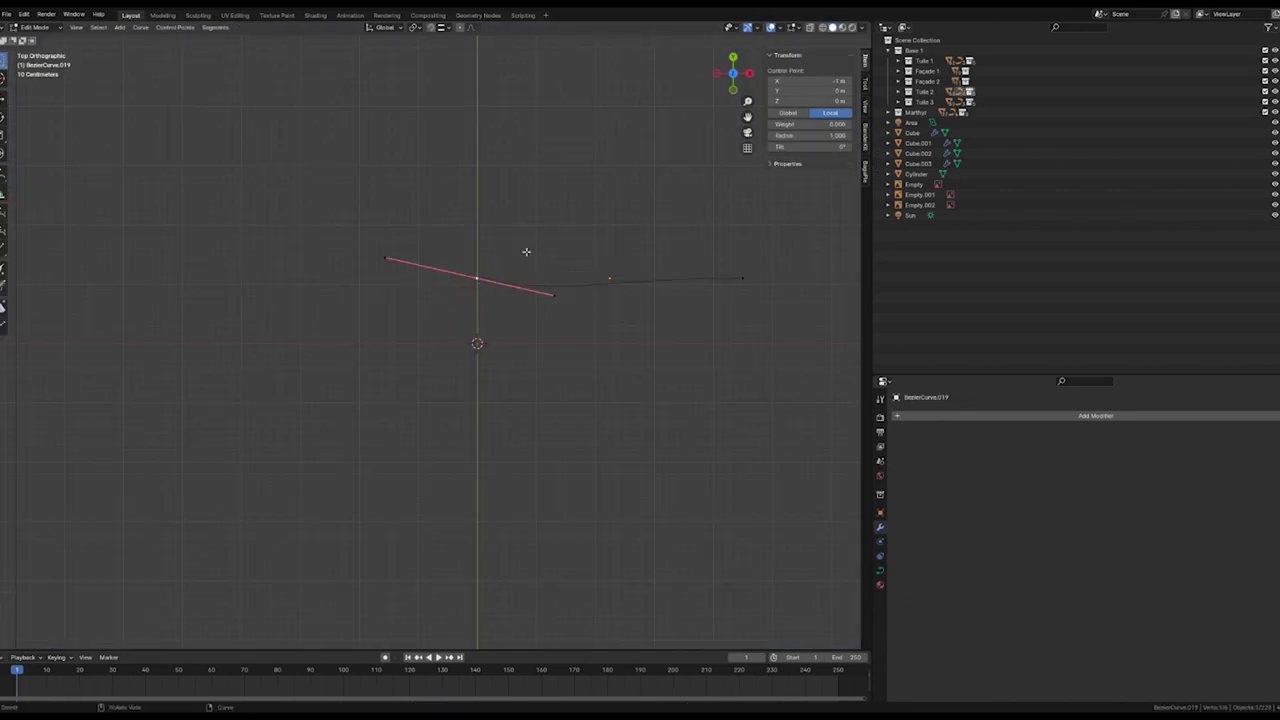
Adjust the Bezier curve's endpoint and top handles into an arc and leave Edit Mode.
{"action": "left_click", "coordinate": [527, 121]}
{"action": "left_click", "coordinate": [746, 283]}
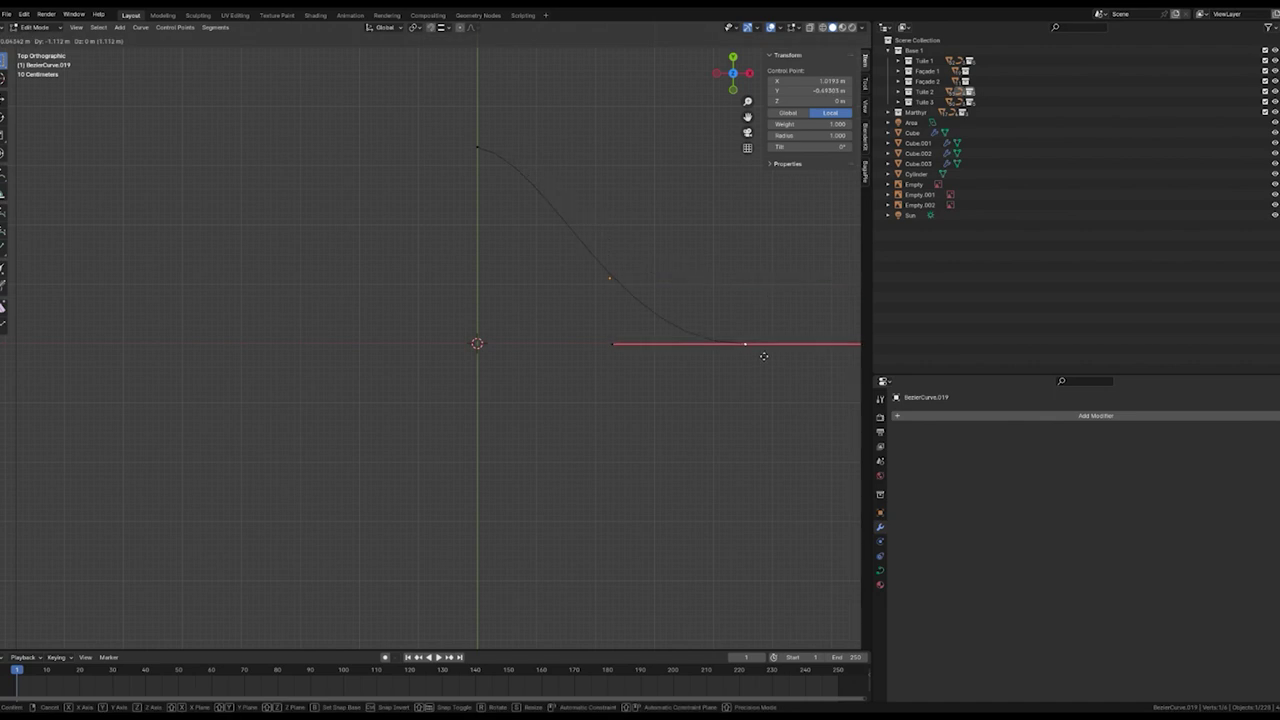
{"action": "left_click", "coordinate": [763, 356]}
{"action": "left_click", "coordinate": [559, 166]}
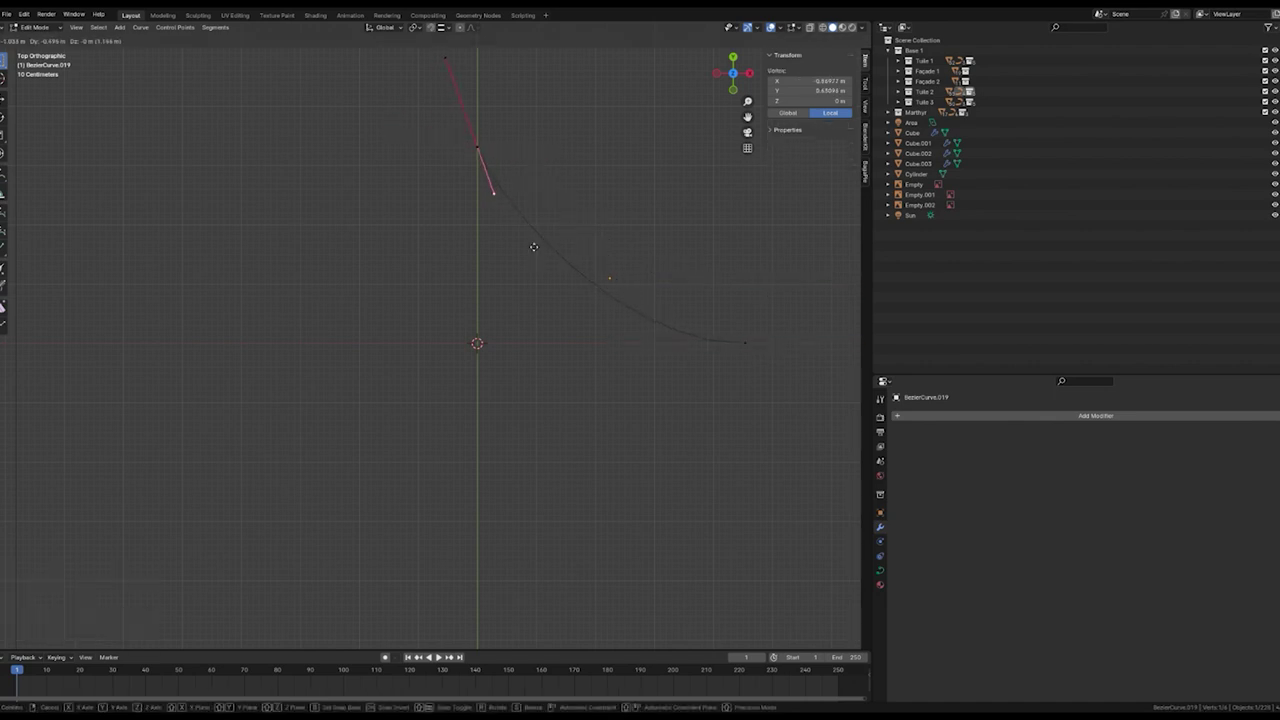
{"action": "key", "text": "Tab"}
Add a Rectangle curve, use it as the arc's bevel object, and shrink it.
{"action": "key", "text": "shift+a"}
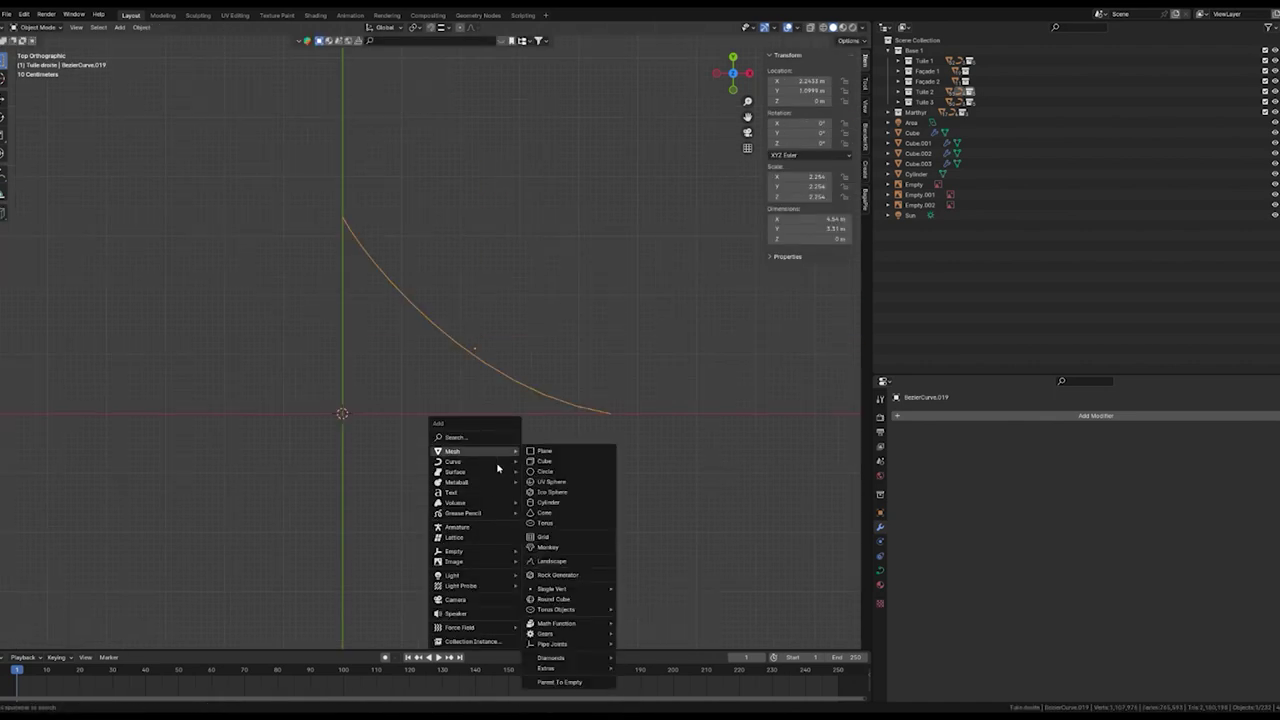
{"action": "mouse_move", "coordinate": [453, 461]}
{"action": "left_click", "coordinate": [564, 338]}
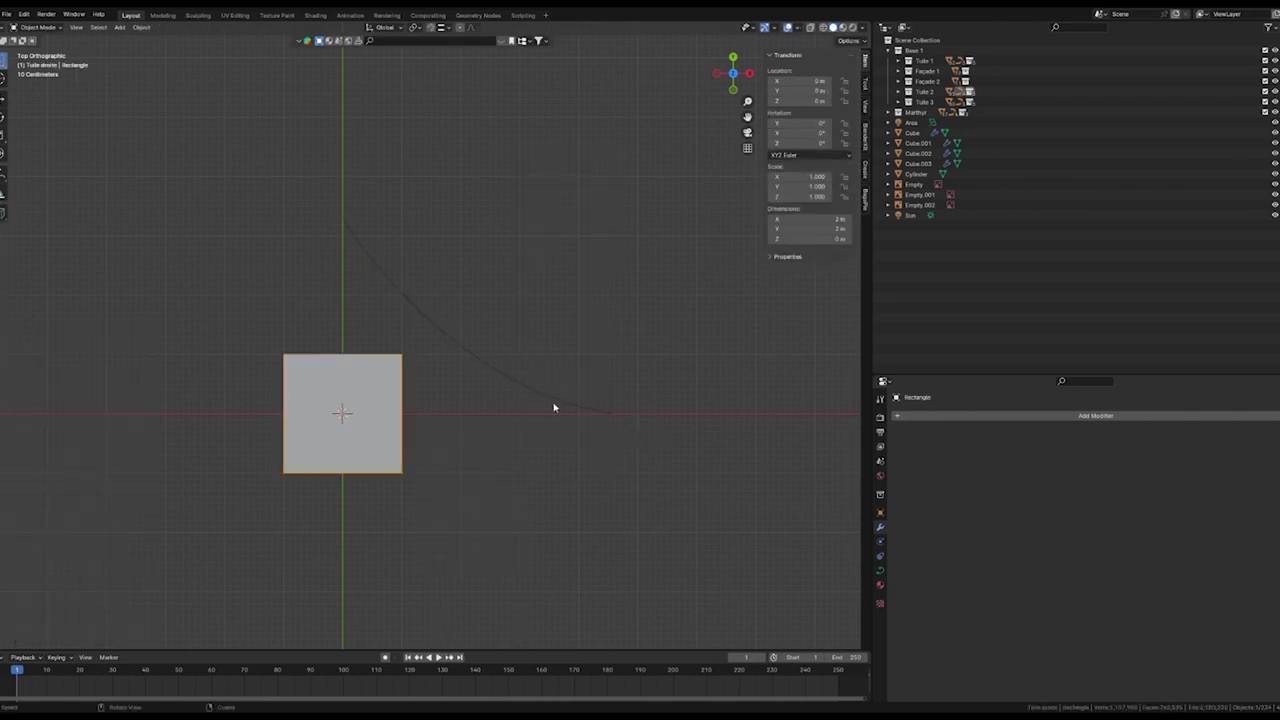
{"action": "left_click", "coordinate": [880, 570]}
{"action": "left_click", "coordinate": [1090, 614]}
{"action": "left_click", "coordinate": [1271, 627]}
{"action": "left_click", "coordinate": [383, 400]}
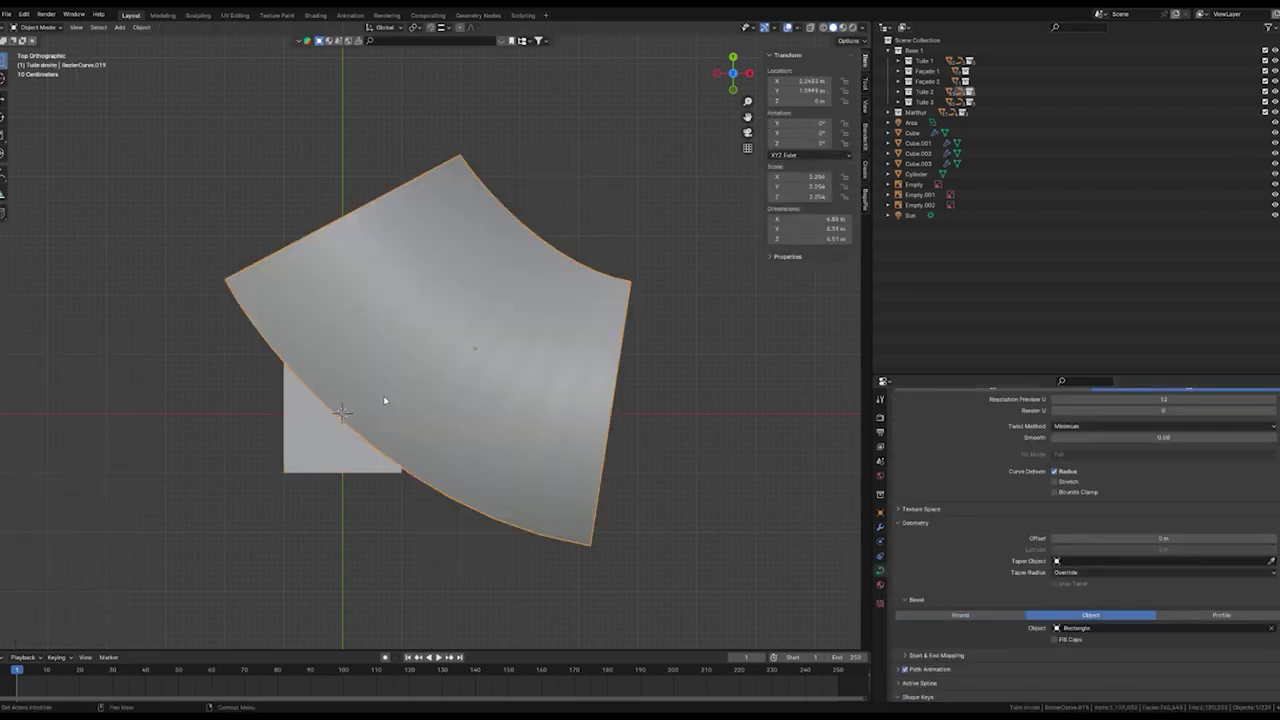
{"action": "left_click", "coordinate": [331, 451]}
Scale the bevel profile down and lift the curved piece onto the roof.
{"action": "key", "text": "s"}
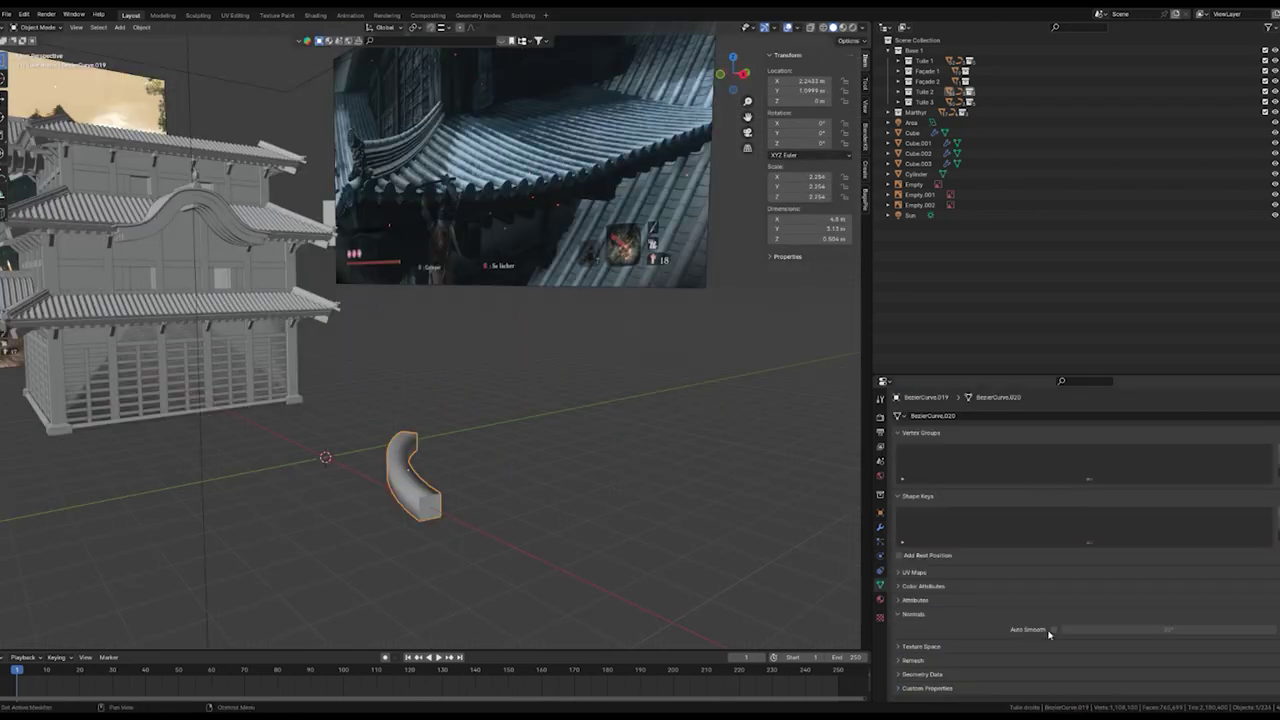
{"action": "middle_click_drag", "start_coordinate": [471, 488], "coordinate": [523, 507]}
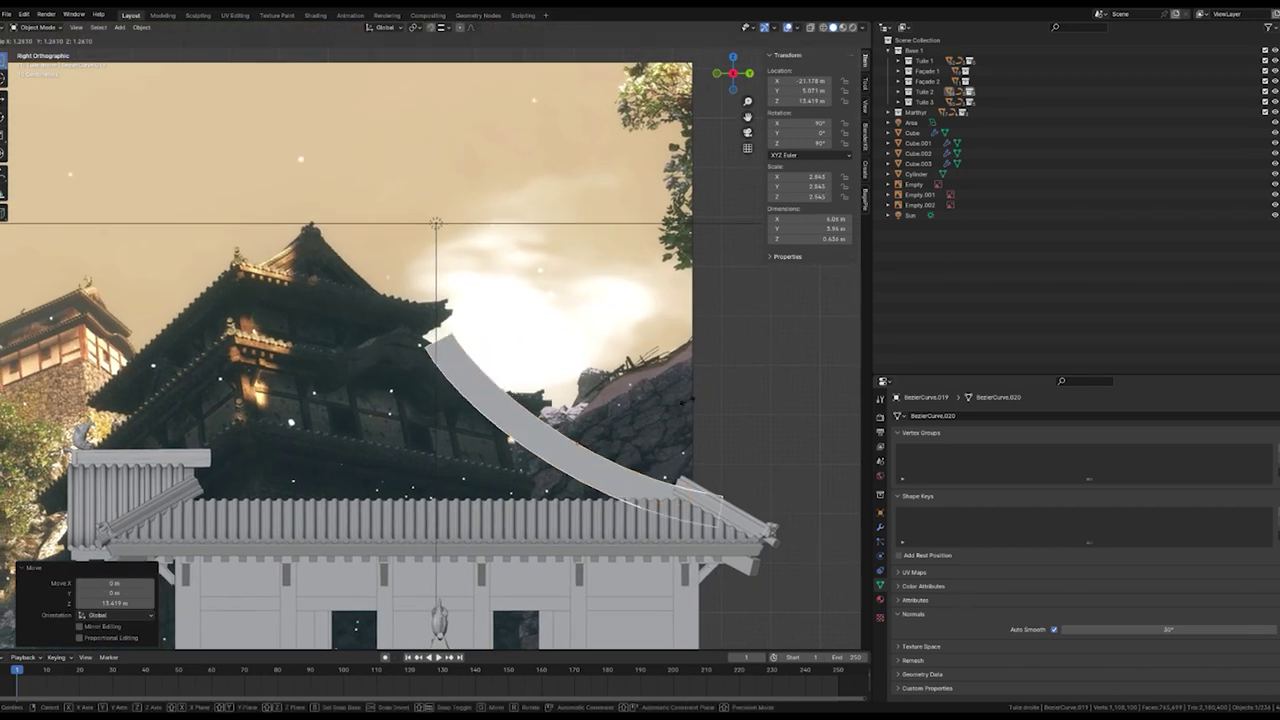
{"action": "key", "text": "g"}
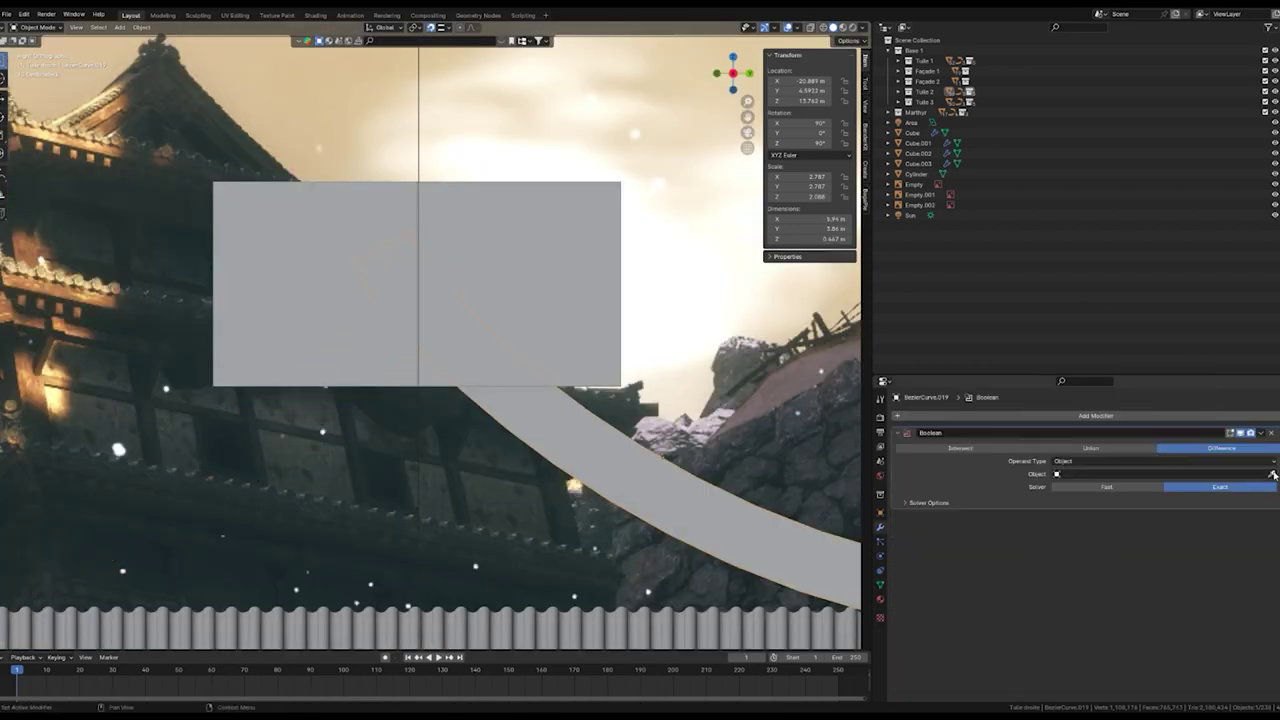
Delete the cutter cube and add a Mirror modifier to the curved piece.
{"action": "left_click", "coordinate": [403, 260]}
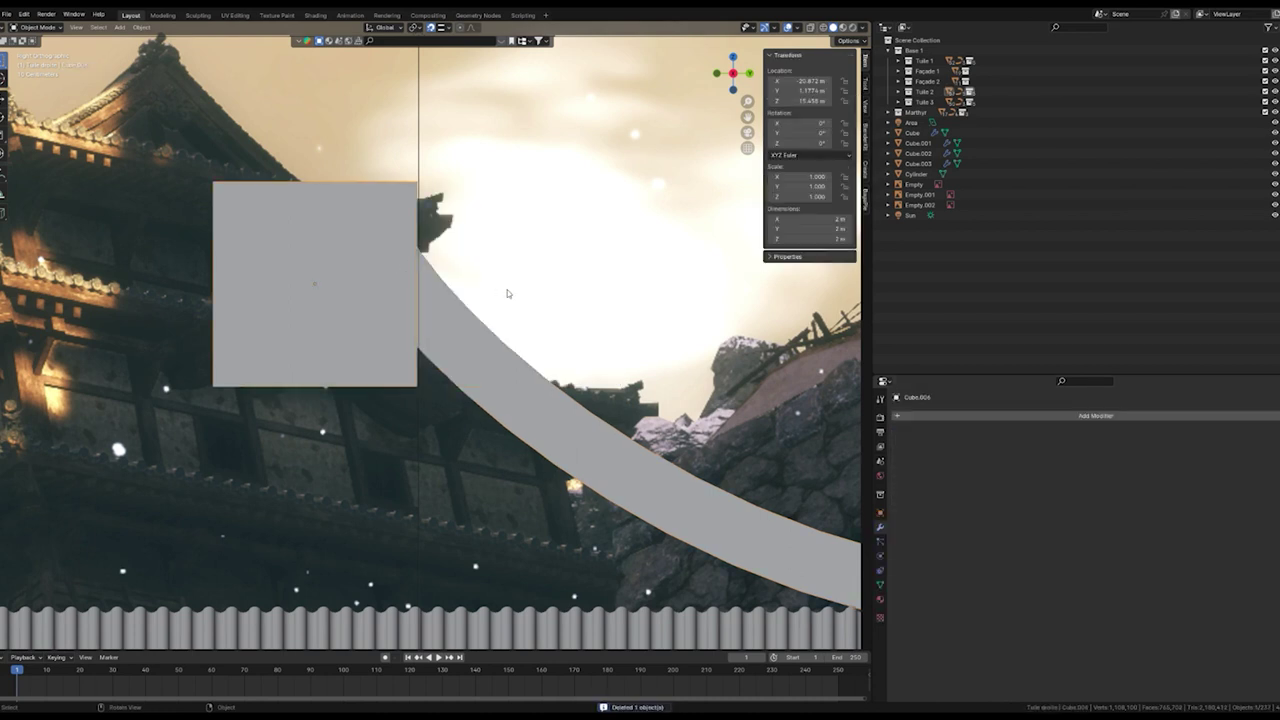
{"action": "key", "text": "Delete"}
{"action": "left_click", "coordinate": [1088, 424]}
{"action": "left_click", "coordinate": [1138, 478]}
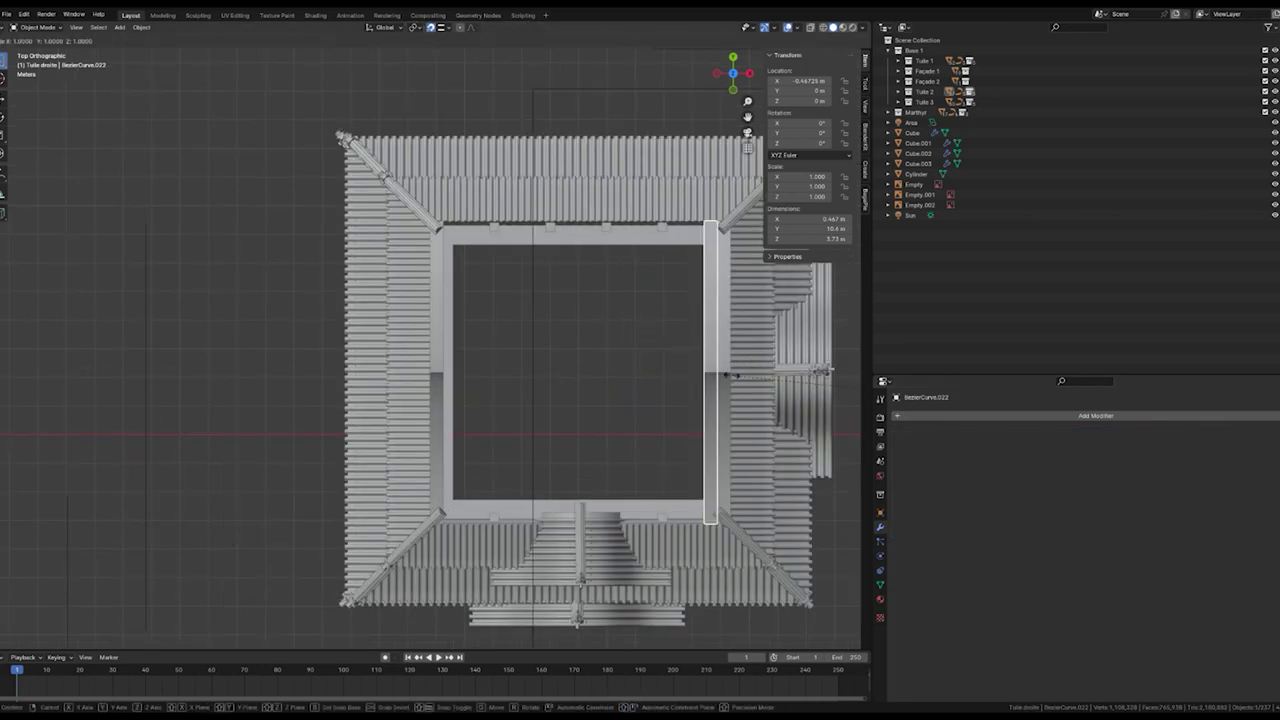
Widen the piece on X, set its origin to geometry, and remove the posts' array.
{"action": "left_click", "coordinate": [598, 381]}
{"action": "right_click", "coordinate": [590, 382]}
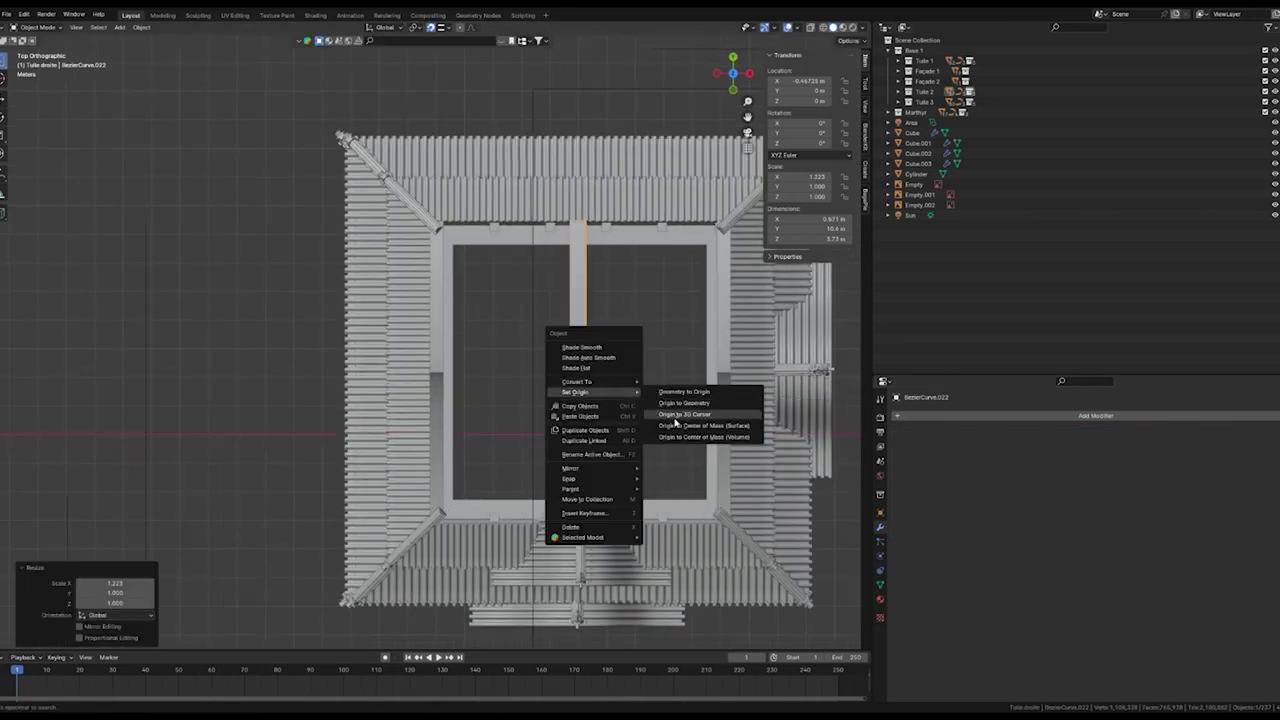
{"action": "left_click", "coordinate": [684, 402]}
{"action": "key", "text": "s"}
{"action": "key", "text": "x"}
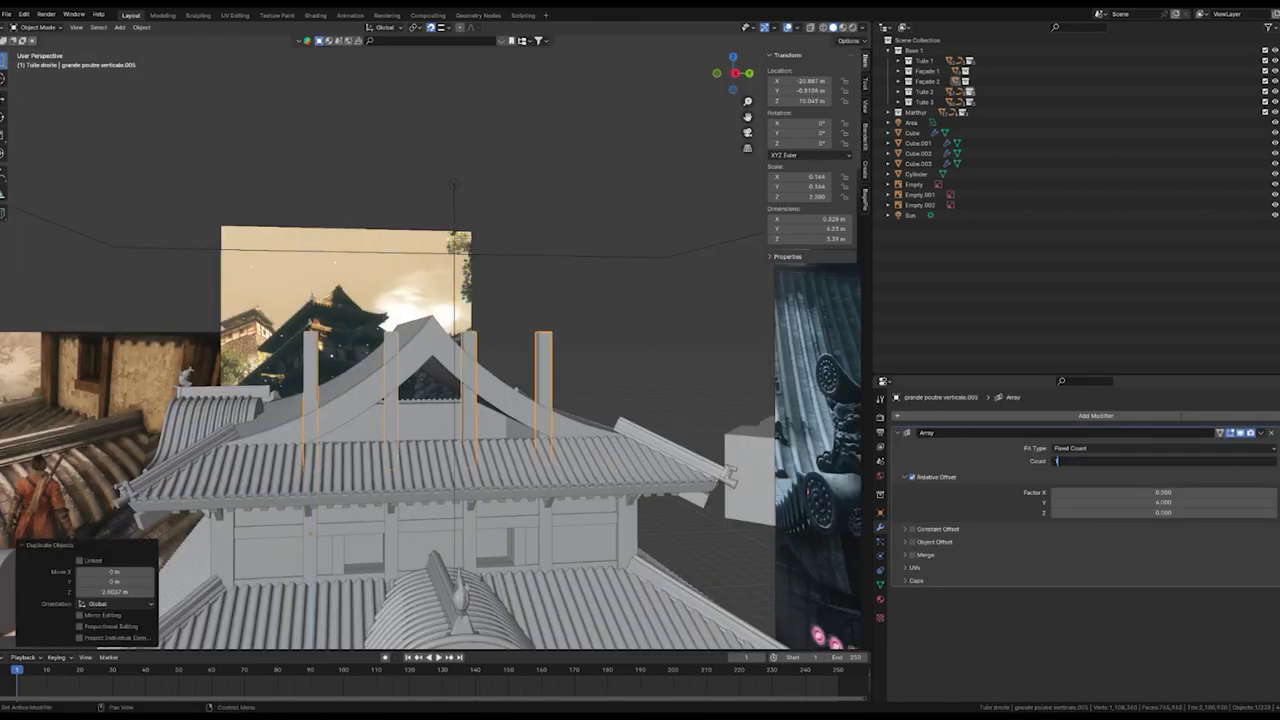
{"action": "left_click", "coordinate": [1271, 433]}
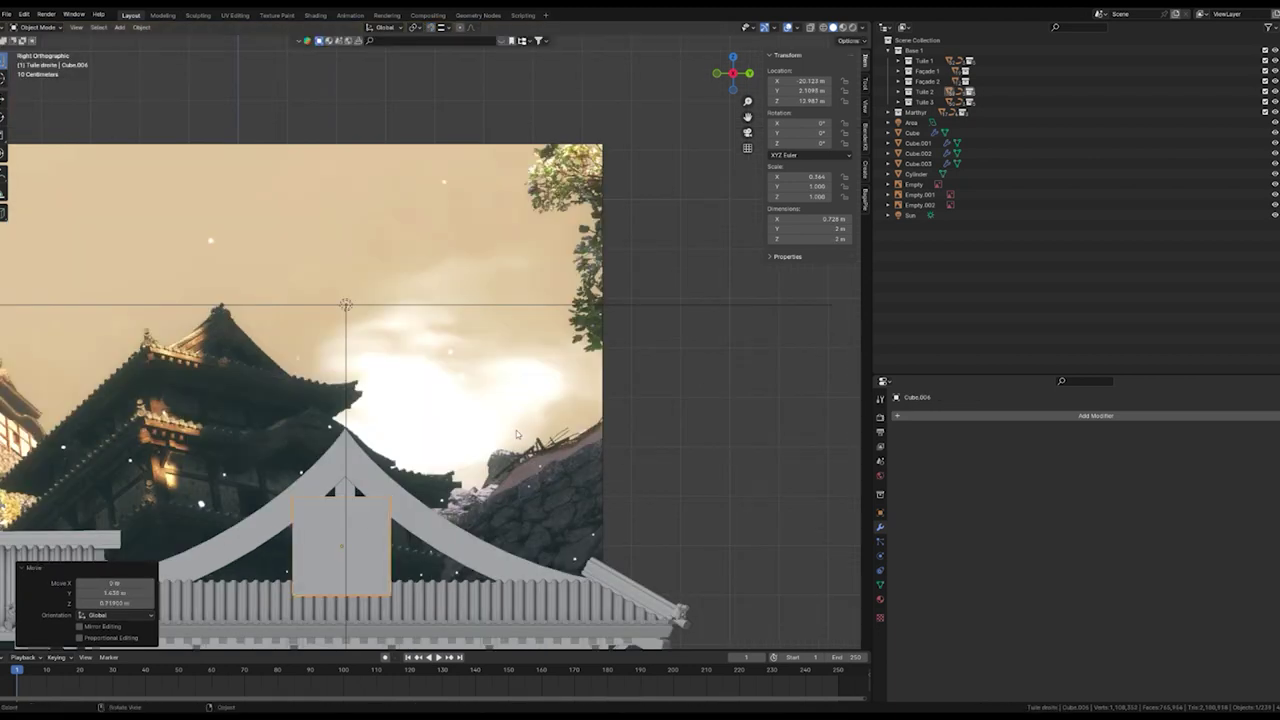
Stretch Cube.006 taller and along Y, moving it on Z and Y to fill the gable.
{"action": "key", "text": "s"}
{"action": "key", "text": "z"}
{"action": "key", "text": "Return"}
{"action": "key", "text": "g"}
{"action": "key", "text": "z"}
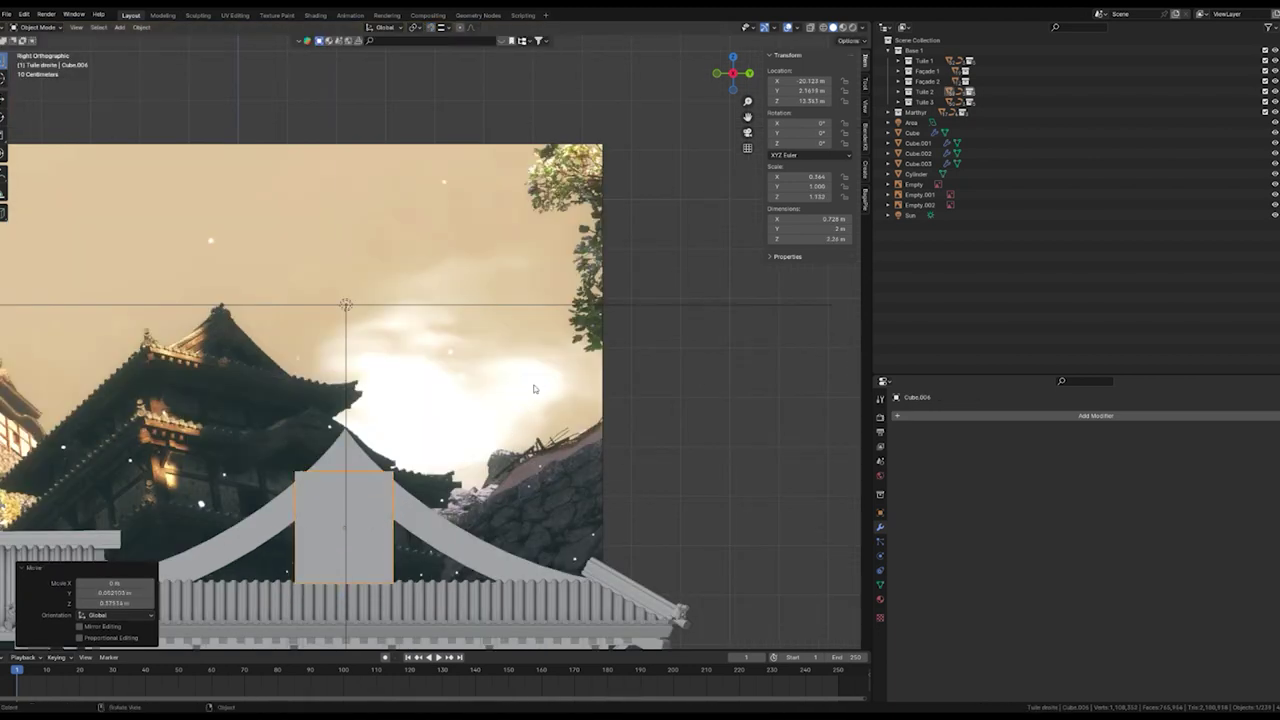
{"action": "key", "text": "Return"}
{"action": "key", "text": "s"}
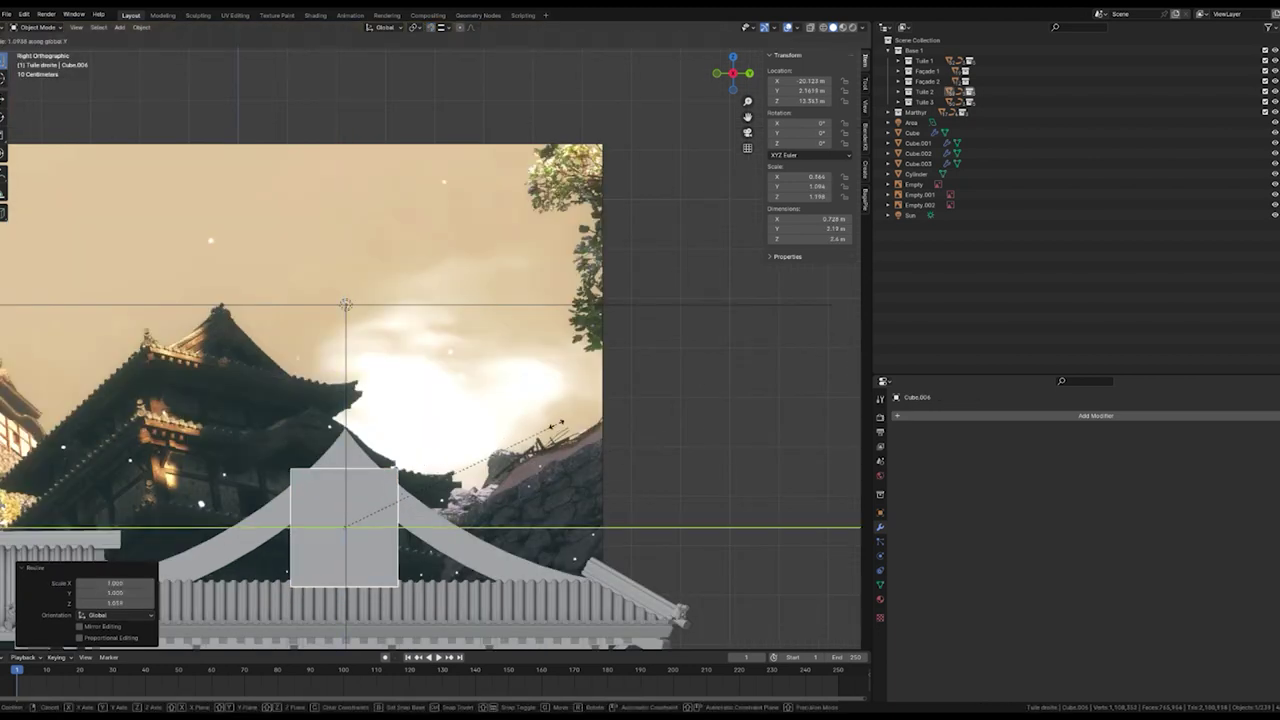
{"action": "key", "text": "Return"}
{"action": "mouse_move", "coordinate": [560, 440]}
{"action": "middle_mouse_down"}
{"action": "mouse_move", "coordinate": [581, 477]}
{"action": "mouse_move", "coordinate": [506, 382]}
{"action": "mouse_move", "coordinate": [407, 473]}
{"action": "middle_mouse_up"}
{"action": "key", "text": "g"}
{"action": "key", "text": "y"}
{"action": "key", "text": "Return"}
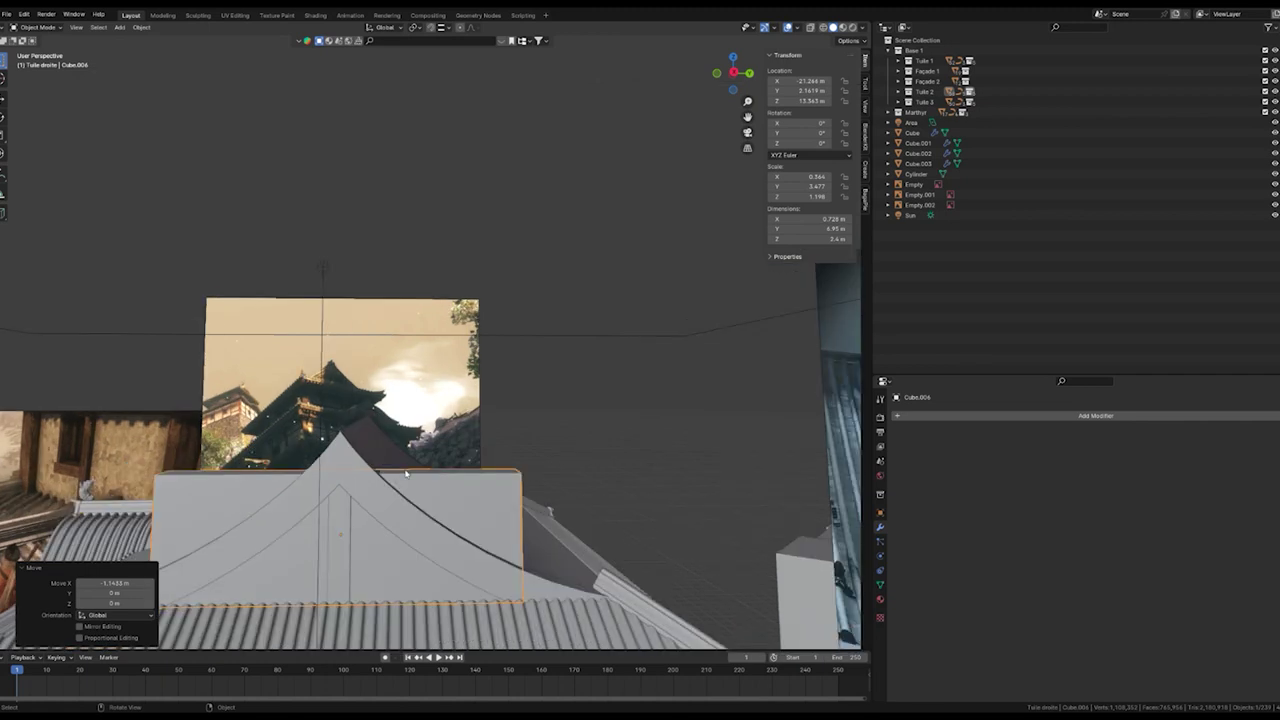
Duplicate the roof curve vertically and open the copy in Edit Mode.
{"action": "left_click", "coordinate": [406, 473]}
{"action": "key", "text": "shift+d"}
{"action": "key", "text": "z"}
{"action": "key", "text": "Return"}
{"action": "mouse_move", "coordinate": [450, 480]}
{"action": "middle_mouse_down"}
{"action": "mouse_move", "coordinate": [613, 542]}
{"action": "mouse_move", "coordinate": [420, 470]}
{"action": "middle_mouse_up"}
{"action": "key", "text": "Tab"}
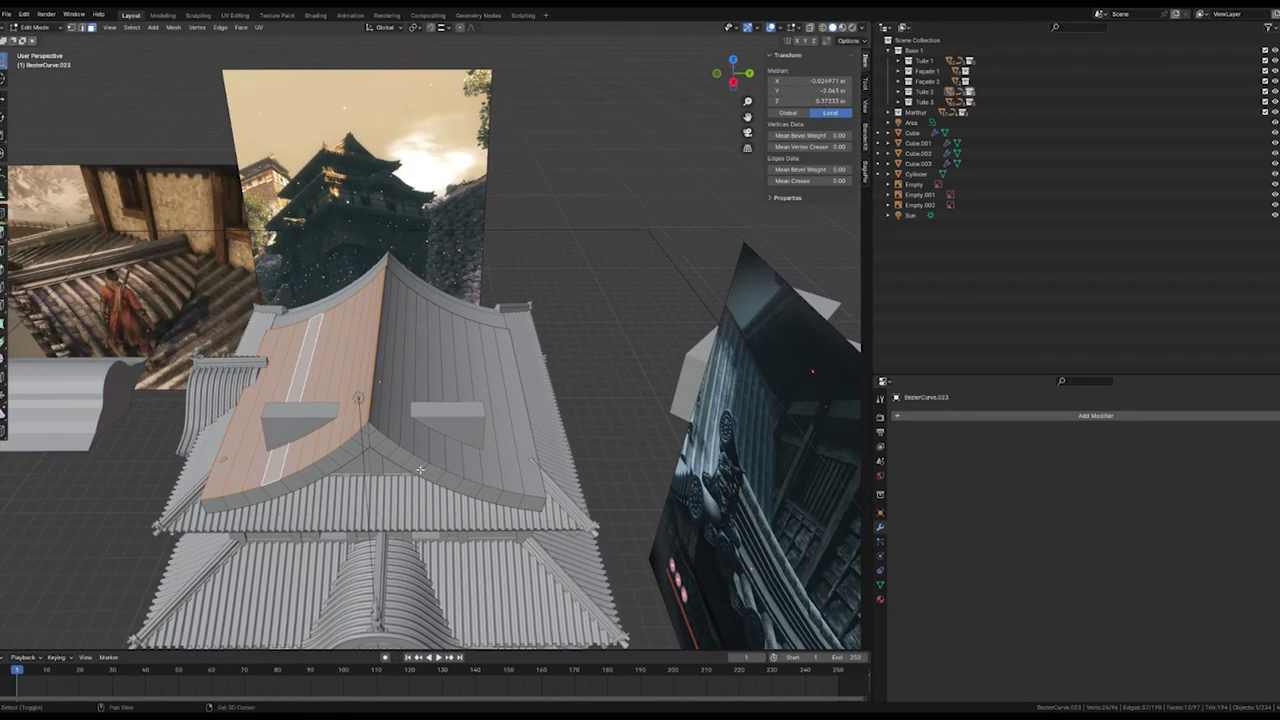
Scale the copied curve on X and apply a Difference Boolean cut to the gable block.
{"action": "key", "text": "Tab"}
{"action": "key", "text": "s"}
{"action": "key", "text": "x"}
{"action": "left_click", "coordinate": [430, 472]}
{"action": "mouse_move", "coordinate": [430, 472]}
{"action": "middle_mouse_down"}
{"action": "mouse_move", "coordinate": [443, 477]}
{"action": "mouse_move", "coordinate": [390, 498]}
{"action": "middle_mouse_up"}
{"action": "left_click", "coordinate": [1030, 437]}
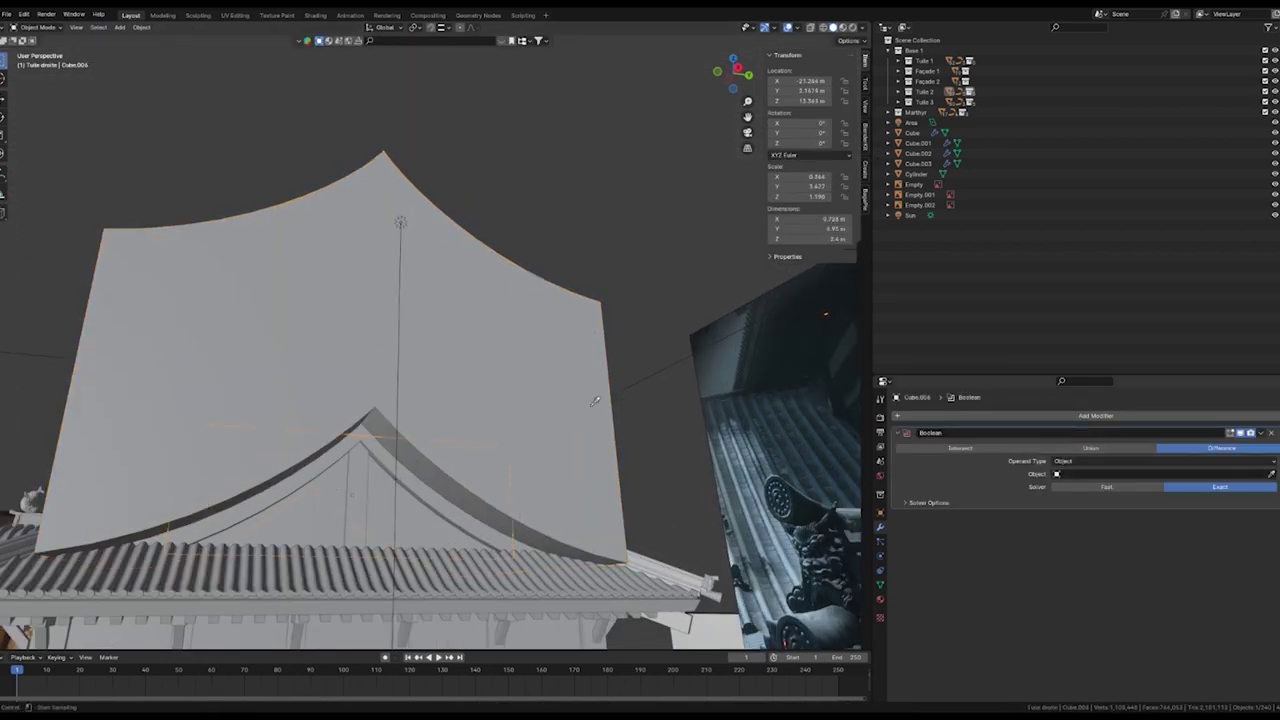
{"action": "key", "text": "ctrl+a"}
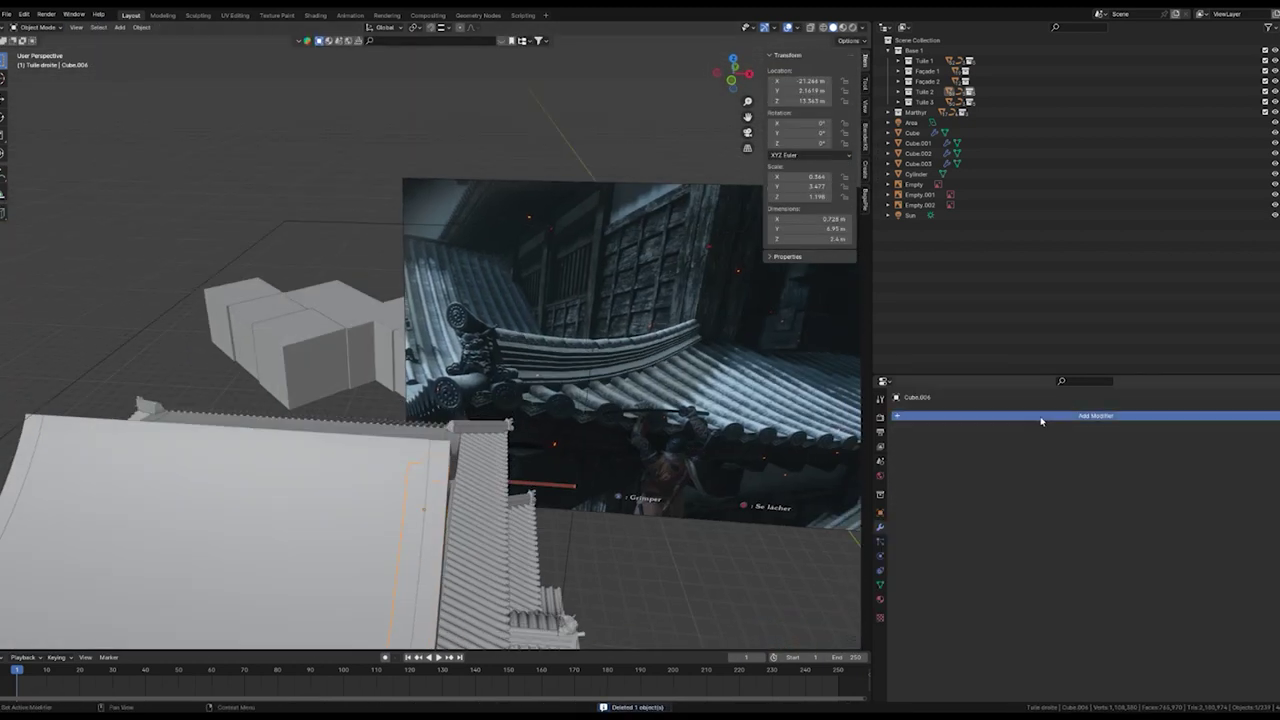
Add Array modifiers to the gable block and the posts, then apply the post's transforms.
{"action": "left_click", "coordinate": [1096, 415]}
{"action": "left_click", "coordinate": [1095, 421]}
{"action": "key", "text": "KP_7"}
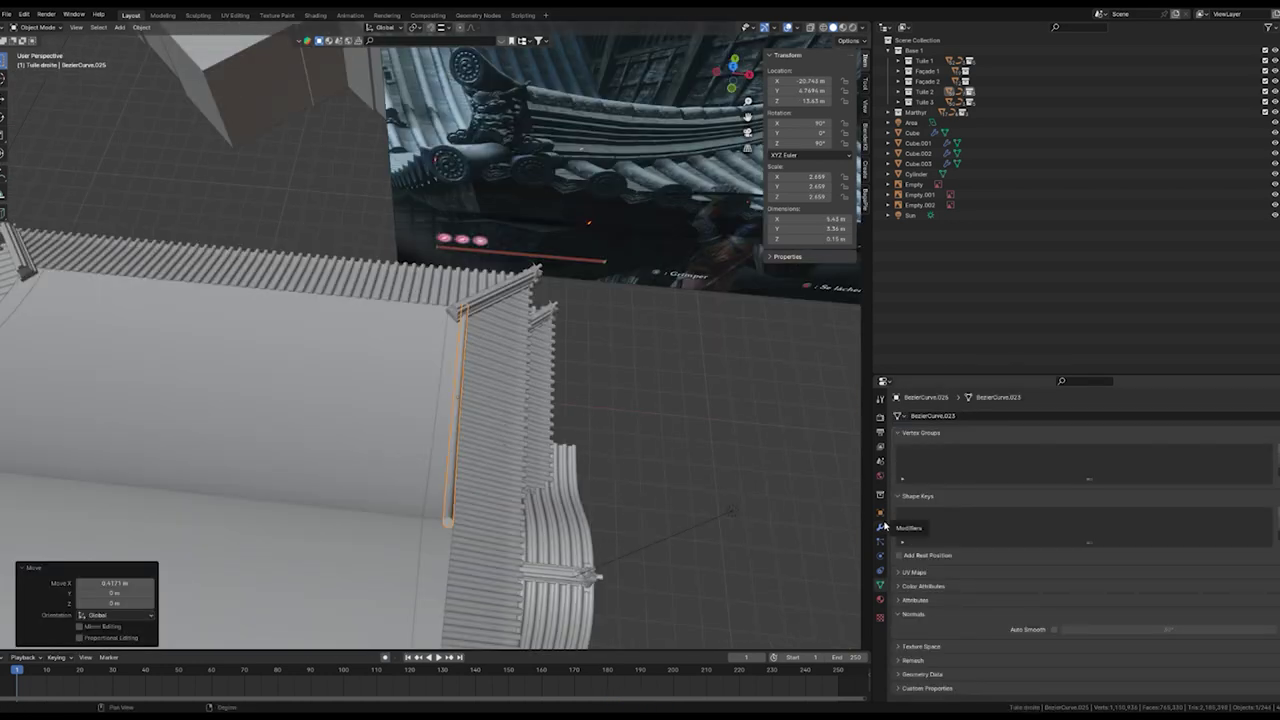
{"action": "key", "text": "ctrl+x"}
{"action": "left_click", "coordinate": [1096, 415]}
{"action": "left_click", "coordinate": [1060, 418]}
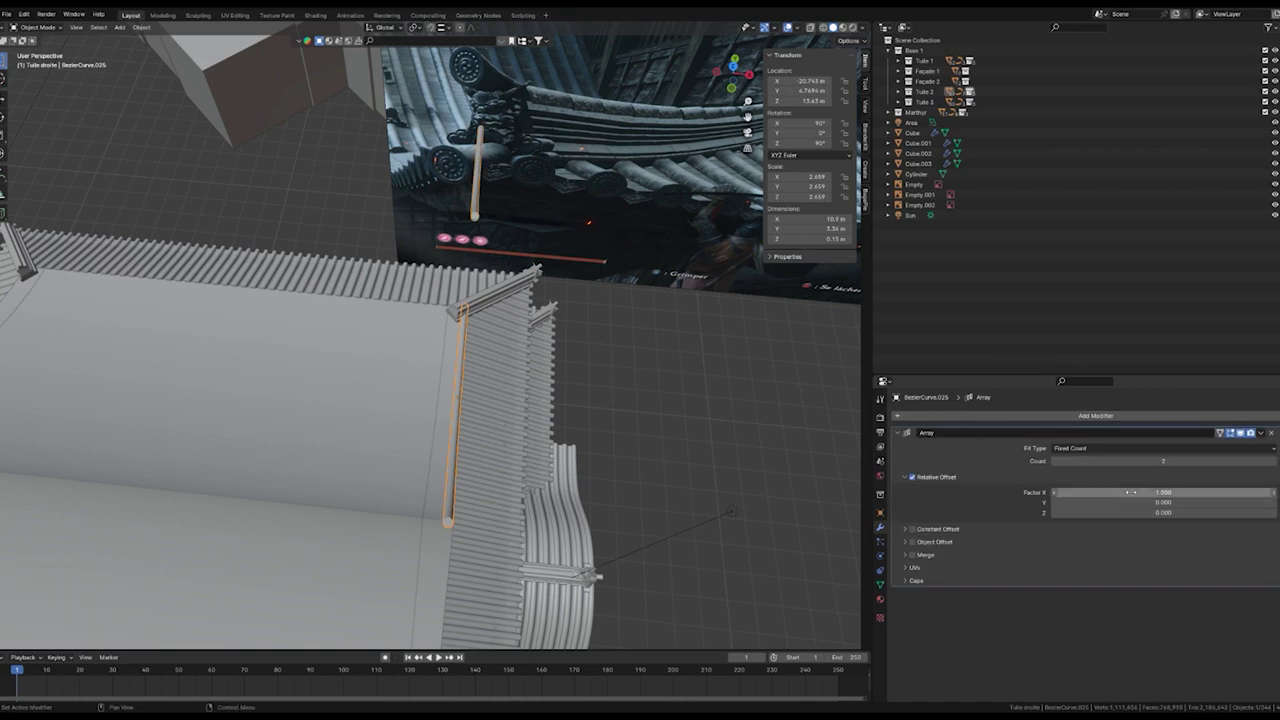
{"action": "key", "text": "ctrl+a"}
{"action": "left_click", "coordinate": [767, 441]}
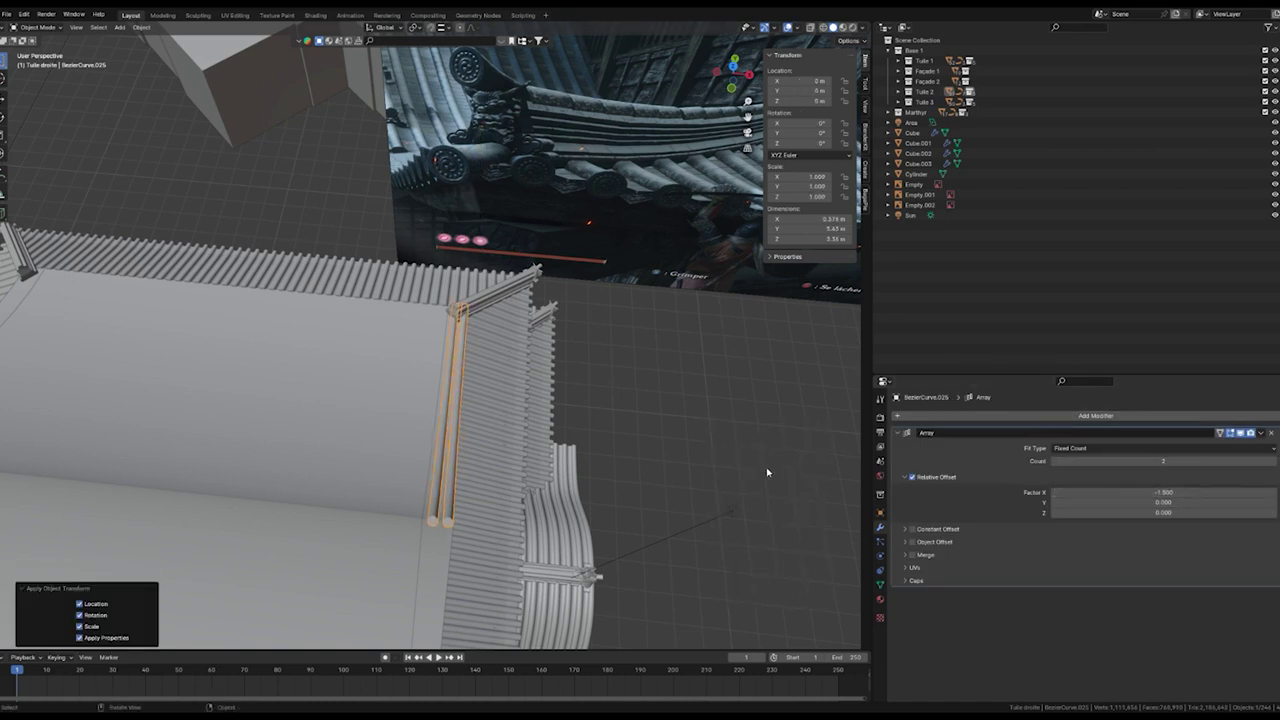
{"action": "key", "text": "KP_7"}
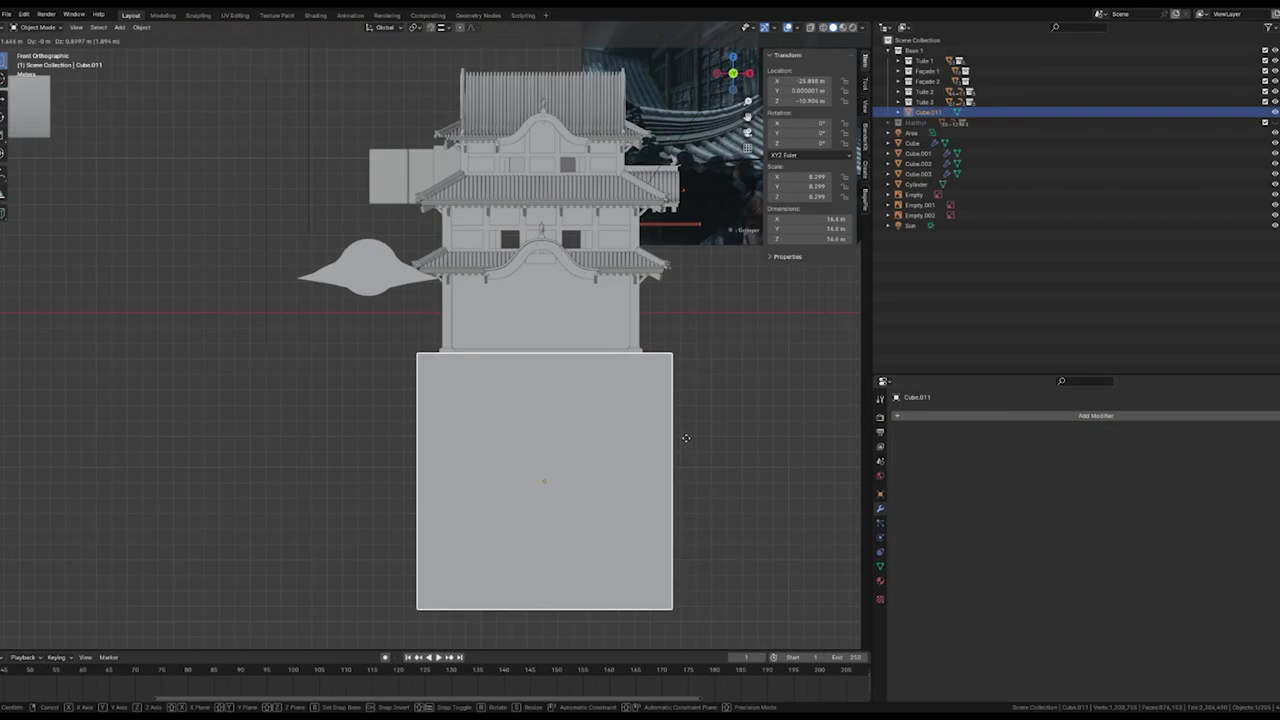
Shrink the top face of base block Cube.011 so it tapers into a sloped plinth under the tower.
{"action": "left_click", "coordinate": [685, 444]}
{"action": "key", "text": "Tab"}
{"action": "scroll", "coordinate": [659, 398], "scroll_direction": "up", "scroll_amount": 2}
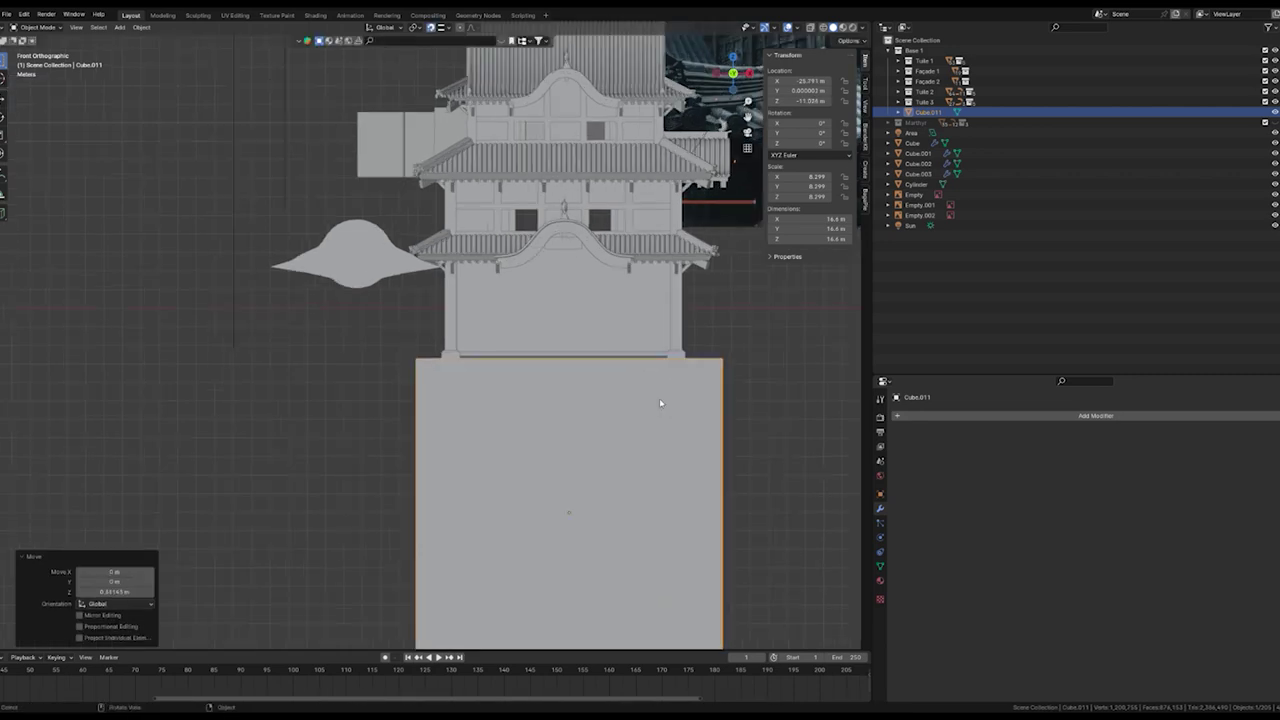
{"action": "mouse_move", "coordinate": [659, 398]}
{"action": "middle_mouse_down"}
{"action": "mouse_move", "coordinate": [657, 438]}
{"action": "mouse_move", "coordinate": [700, 448]}
{"action": "middle_mouse_up"}
{"action": "key", "text": "KP_7"}
{"action": "key", "text": "KP_1"}
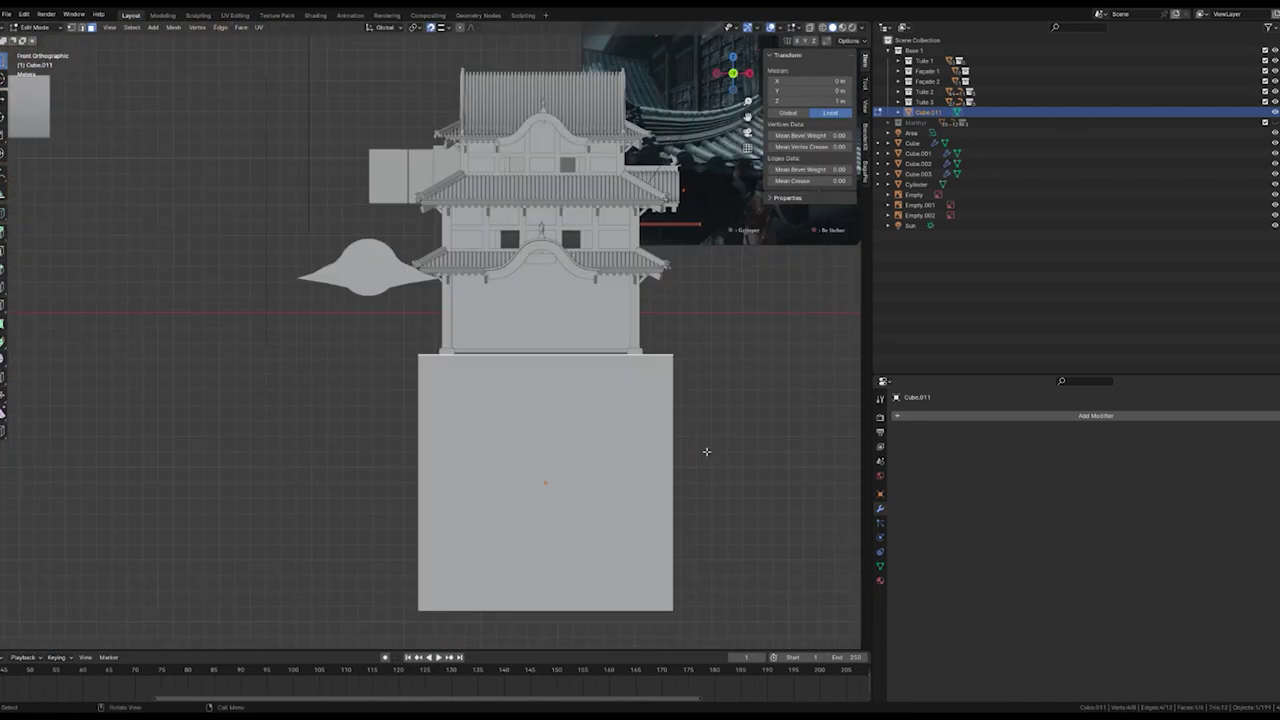
{"action": "left_click", "coordinate": [733, 371]}
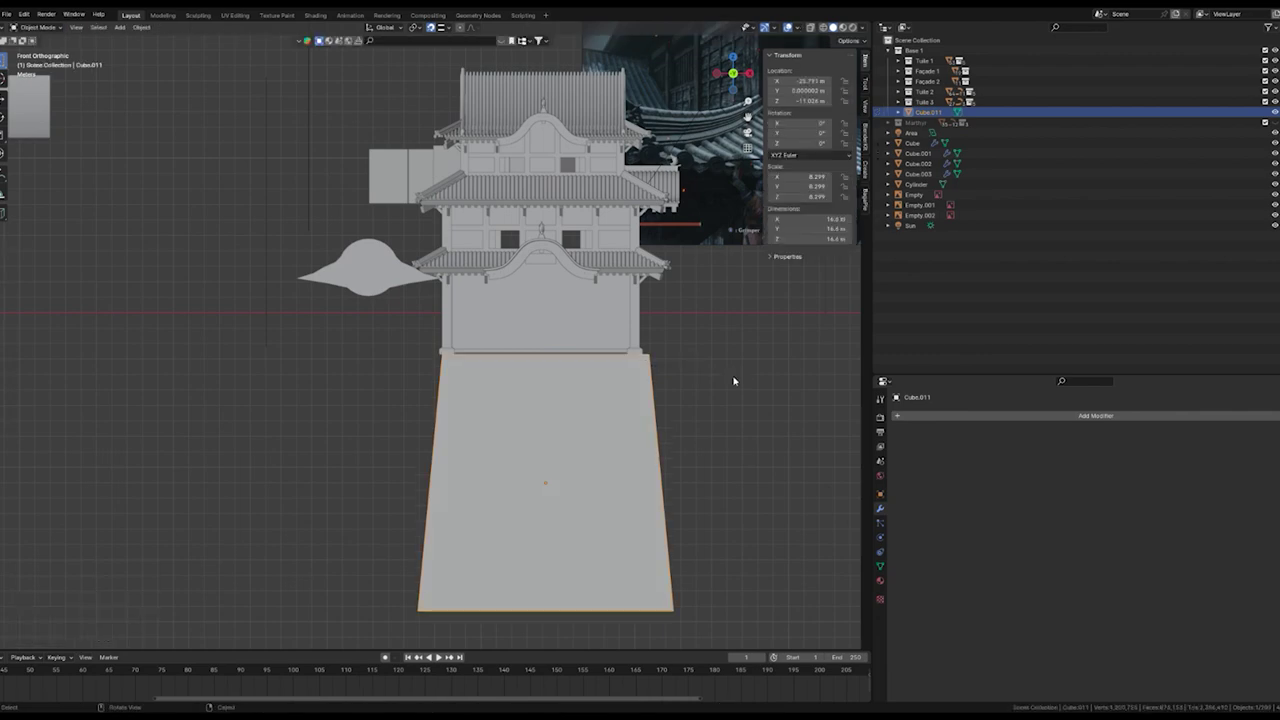